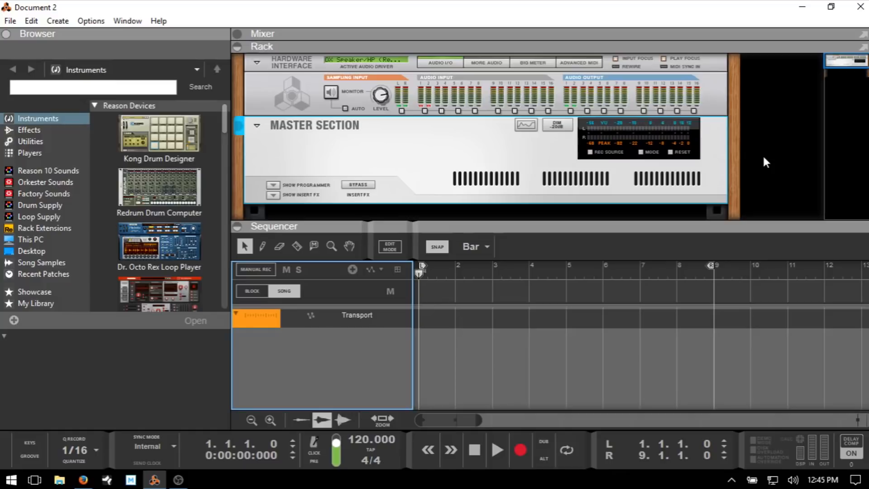
Review the General, Audio and Control Surfaces preferences, including the available audio card drivers, and close the preferences.
left_click(31, 21)
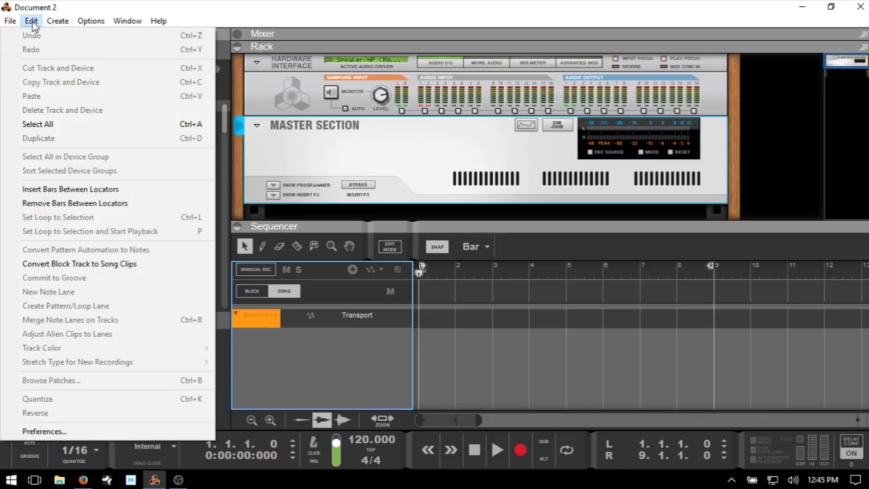
left_click(42, 431)
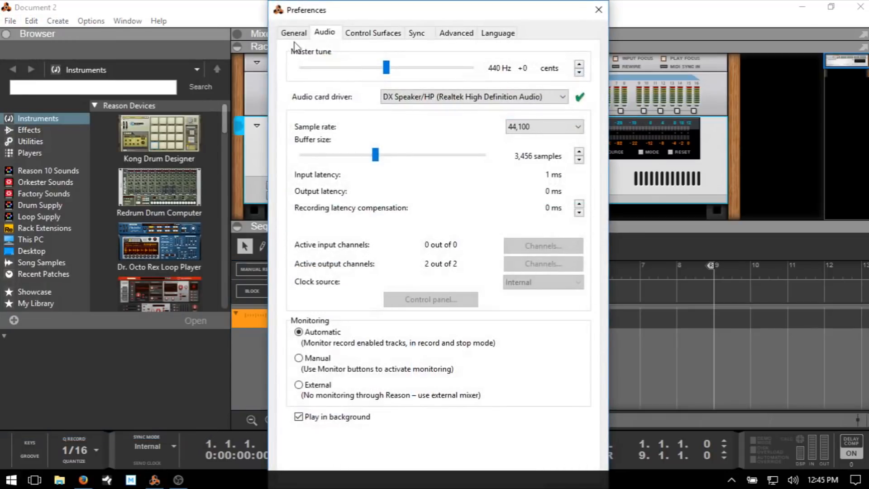
left_click(295, 34)
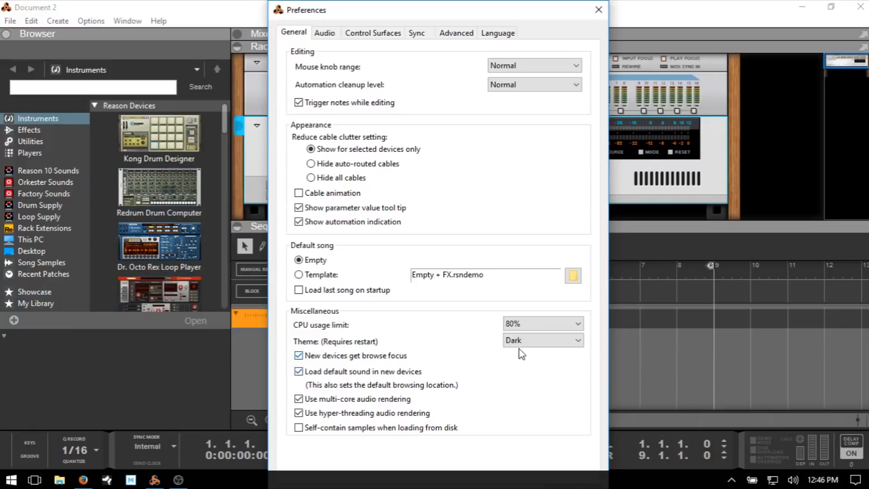
left_click(327, 34)
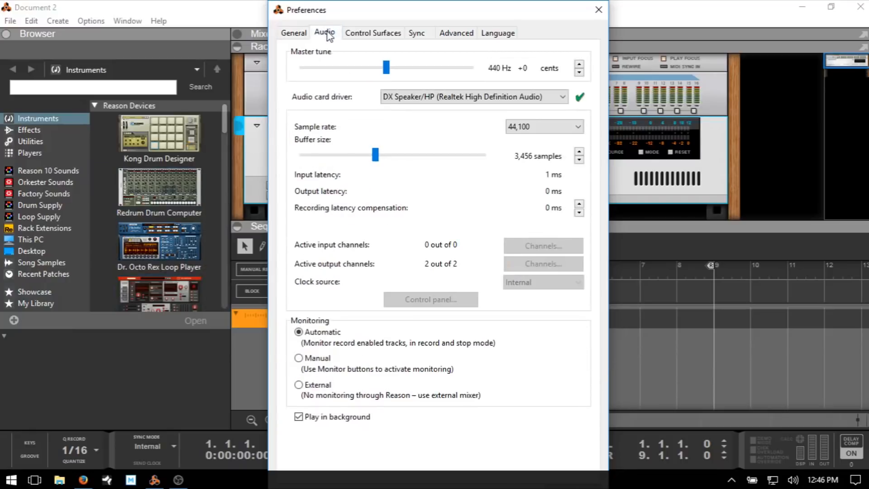
left_click(495, 98)
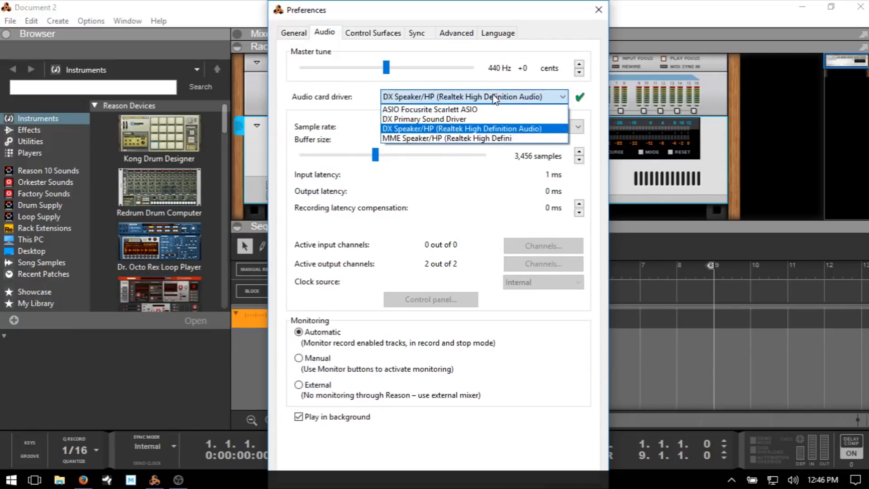
left_click(321, 97)
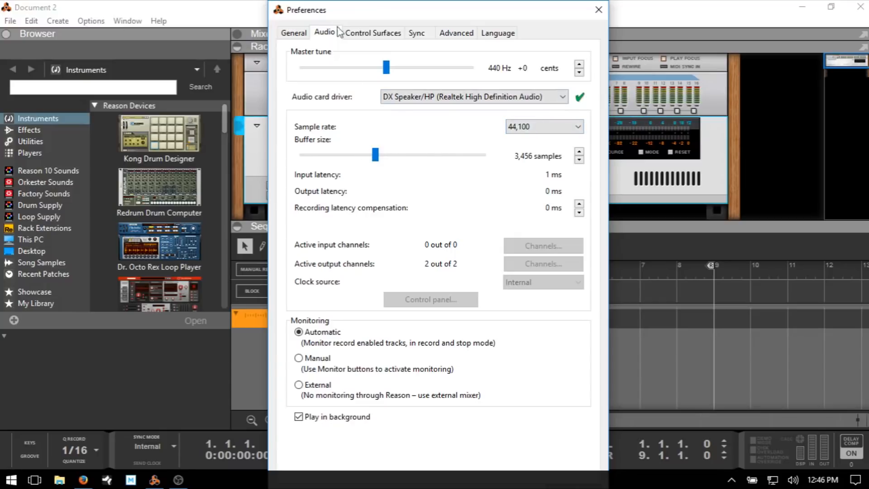
left_click(377, 36)
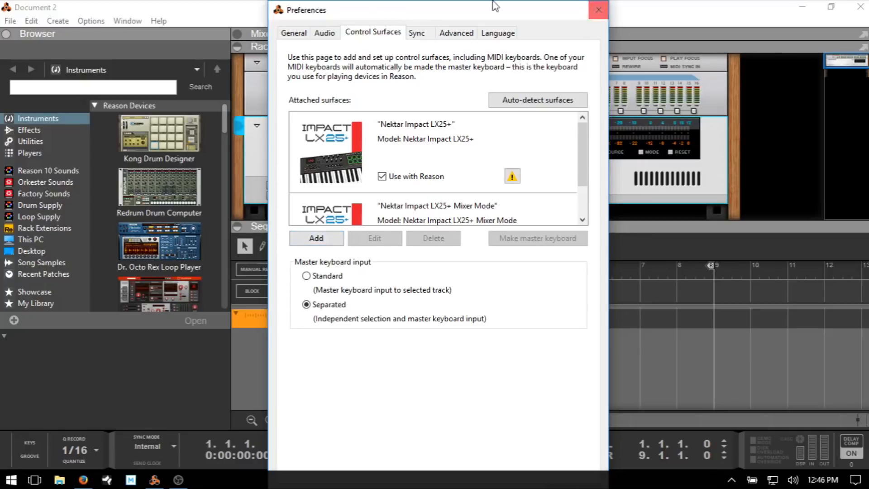
left_click(296, 38)
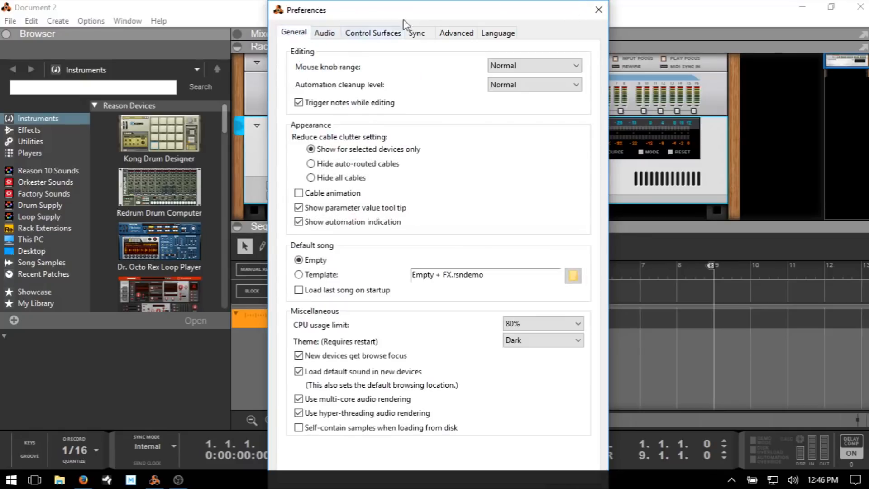
left_click(598, 9)
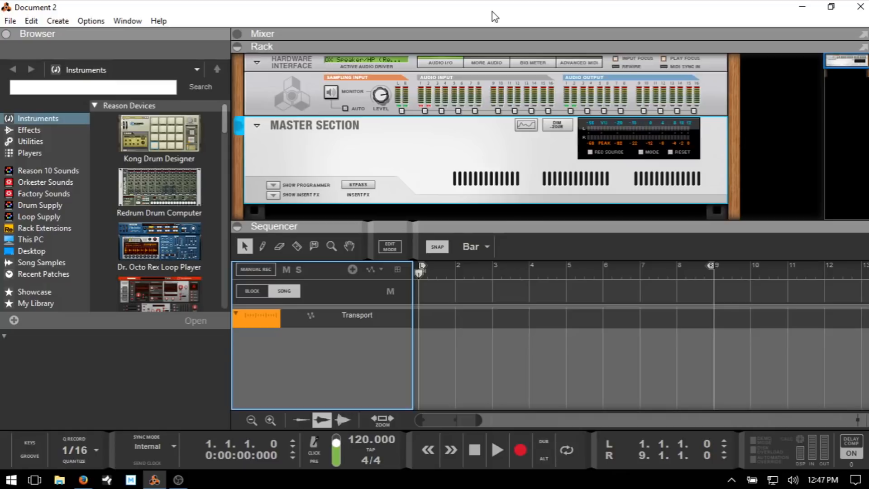
Review the default song options in the General preferences and close the preferences again.
left_click(39, 23)
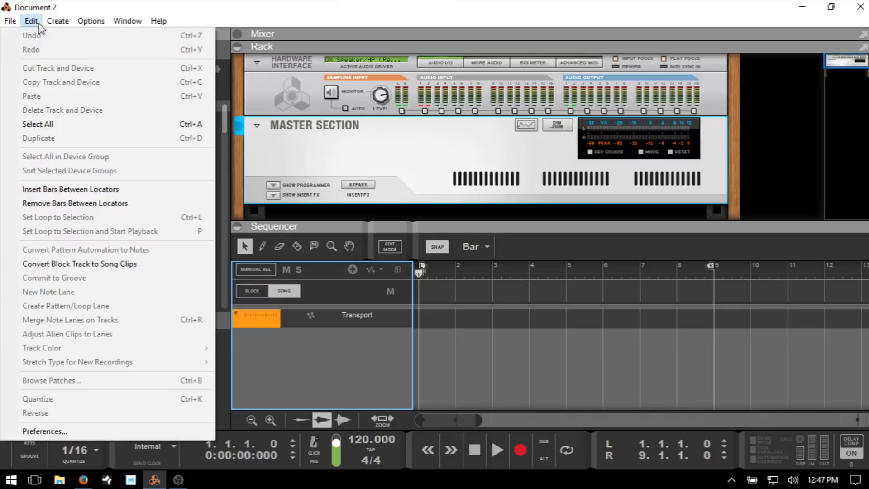
left_click(55, 432)
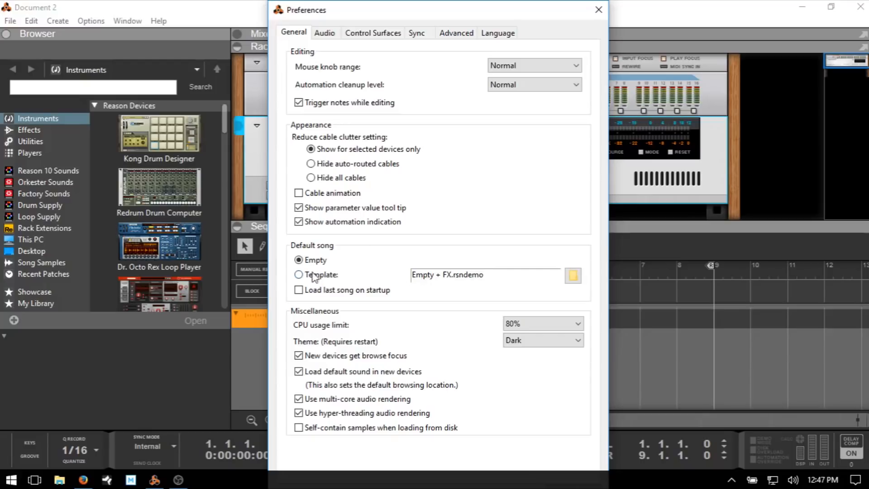
left_click(598, 10)
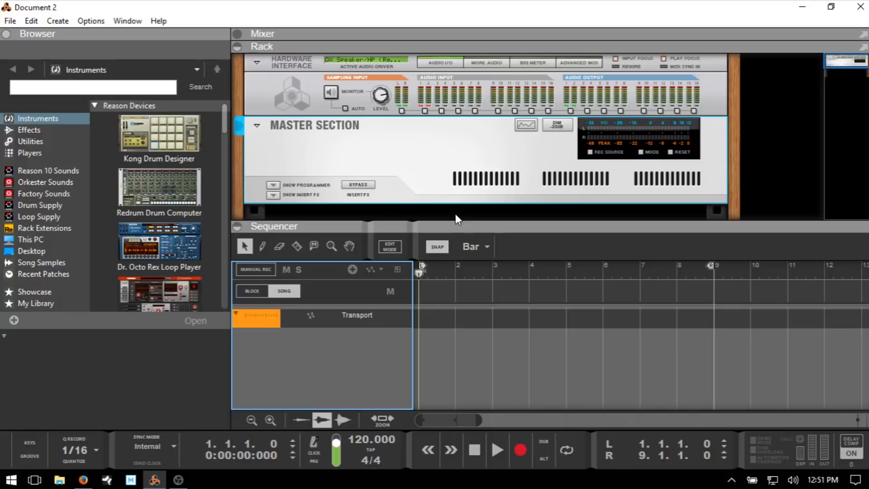
View the rack, sequencer and mixer one at a time, restore the combined rack and sequencer view, and collapse and reopen the browser.
left_click(242, 226)
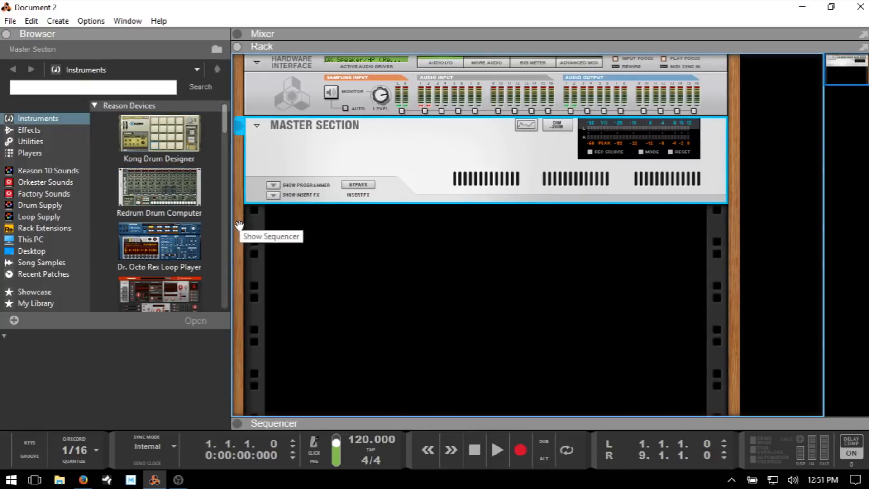
left_click(270, 421)
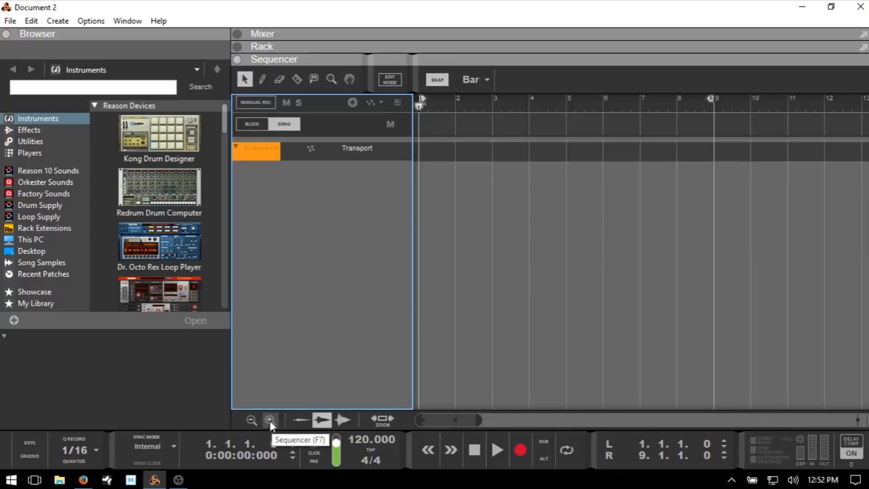
left_click(266, 35)
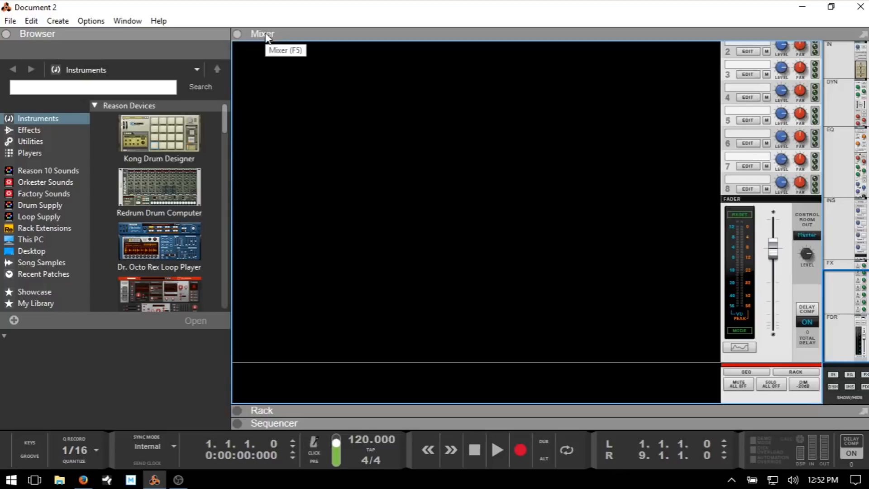
left_click(238, 36)
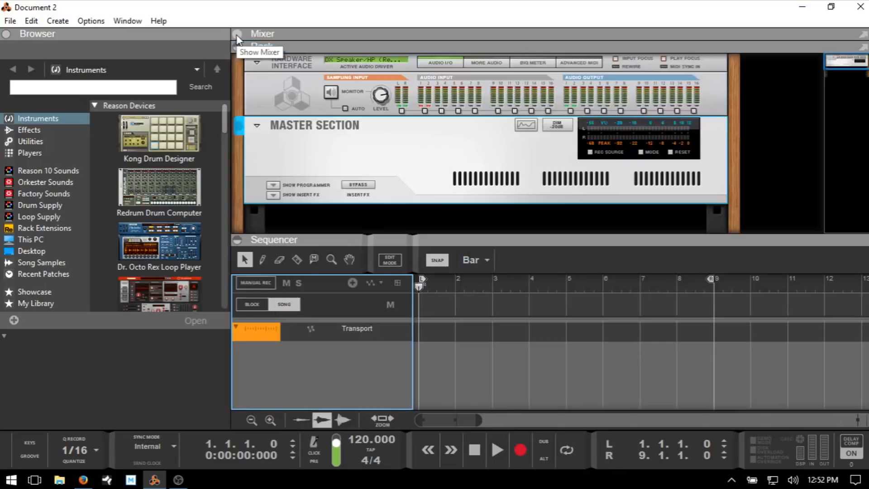
left_click(5, 35)
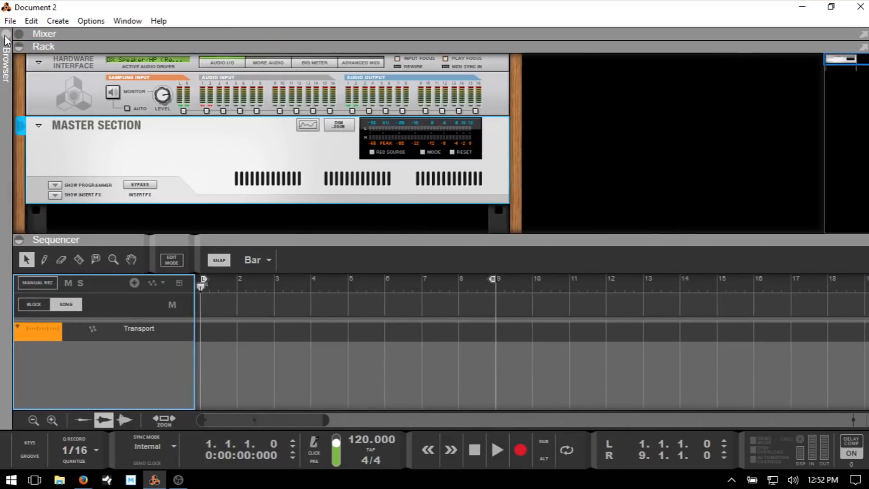
left_click(5, 38)
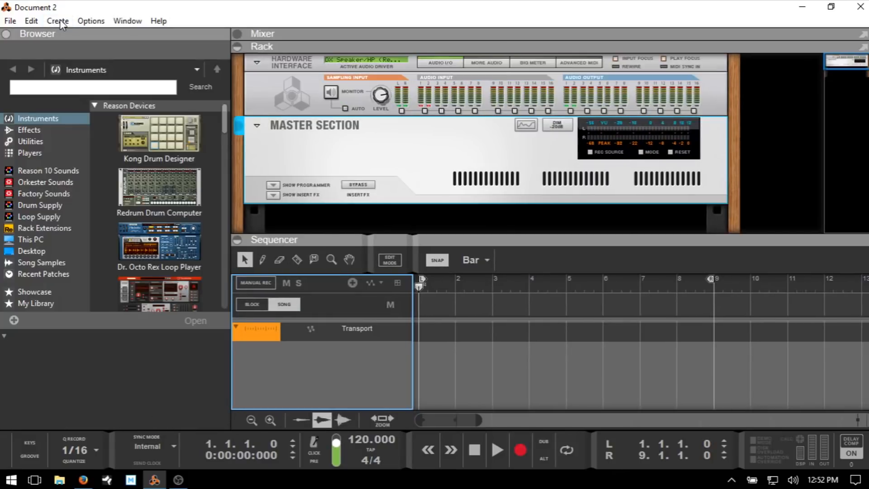
Cycle through the mixer, rack and sequencer views and finish with the rack alone filling the work area.
key("F5")
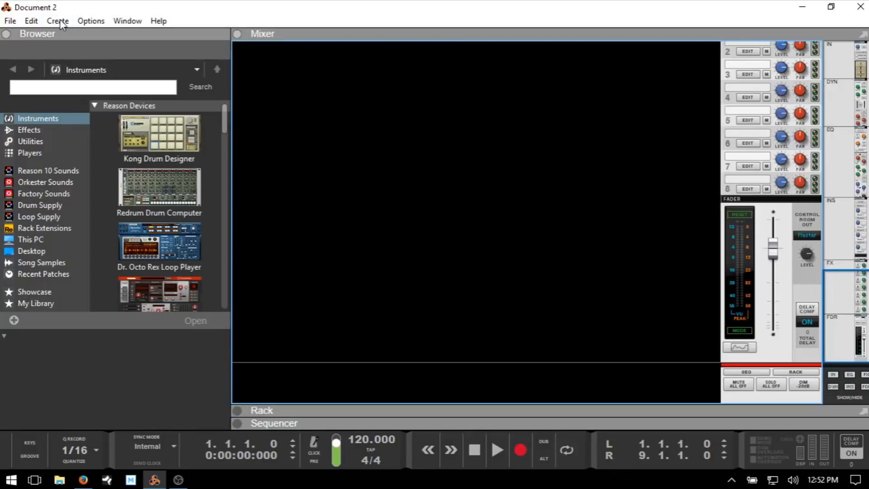
key("F6")
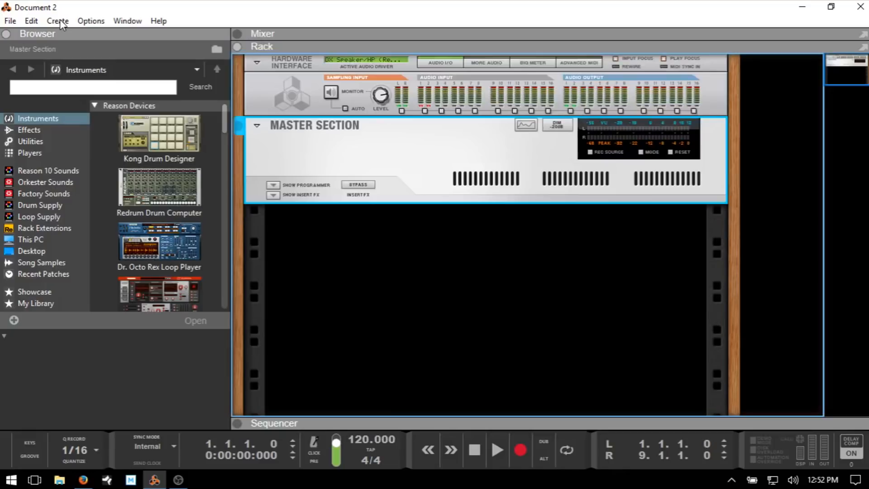
key("F7")
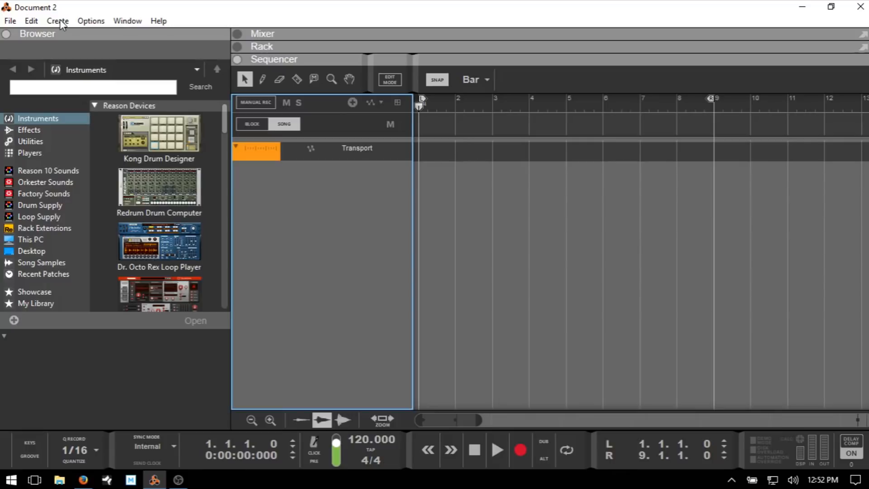
key("F6")
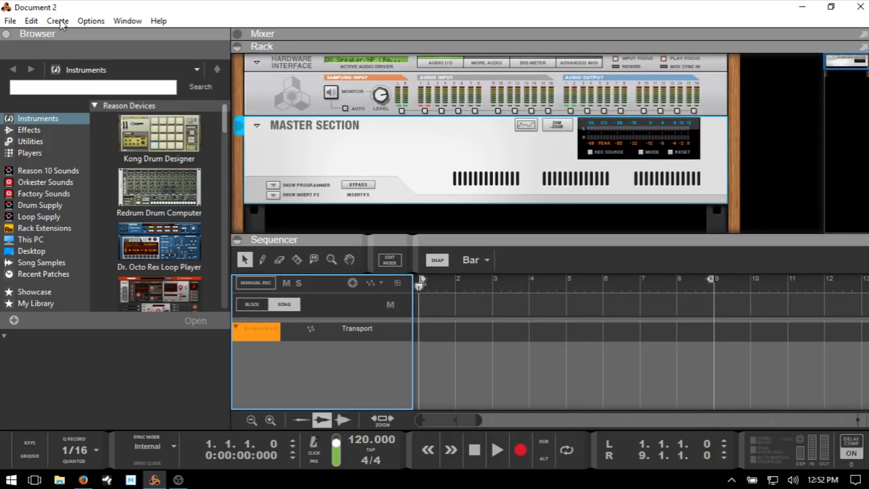
key("F7")
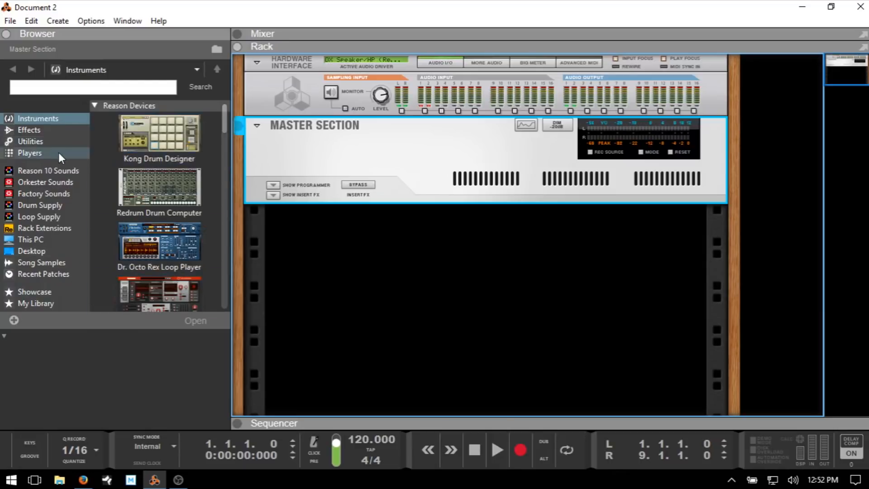
Look over the effects, utilities and players, and add a Dr. Octo Rex Loop Player instrument to the rack below the Master Section.
left_click(31, 132)
left_click(29, 142)
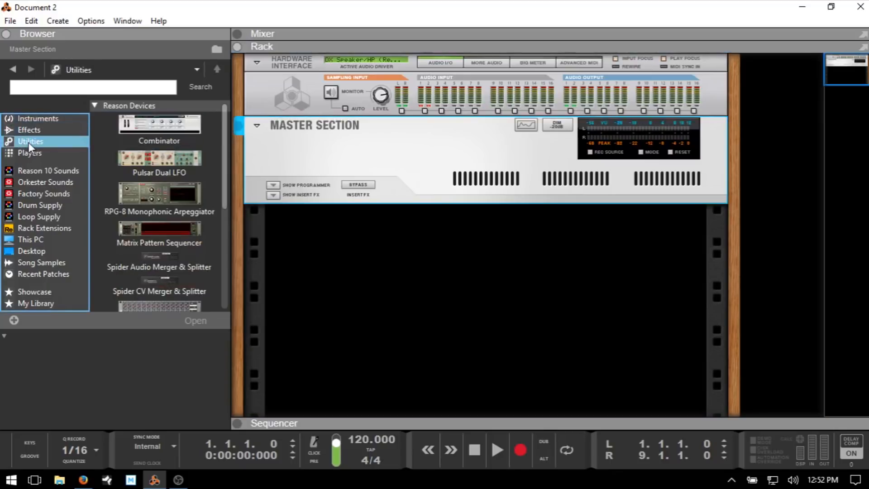
left_click(35, 153)
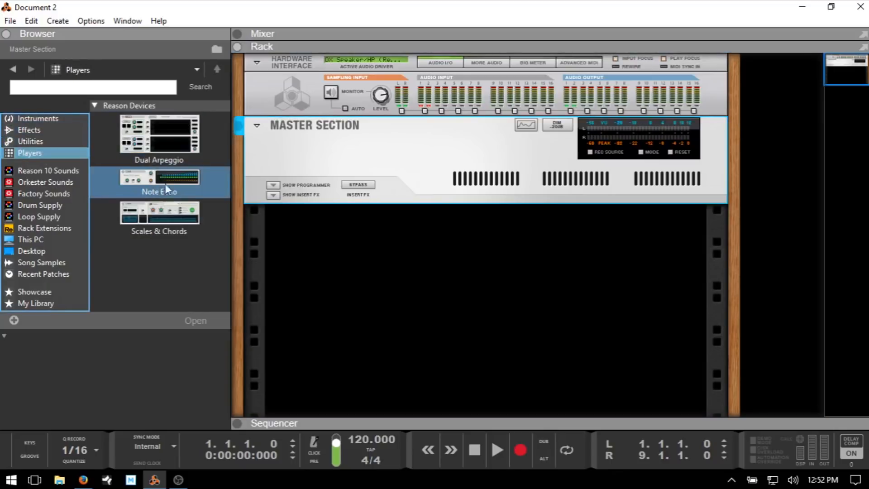
left_click(29, 120)
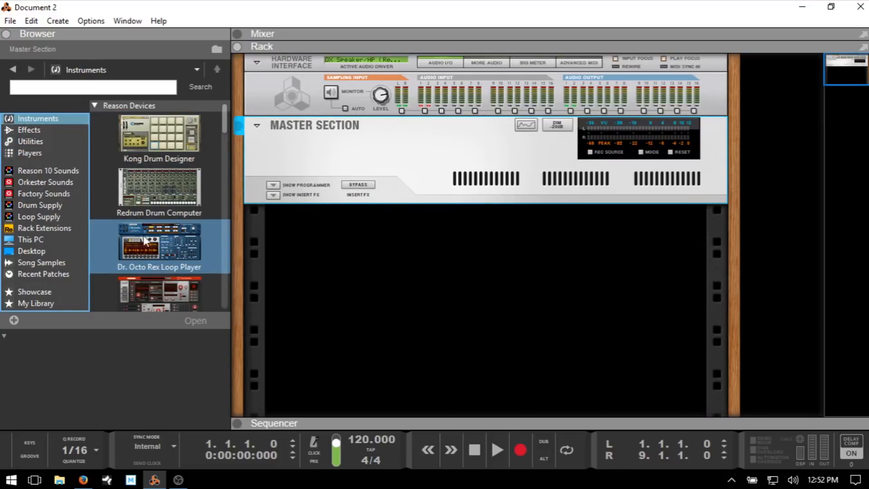
left_click_drag(137, 237, 387, 273)
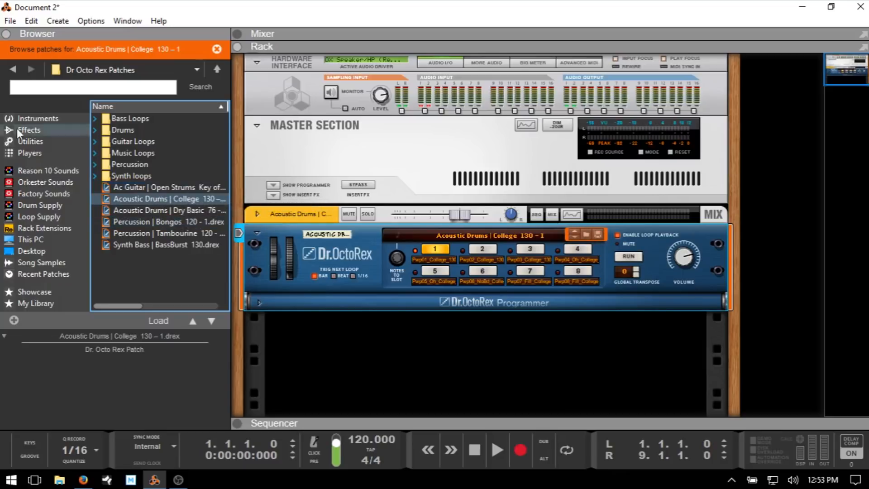
Look through the Dr Rex Drum Loops folder in the factory sounds and return to the Reason Factory Sound Bank level.
left_click(37, 194)
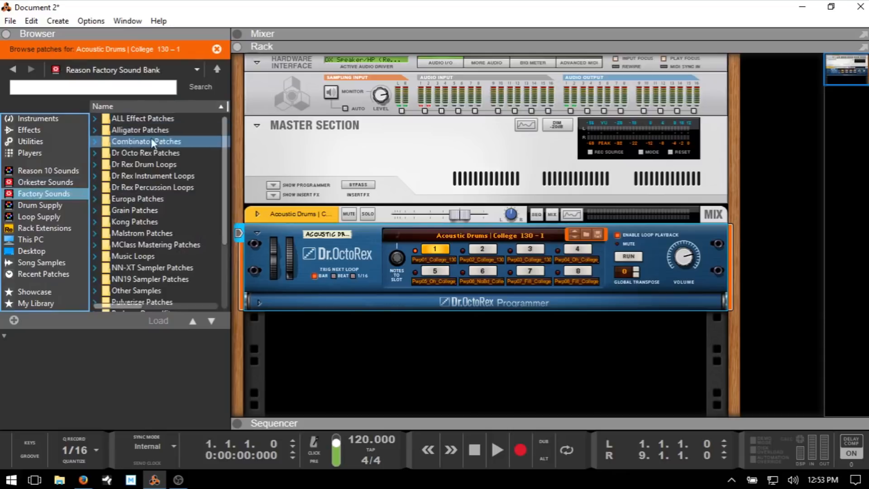
double_click(148, 165)
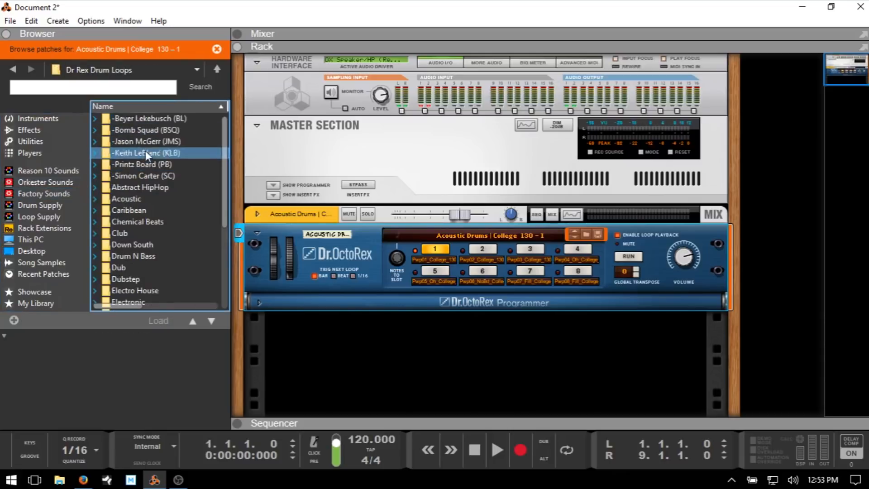
double_click(157, 119)
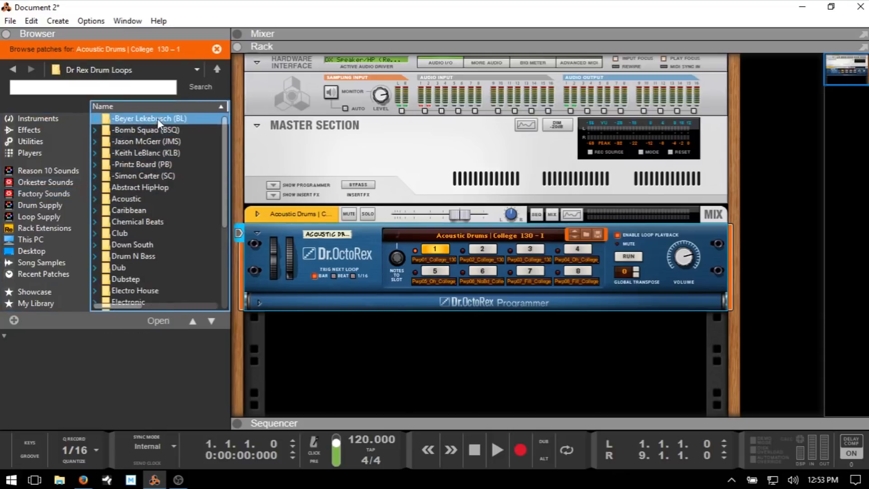
left_click(223, 69)
left_click(222, 69)
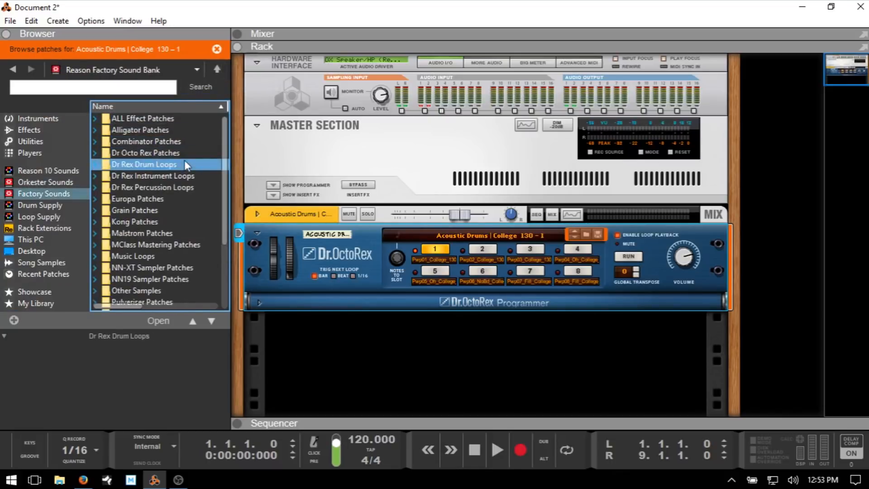
Load the patch Jason McGerr | Break 113 - 1.drex from the acoustic drums in the Dr Octo Rex Patches folder.
double_click(156, 153)
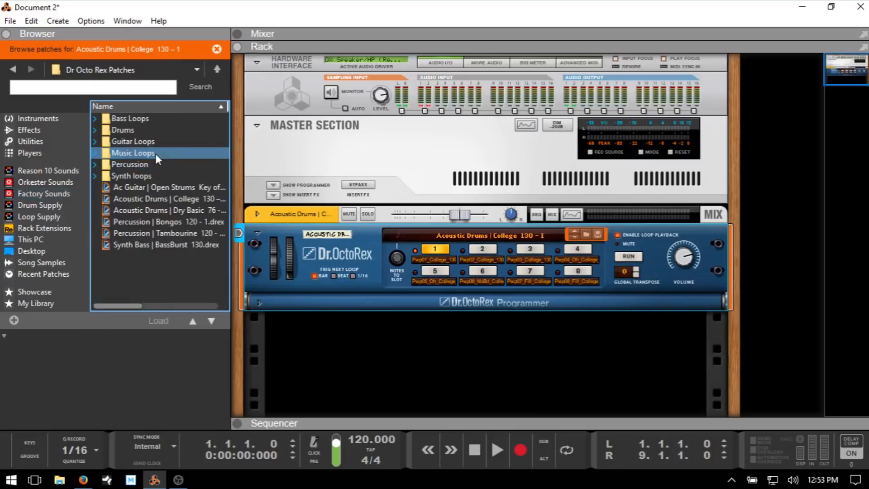
double_click(124, 132)
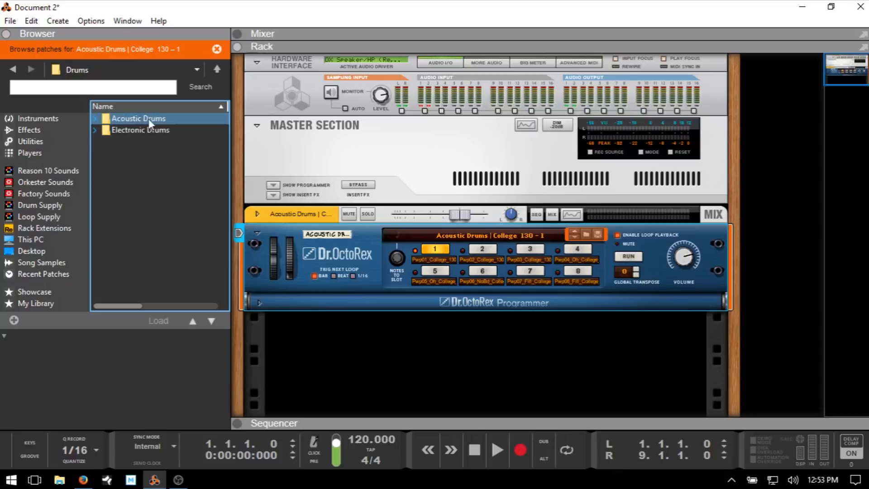
double_click(132, 118)
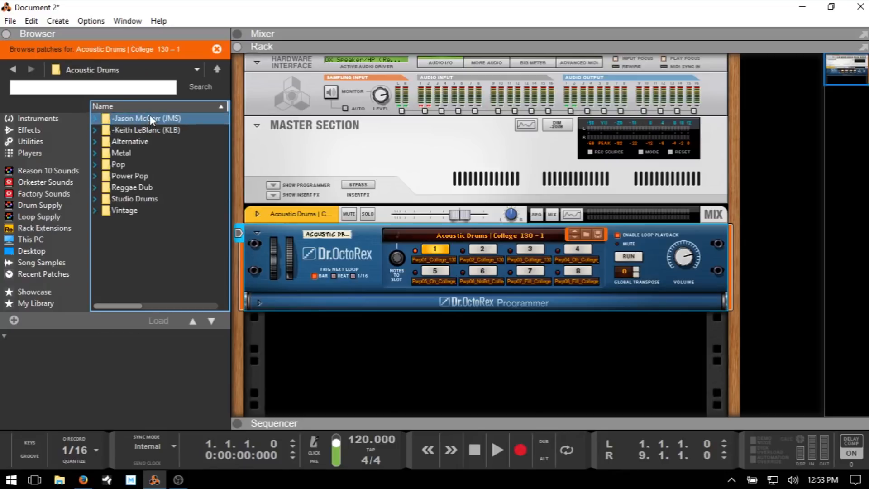
left_click(134, 118)
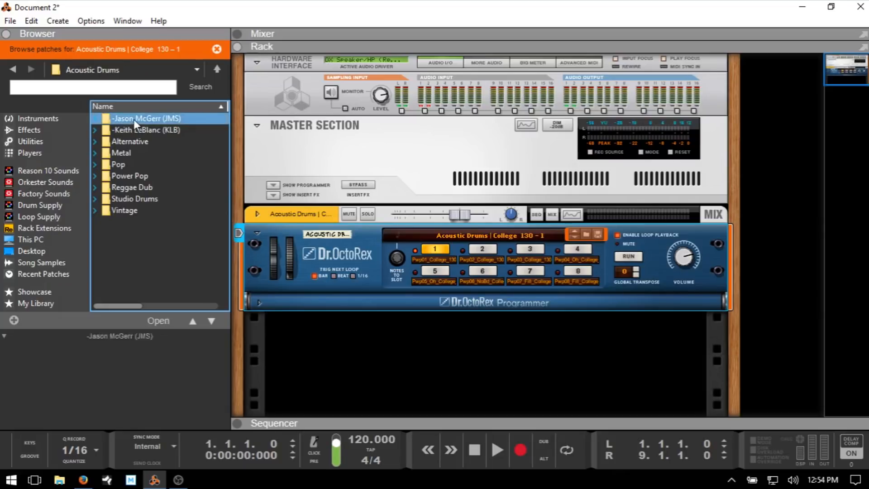
double_click(134, 118)
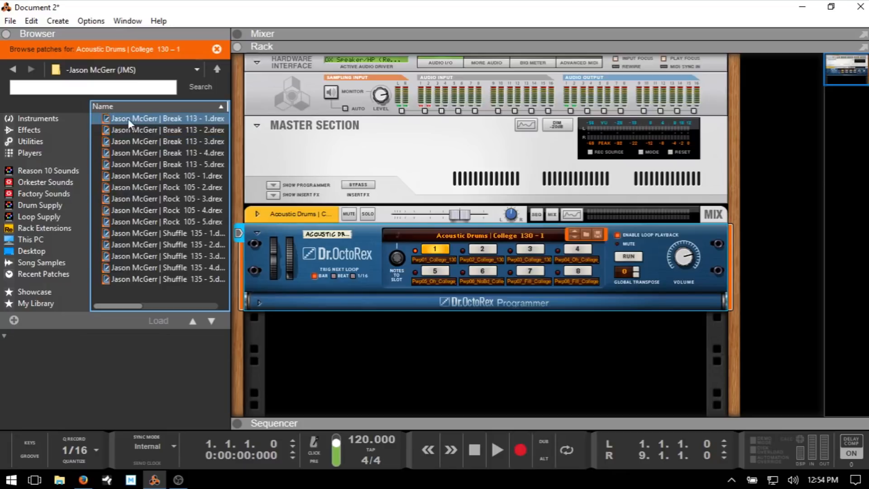
left_click(137, 115)
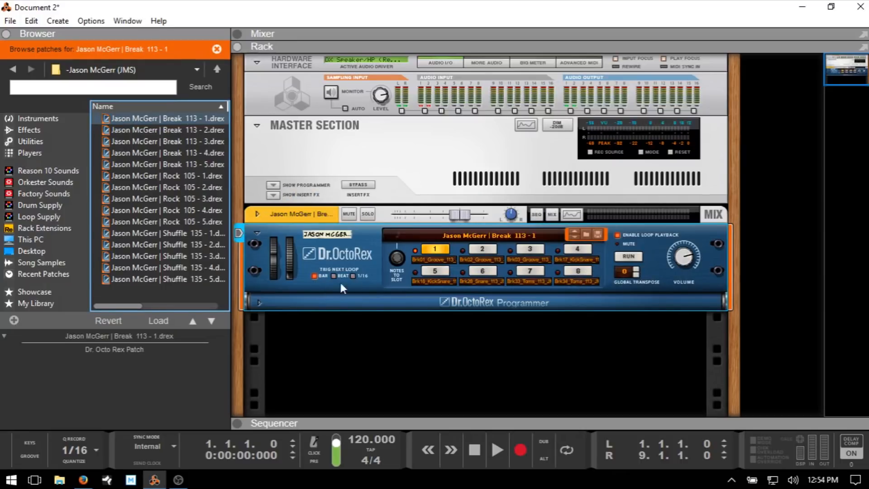
Unfold the Dr. OctoRex Programmer, look at the loops in slots 2 and 3, and reselect slot 1.
left_click(258, 301)
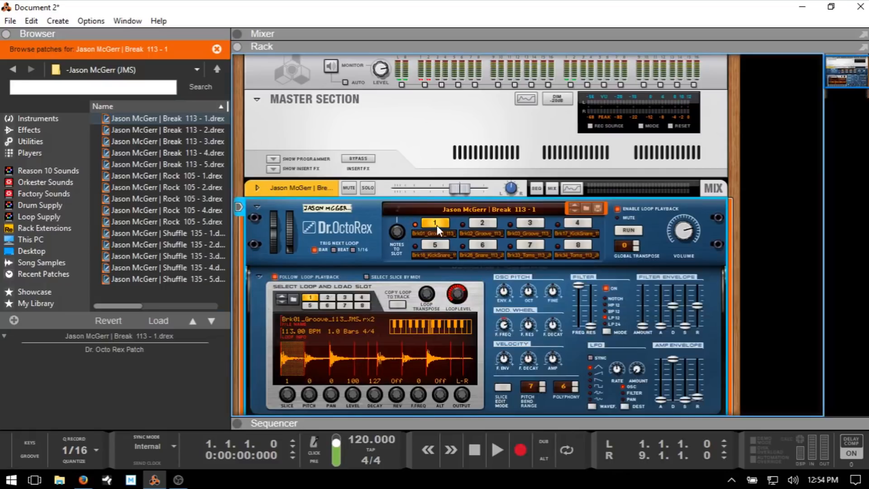
left_click(483, 222)
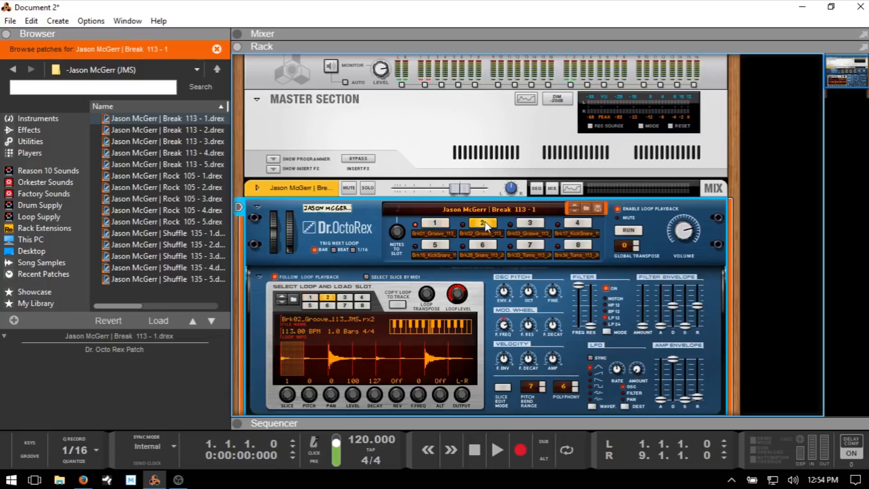
left_click(530, 222)
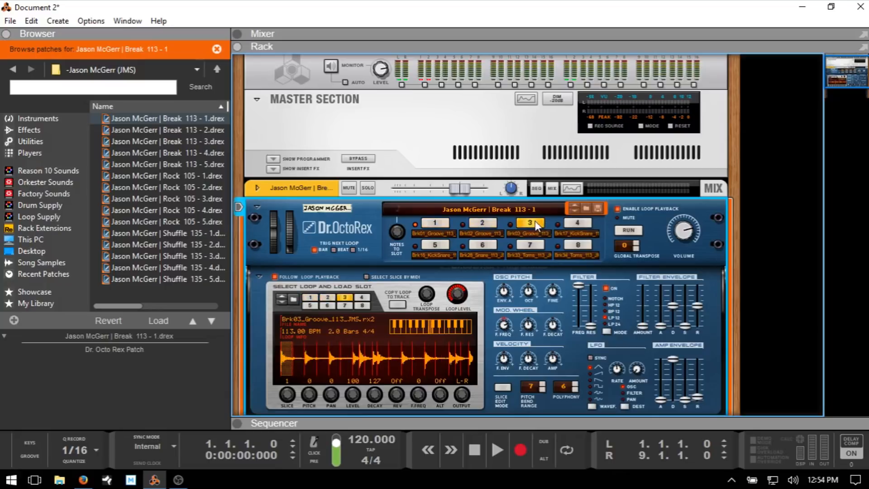
left_click(436, 224)
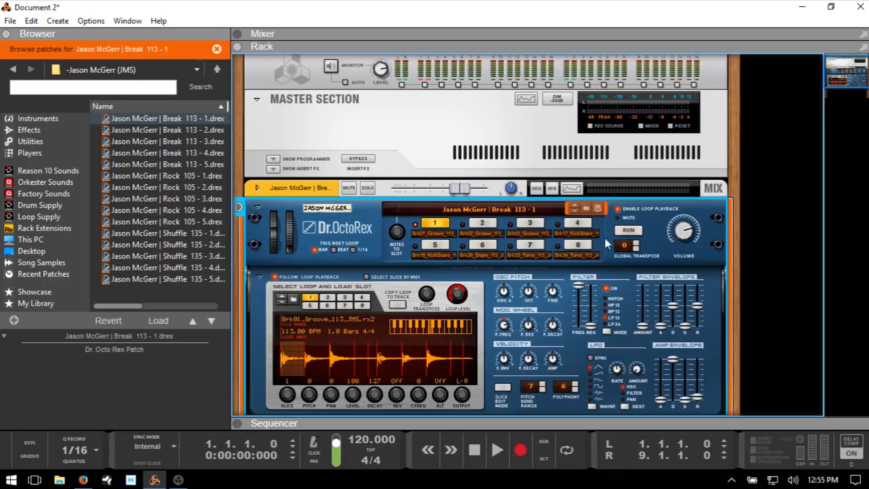
Play the slot 1 loop while raising the player's master volume, and switch to slot 2 before stopping playback.
key("space")
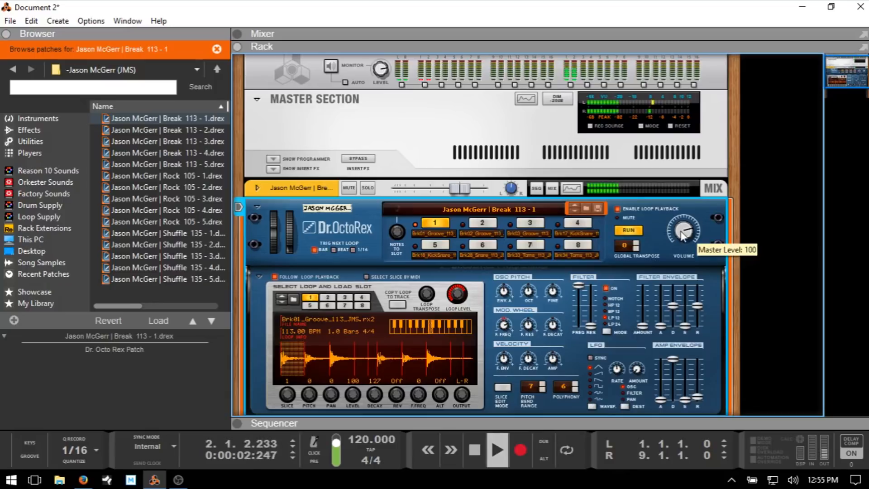
left_click_drag(687, 237, 682, 222)
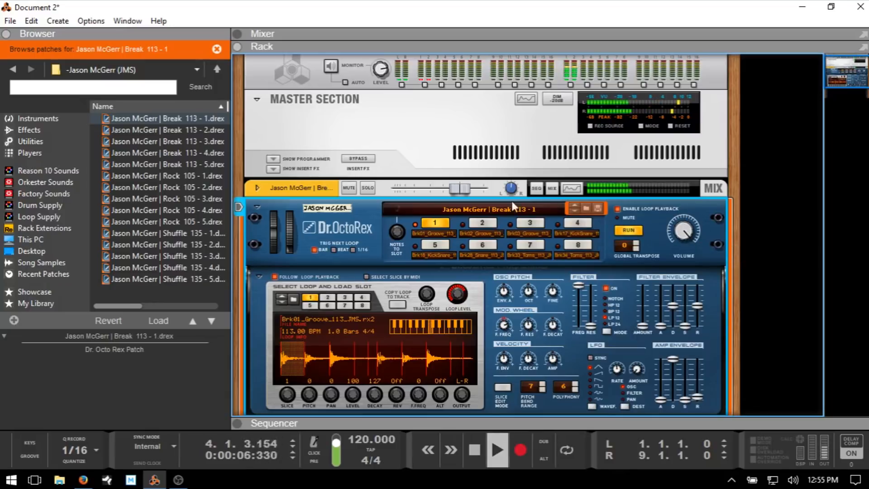
left_click(484, 222)
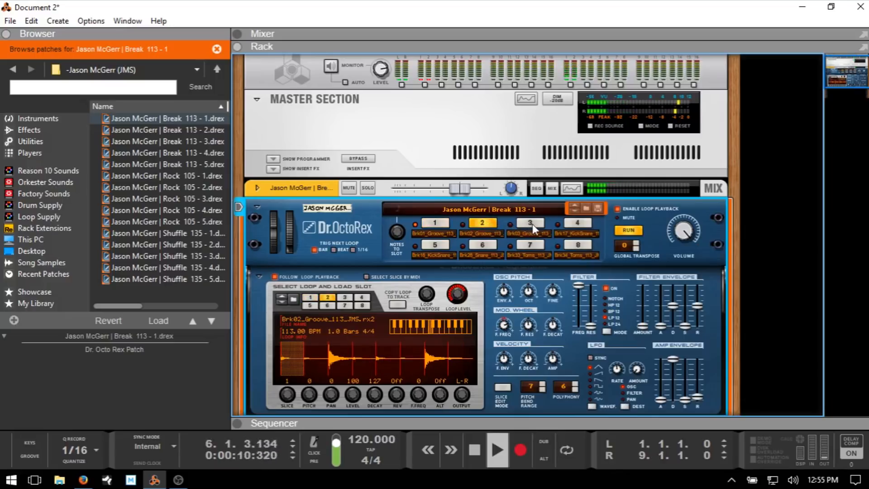
key("space")
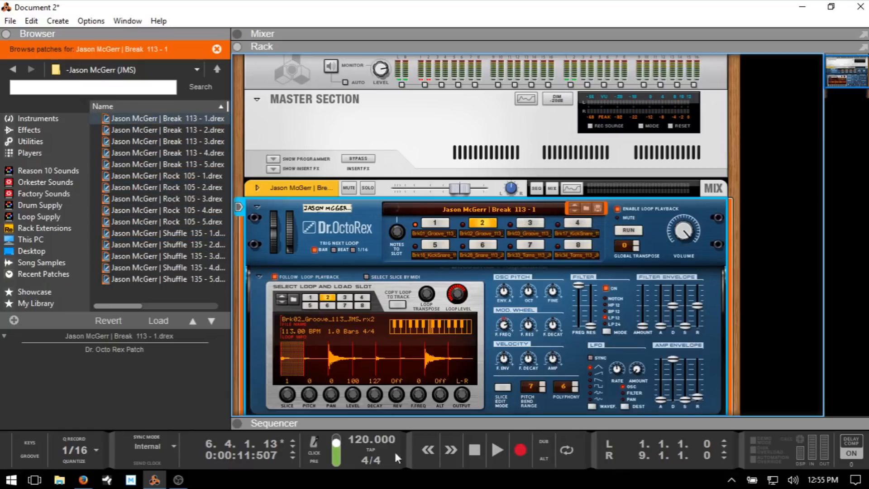
Set the song tempo to 95 BPM.
left_click(357, 439)
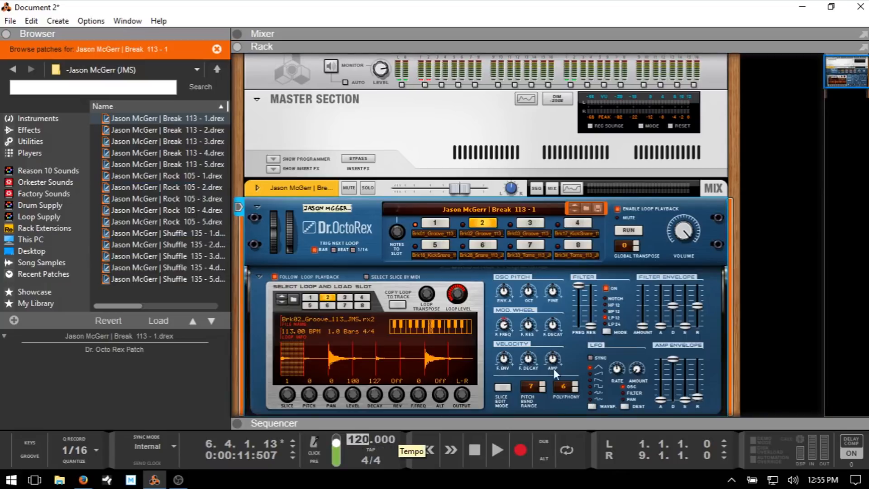
type("95")
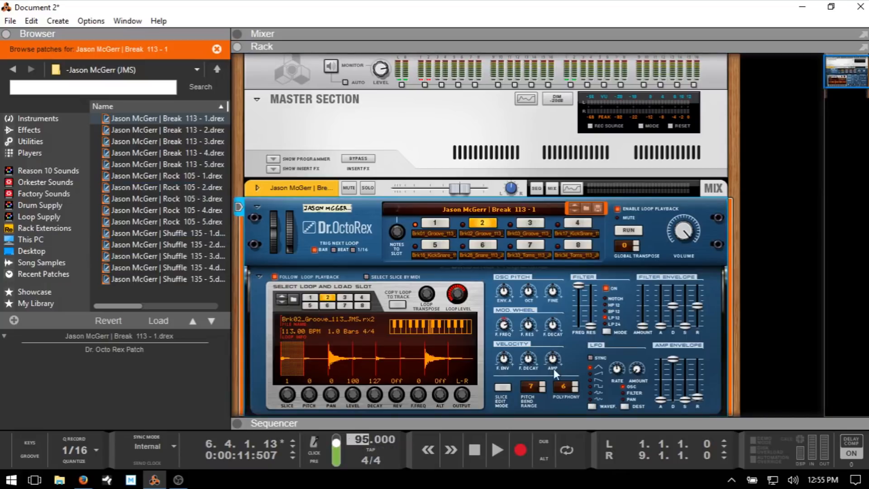
key("Return")
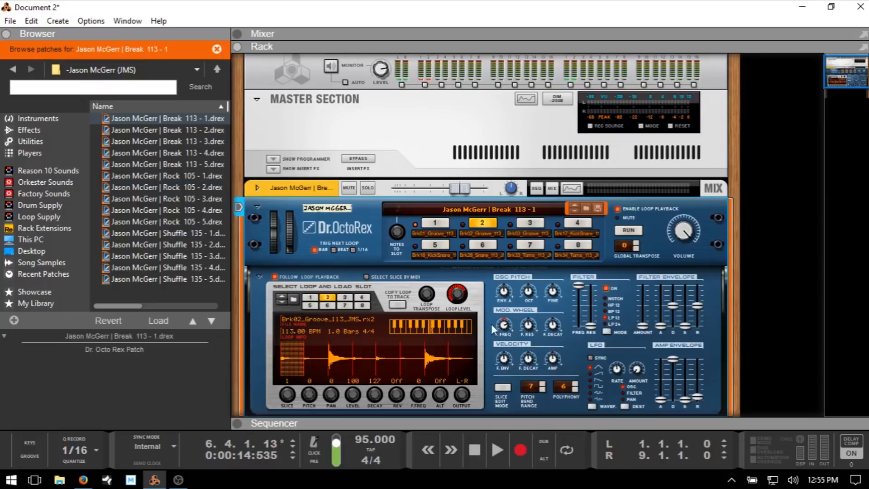
Audition the loops in slots 1 to 7 during playback, finish on slot 1 and stop playback.
key("space")
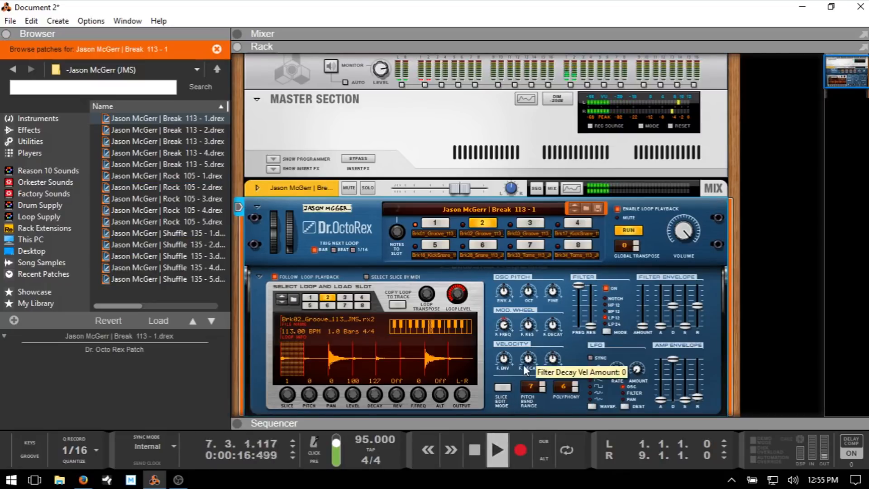
left_click(438, 225)
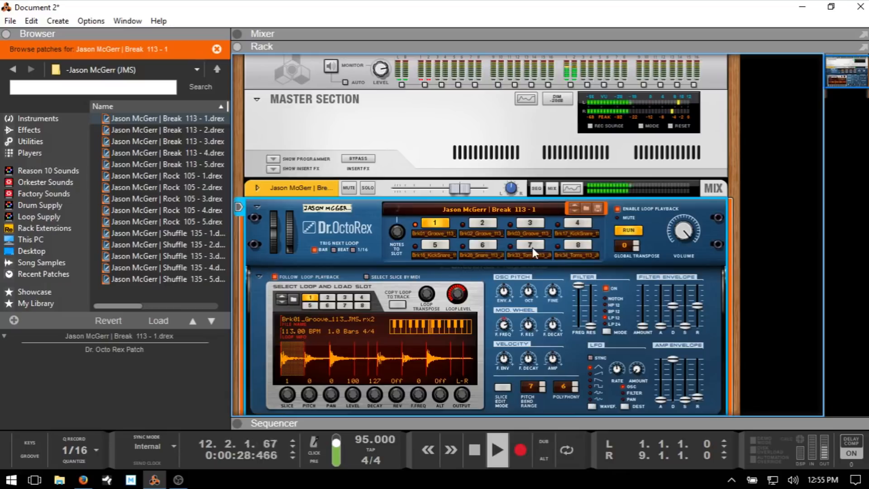
left_click(482, 221)
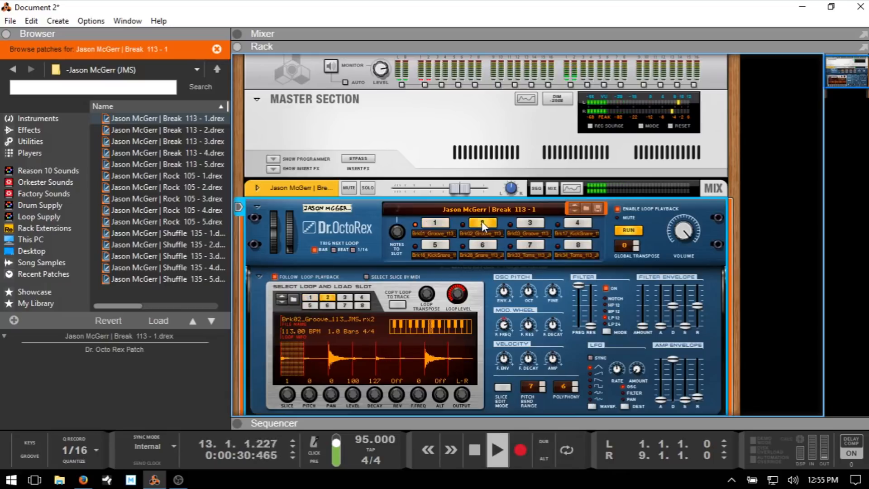
left_click(534, 223)
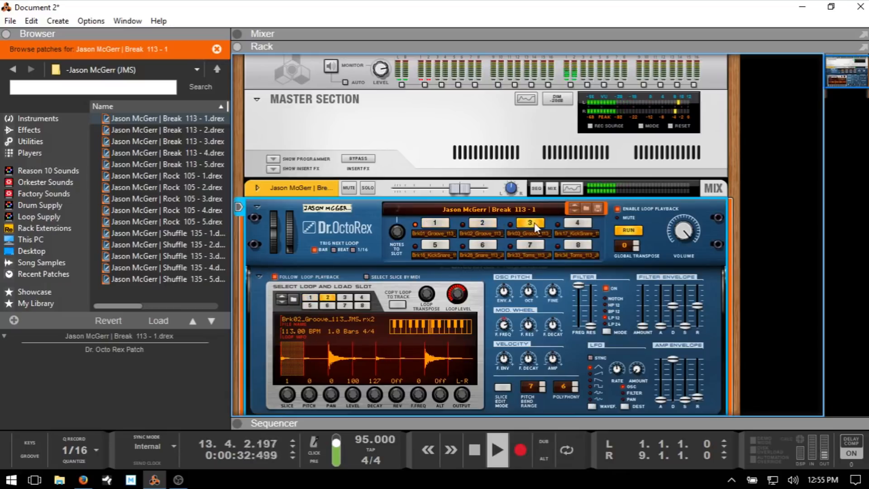
left_click(576, 224)
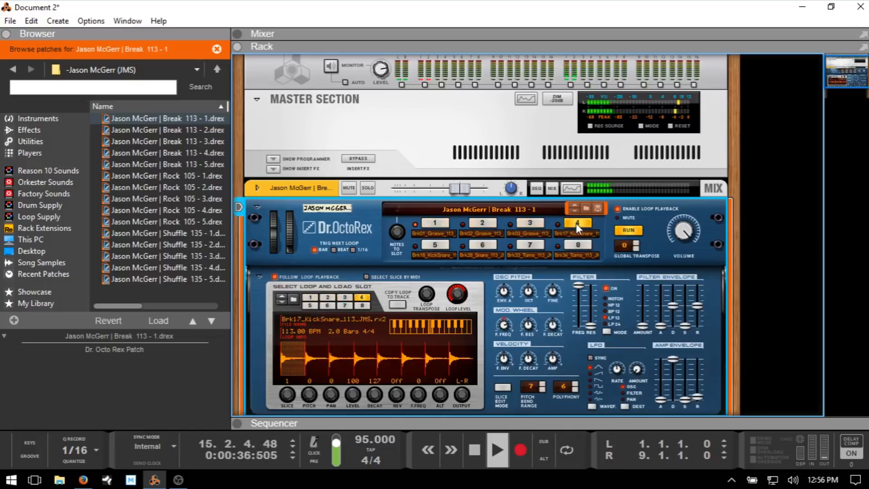
left_click(439, 224)
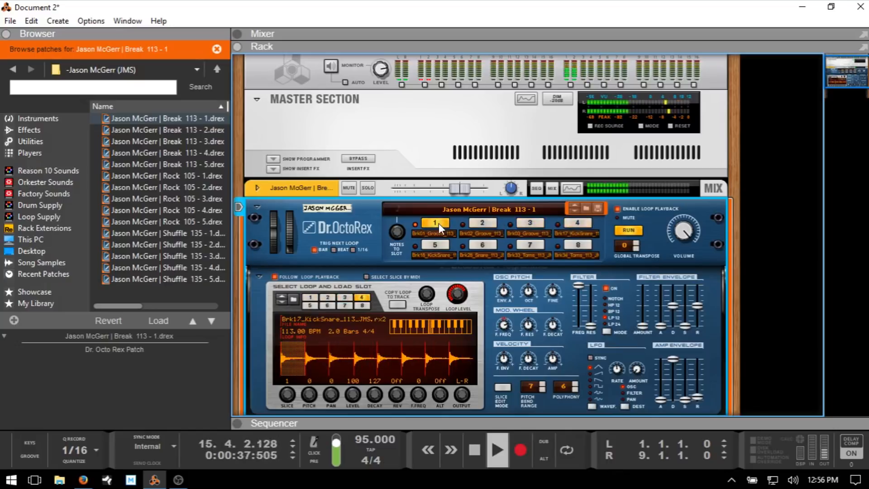
left_click(434, 246)
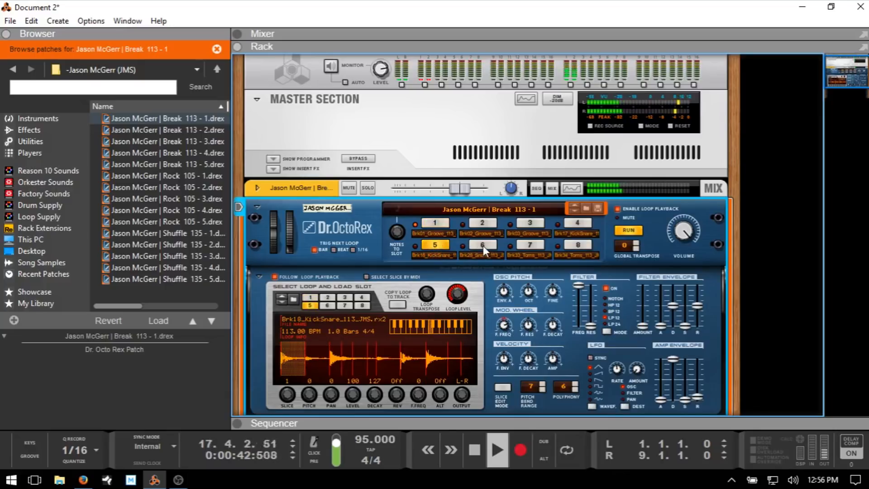
left_click(483, 245)
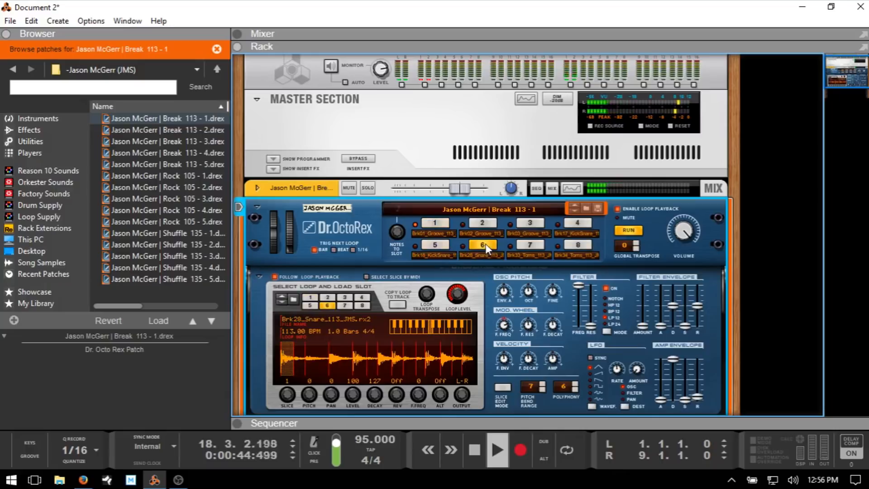
left_click(531, 244)
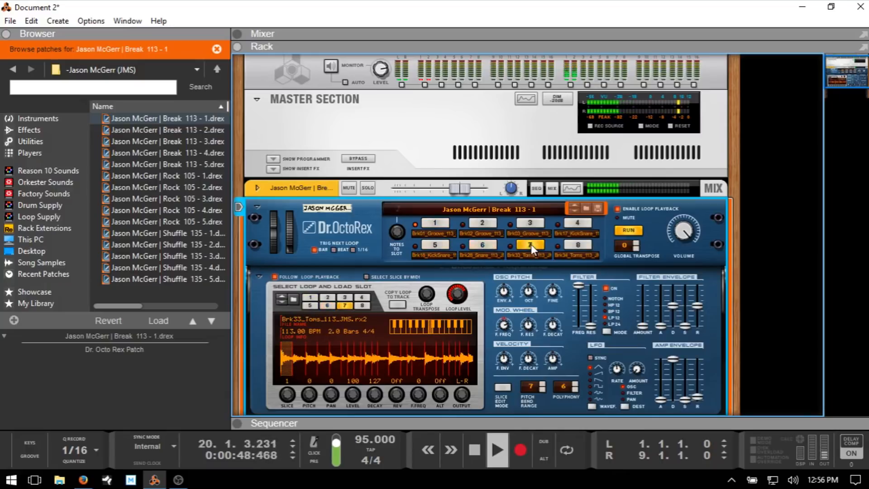
left_click(482, 223)
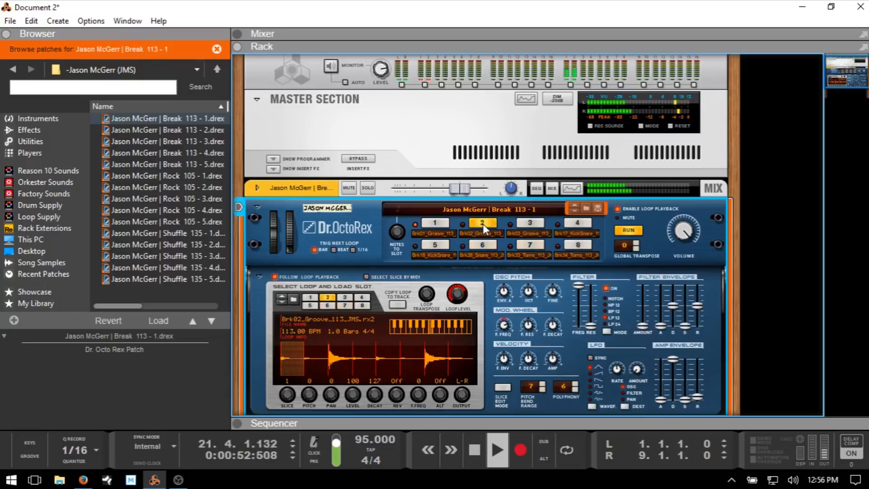
left_click(436, 223)
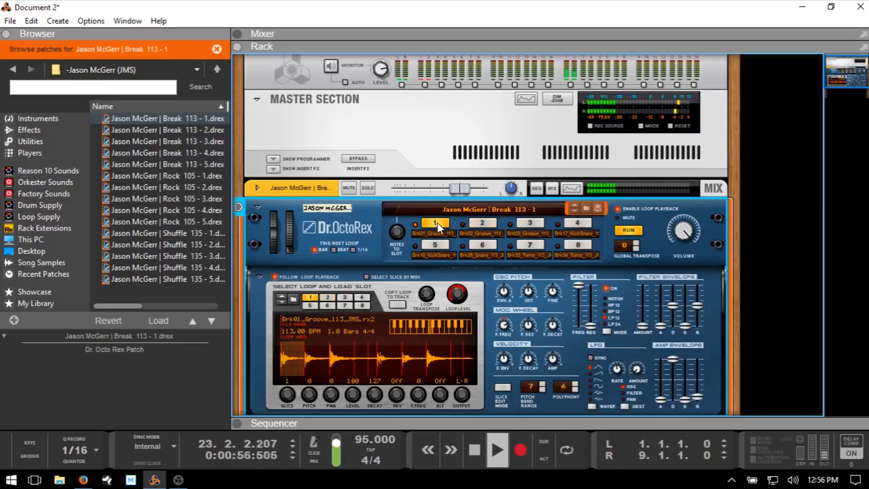
key("space")
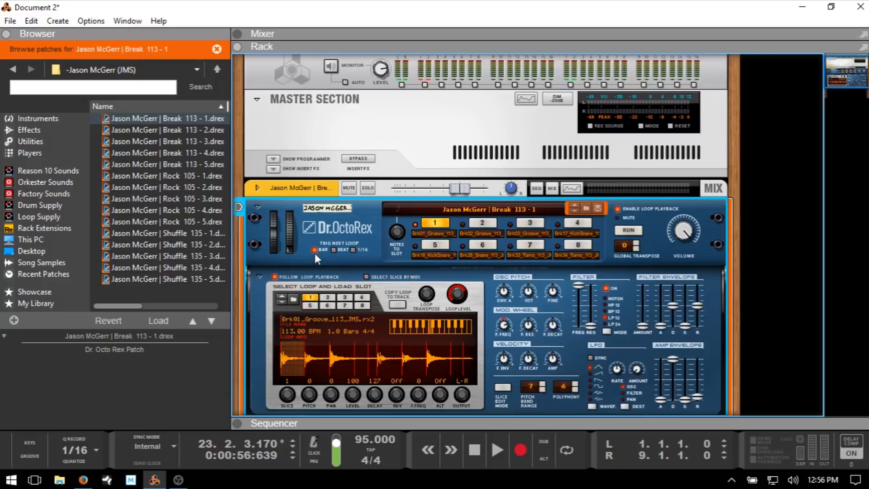
Show the rack and sequencer together, with the Dr. OctoRex slots and the upper part of its programmer in view.
left_click_drag(428, 232, 493, 249)
key("F6+F7")
scroll(561, 178, "down", 1)
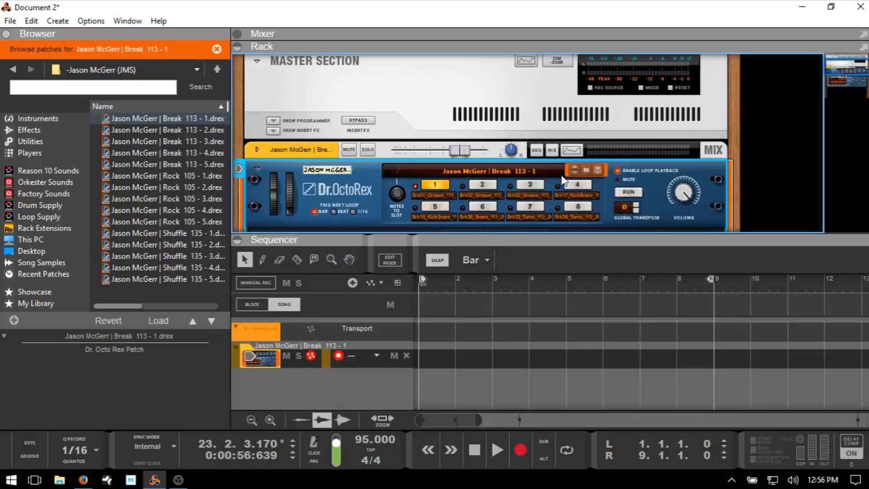
scroll(563, 178, "down", 2)
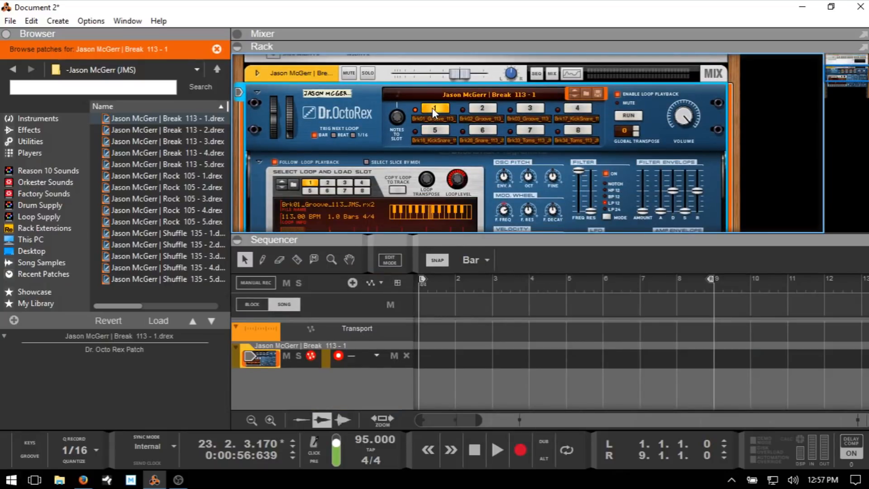
Copy the slot 1 loop to the sequencer track between locators at bars 2 and 5, and move the song position to bar 2.
left_click(454, 284, "ctrl")
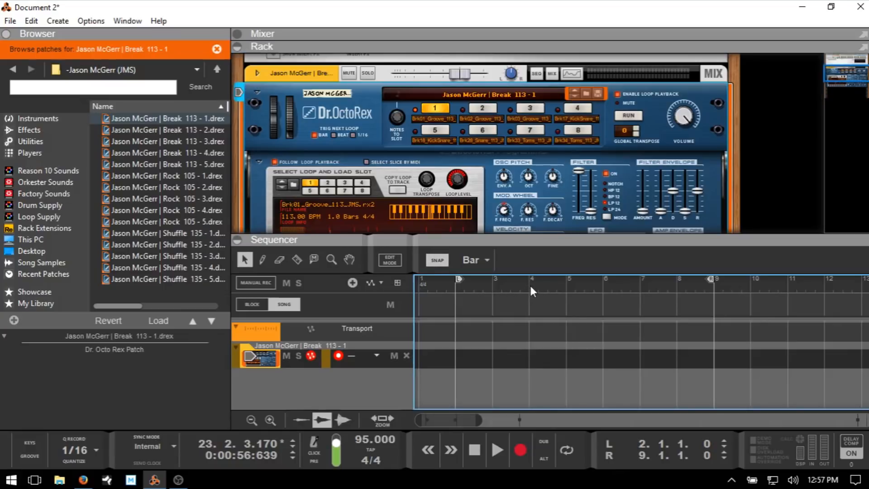
left_click(566, 285, "alt")
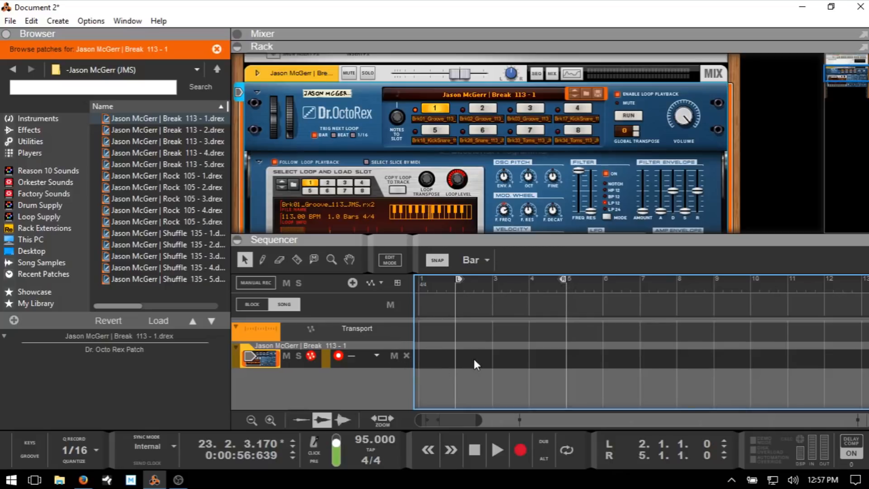
left_click(398, 190)
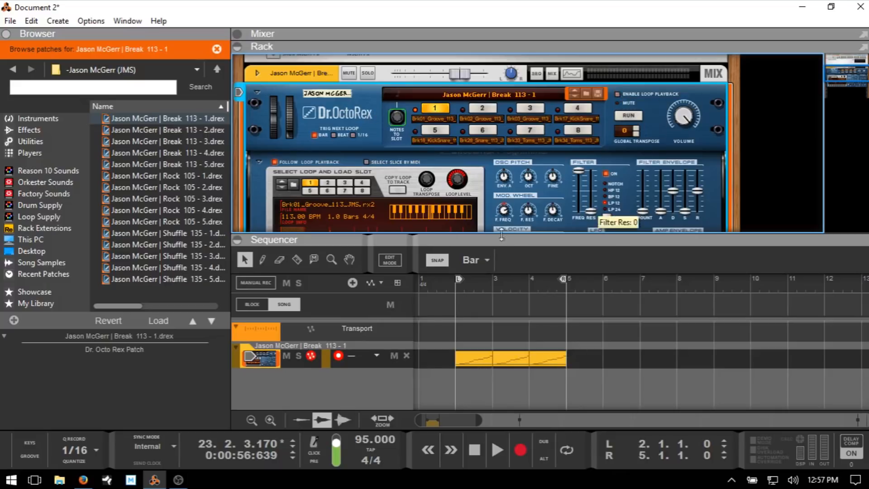
left_click(450, 285)
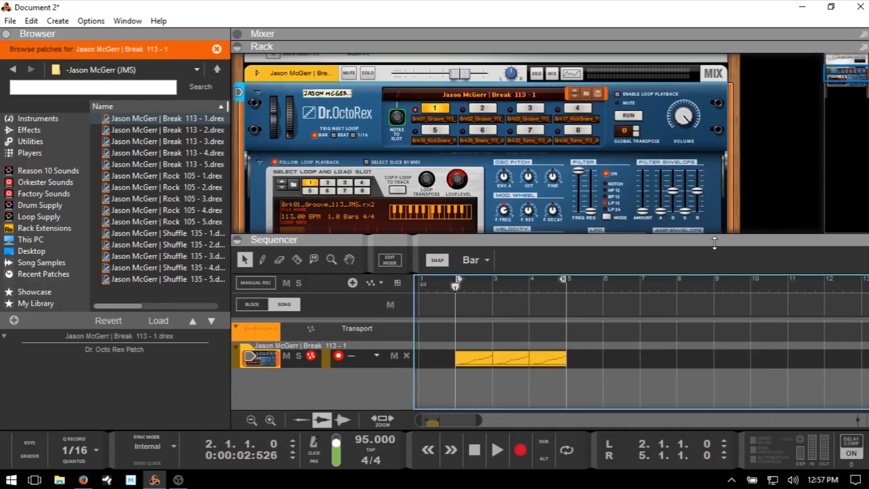
Play back the slot 1 loops on the track, and move the left and right locators to bars 5 and 6.
key("space")
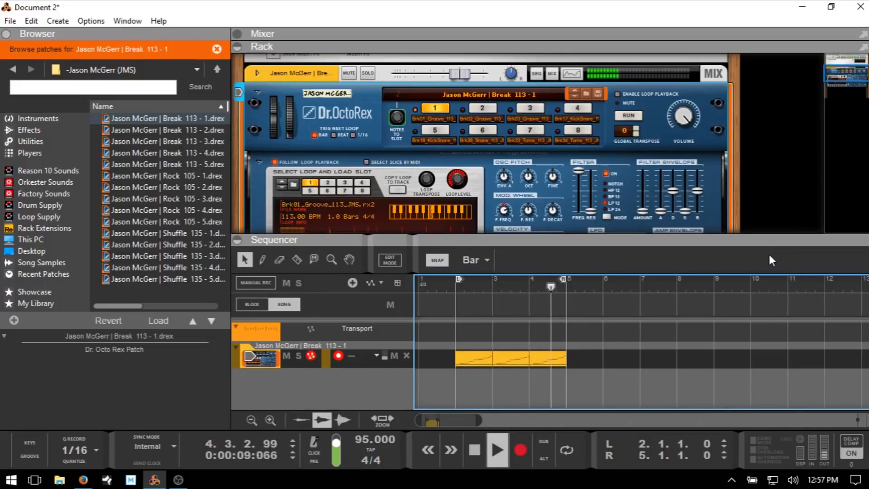
key("space")
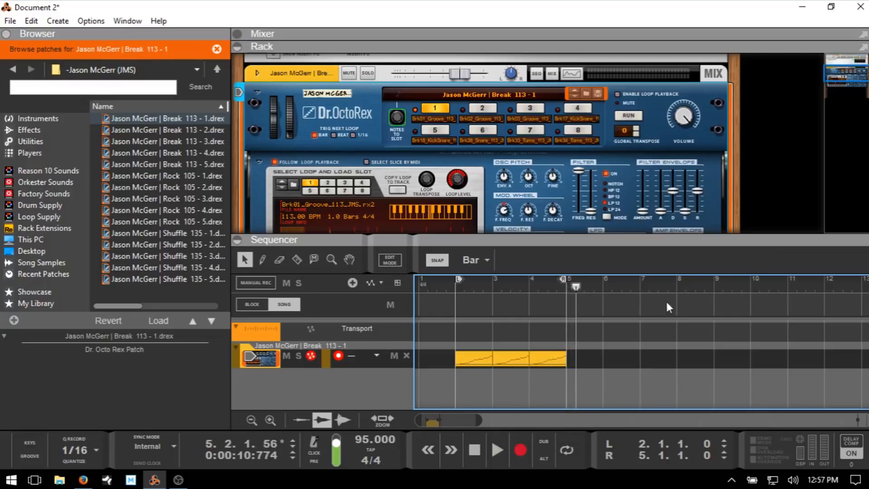
left_click(604, 286, "alt")
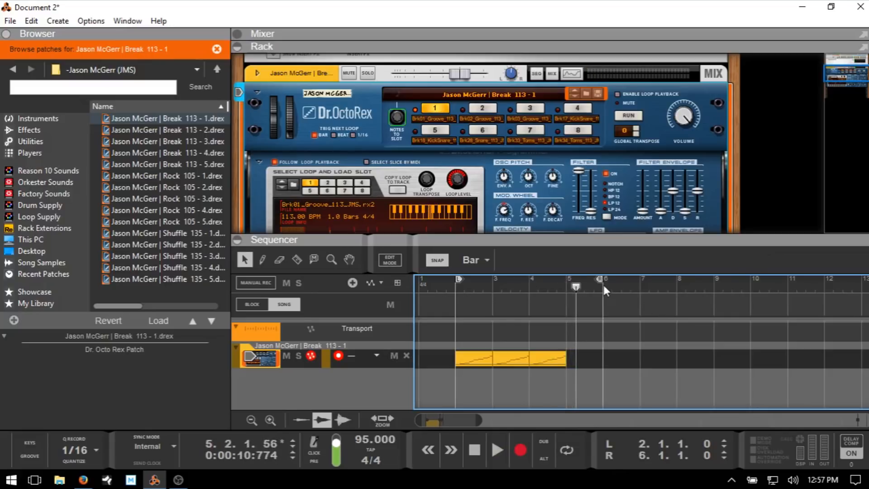
left_click(565, 285, "ctrl")
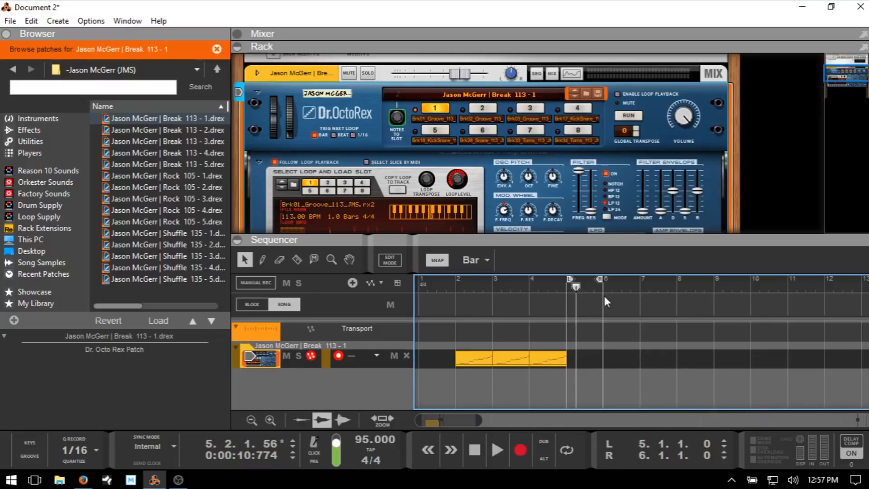
Enable loop playback on the Dr. OctoRex, audition the loops in slots 2 and 3, finish on slot 2 and stop playback.
left_click(481, 108)
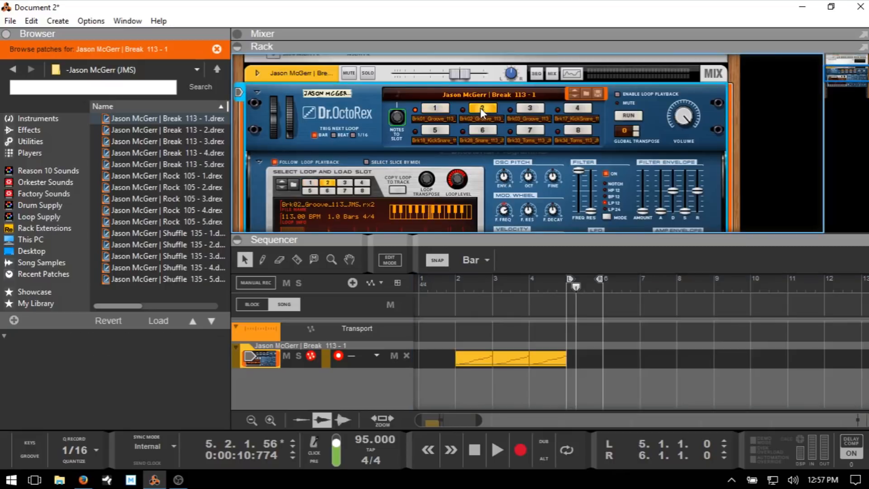
left_click(617, 94)
key("space")
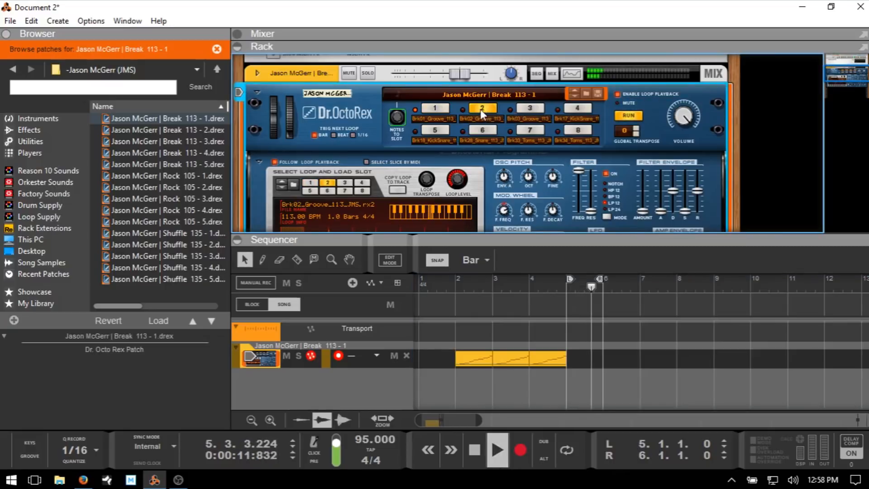
left_click(528, 107)
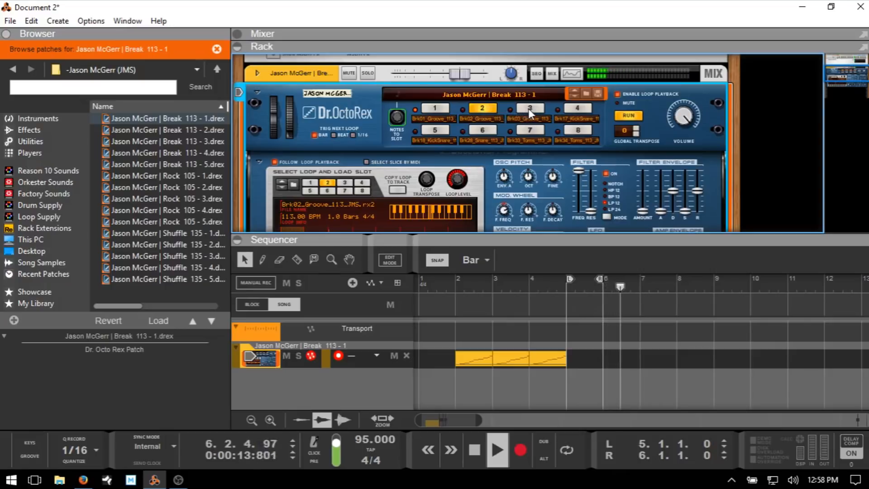
left_click(484, 106)
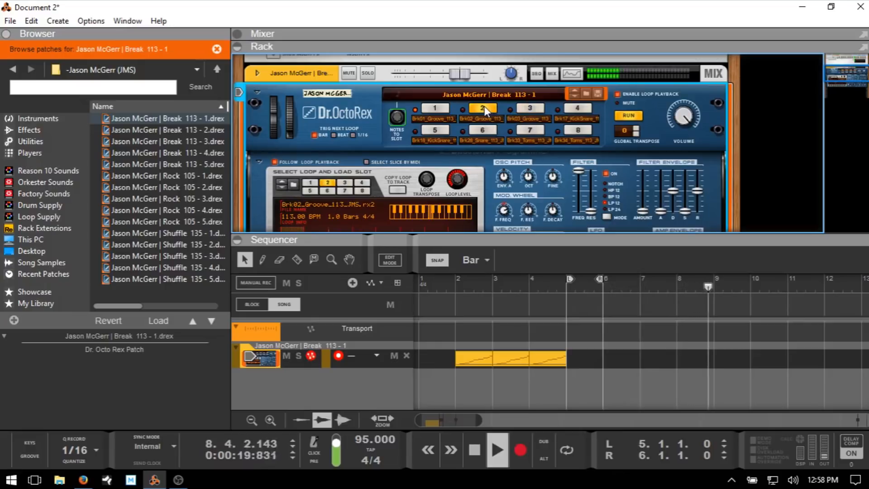
key("space")
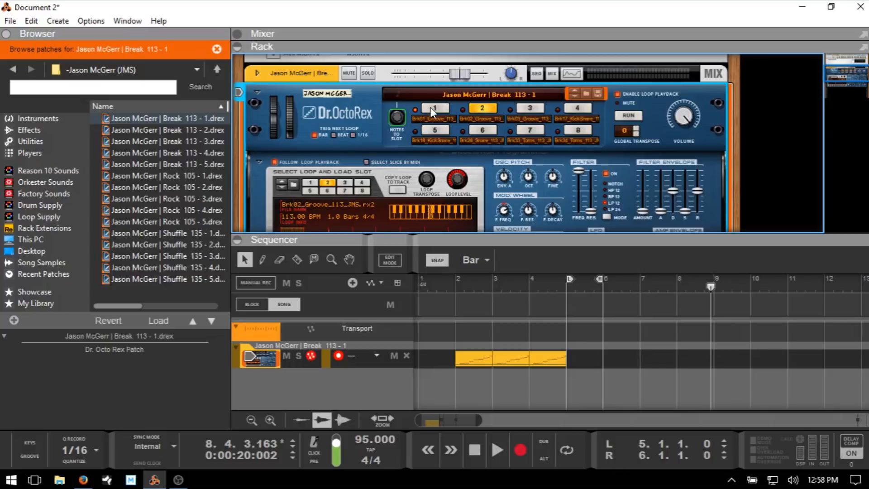
Copy the slot 2 loop to the track between bars 5 and 6, and return the left locator and song position to bar 2.
left_click(397, 190)
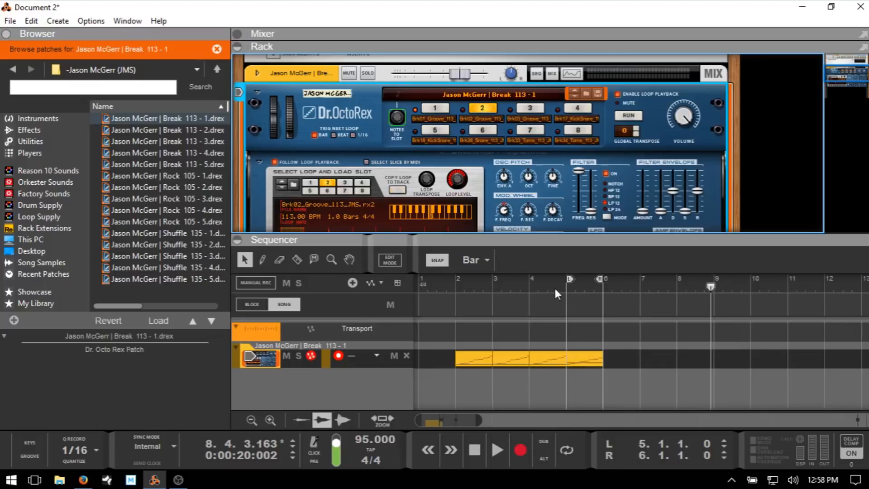
left_click(456, 282, "ctrl")
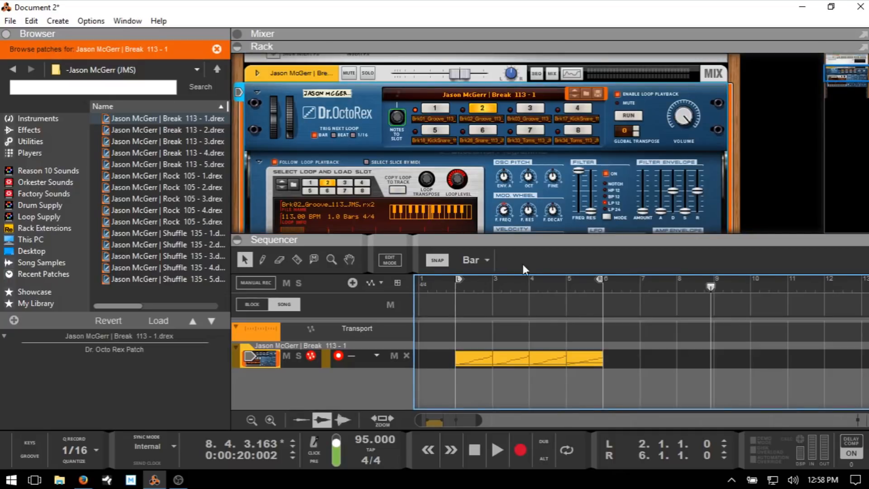
key("KP_1")
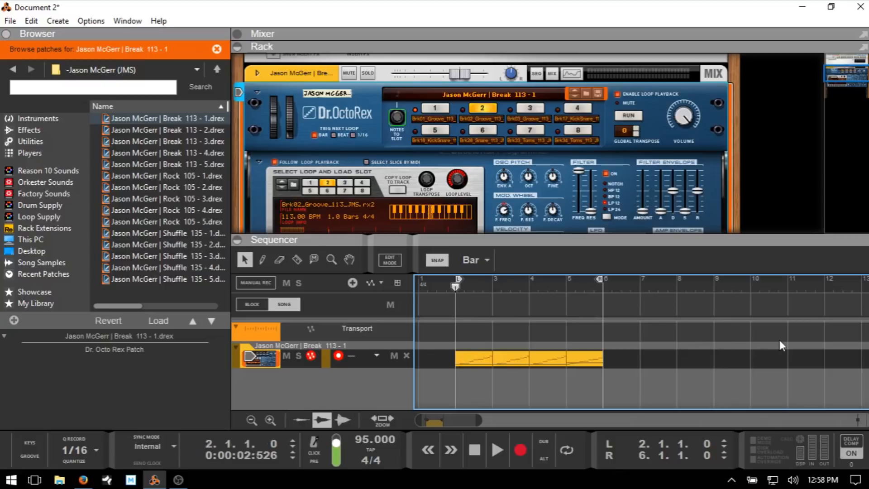
Play the arrangement from bar 2 with the Dr. OctoRex's loop playback disabled, turn on transport looping and return to bar 2.
key("space")
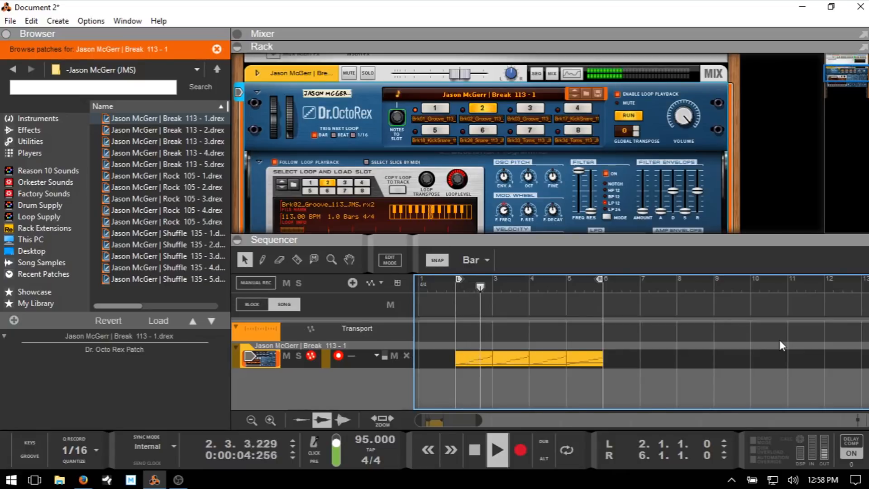
left_click(630, 115)
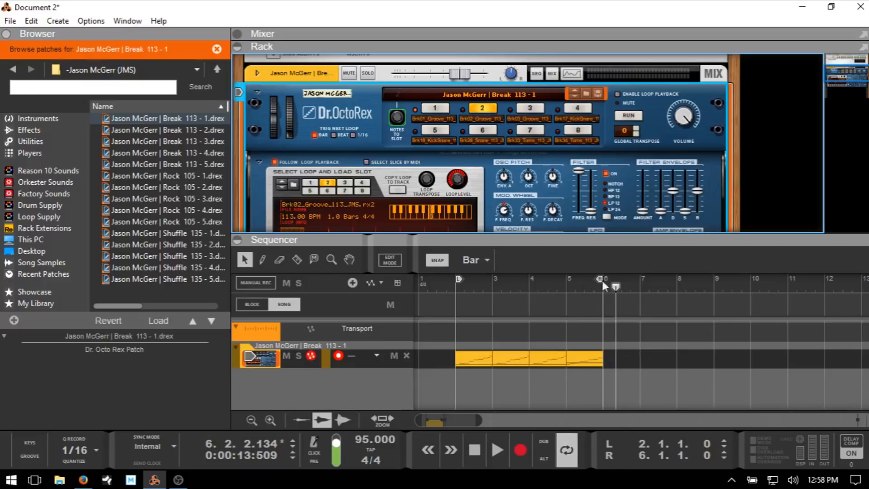
left_click(567, 456)
key("KP_1")
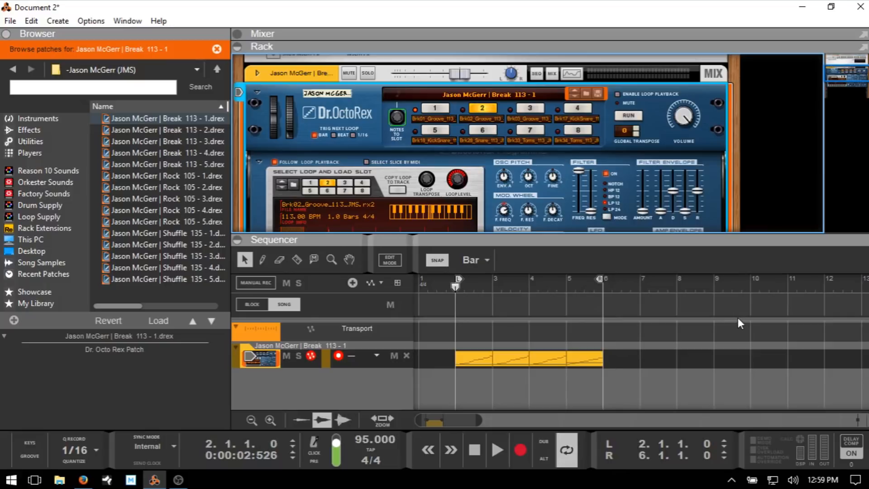
Start recording on the Dr. OctoRex track from bar 8, enable the device's loop playback and stop recording.
left_click(676, 284)
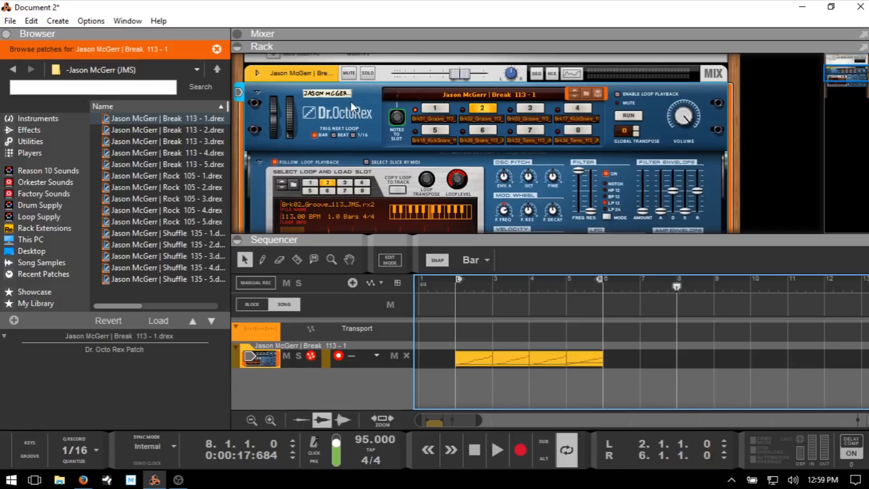
key("ctrl+Return")
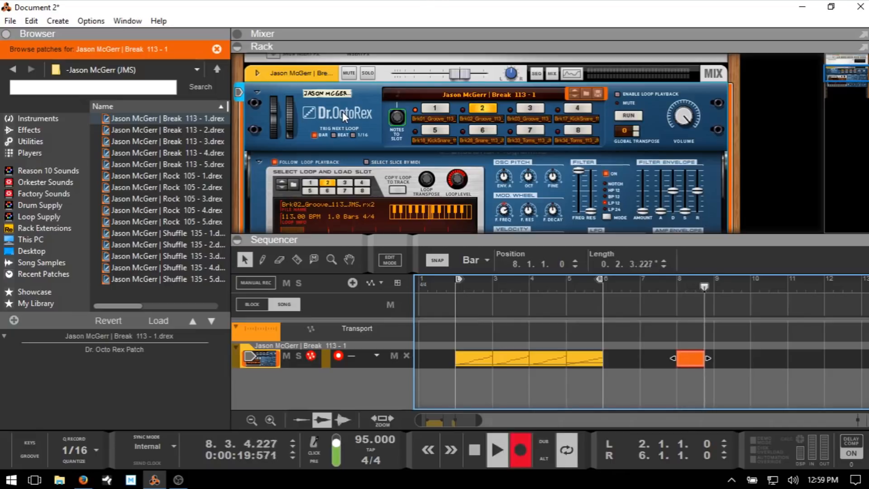
left_click(617, 93)
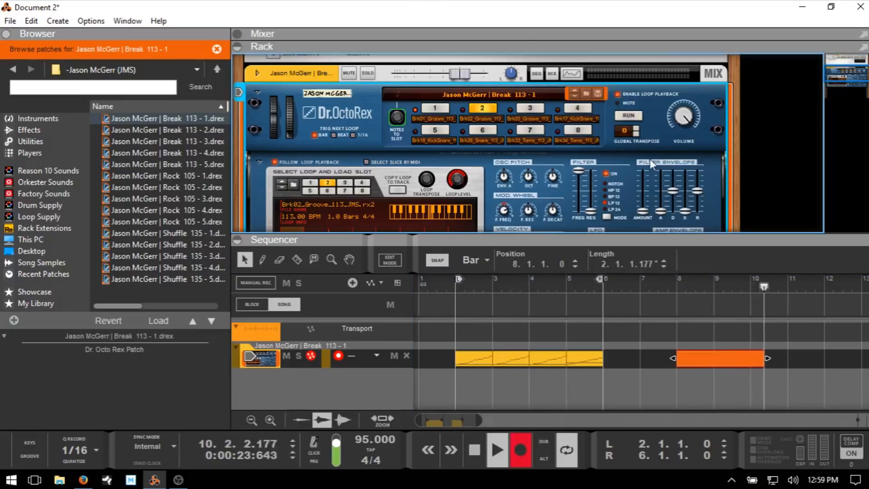
key("space")
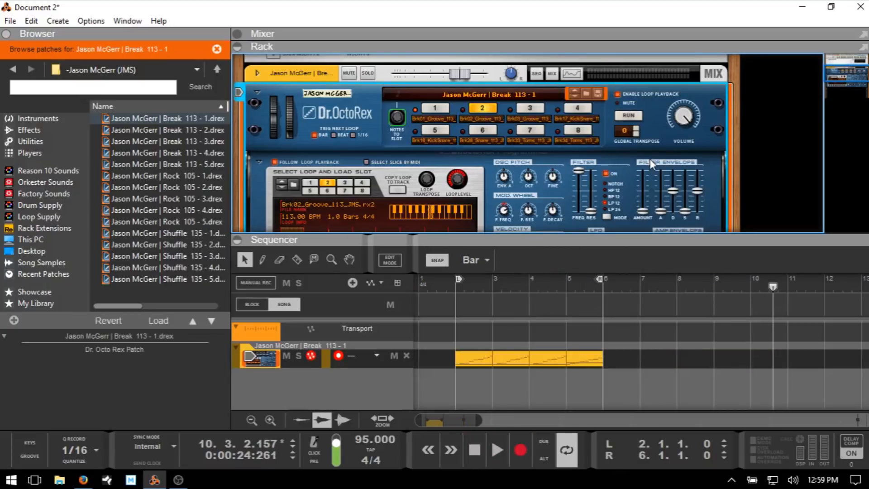
Move the song position back four bars into bar 6 and turn on the metronome click.
key("KP_7")
key("KP_7")
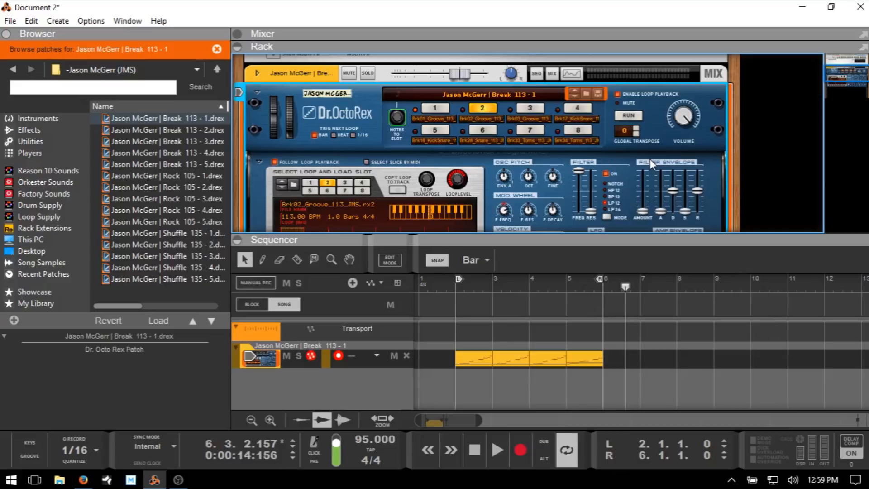
key("c")
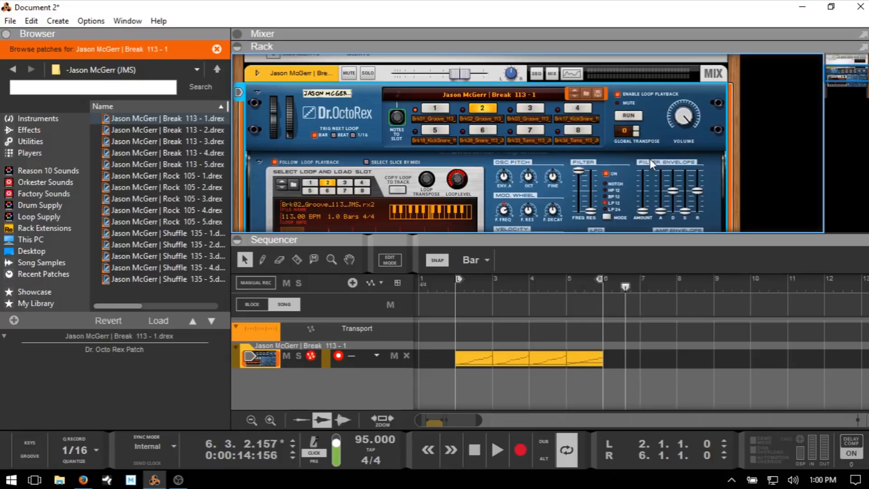
Record live switching between loop slots 1 to 4 as Pattern Select automation from bar 6, and stop near bar 23.
key("KP_Multiply")
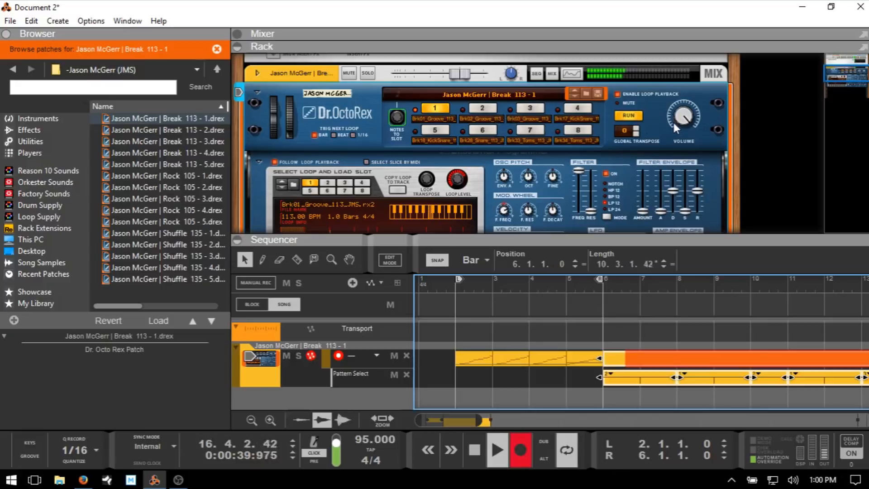
mouse_move(674, 124)
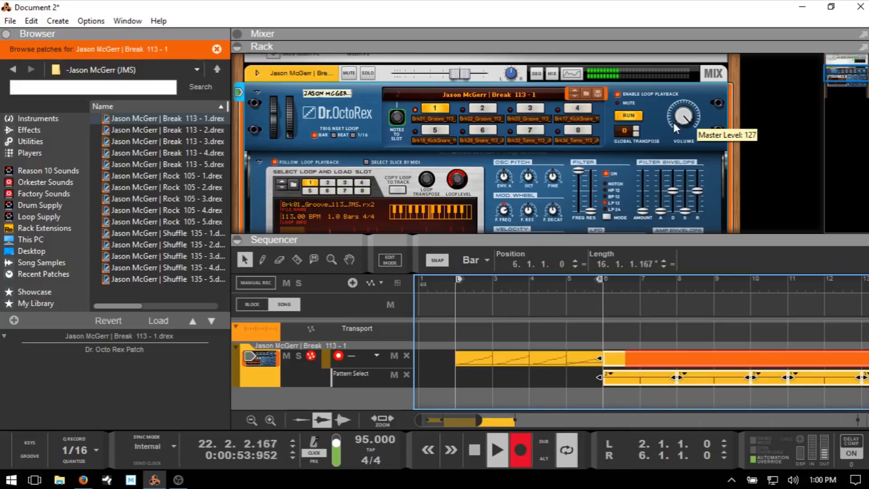
key("space")
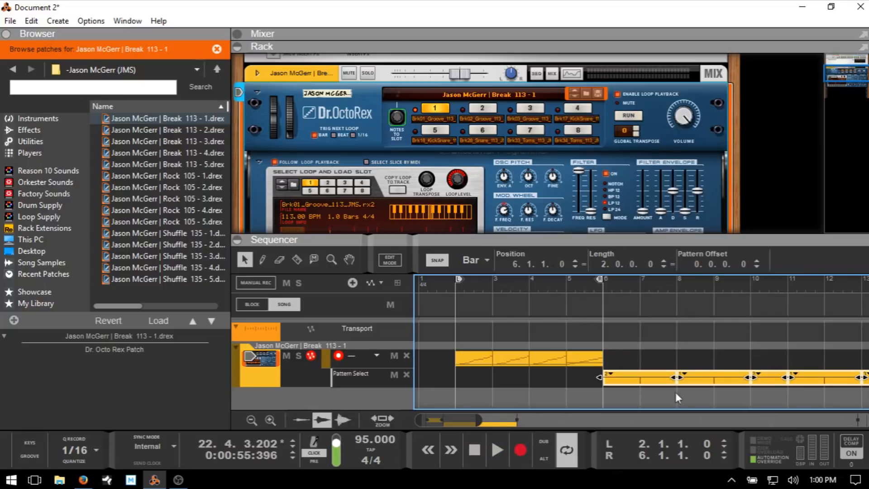
Look along the recorded Pattern Select clips in the sequencer, briefly starting and stopping playback.
left_click(680, 395)
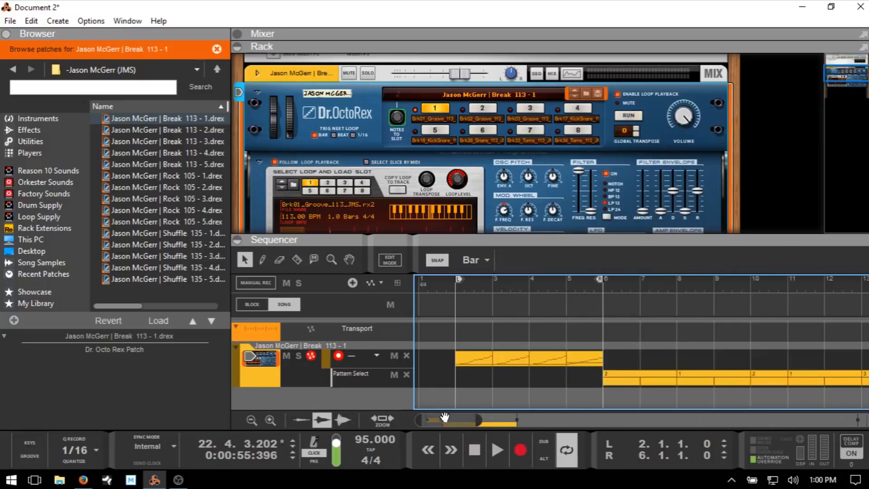
left_click_drag(441, 420, 473, 427)
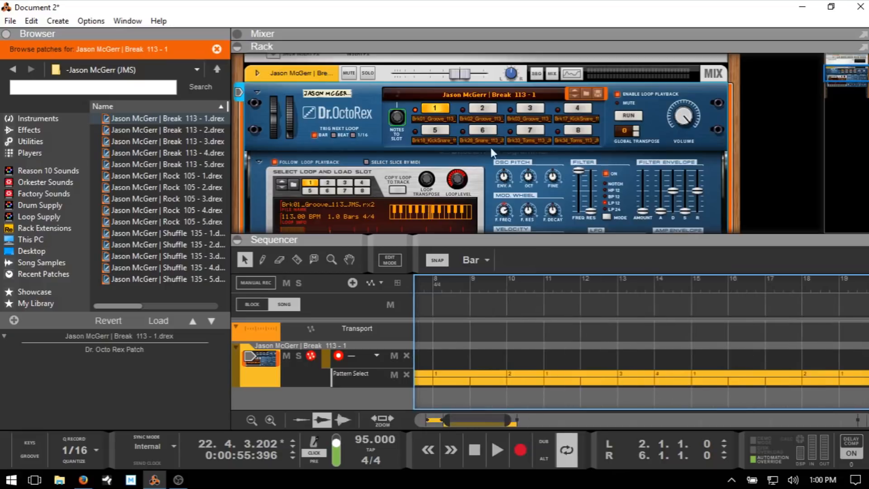
key("space")
key("space")
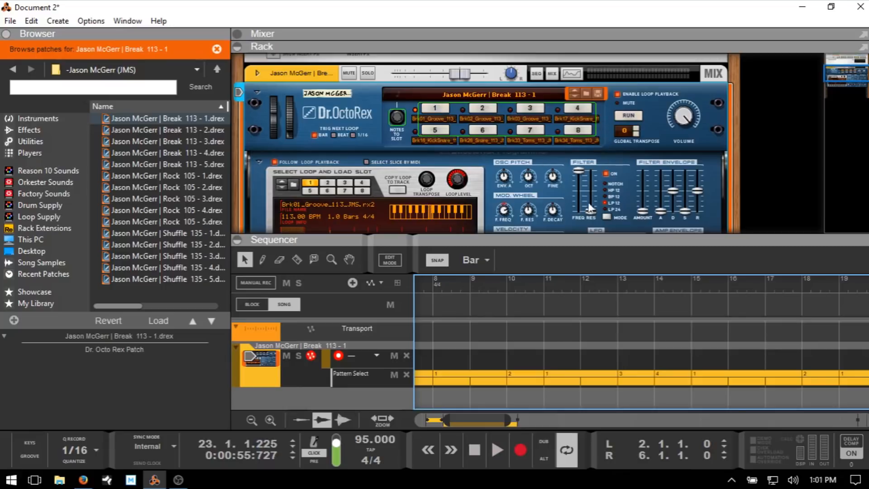
mouse_move(466, 416)
left_mouse_down()
mouse_move(495, 421)
mouse_move(454, 418)
left_mouse_up()
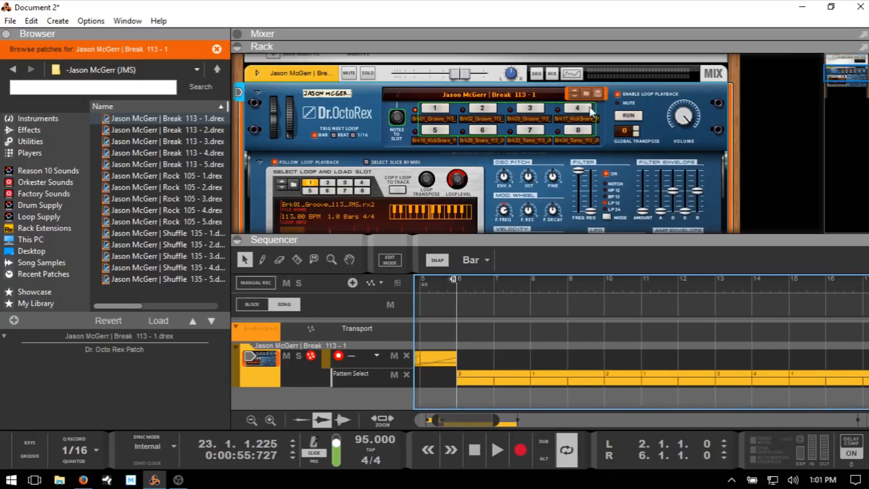
View the loops available for the Pattern Select clip at bar 8 without choosing a different one.
left_click(587, 379)
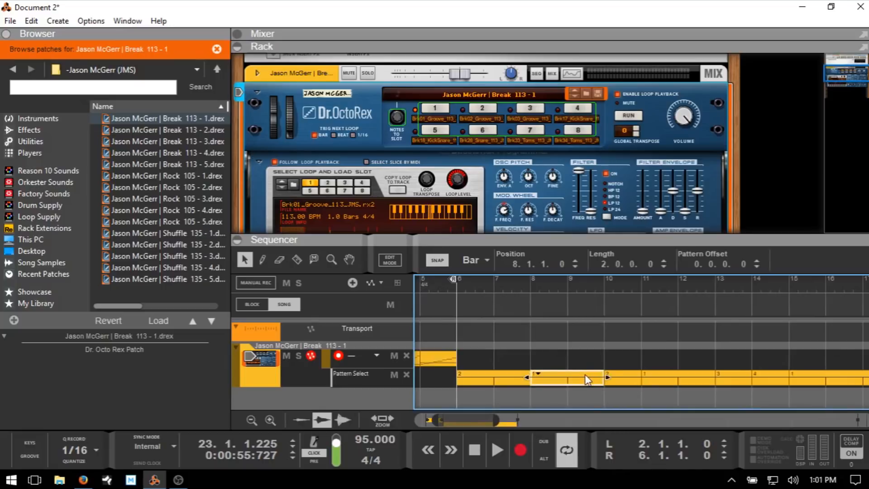
left_click(538, 375)
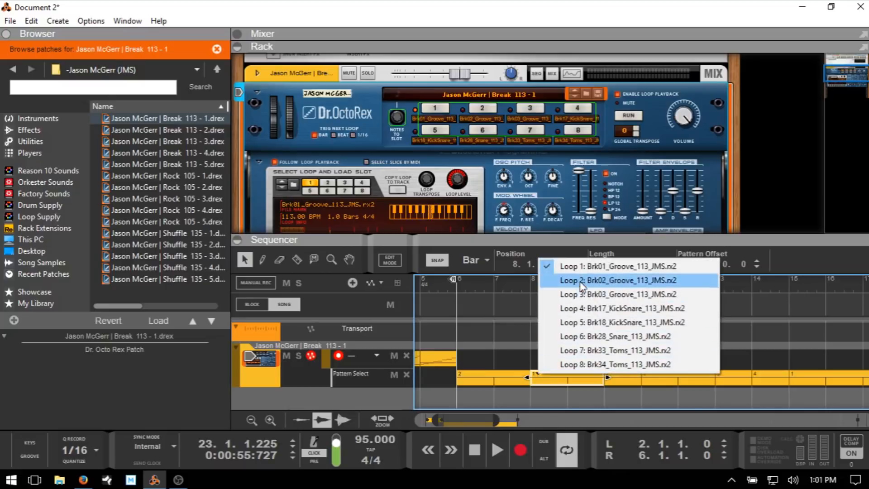
left_click(519, 335)
left_click(518, 336)
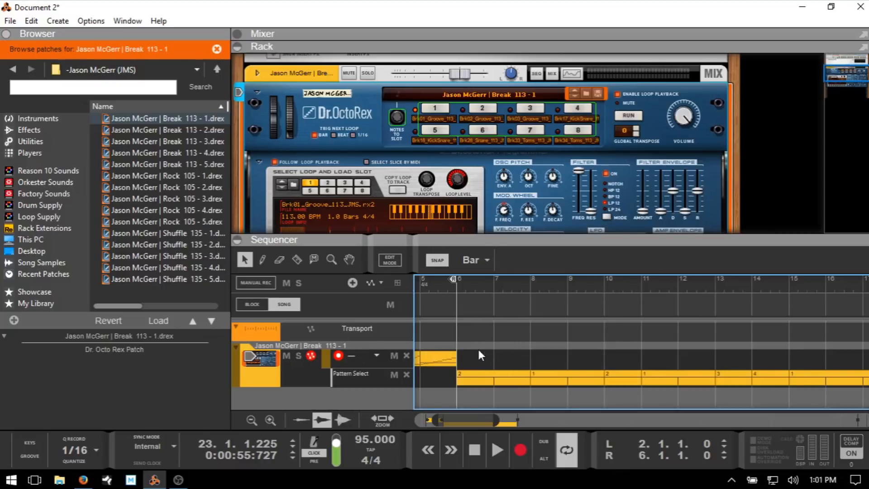
Delete all recorded Pattern Select clips from bar 6 onward and bring the start of the song back into view.
left_click_drag(478, 357, 796, 384)
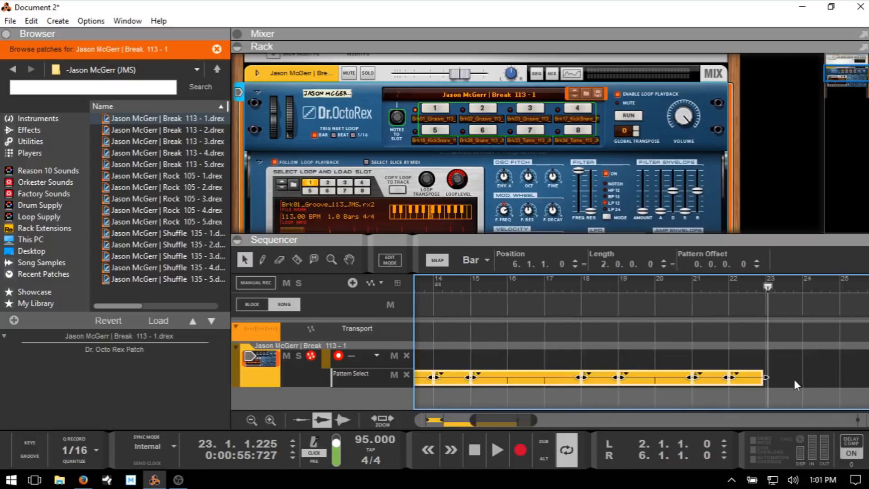
key("Delete")
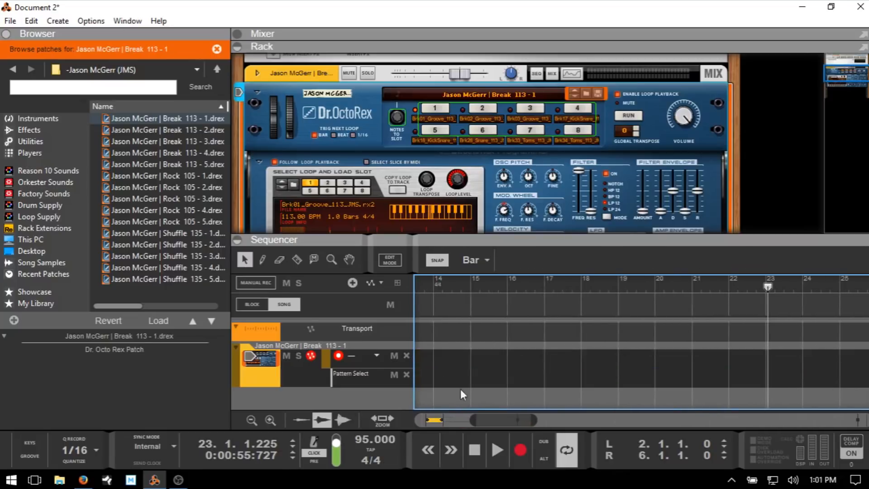
left_click_drag(502, 416, 447, 416)
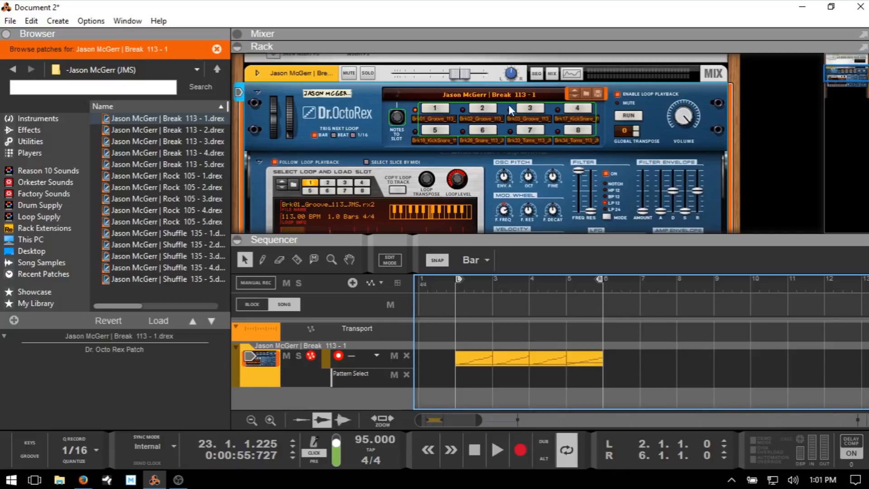
Clear the Pattern Select automation from the Dr. Octo Rex loop slot selection.
right_click(500, 128)
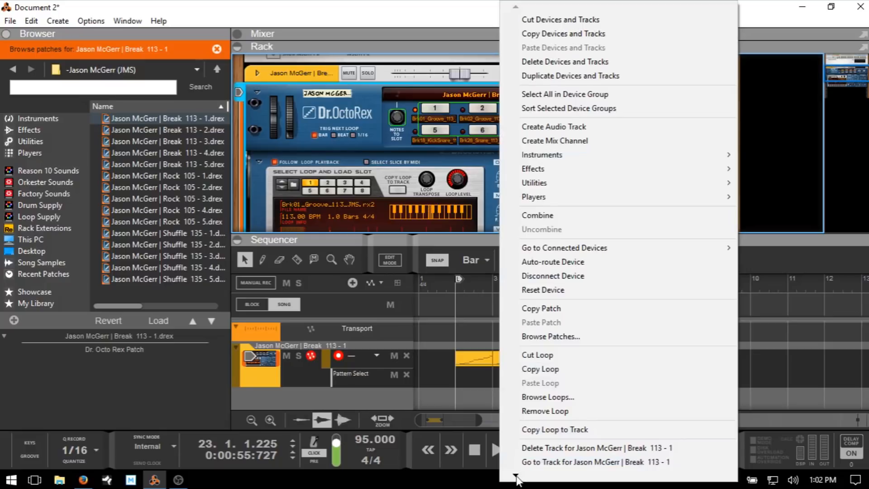
mouse_move(516, 476)
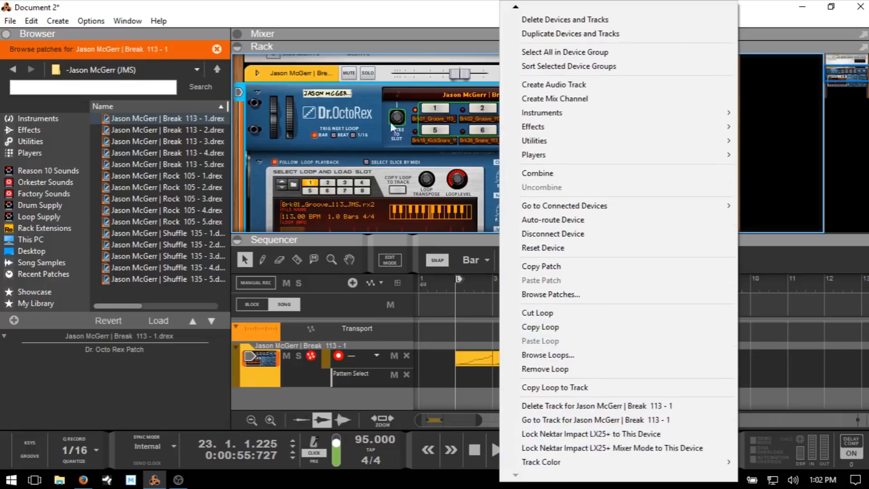
left_click(364, 129)
right_click(430, 130)
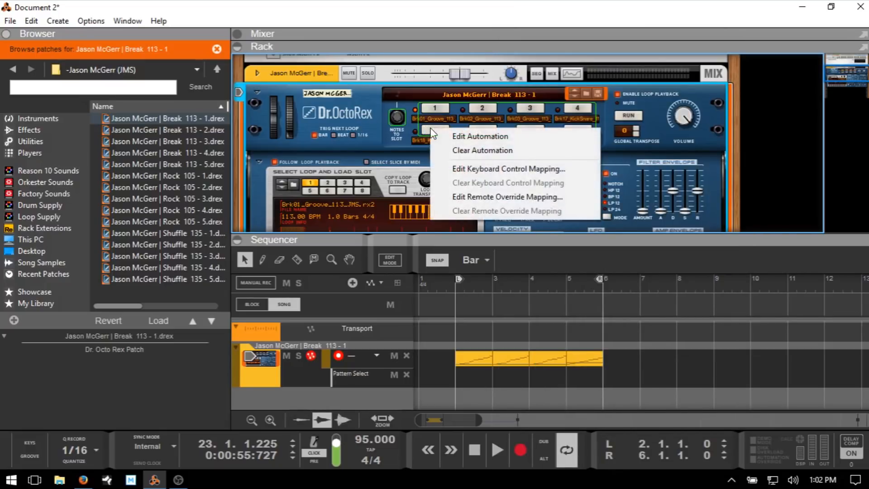
left_click(472, 150)
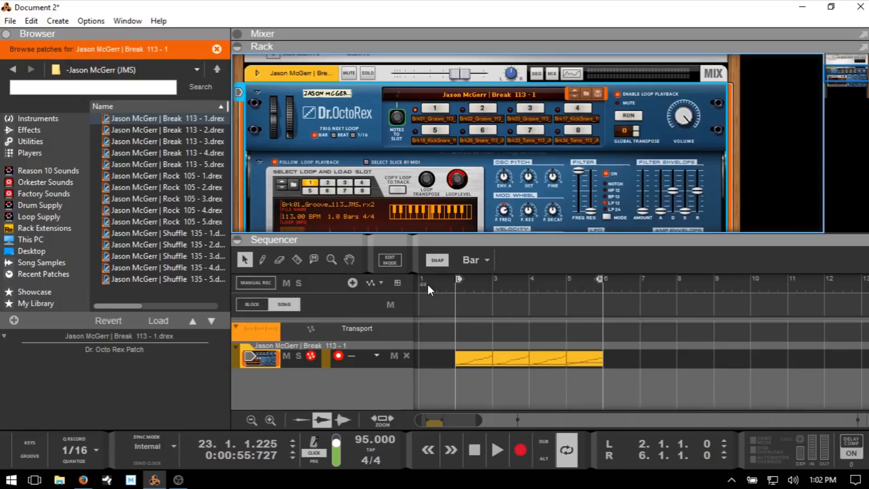
Add a Radical Piano instrument to the rack beneath the Dr. Octo Rex, with the rack area enlarged.
left_click(26, 117)
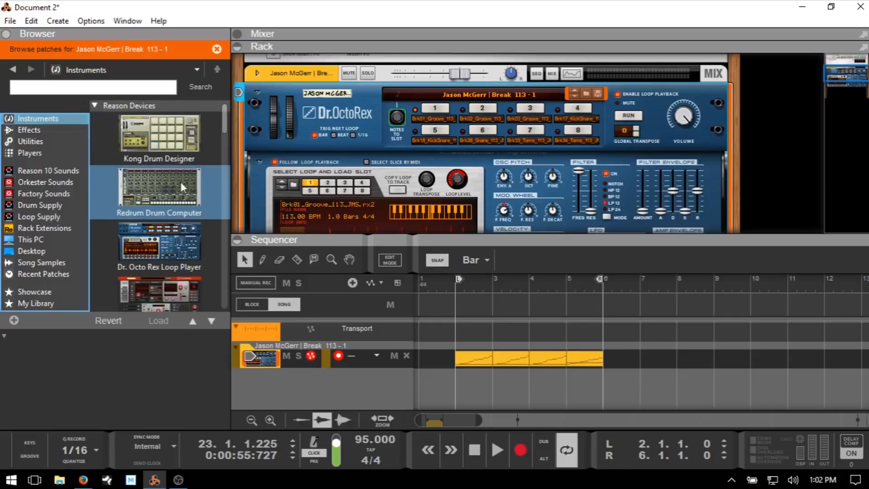
scroll(173, 177, "down", 5)
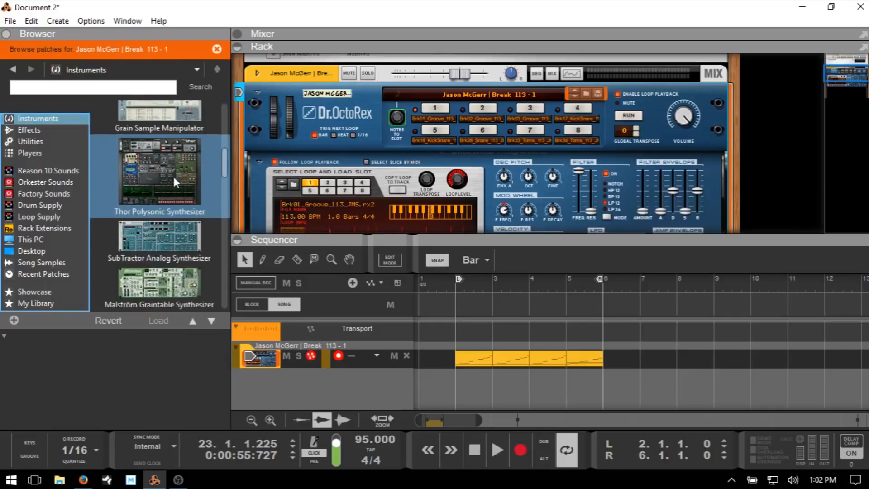
scroll(173, 177, "down", 4)
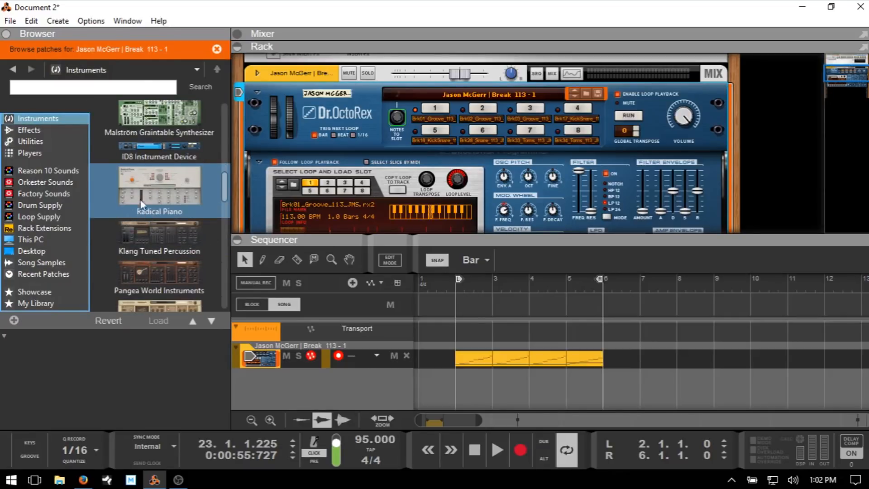
key("F6")
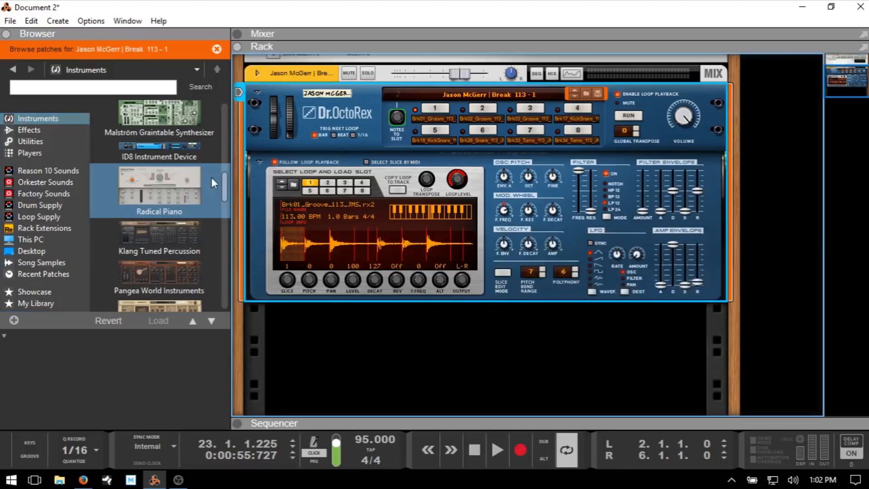
scroll(471, 229, "down", 1)
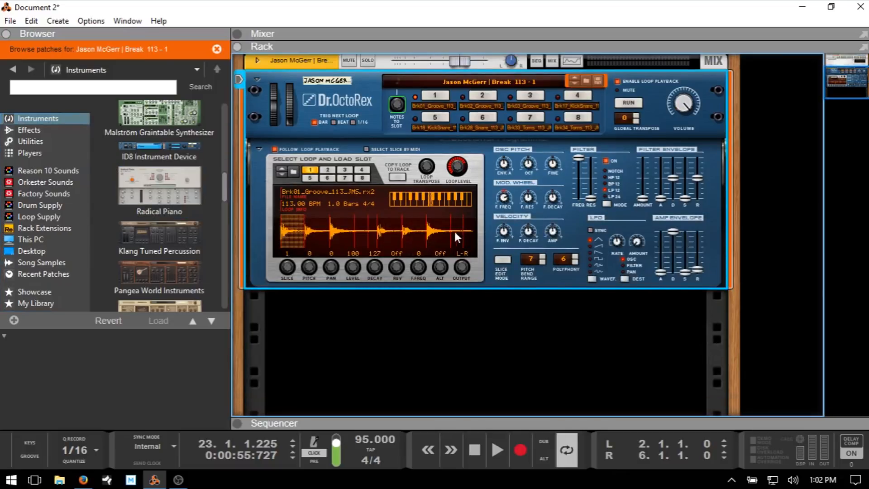
left_click_drag(154, 185, 419, 351)
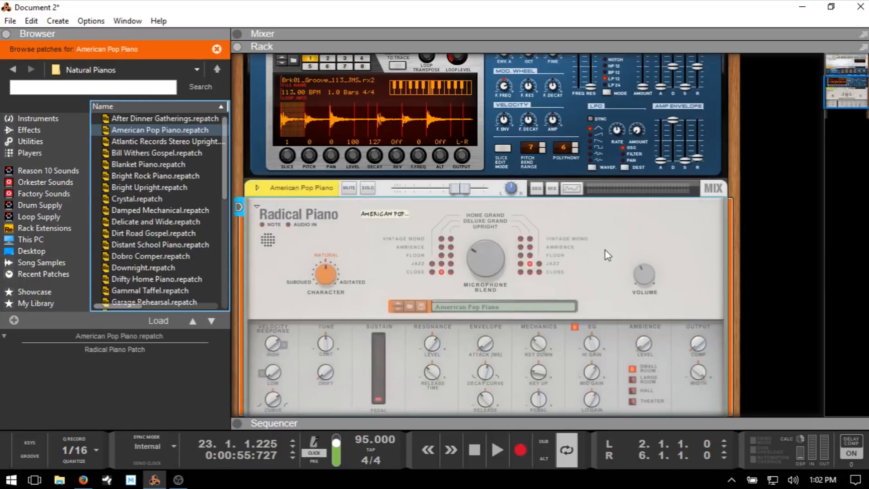
Load the Nice Grand patch into the Radical Piano.
scroll(576, 243, "down", 3)
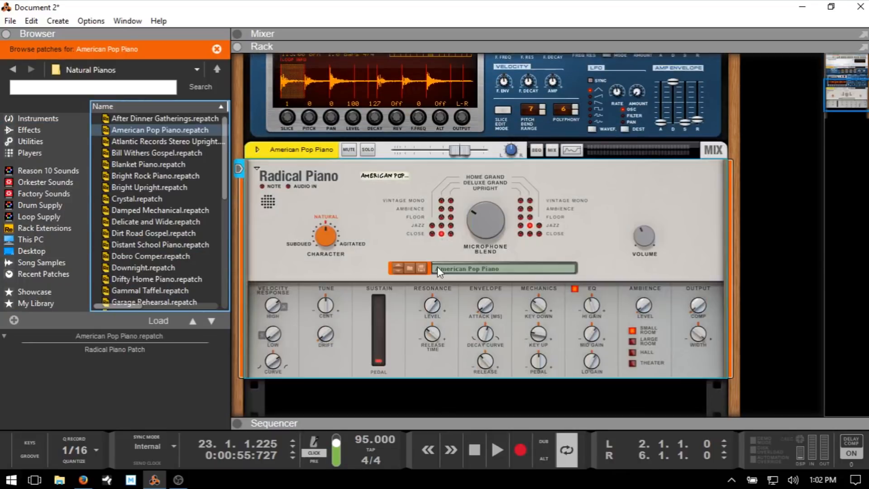
left_click(495, 271)
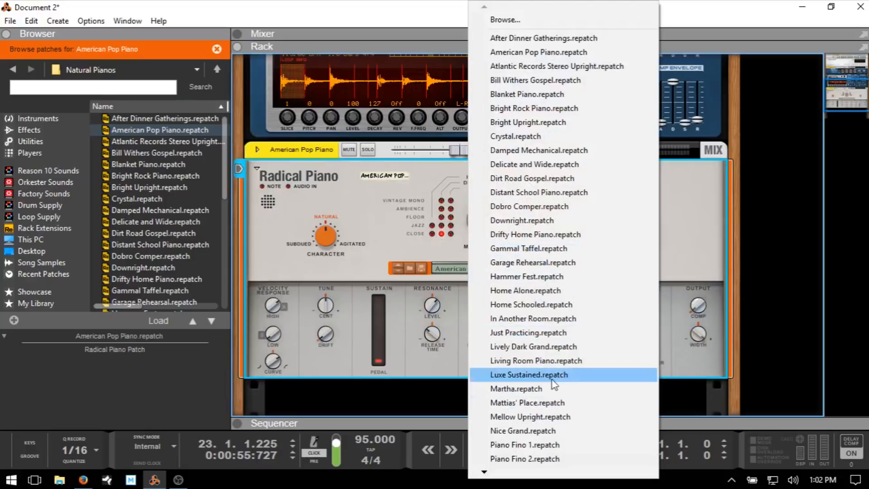
left_click(523, 430)
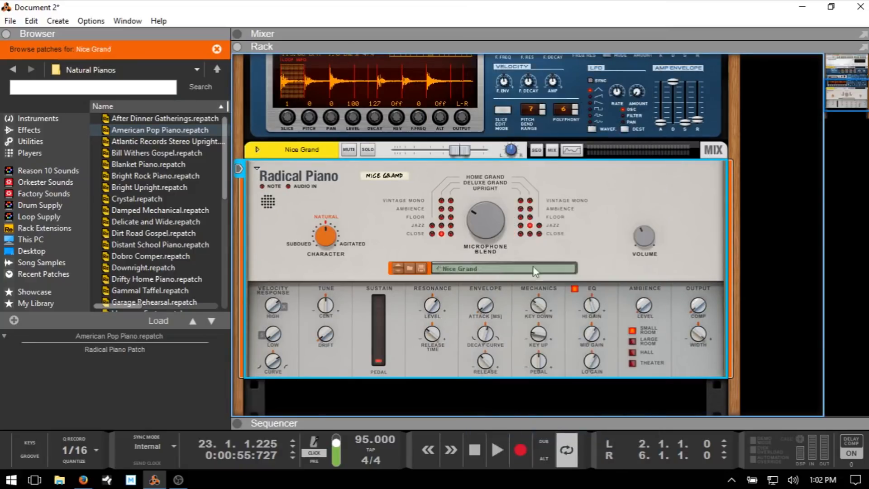
Raise the Radical Piano's volume and try adjusting its ambience level.
left_click(601, 210)
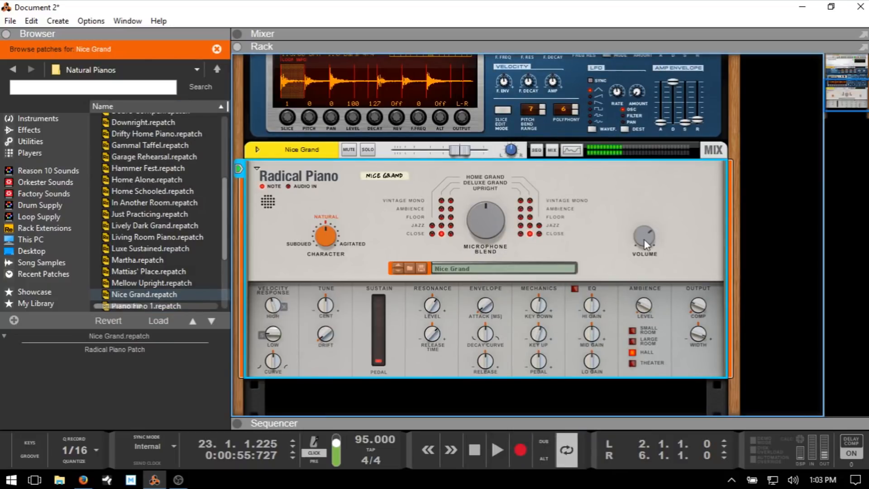
left_click_drag(645, 239, 647, 233)
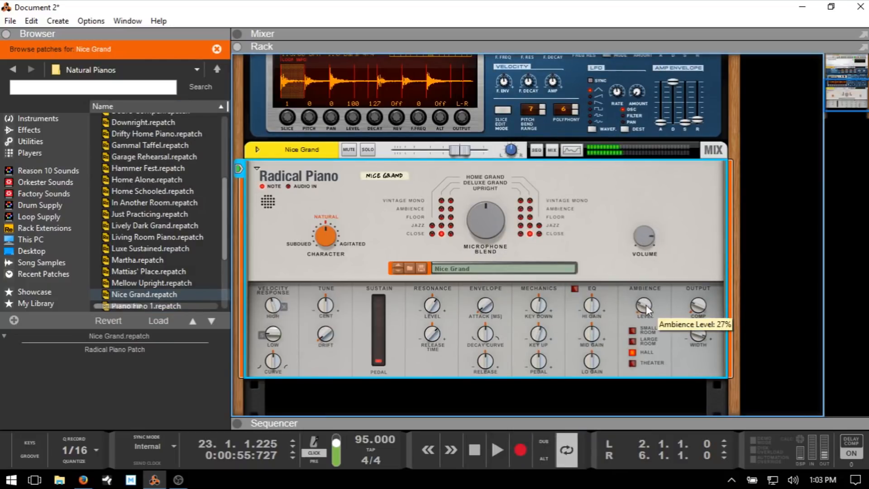
left_click_drag(645, 295, 647, 286)
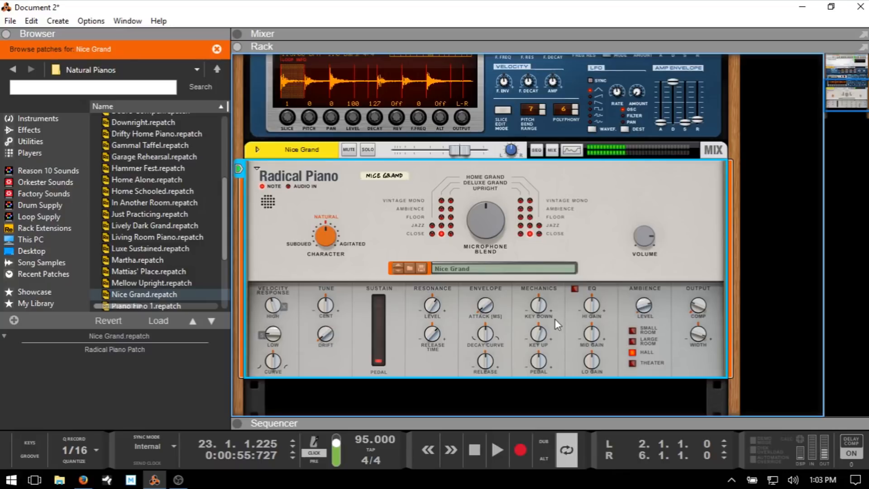
Play the drum loops inside the bar 2 to 6 loop region with the rack and sequencer both shown.
scroll(454, 249, "up", 5)
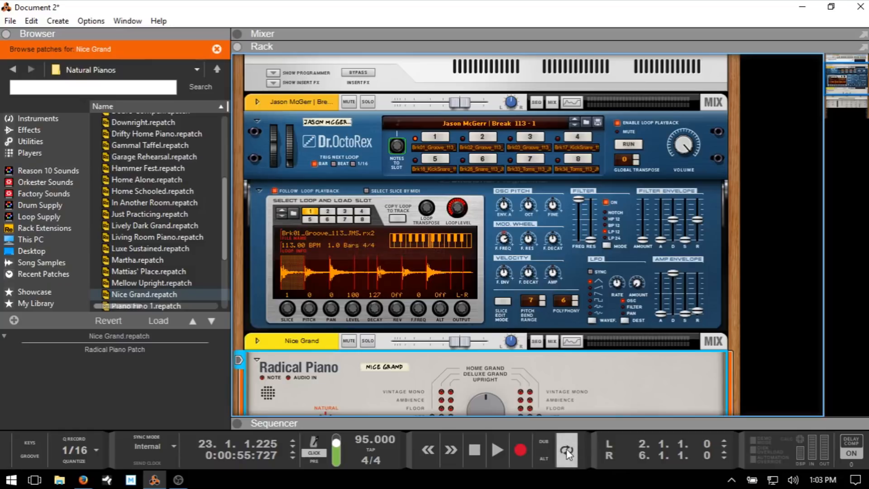
key("space")
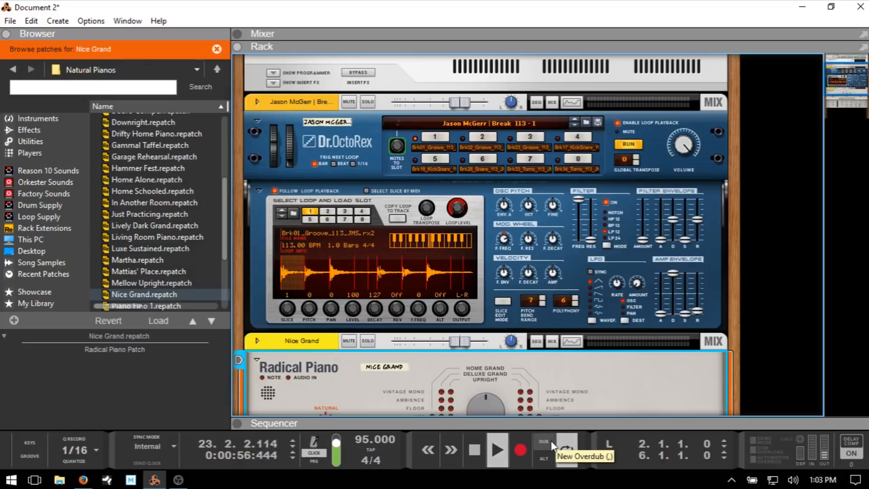
key("F7")
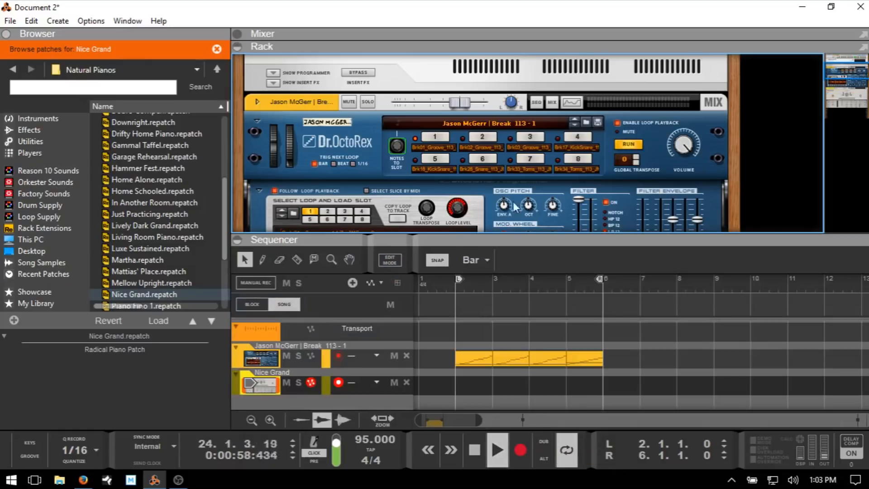
scroll(515, 167, "down", 5)
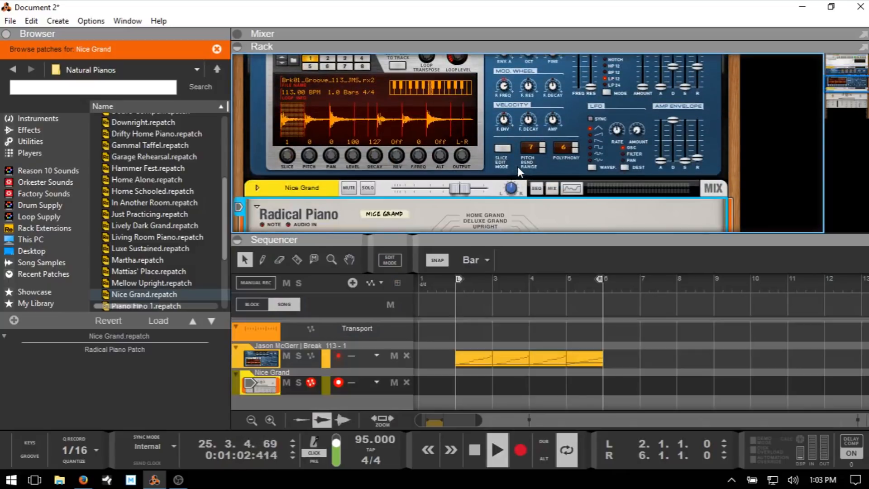
key("KP_Decimal")
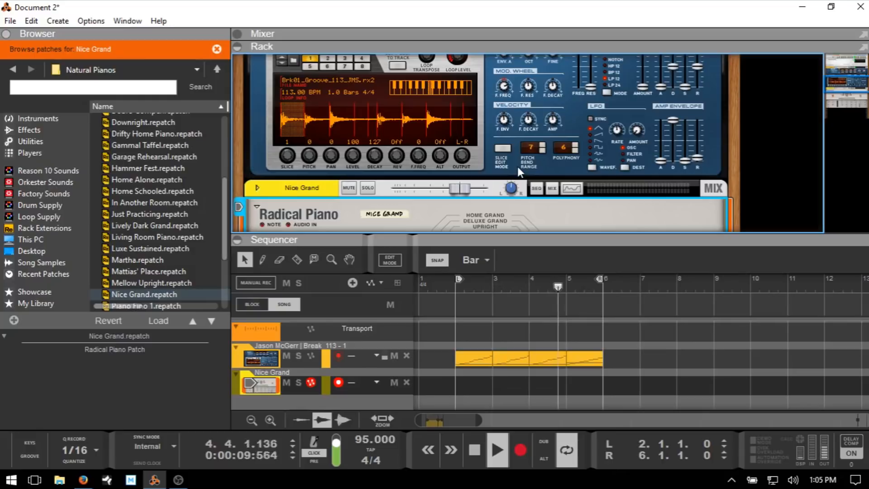
Record a piano take on the Nice Grand track over bars 2 to 6, and delete it.
key("ctrl+Return")
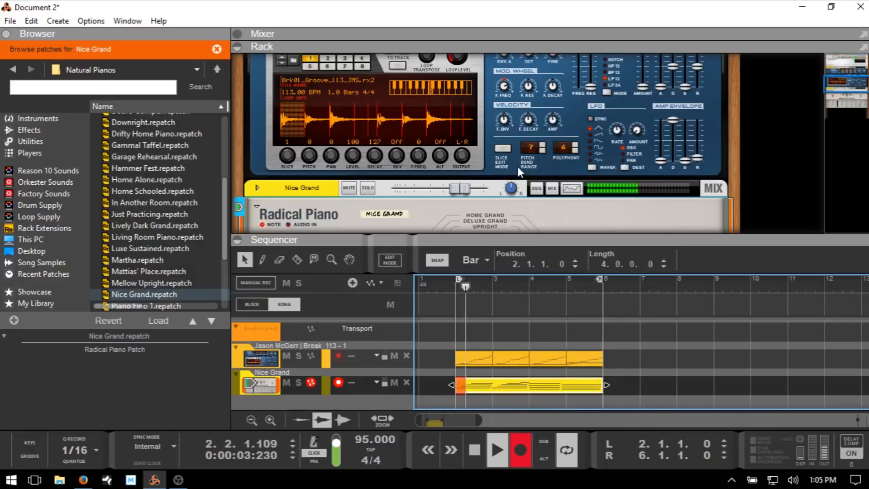
key("ctrl+Return")
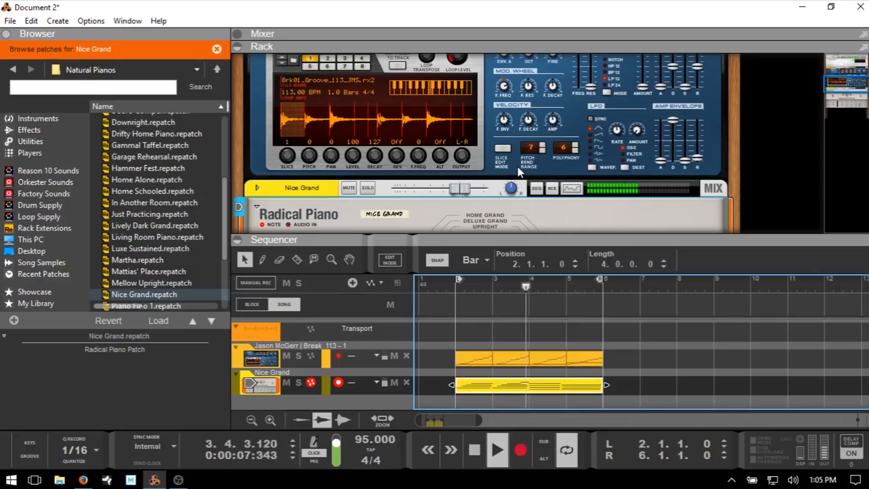
key("Delete")
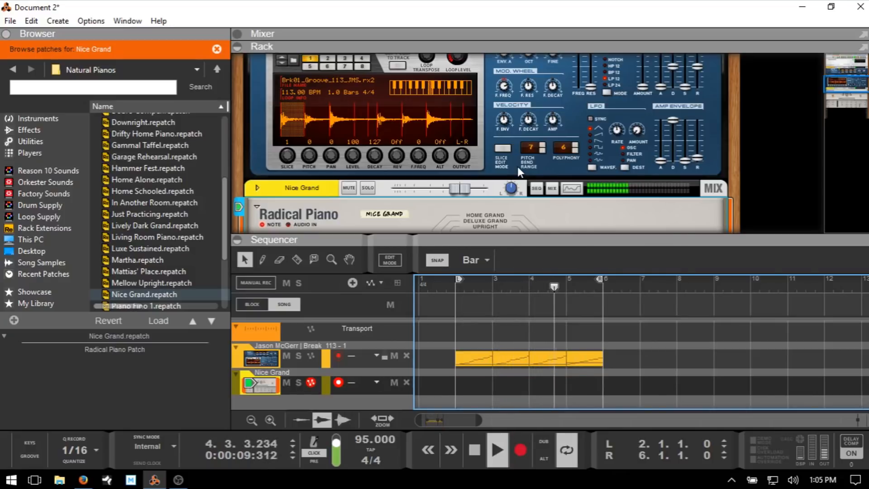
Record a new four-bar piano take on the Nice Grand track from bar 2 to bar 6, and stop playback.
key("ctrl+Return")
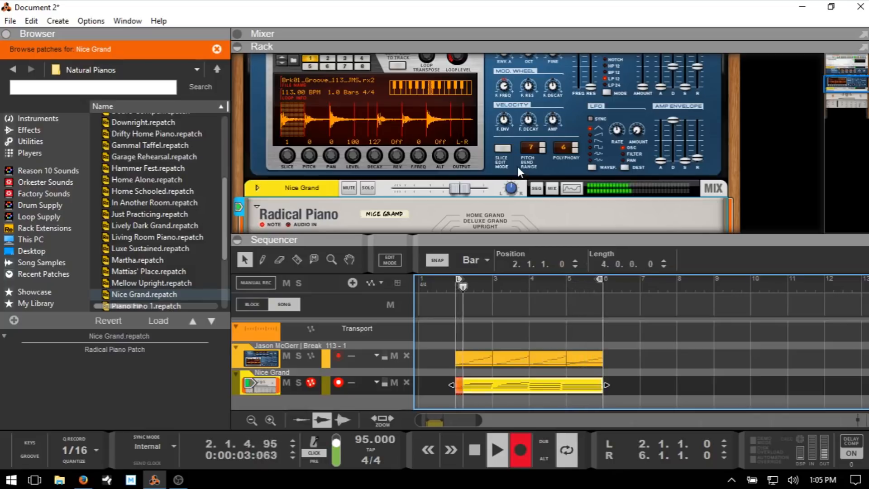
key("ctrl+Return")
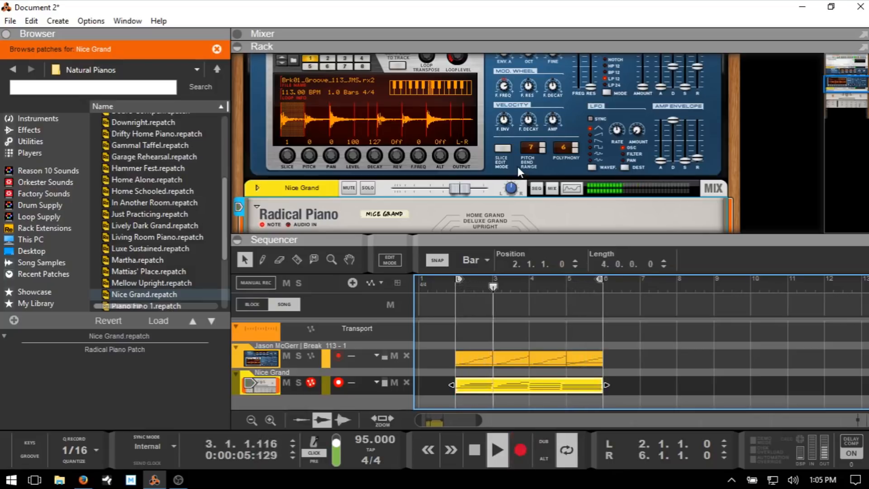
double_click(512, 384)
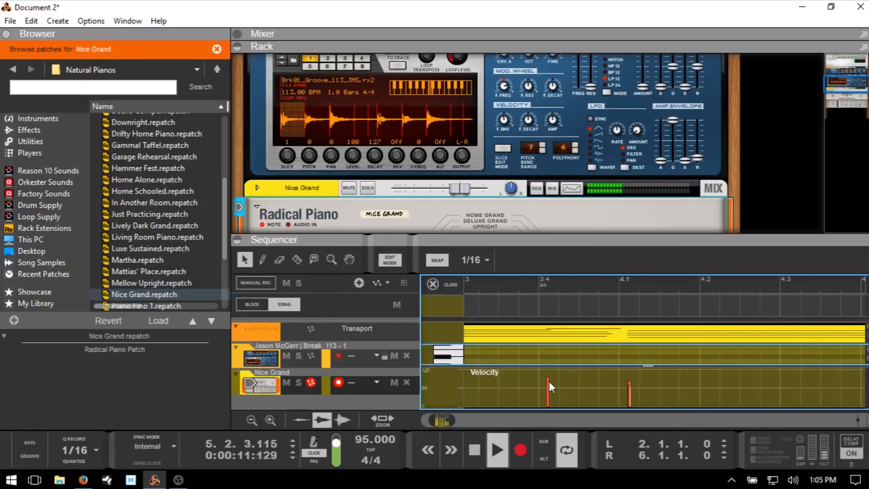
key("space")
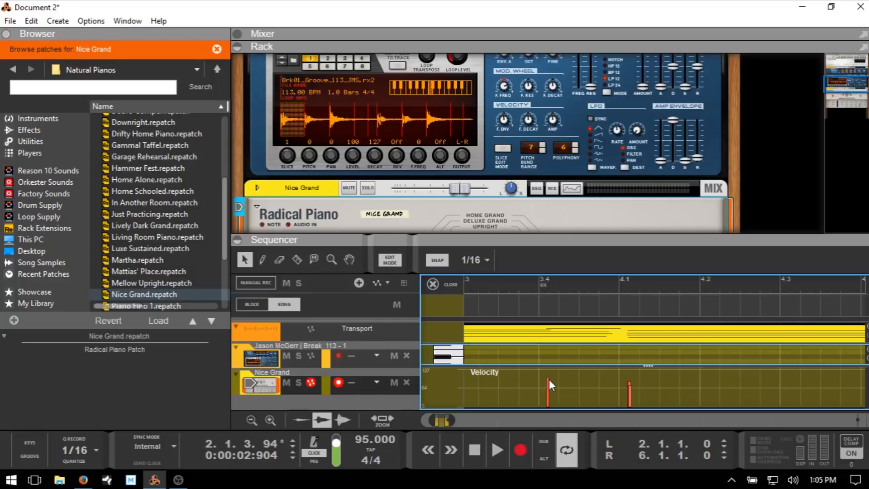
key("ctrl+e")
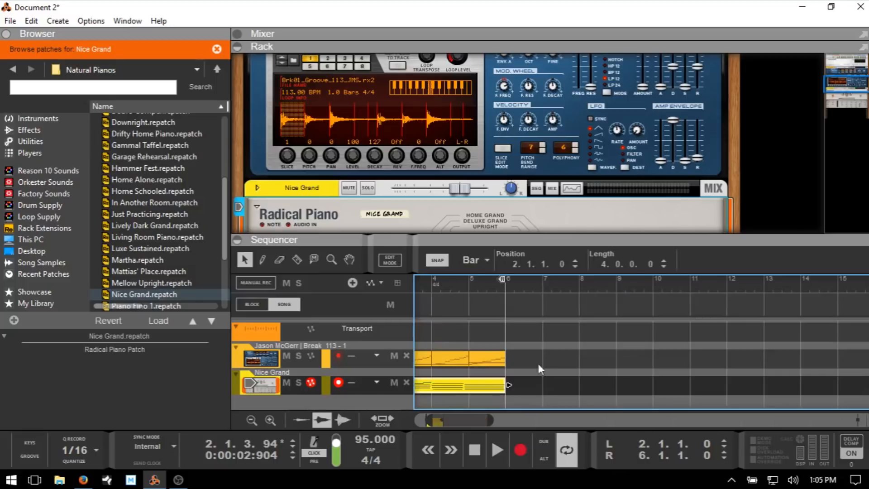
Enlarge the sequencer, open the Nice Grand clip for note editing, and hide the browser.
key("F6")
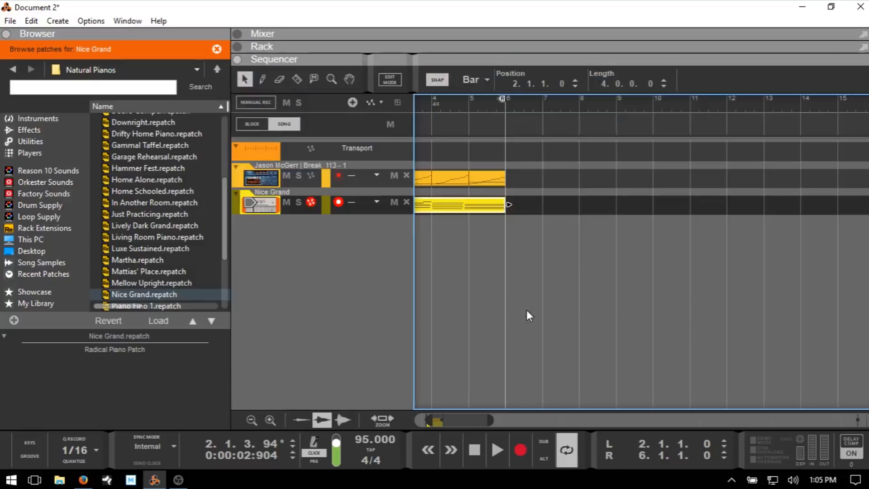
left_click_drag(455, 419, 443, 420)
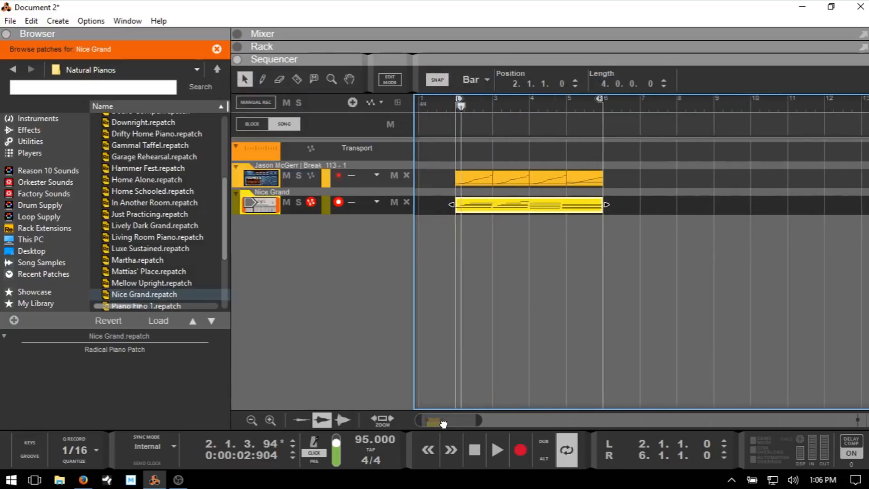
double_click(531, 207)
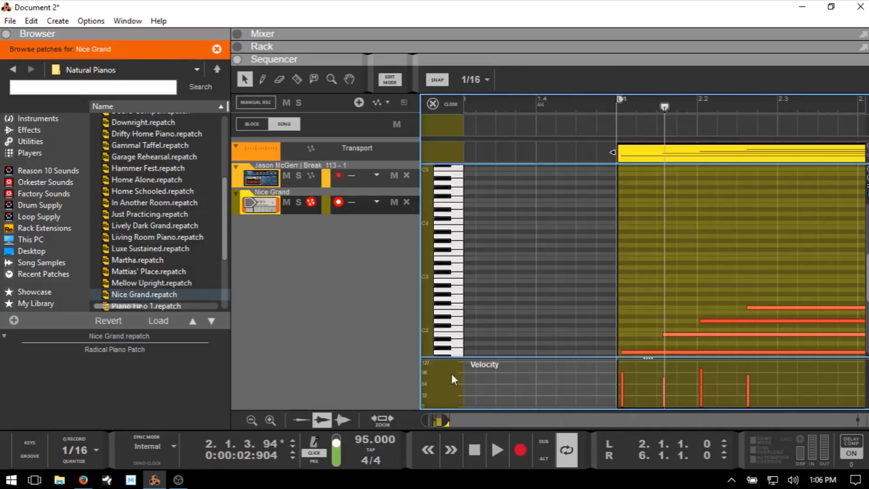
key("F3")
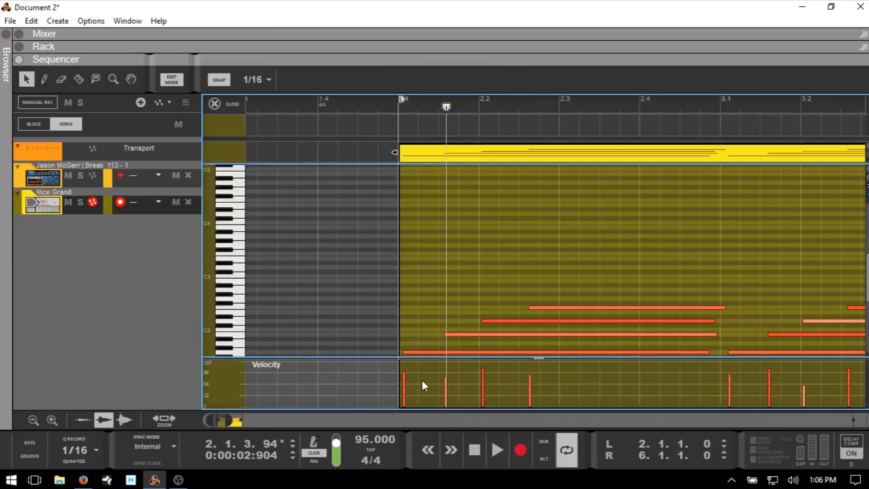
scroll(598, 233, "down", 1)
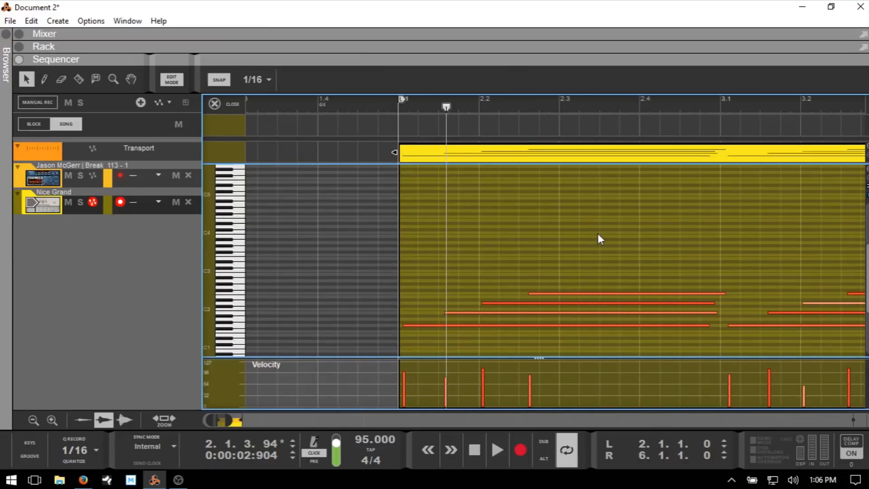
scroll(598, 233, "up", 1)
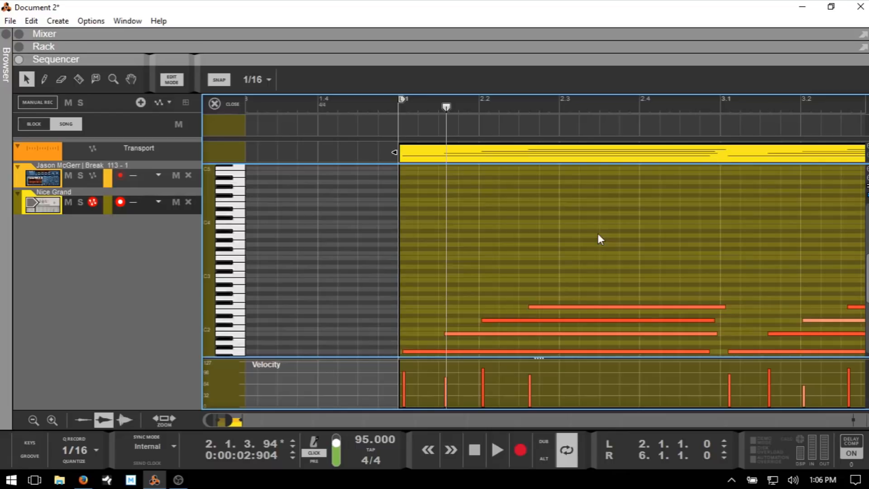
Slightly lower the velocities of the three loudest piano notes in bars 2 and 3 with the Pencil tool.
scroll(598, 239, "down", 1)
scroll(599, 239, "down", 1)
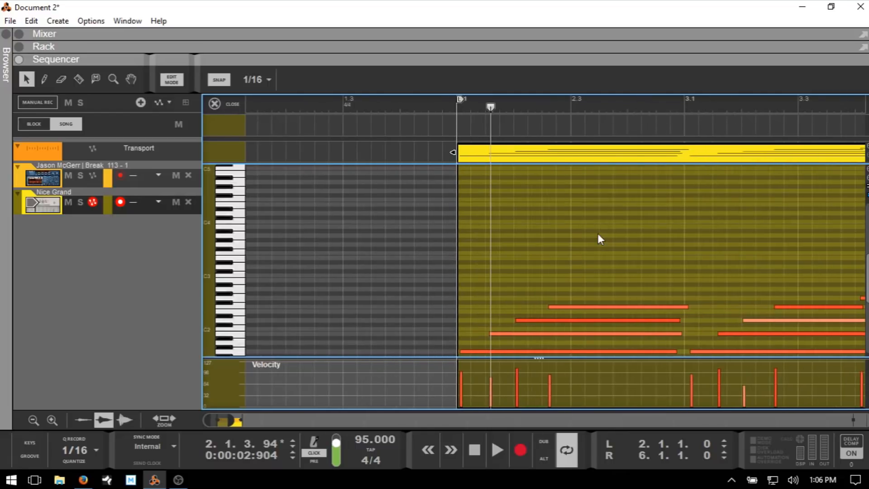
scroll(634, 253, "right", 5)
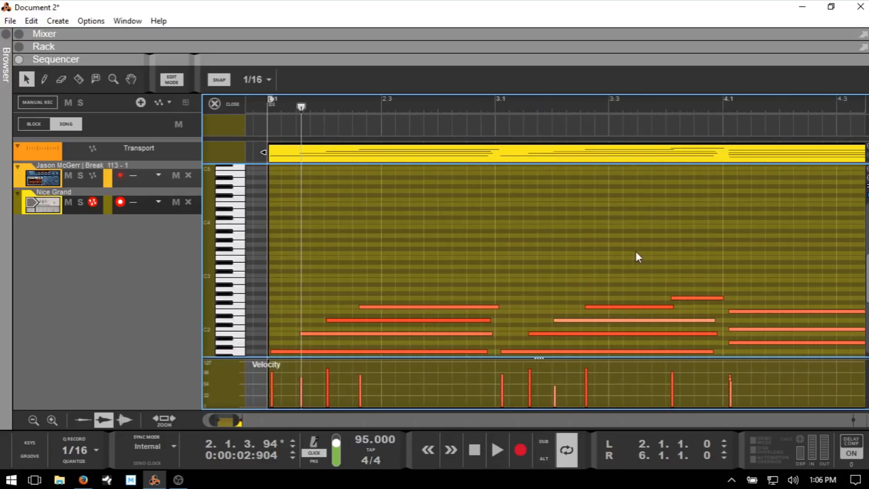
scroll(635, 254, "right", 5)
scroll(636, 252, "right", 5)
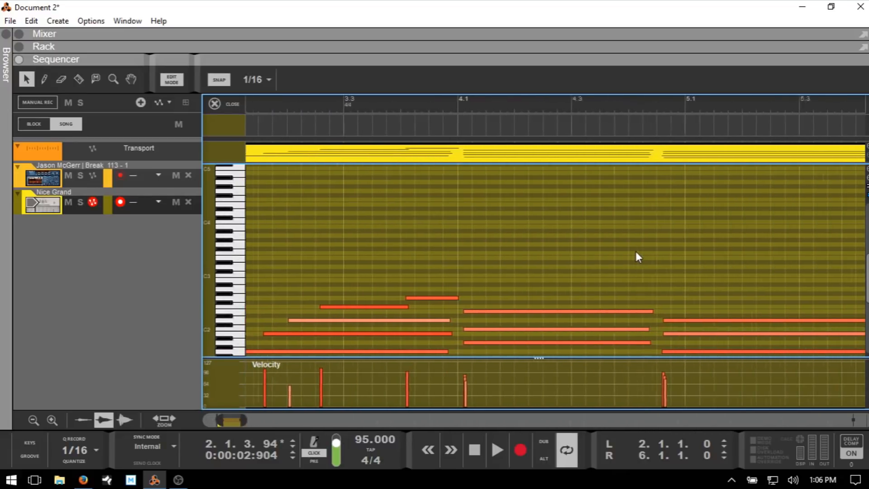
scroll(634, 253, "left", 6)
scroll(633, 259, "left", 4)
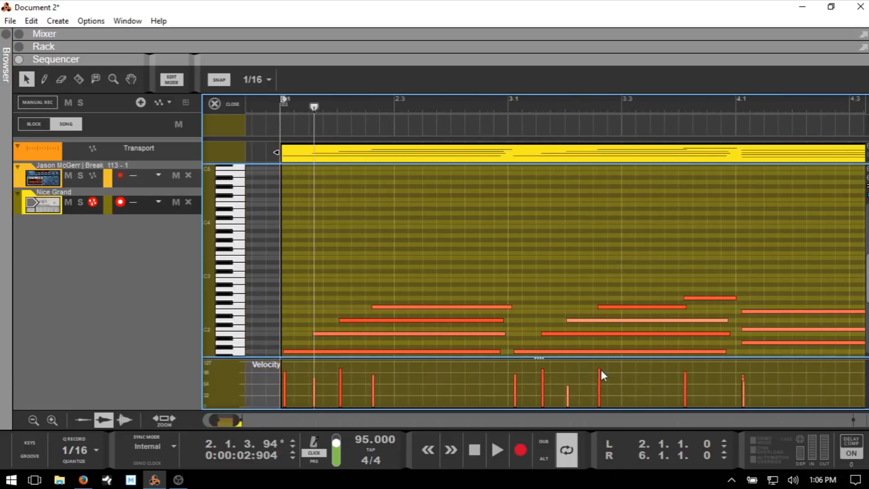
key("w")
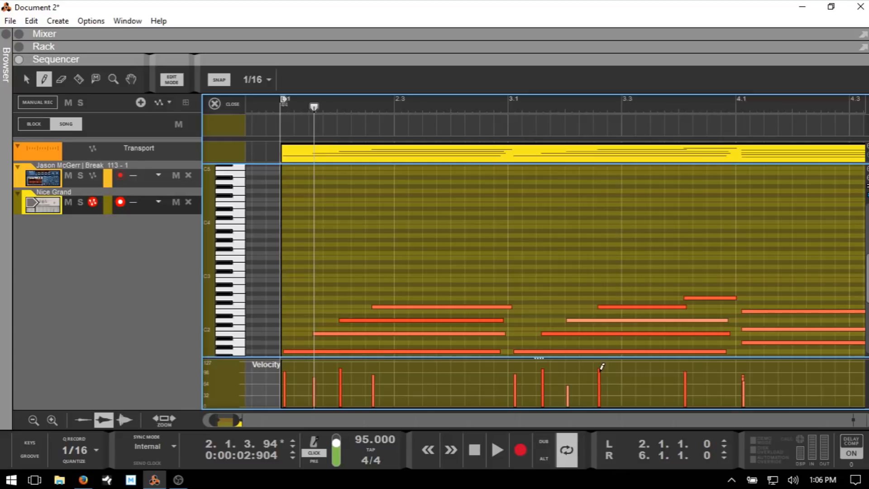
left_click(600, 370)
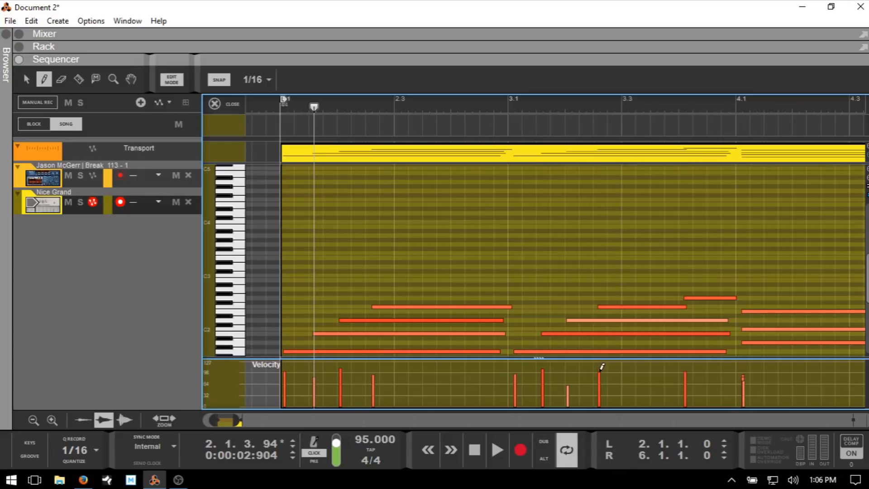
left_click(543, 372)
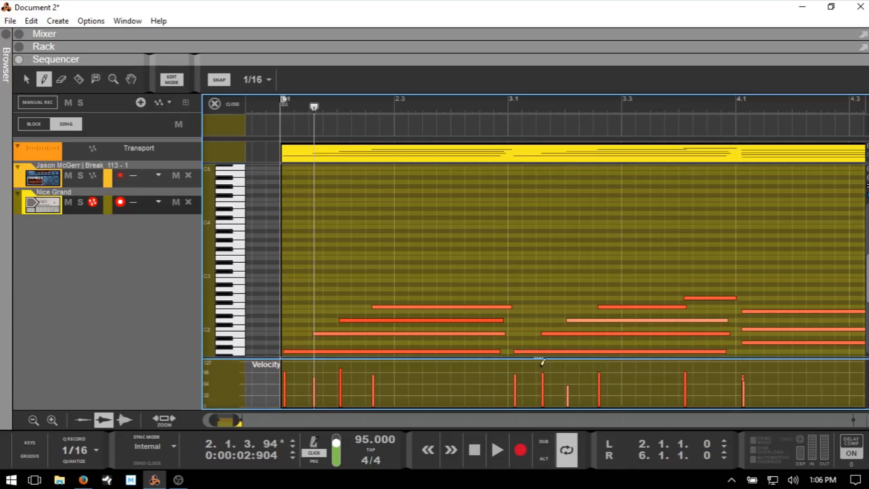
left_click(341, 370)
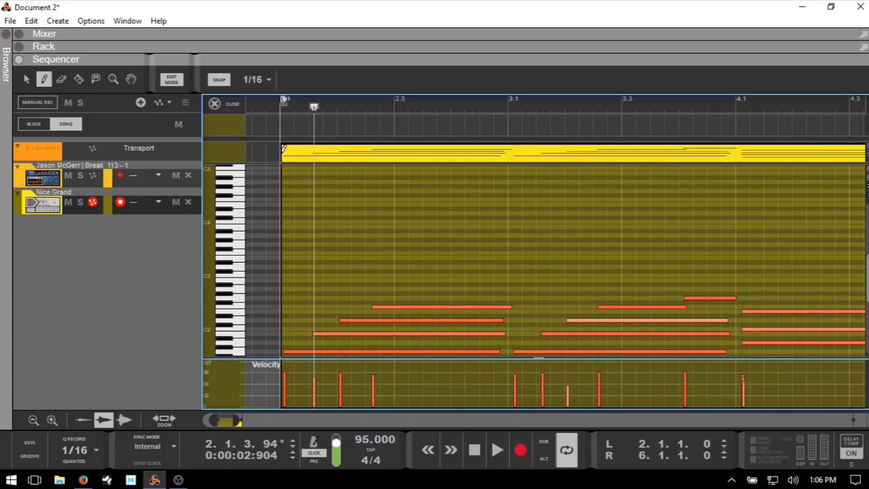
Play the song from position 1.4.4 and return from note editing to the arrangement view.
left_click(272, 107)
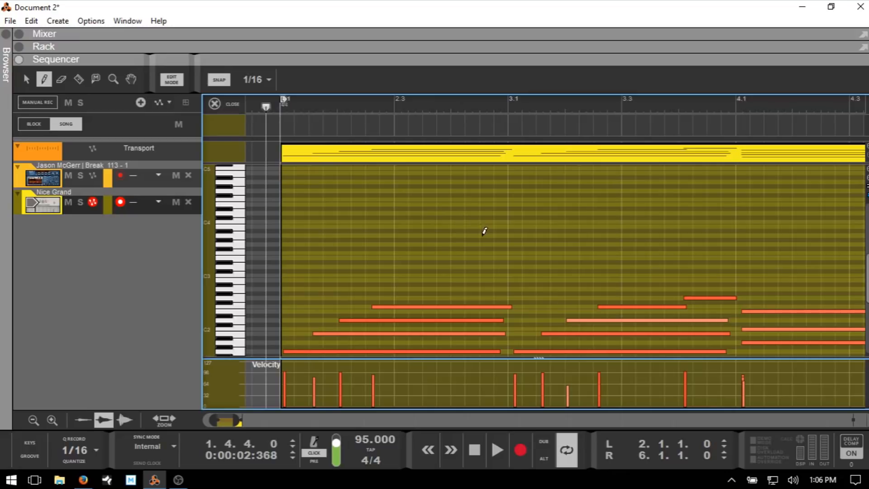
key("space")
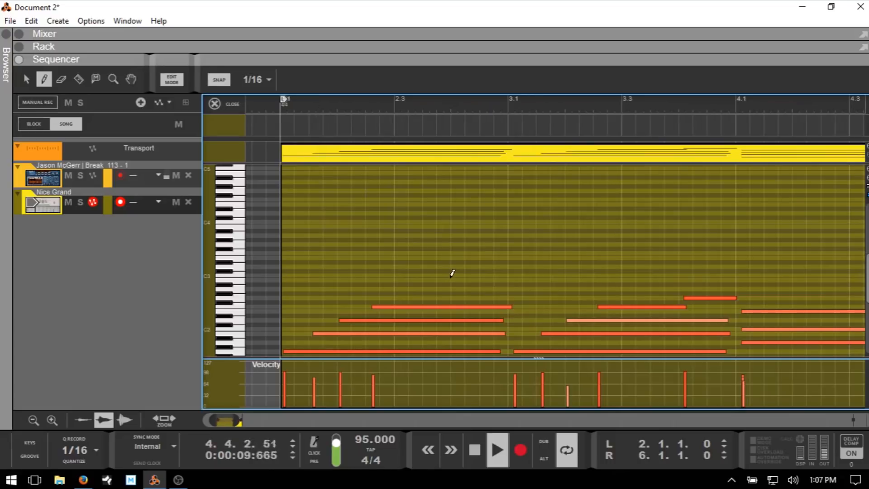
key("shift+Tab")
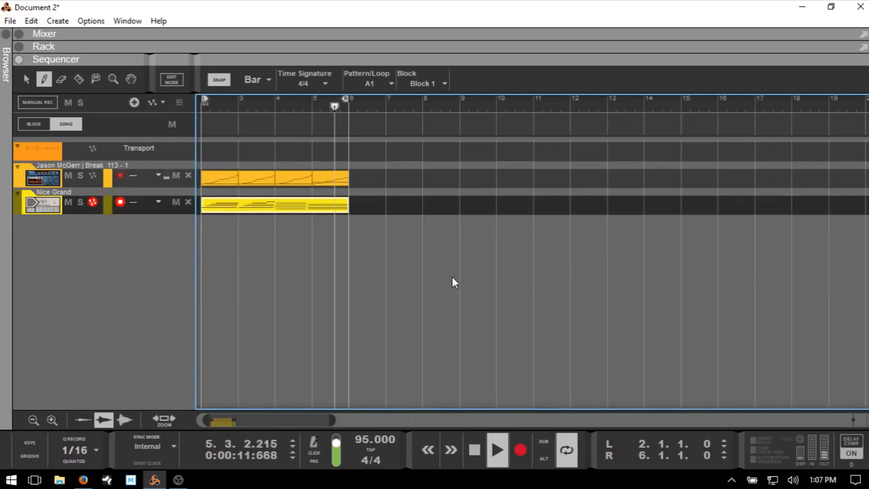
left_click_drag(279, 420, 265, 420)
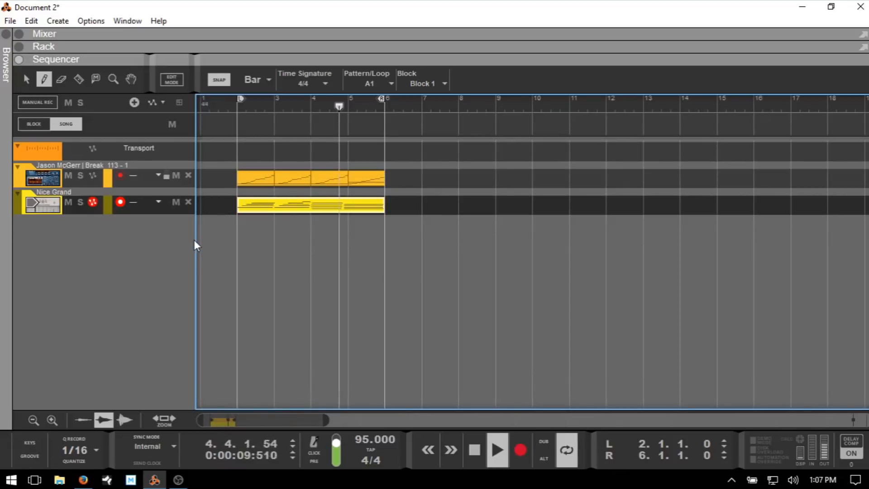
Show the rack and raise the Radical Piano's Ambience level.
key("F6")
scroll(413, 255, "down", 1)
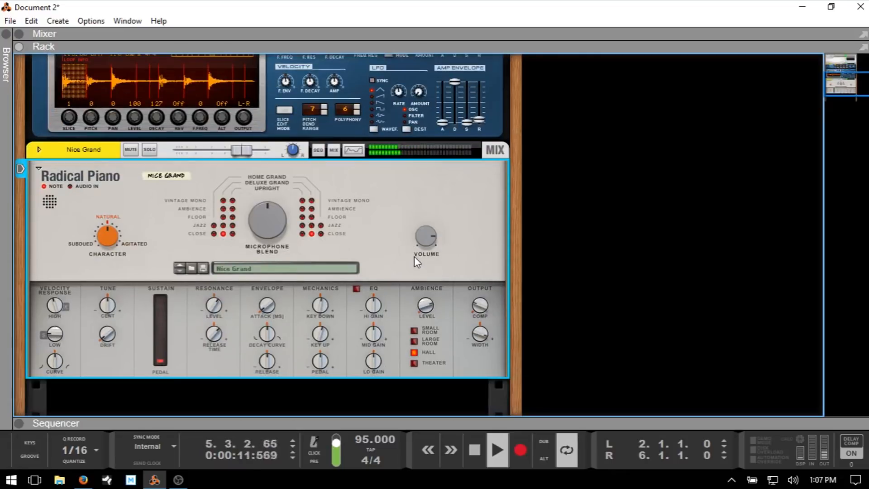
left_click_drag(427, 306, 426, 301)
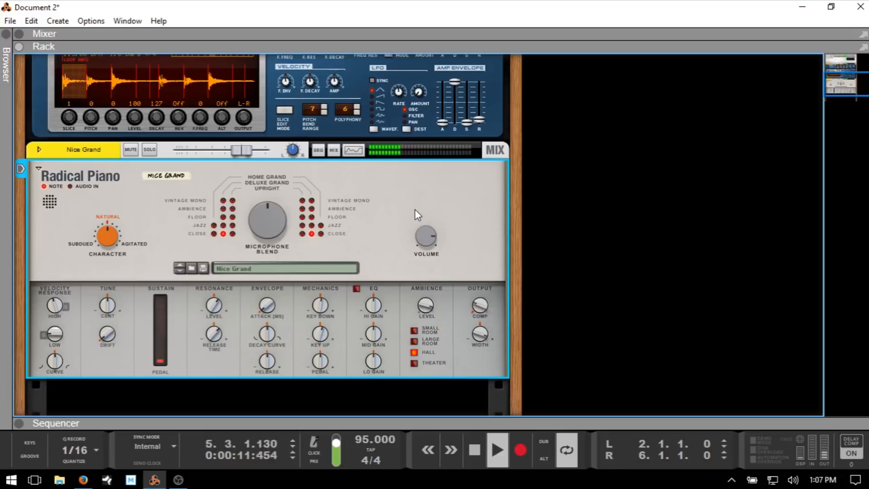
Add an NN-XT Advanced Sampler from the Instruments collection to the rack below the Radical Piano.
key("F3")
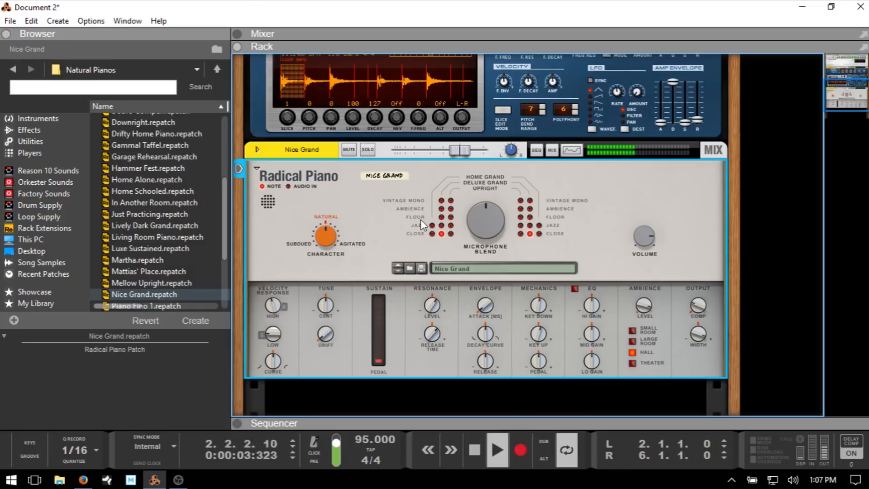
left_click(30, 120)
scroll(164, 191, "down", 3)
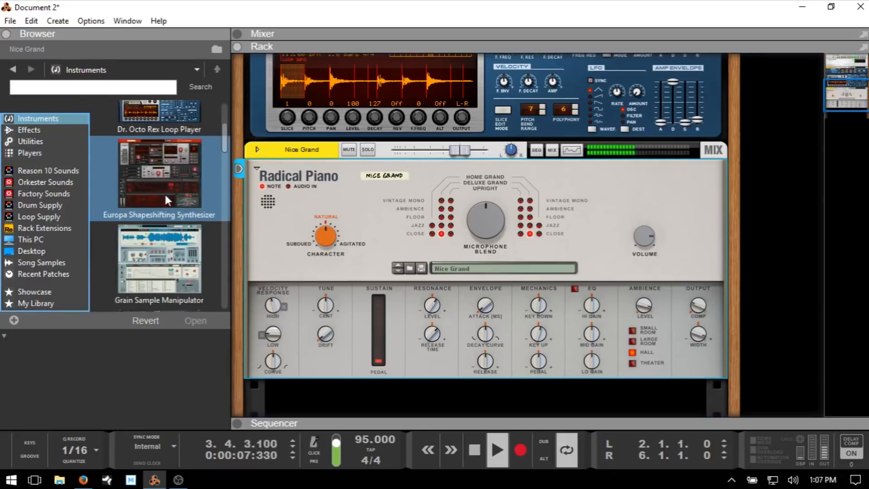
scroll(164, 192, "down", 3)
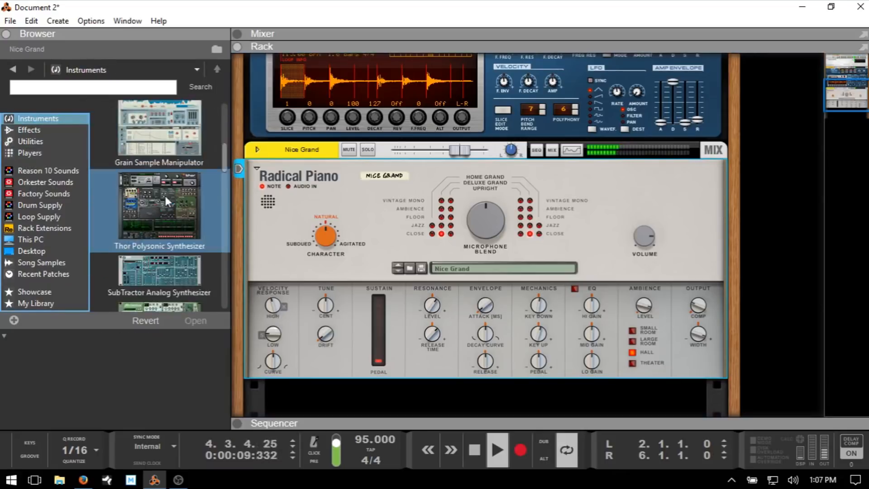
scroll(165, 195, "down", 6)
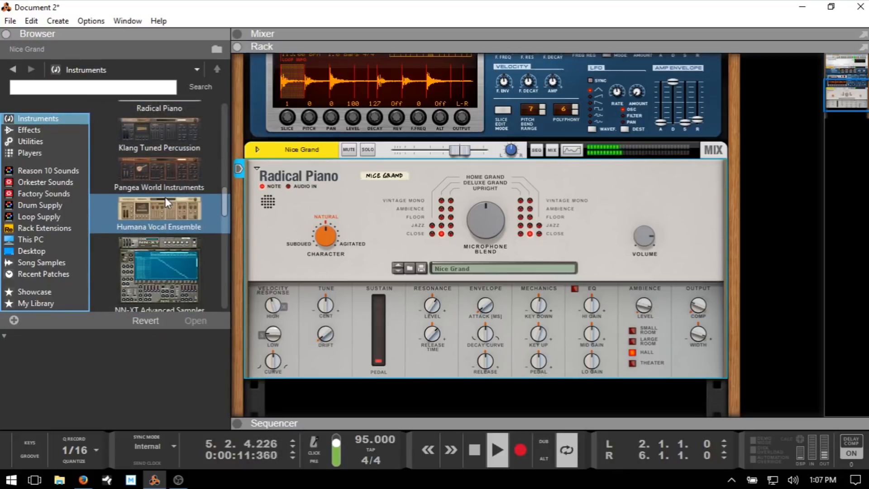
scroll(165, 197, "up", 2)
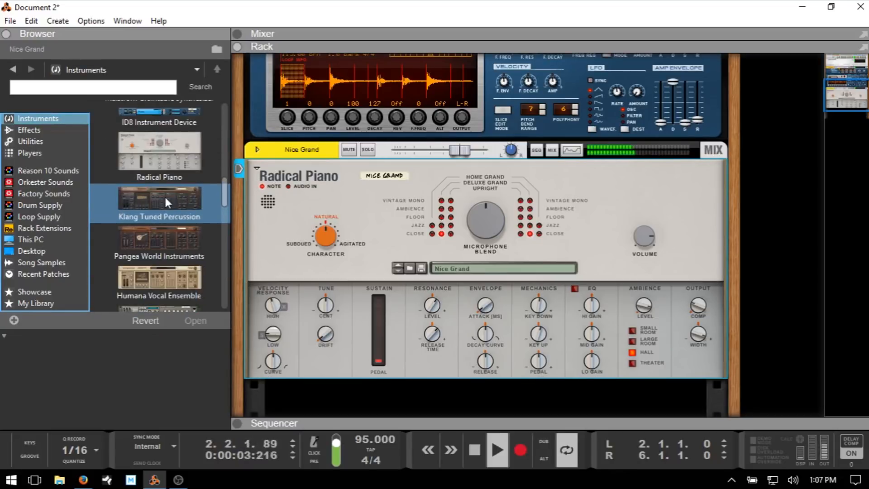
scroll(164, 194, "up", 1)
scroll(165, 197, "down", 3)
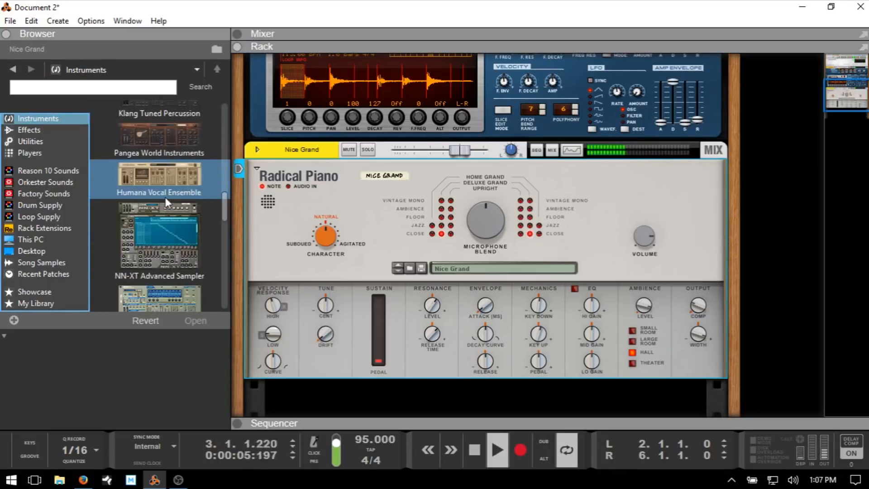
scroll(164, 197, "down", 3)
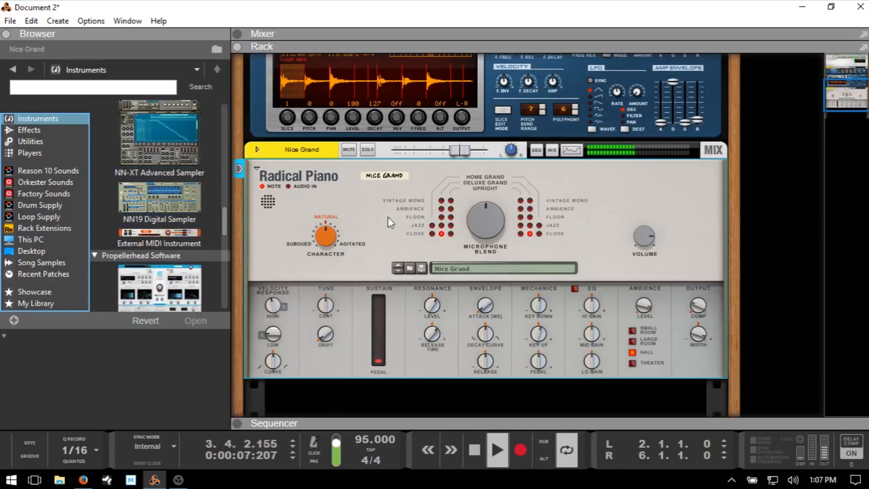
scroll(390, 223, "down", 2)
left_click_drag(145, 126, 336, 343)
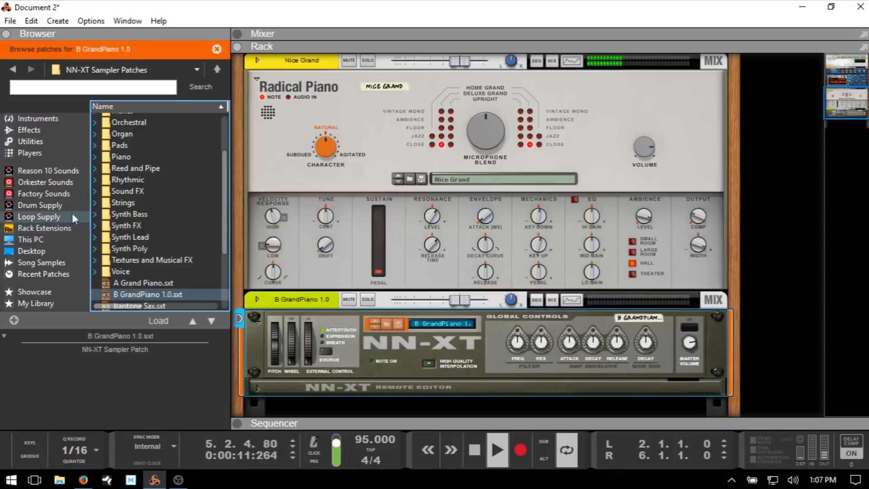
Load the Redemption patch from the Strings folder into the NN-XT and set its Master Volume to 98.
double_click(125, 200)
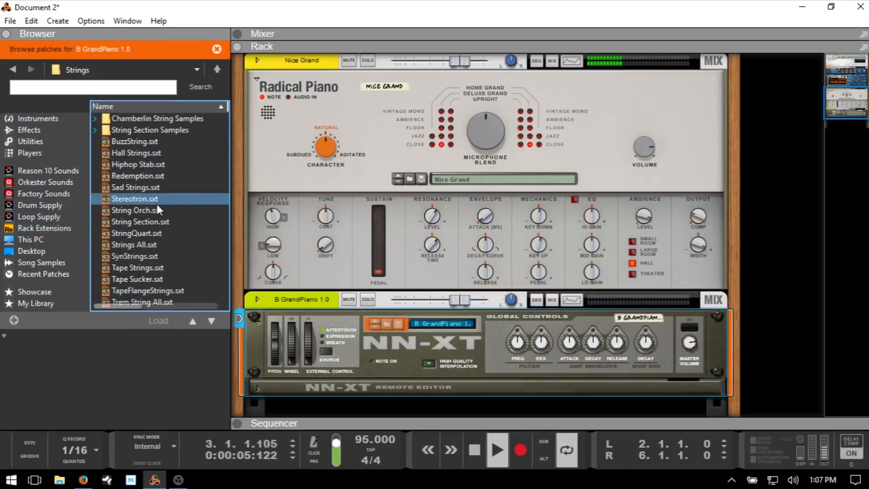
left_click(157, 175)
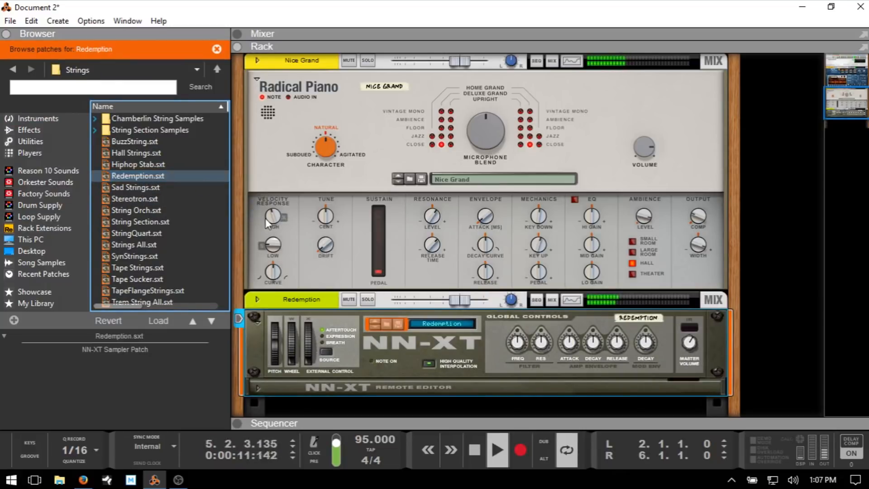
left_click(689, 345)
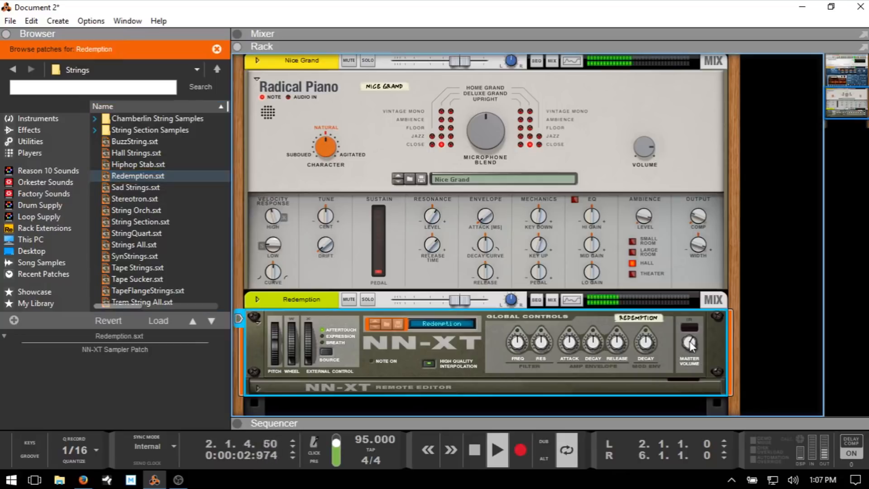
left_click_drag(690, 343, 690, 335)
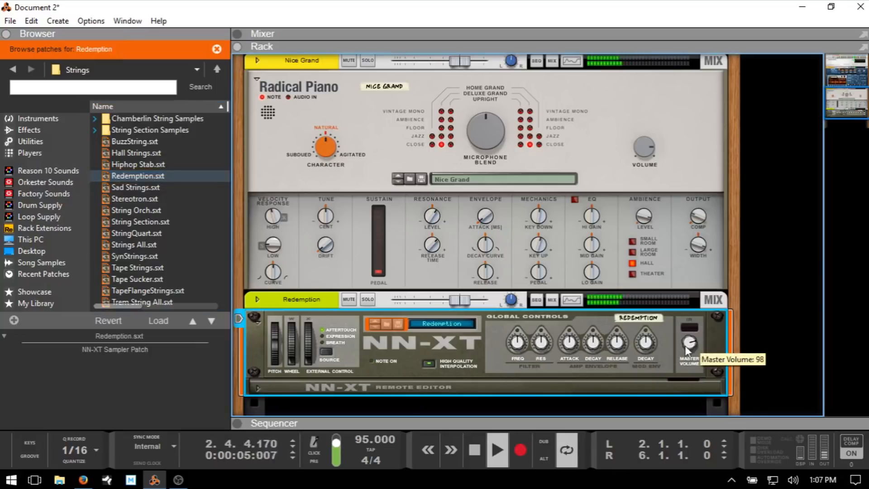
Try the Stereotron and String Orch patches on the NN-XT, and load Strings All.
left_click(148, 199)
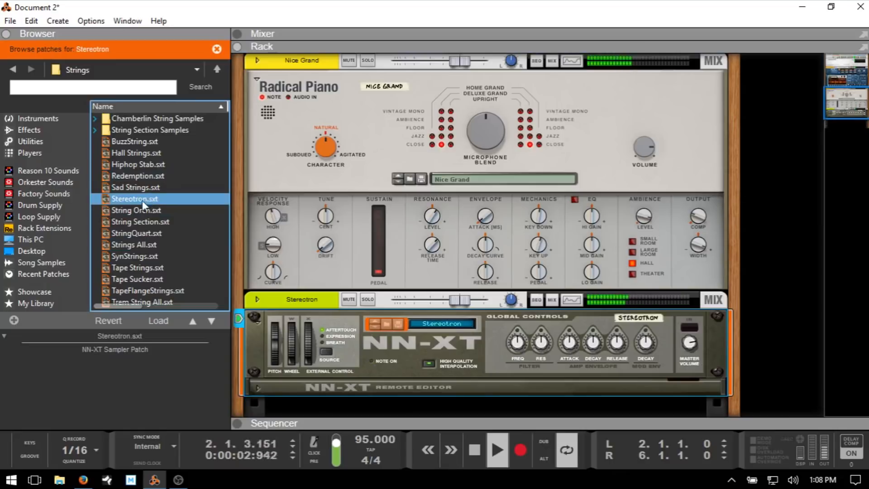
left_click(140, 212)
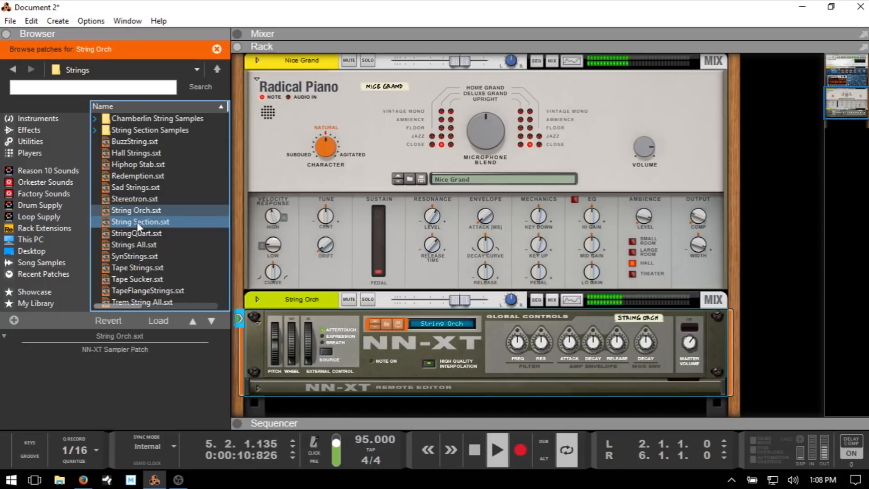
left_click(124, 247)
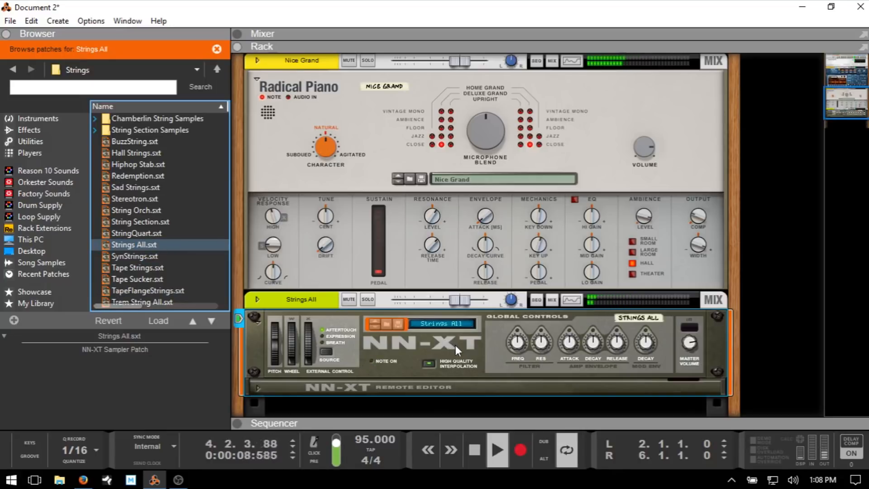
Add an RV7000 MkII Reverb from the Effects collection directly below the NN-XT sampler.
scroll(458, 347, "down", 2)
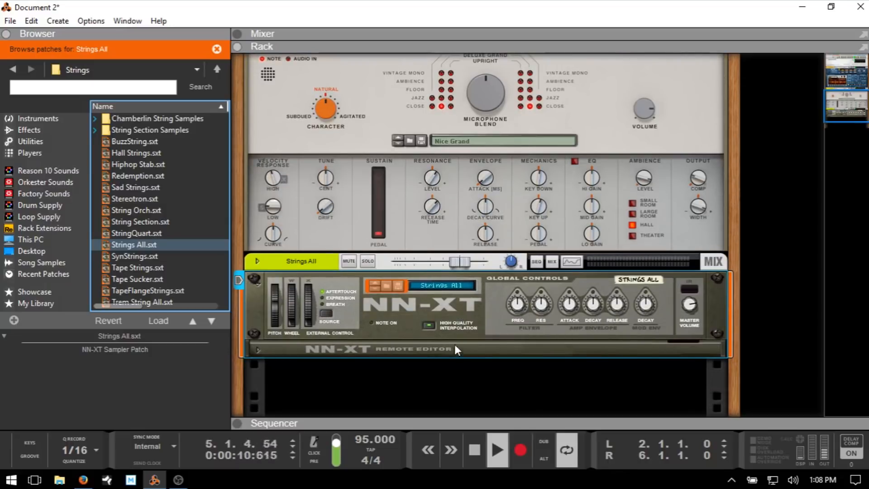
left_click(26, 129)
scroll(132, 174, "down", 1)
scroll(135, 174, "down", 7)
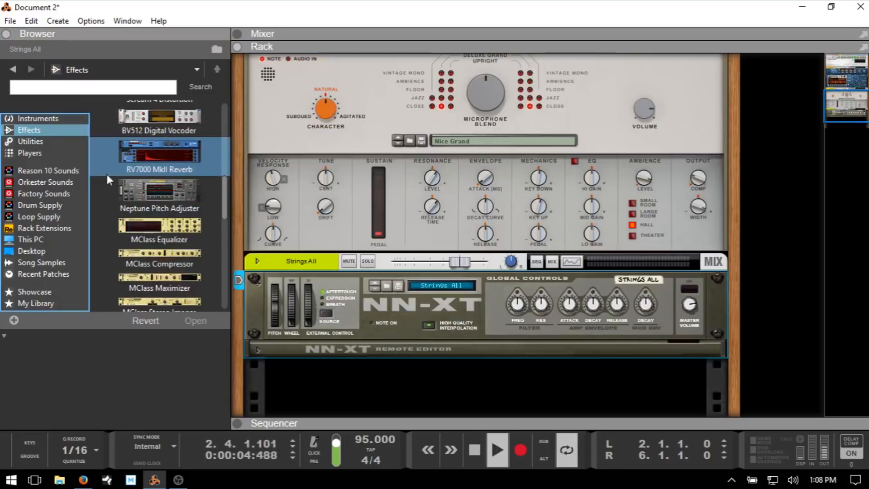
left_click_drag(281, 323, 358, 381)
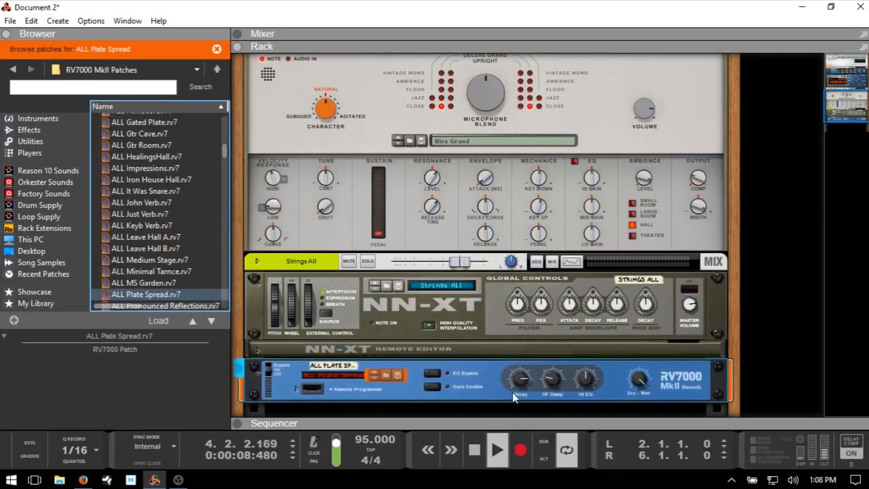
Load the ALL FilmScore IR patch into the RV7000 reverb and set its Dry/Wet to 30.
left_click(341, 374)
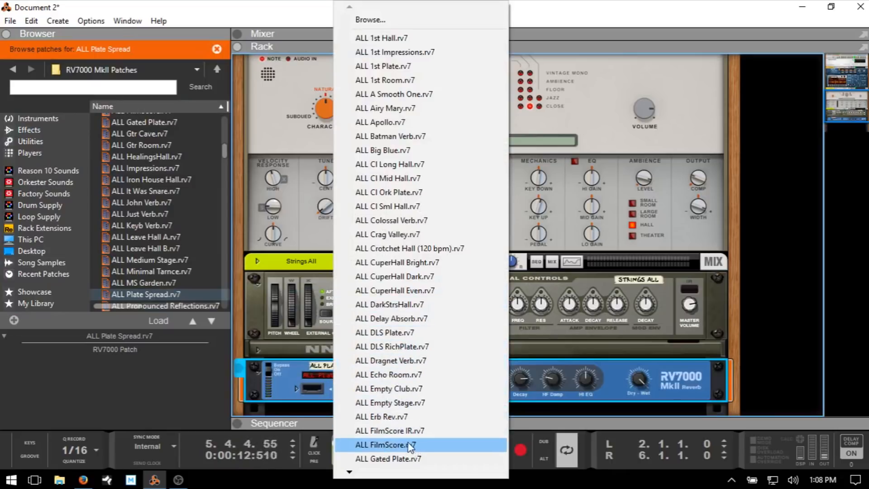
left_click(389, 430)
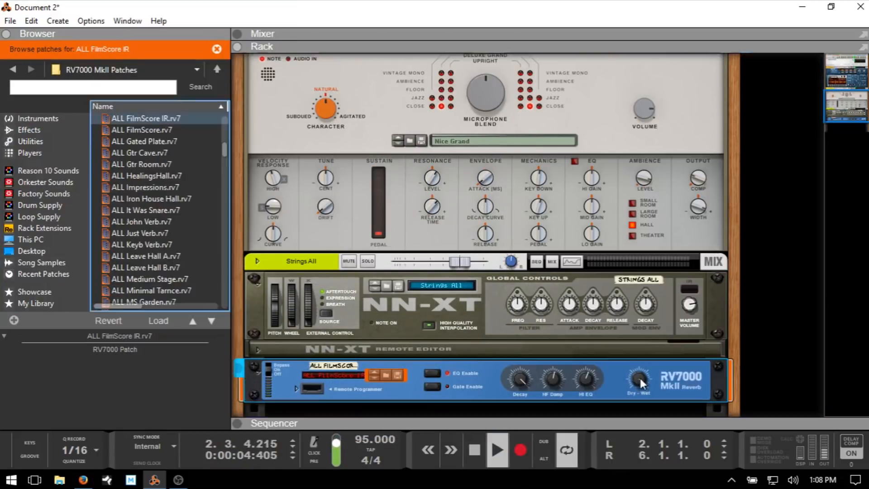
left_click_drag(639, 378, 643, 409)
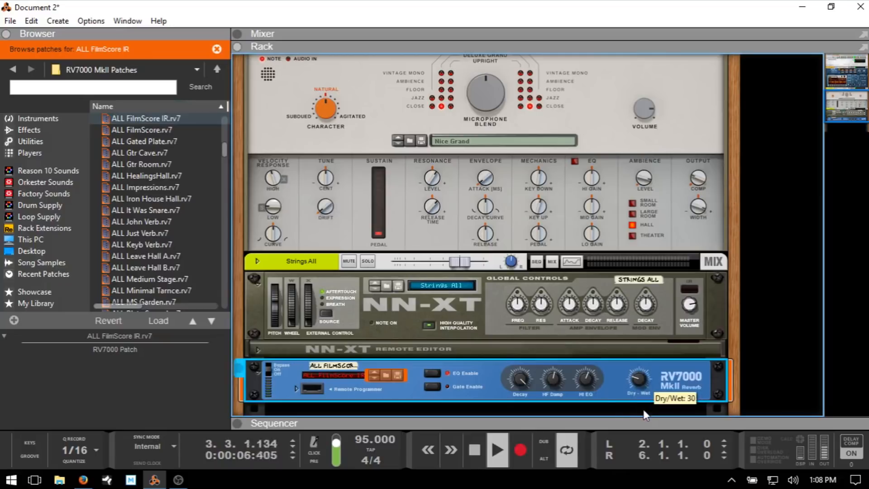
Record a string part on the Strings All track in the sequencer, filling bars 2 to 6.
left_click_drag(589, 379, 590, 375)
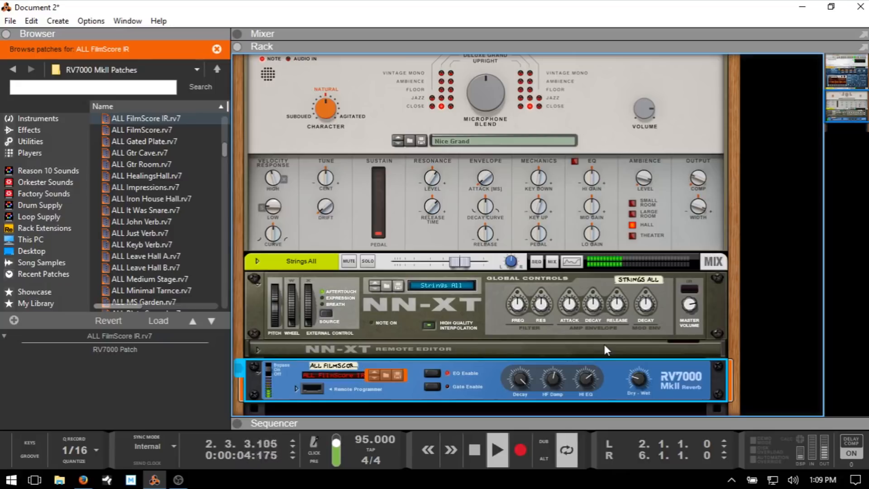
key("F7")
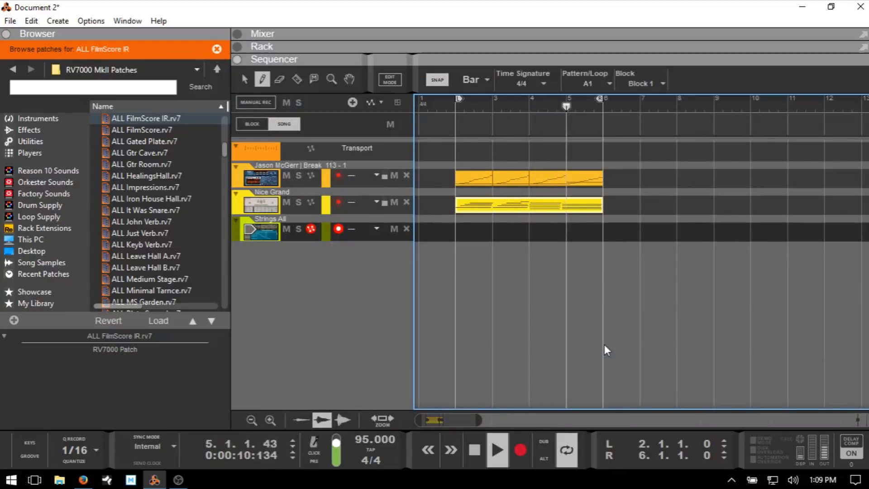
key("ctrl+Return")
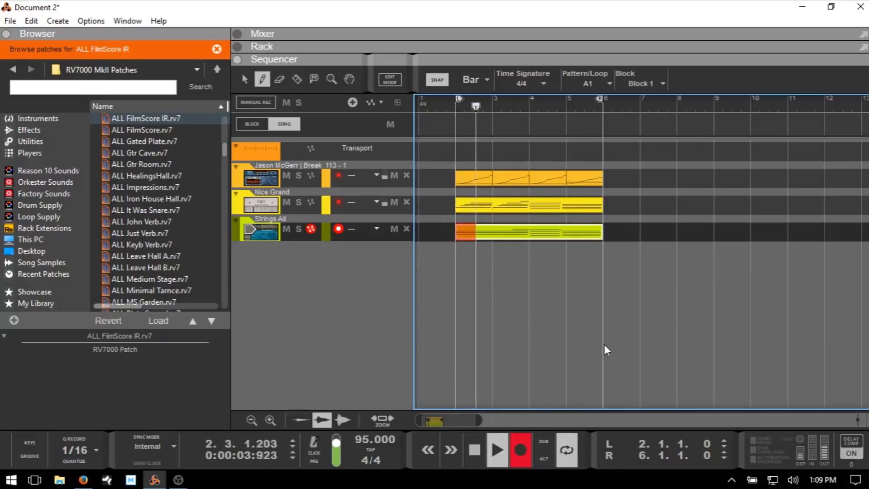
key("ctrl+Return")
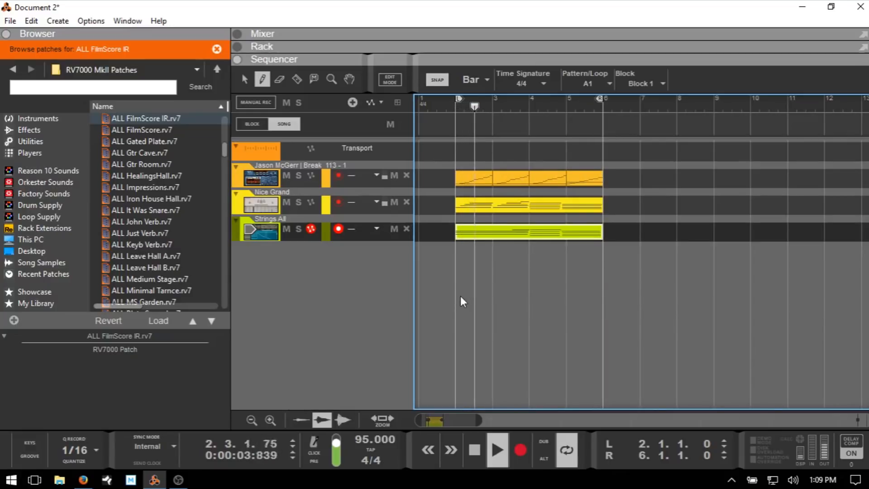
Adjust the NN-XT's Master Volume in the rack while the loop plays, and stop playback.
key("F6")
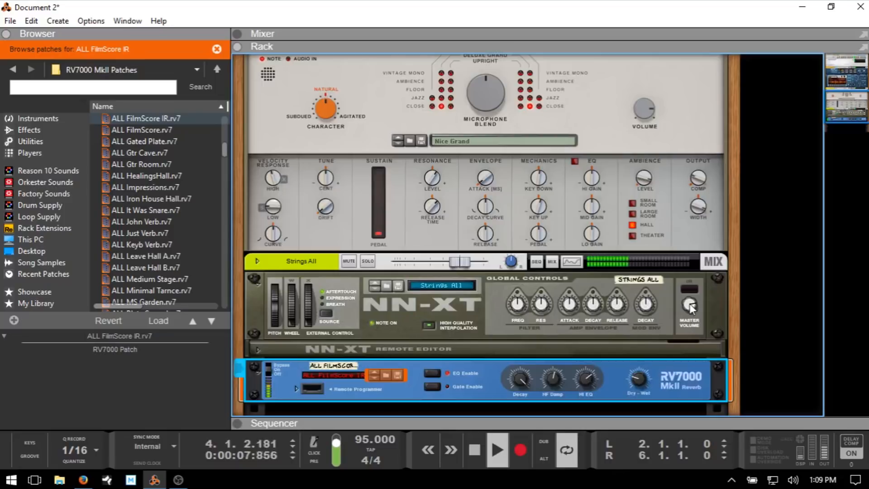
mouse_move(690, 308)
left_mouse_down()
mouse_move(696, 314)
mouse_move(690, 308)
left_mouse_up()
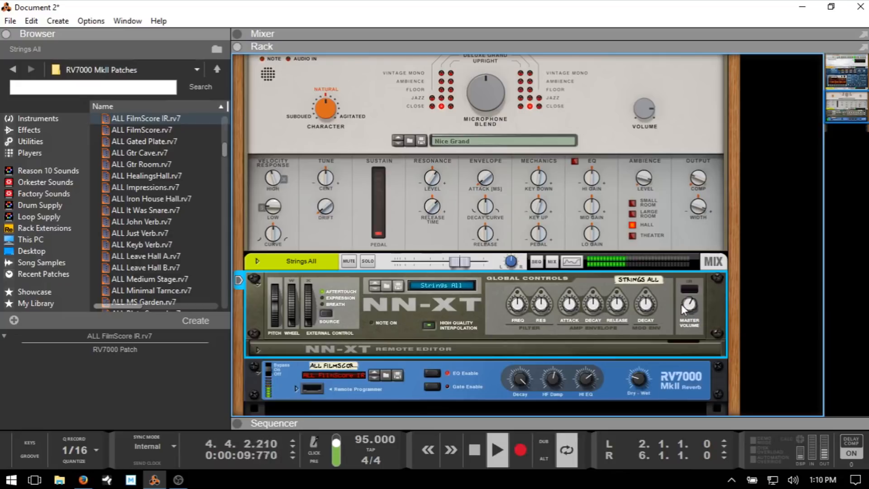
key("space")
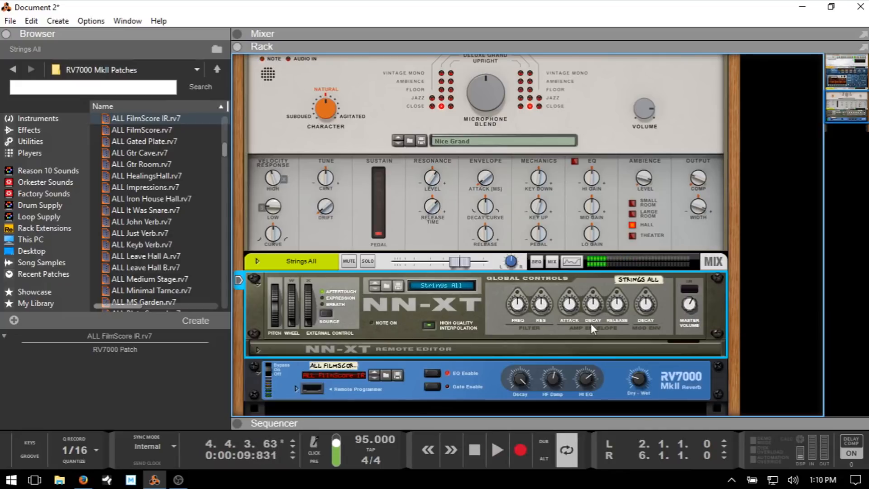
Look through the Instruments collection in the browser and the devices in the rack.
scroll(577, 304, "down", 3)
scroll(578, 299, "down", 3)
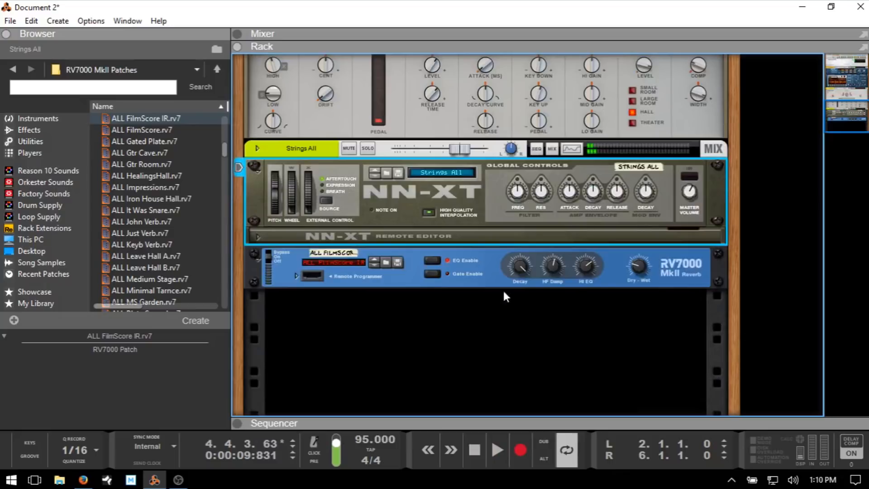
left_click(36, 118)
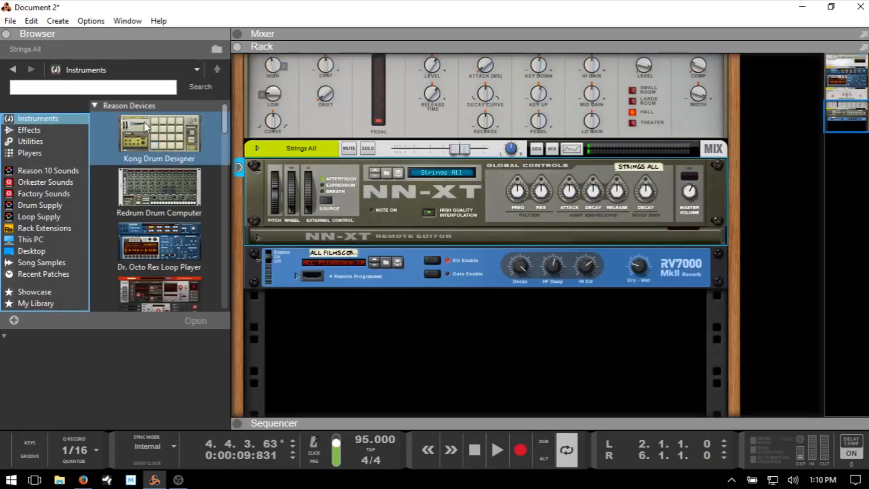
scroll(160, 217, "down", 3)
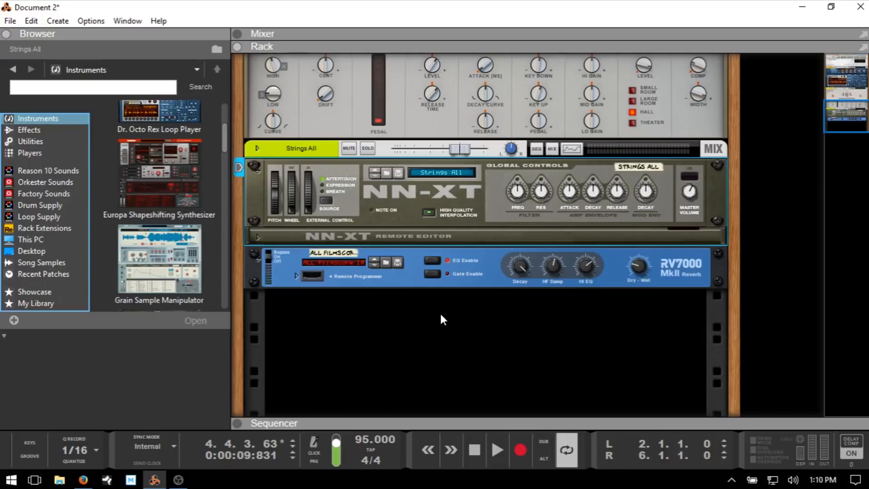
scroll(445, 314, "up", 4)
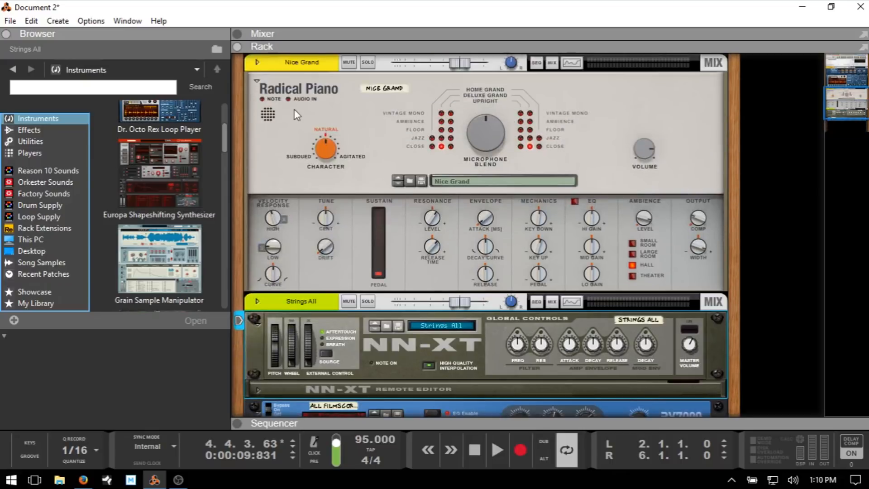
Select the Radical Piano, play the loop and set the piano's volume to 93%.
left_click(256, 89)
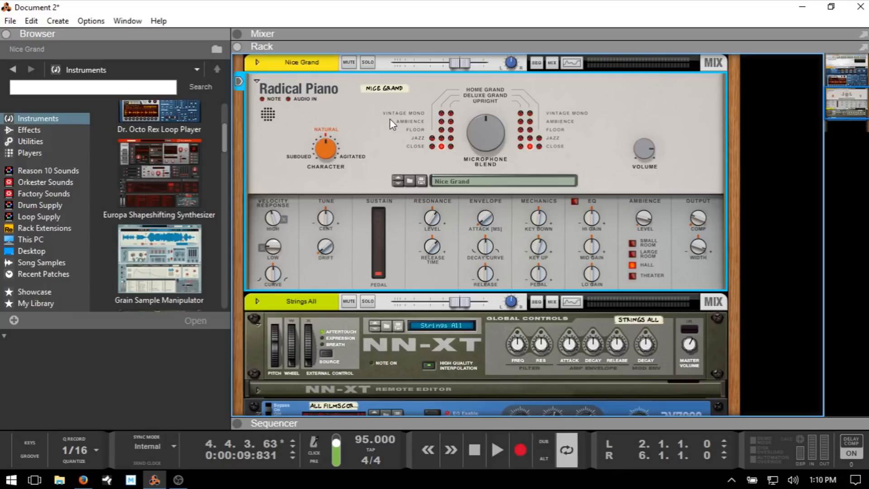
key("space")
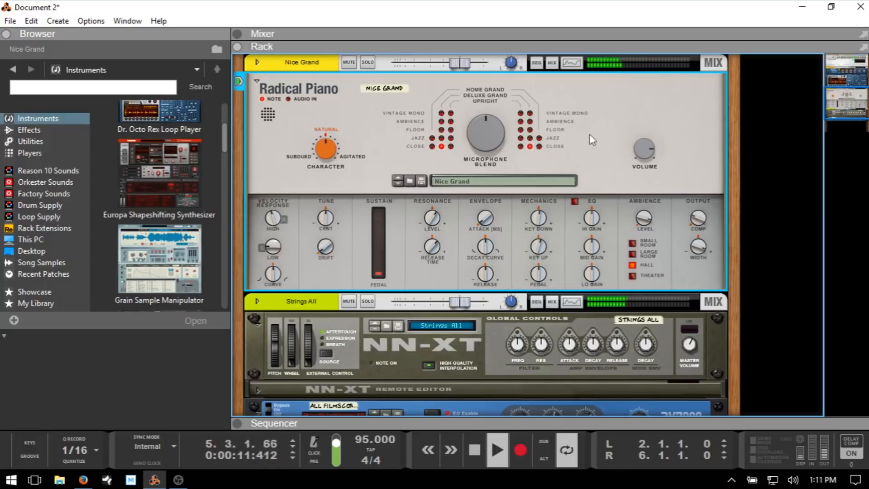
mouse_move(643, 148)
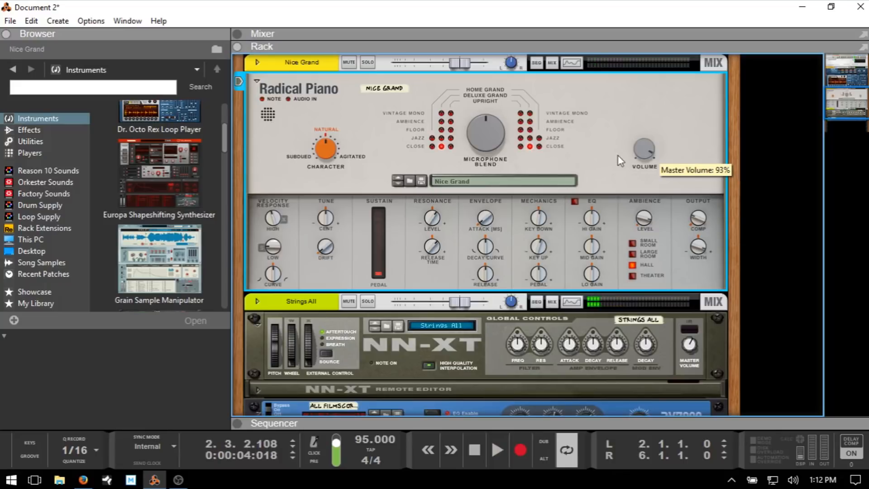
Duplicate the one-bar drum loop clips in the sequencer to fill bars 6, 7 and 8.
scroll(623, 163, "down", 2)
scroll(624, 167, "down", 4)
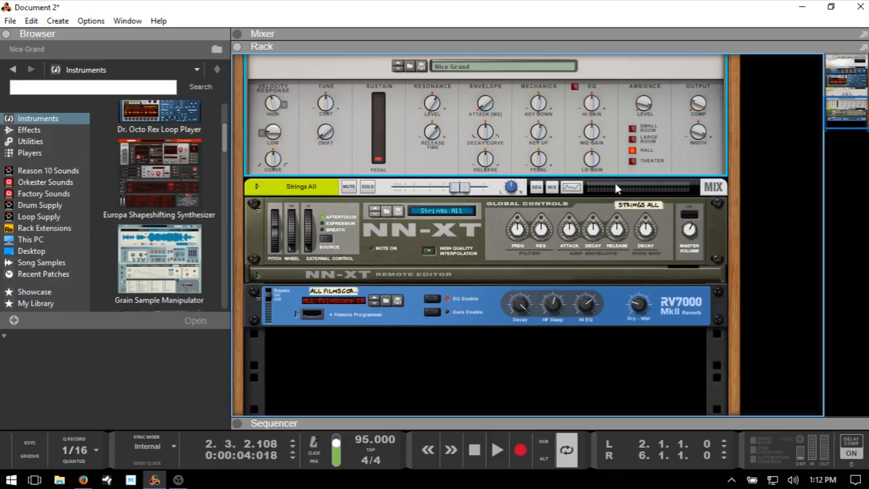
left_click(616, 185)
key("F7")
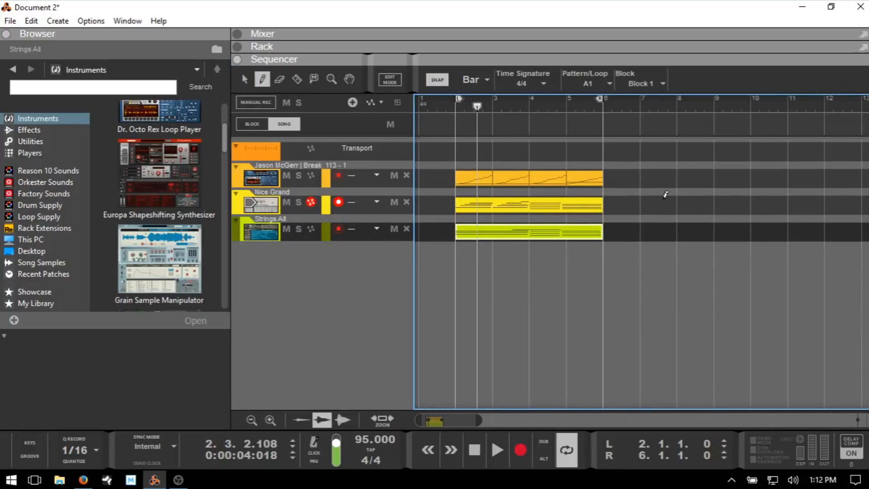
key("q")
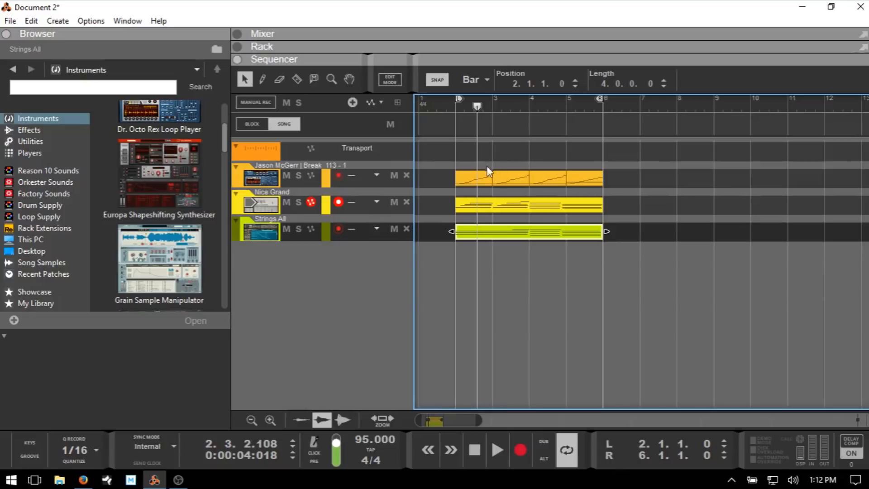
left_click(546, 182)
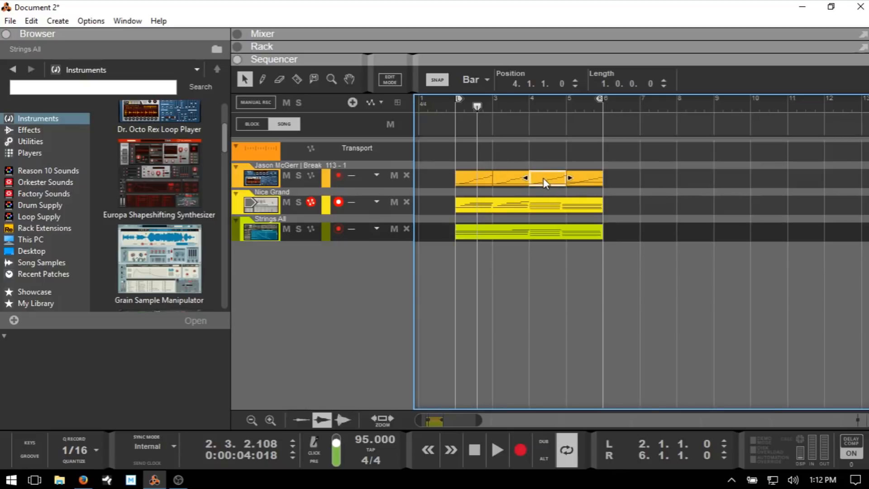
left_click_drag(539, 178, 655, 179)
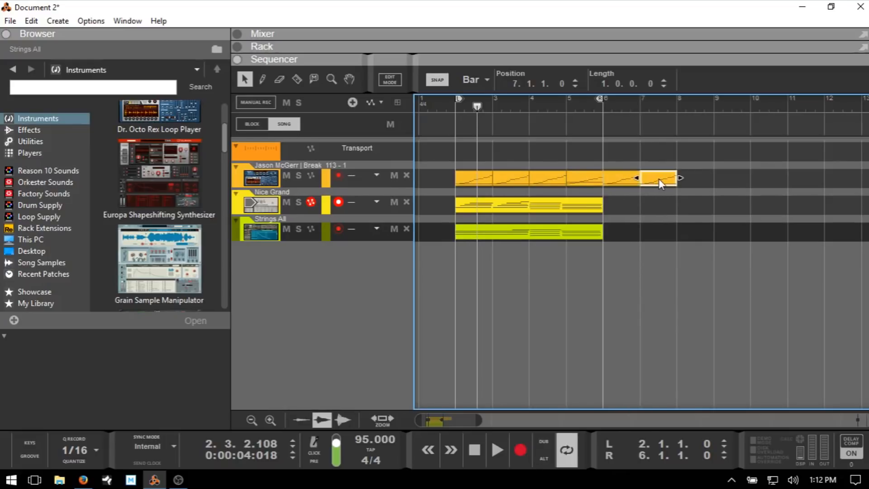
key("ctrl+c")
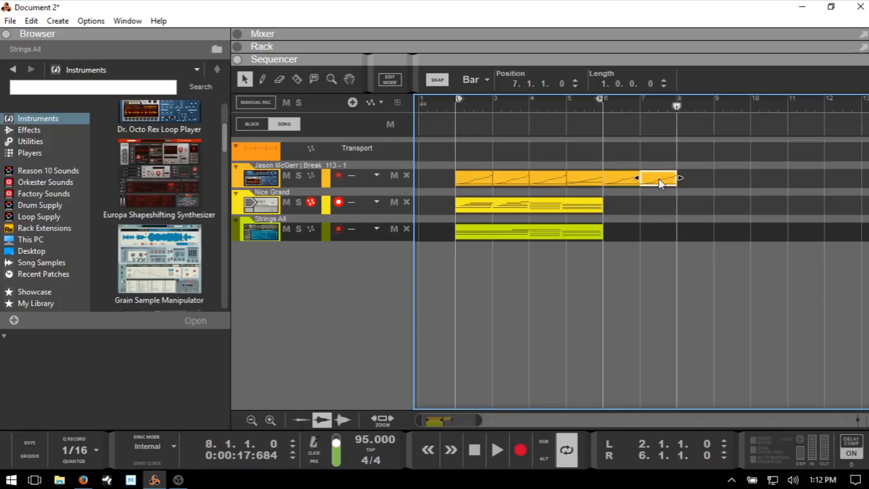
key("ctrl+v")
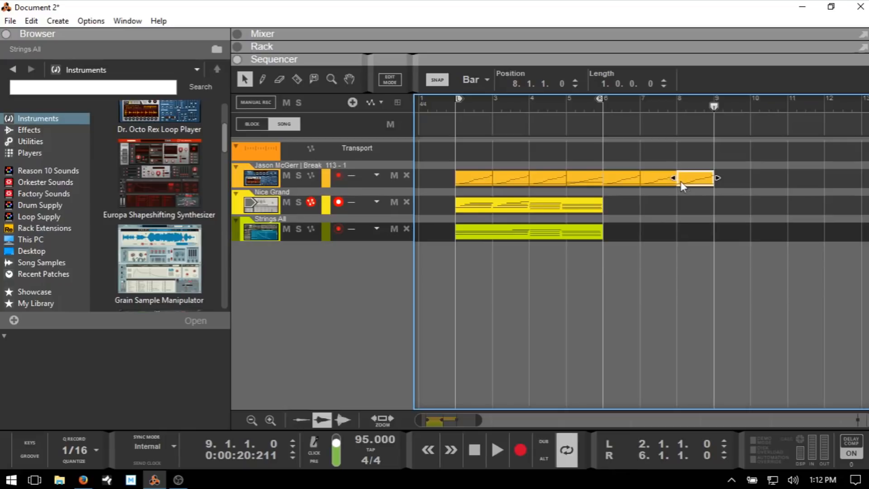
Copy the drum clip at bar 5 and paste it at bar 9.
left_click(583, 180)
key("ctrl+c")
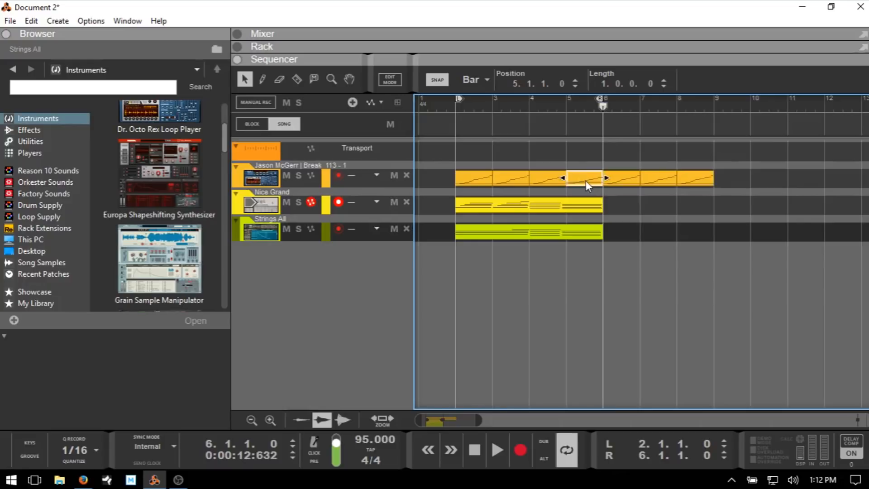
left_click(714, 107)
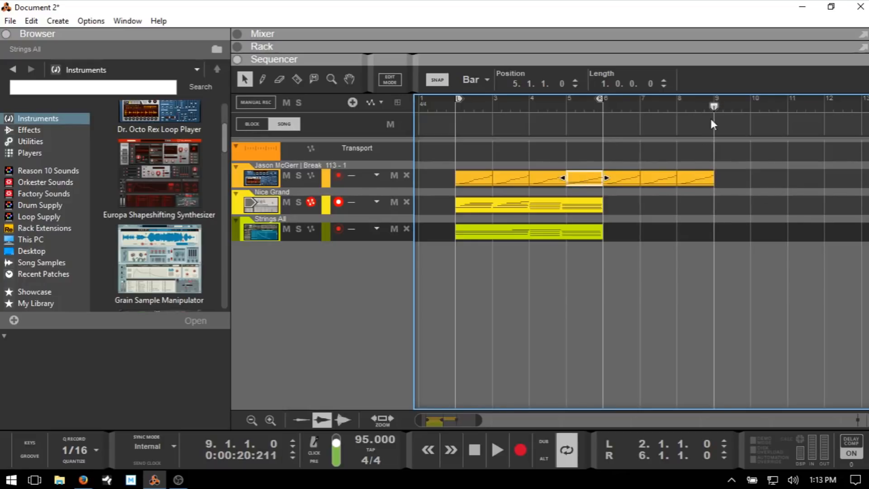
key("ctrl+v")
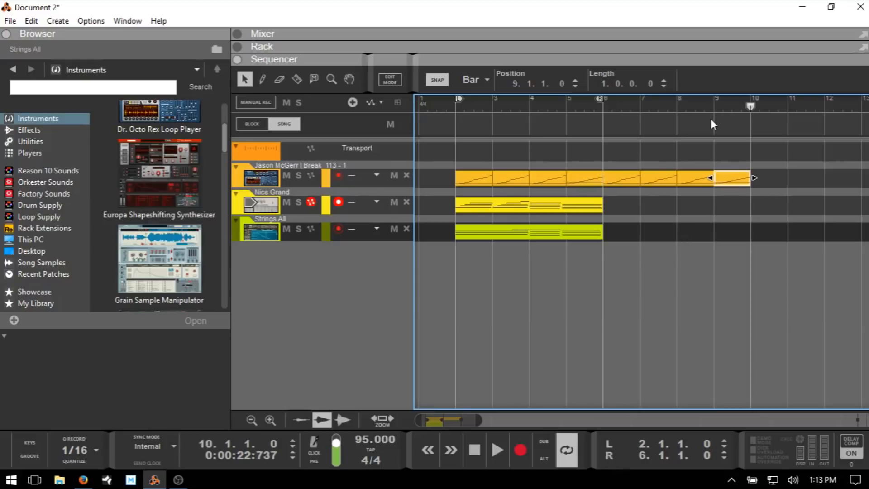
Play back the duplicated drum clips and move the right loop locator to bar 10.
left_click(631, 107)
key("space")
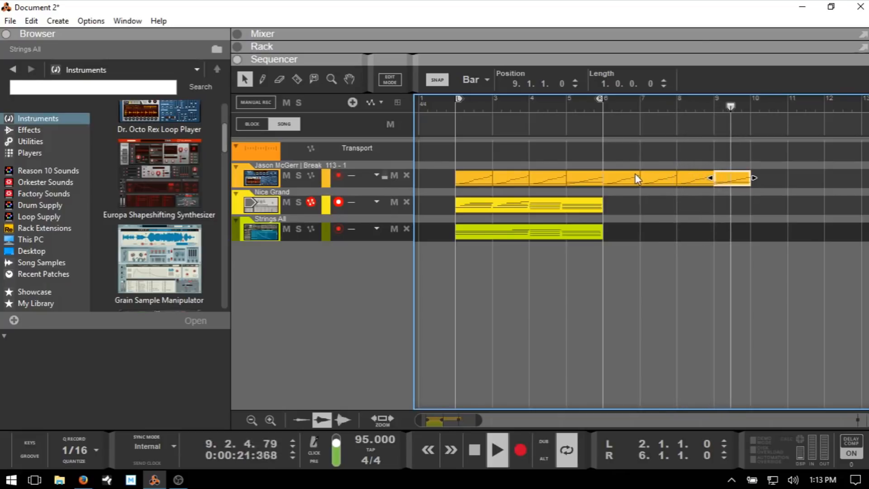
left_click(750, 101, "alt")
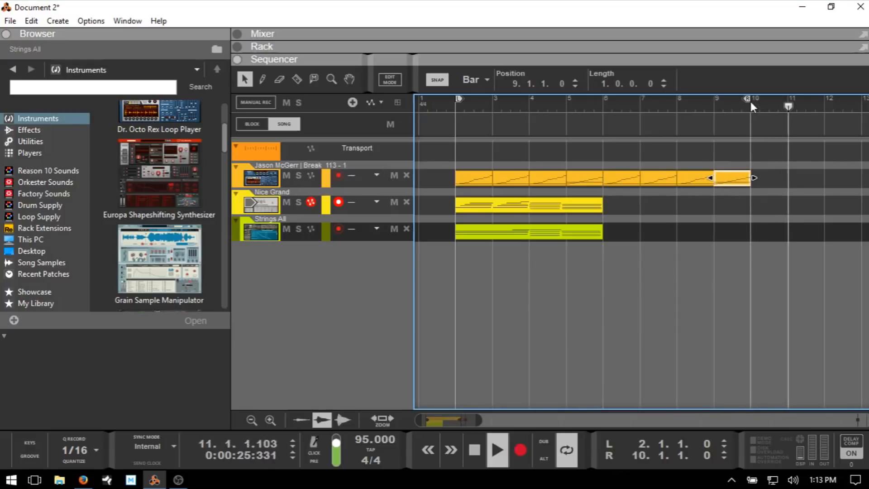
Copy the four-bar Nice Grand piano clip and paste it at bar 6.
left_click(539, 206)
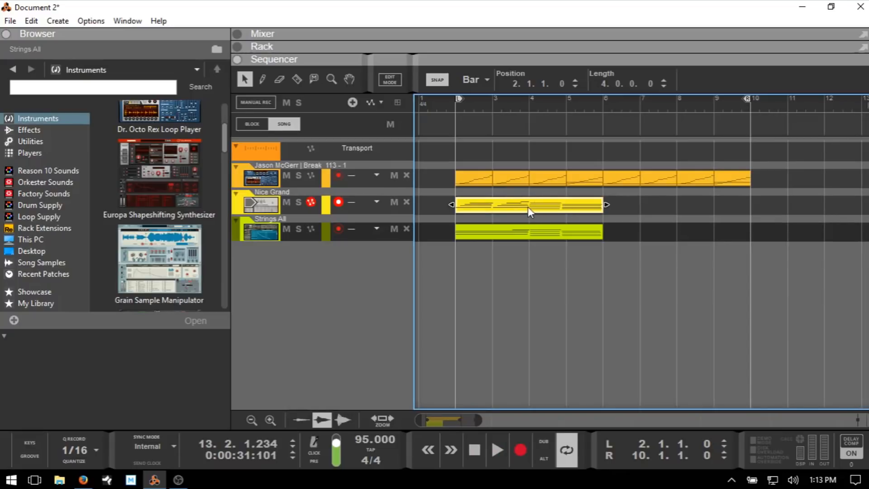
key("ctrl+c")
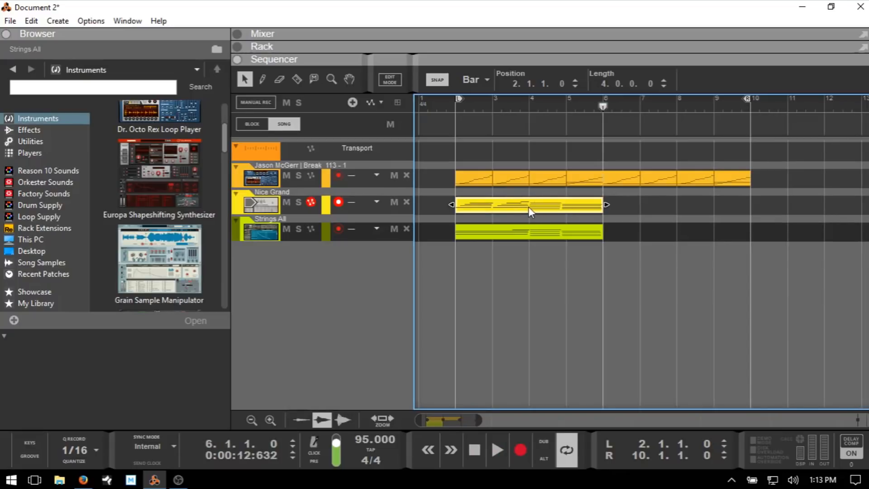
key("ctrl+v")
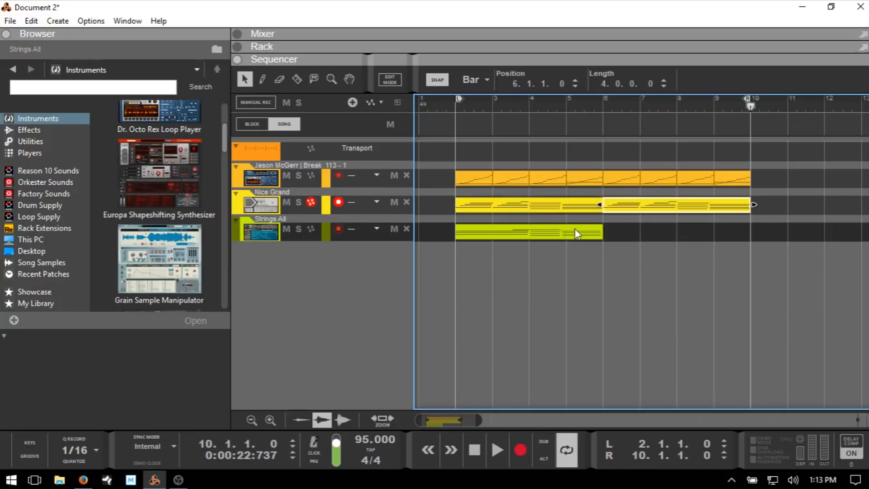
Examine the notes of the copied Nice Grand clip in edit mode with the browser hidden, and return to the full arrangement.
double_click(678, 206)
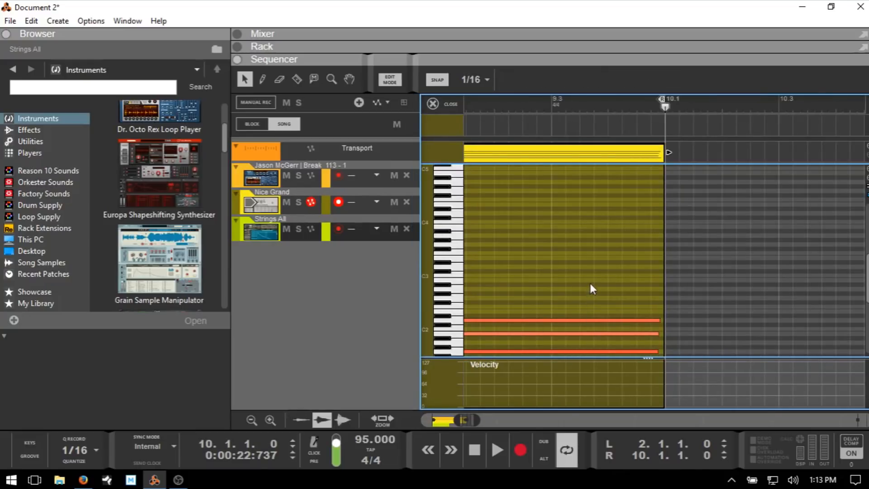
scroll(588, 263, "right", 1)
scroll(592, 269, "left", 3)
scroll(593, 273, "left", 5)
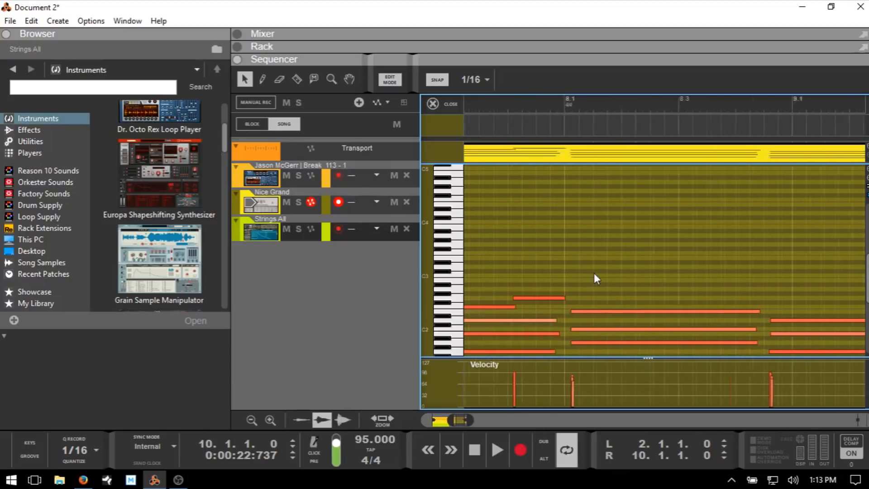
scroll(594, 273, "left", 3)
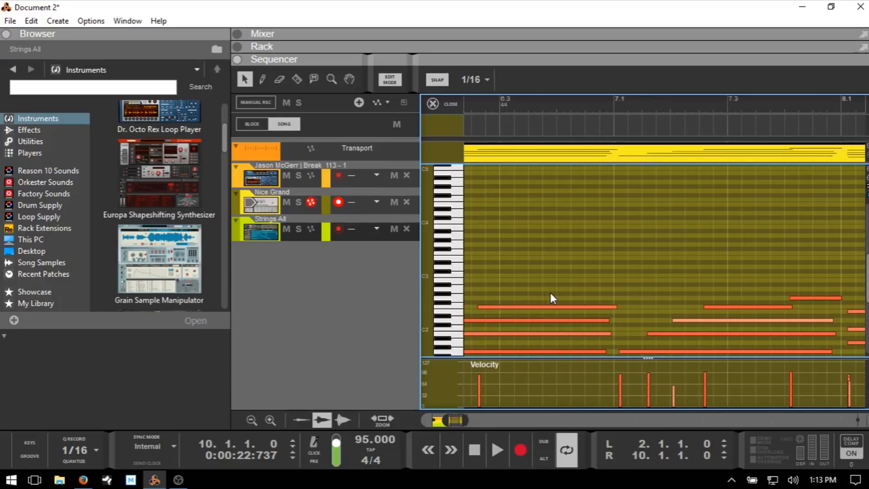
key("F3")
scroll(568, 273, "down", 5)
scroll(569, 277, "up", 3)
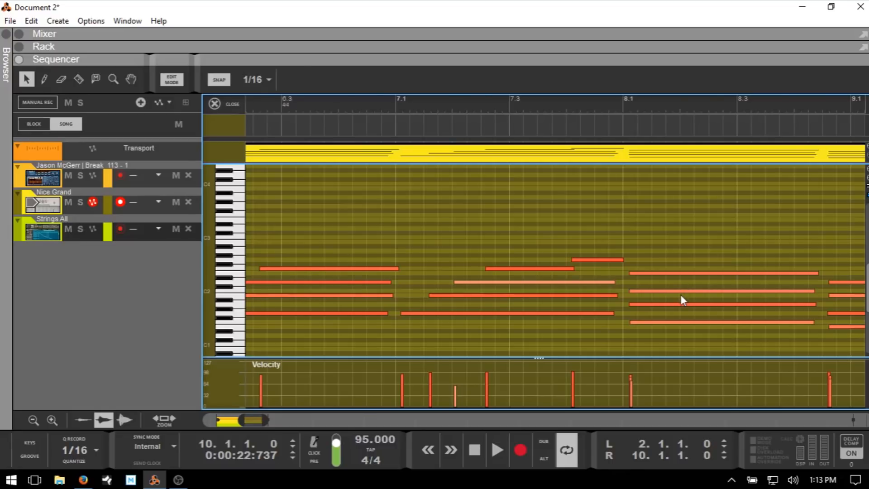
key("ctrl+e")
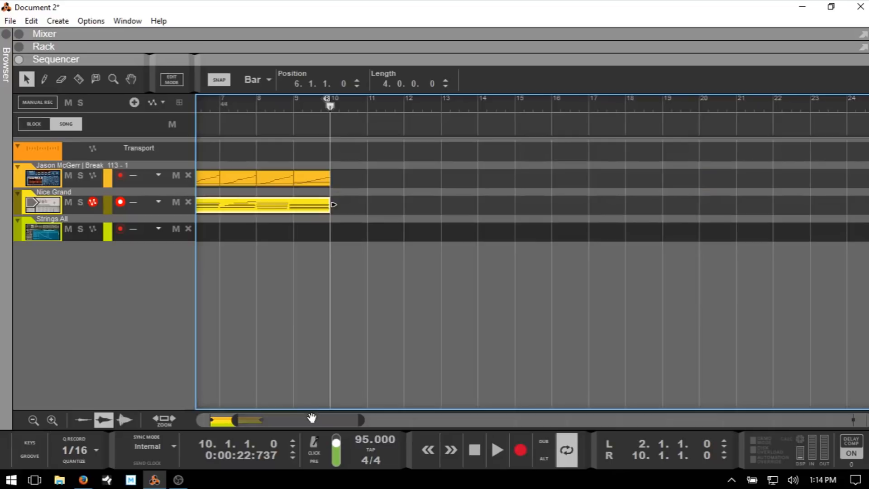
left_click_drag(312, 419, 267, 420)
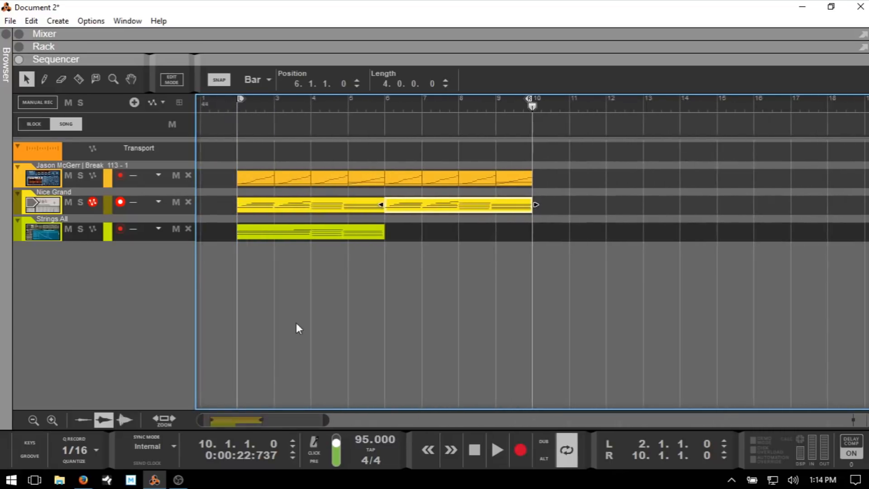
Duplicate the four-bar Strings All clip so the copy starts at bar 6 on the same track.
left_click(292, 232)
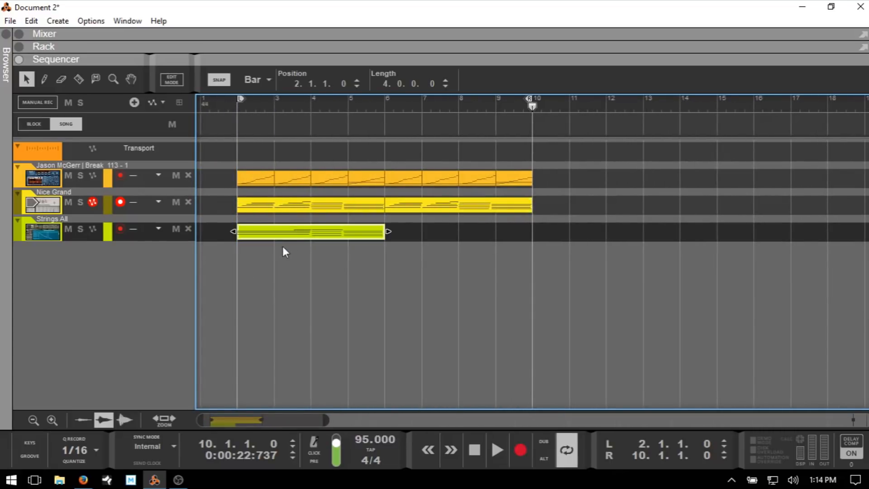
left_click_drag(281, 232, 443, 253)
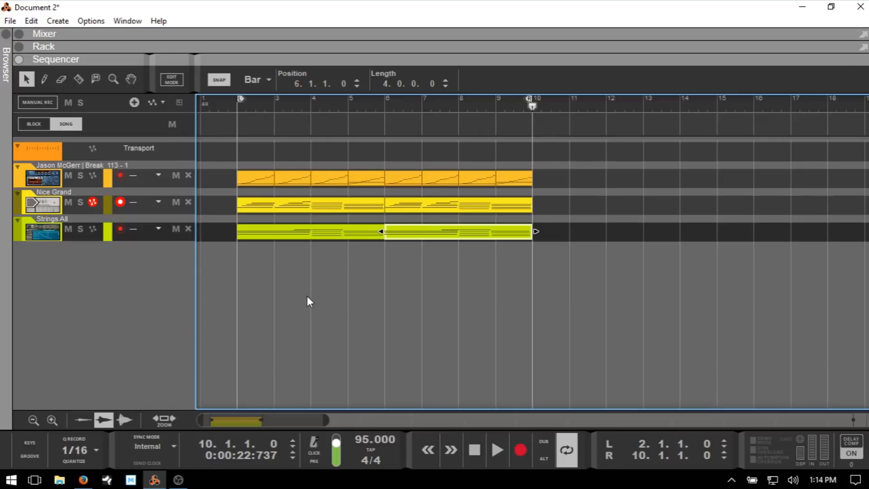
Create an audio track in the rack below the RV7000 reverb.
key("F6")
scroll(304, 337, "down", 2)
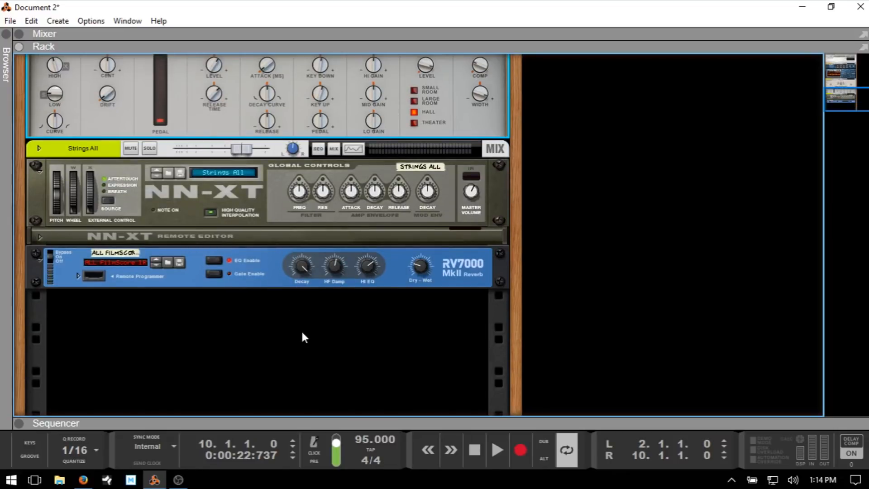
right_click(260, 334)
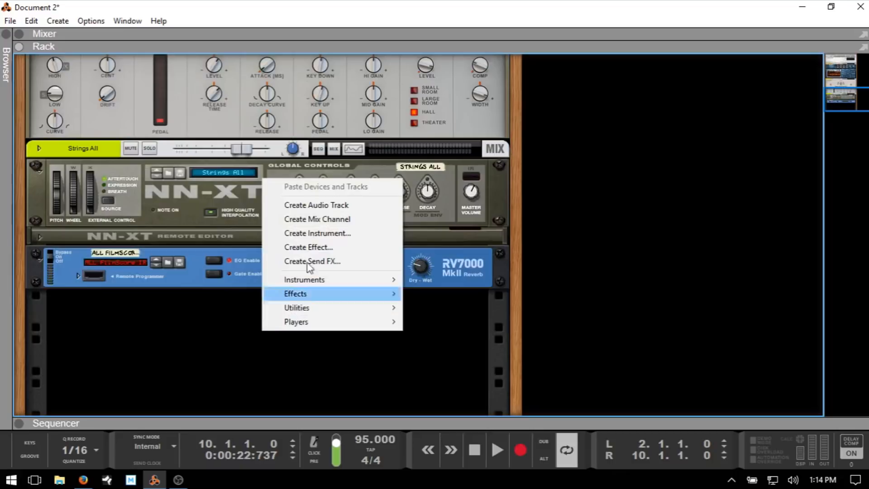
left_click(342, 205)
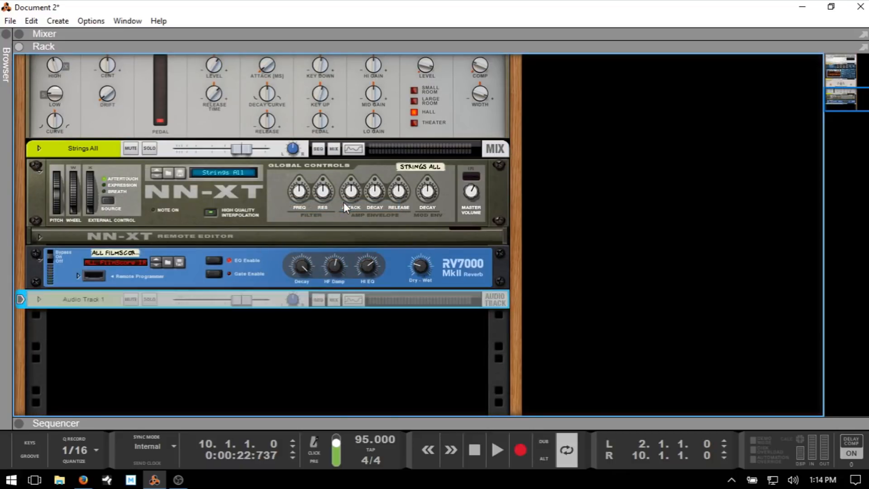
Unfold the new audio track device and check its available audio input options.
left_click(38, 300)
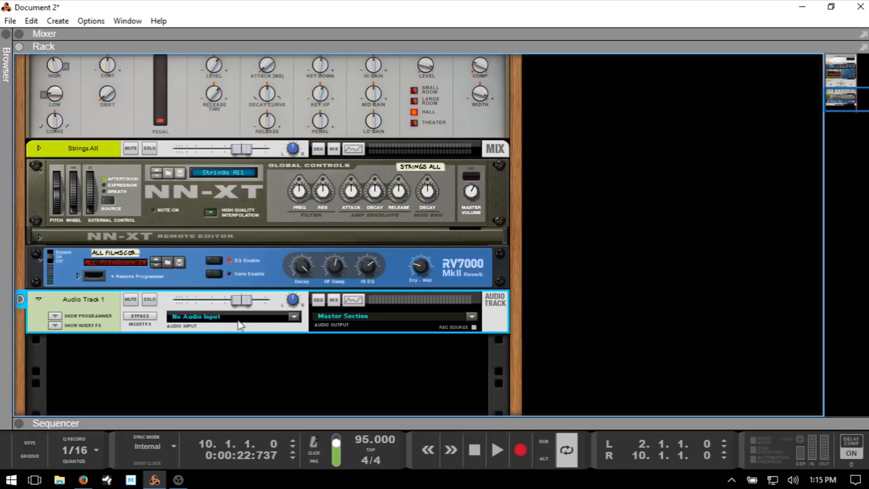
left_click(294, 316)
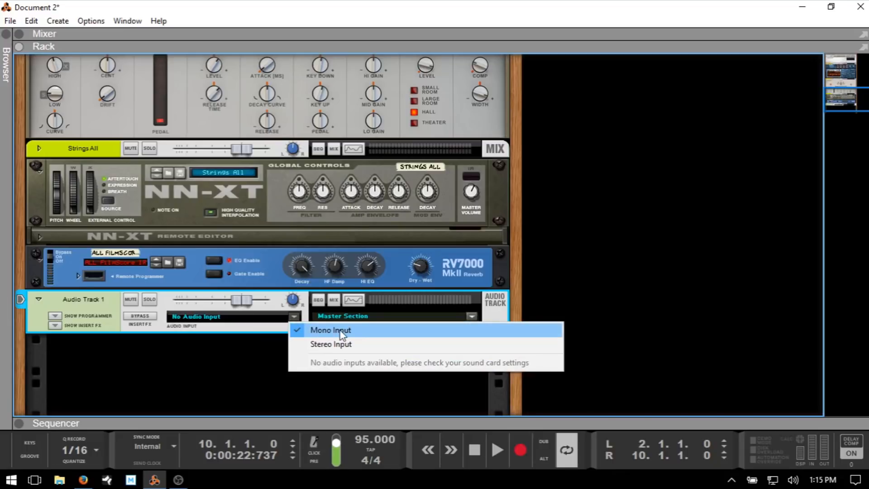
left_click(252, 334)
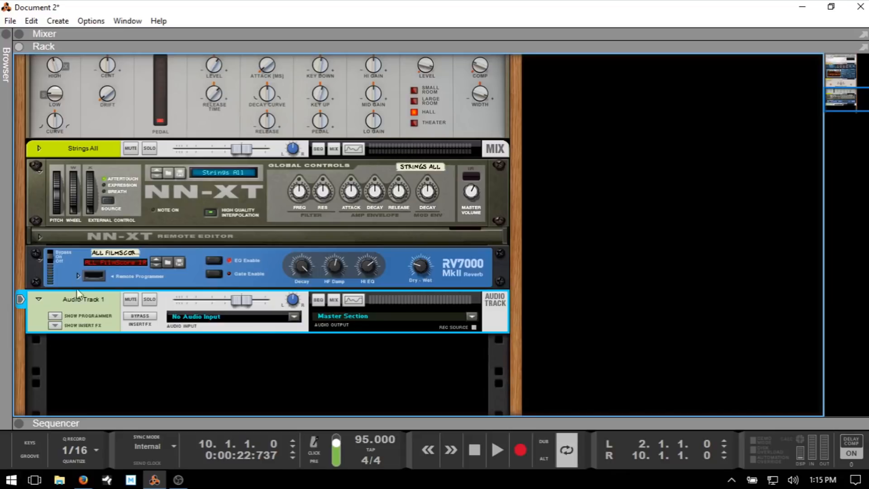
Delete the new audio track device from the rack.
right_click(113, 320)
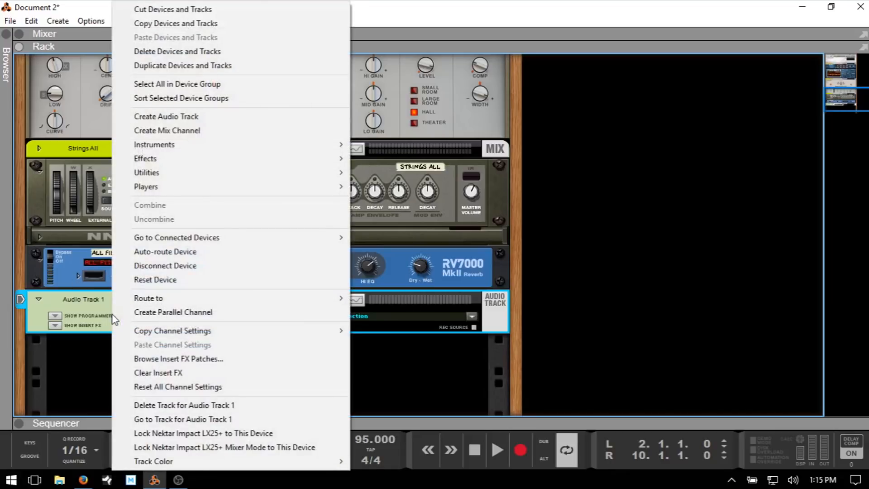
left_click(95, 308)
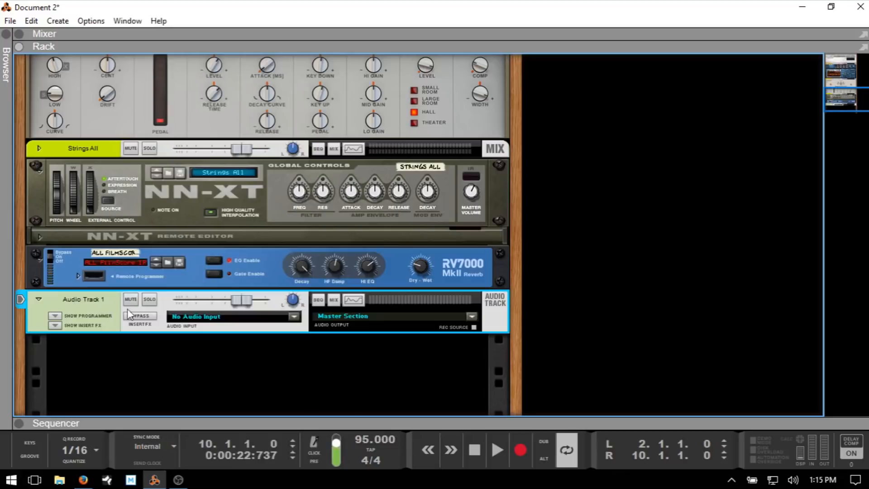
key("Delete")
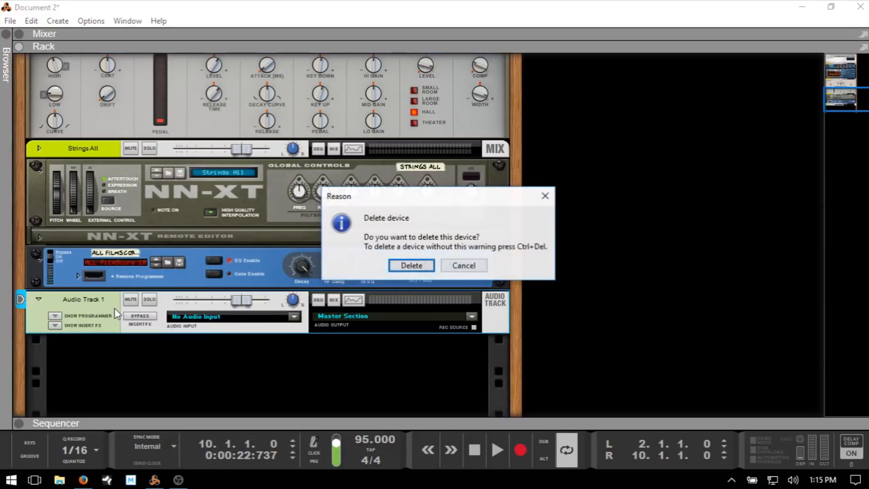
key("Return")
Clear the rack by deleting the Dr. Octo Rex, Radical Piano and NN-XT device groups.
scroll(176, 327, "up", 15)
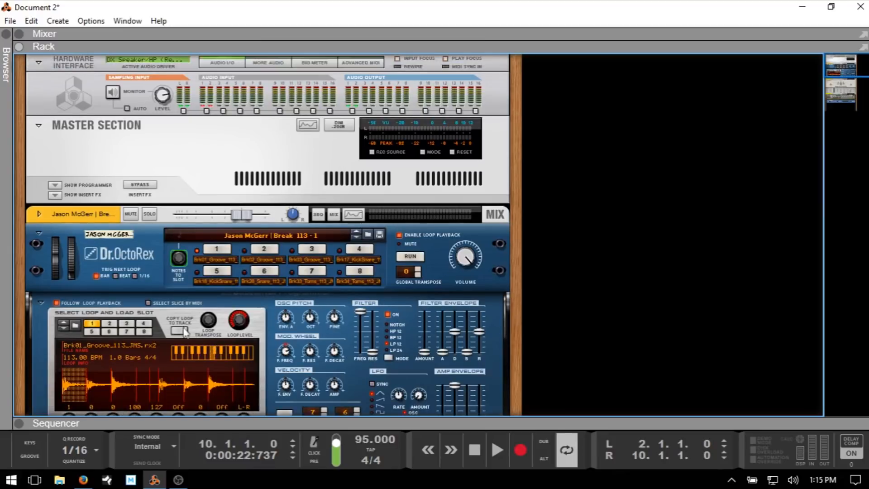
left_click(134, 256)
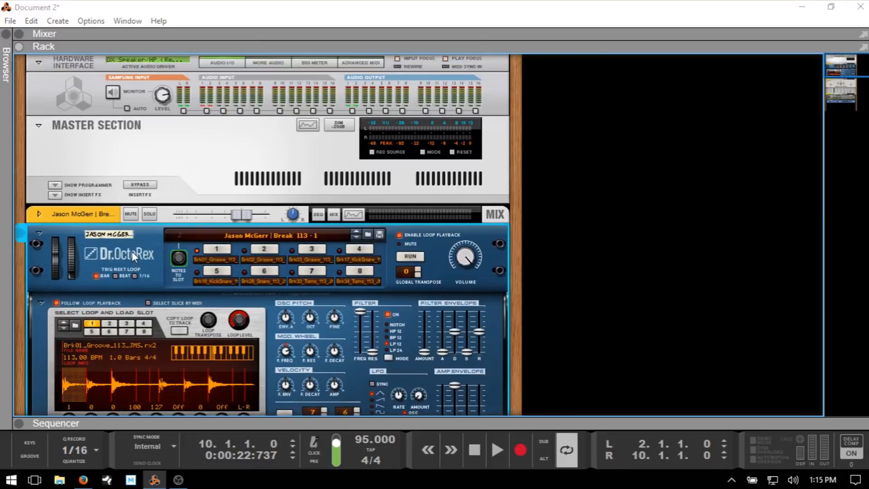
key("Delete")
key("Return")
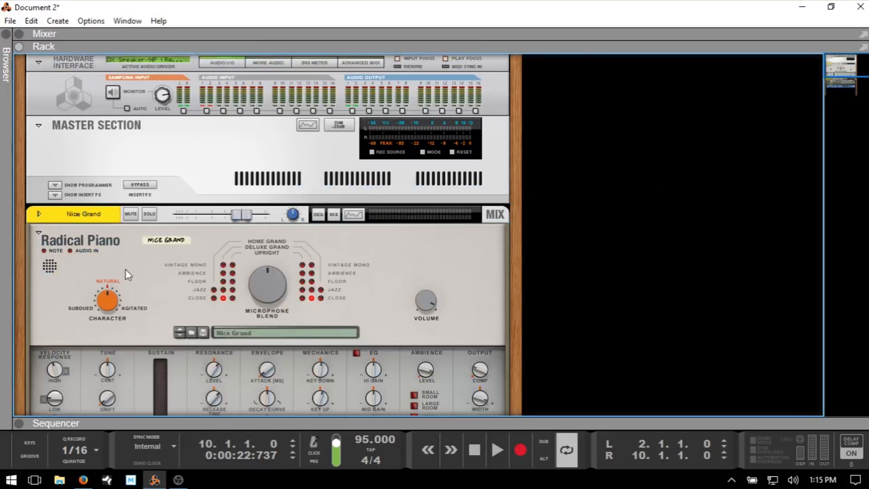
left_click(179, 276)
key("Delete")
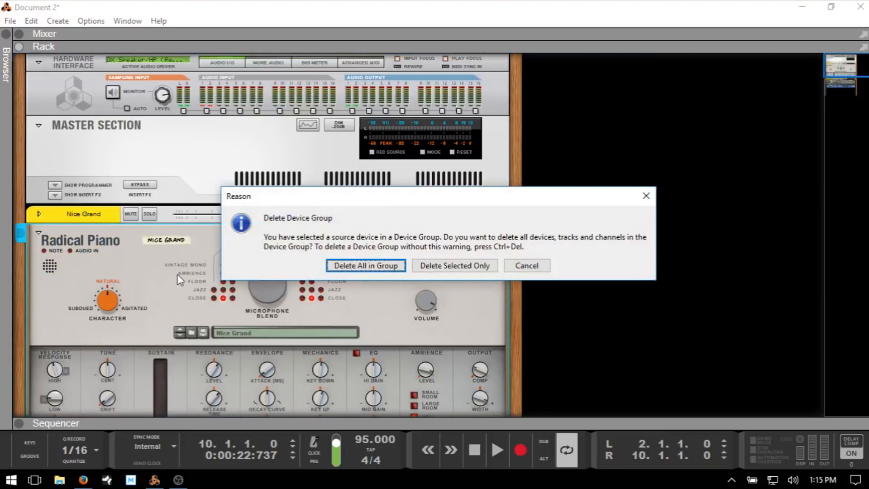
key("Return")
left_click(190, 267)
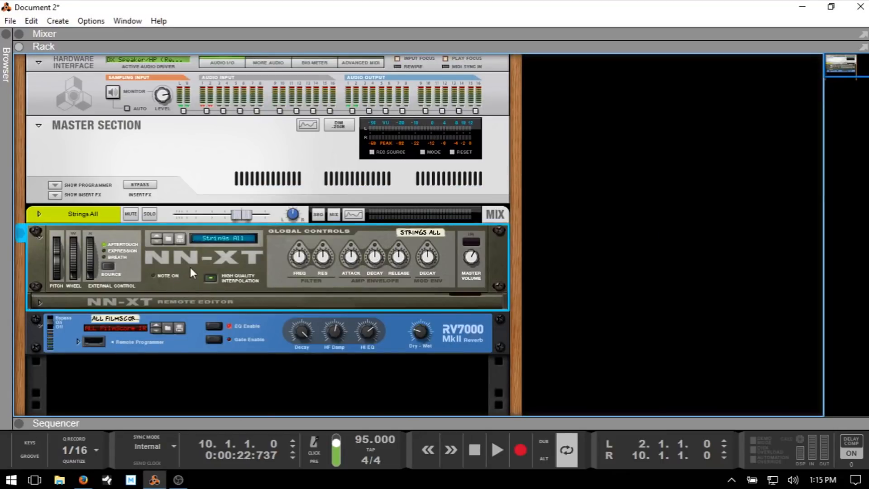
key("Delete")
key("Escape")
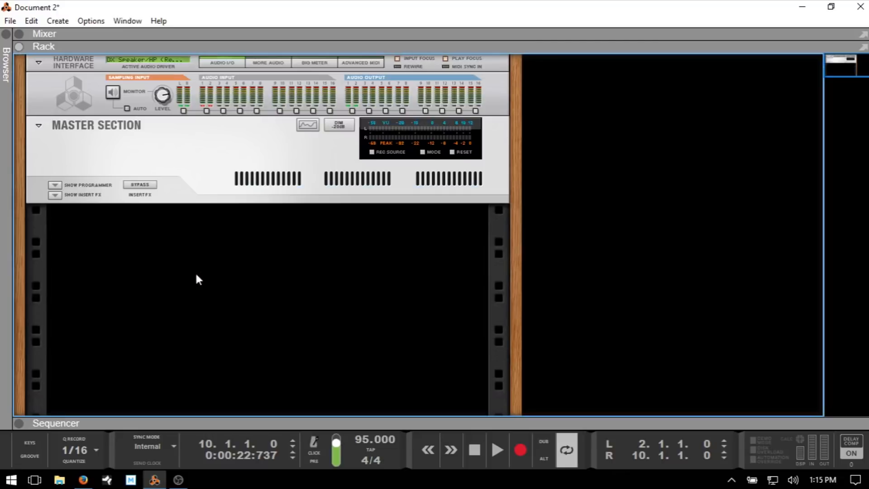
Show the browser and open the Loops folder in My Library.
key("F3")
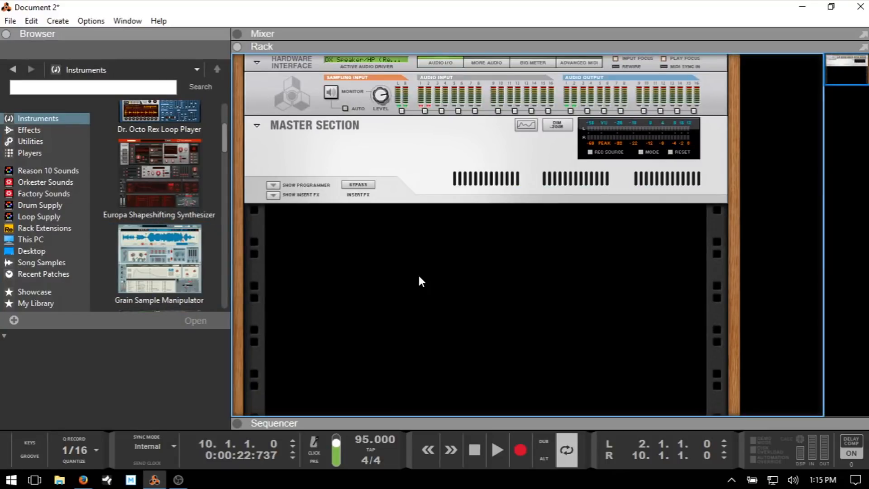
left_click(139, 147)
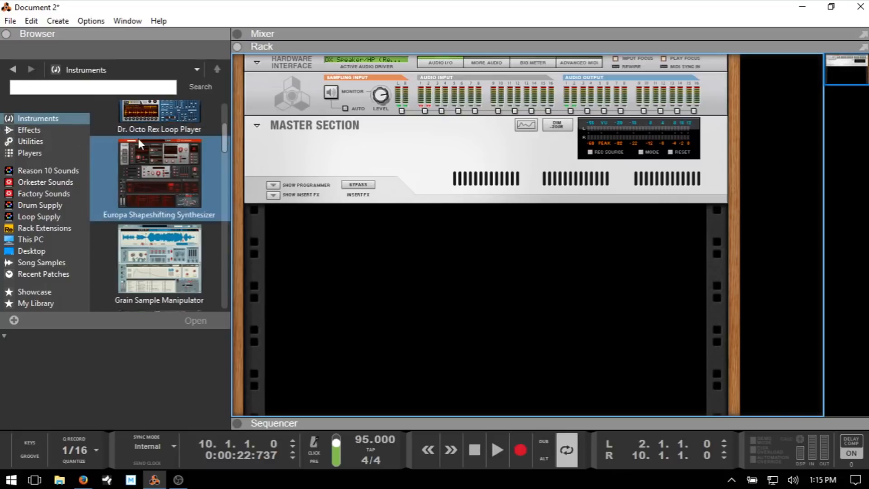
scroll(162, 148, "up", 3)
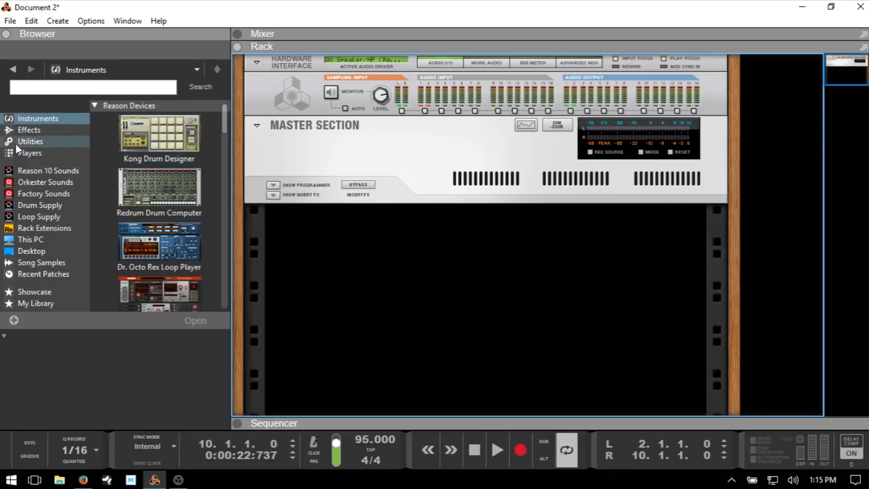
left_click(34, 303)
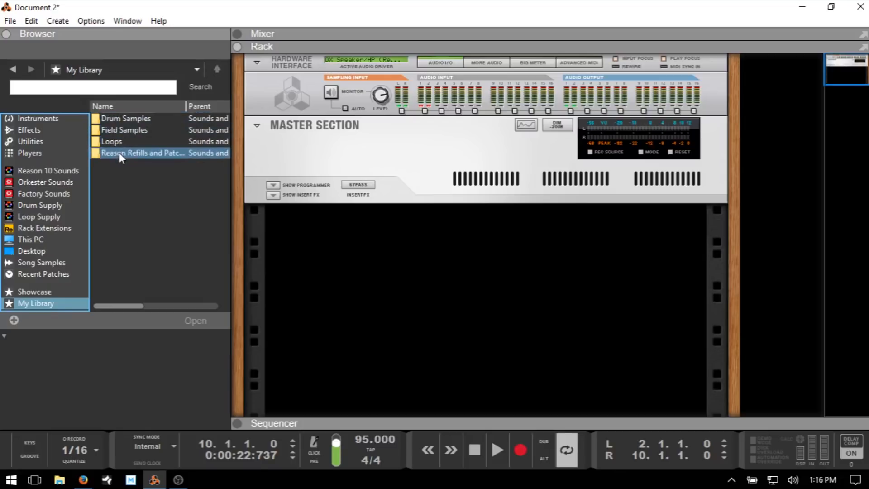
double_click(112, 141)
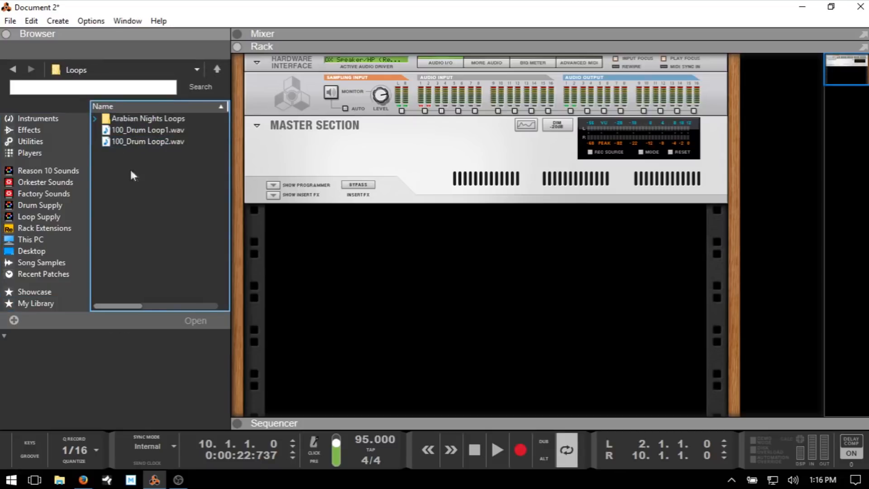
Create an audio track in the empty sequencer.
key("F7")
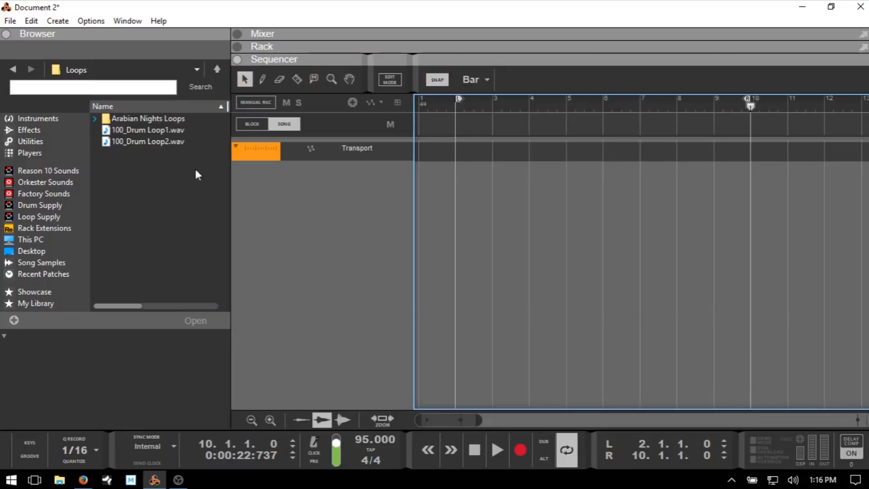
right_click(341, 201)
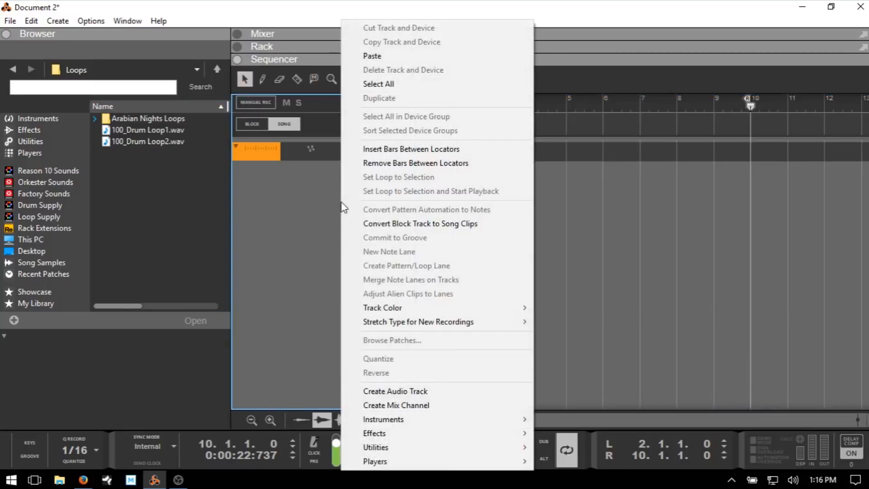
left_click(425, 392)
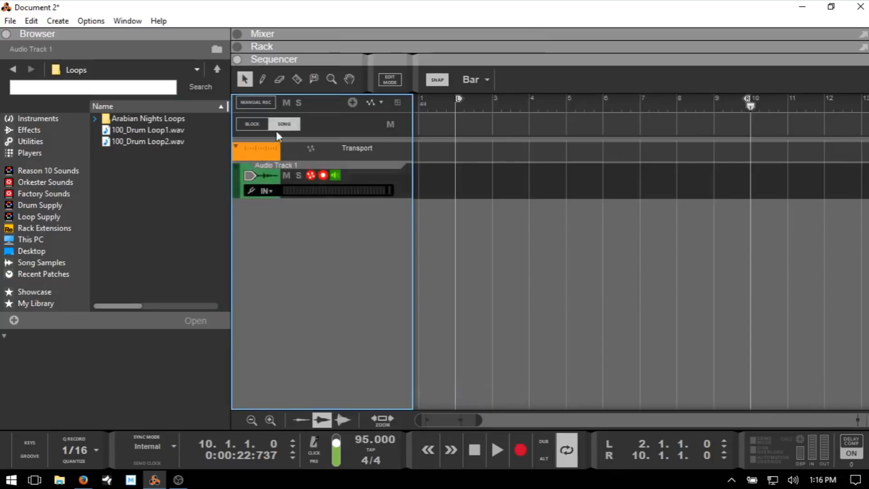
Import 100_Drum Loop1.wav onto the audio track at bar 2 and stop the file's preview.
left_click(123, 131)
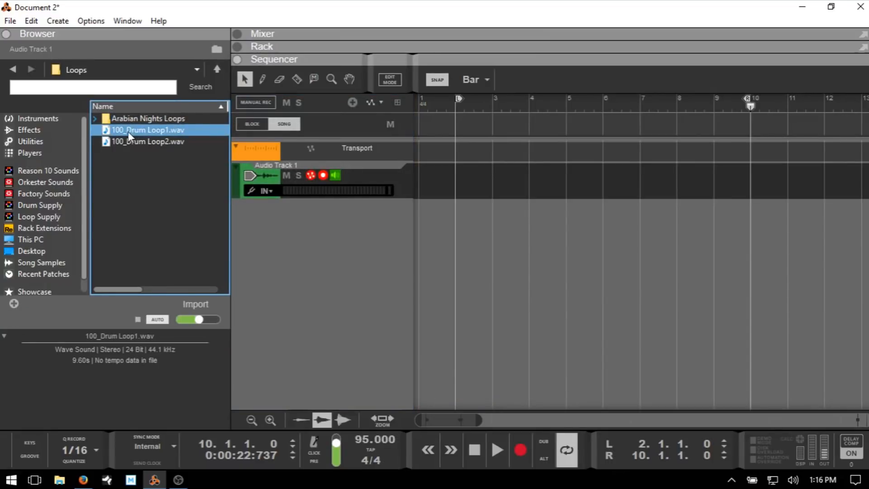
left_click_drag(129, 131, 460, 185)
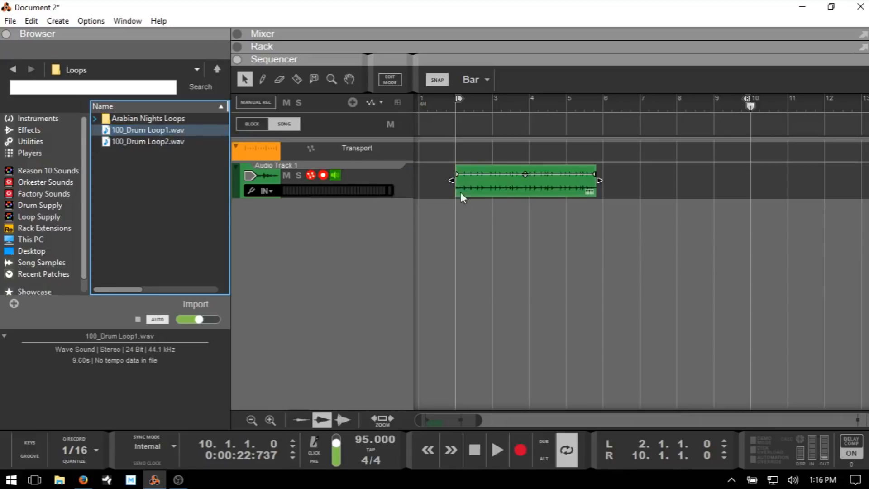
left_click(135, 321)
Play back the imported drum loop twice from bar 2 to check its timing against the song tempo.
key("KP_1")
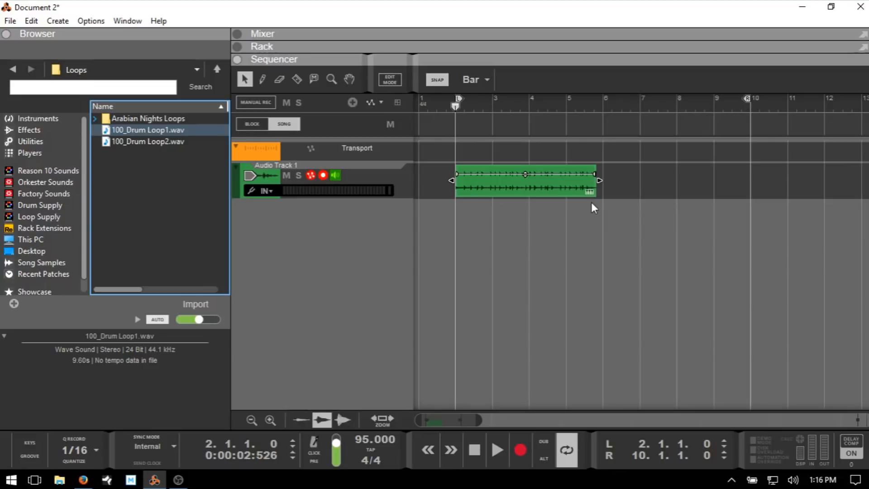
key("space")
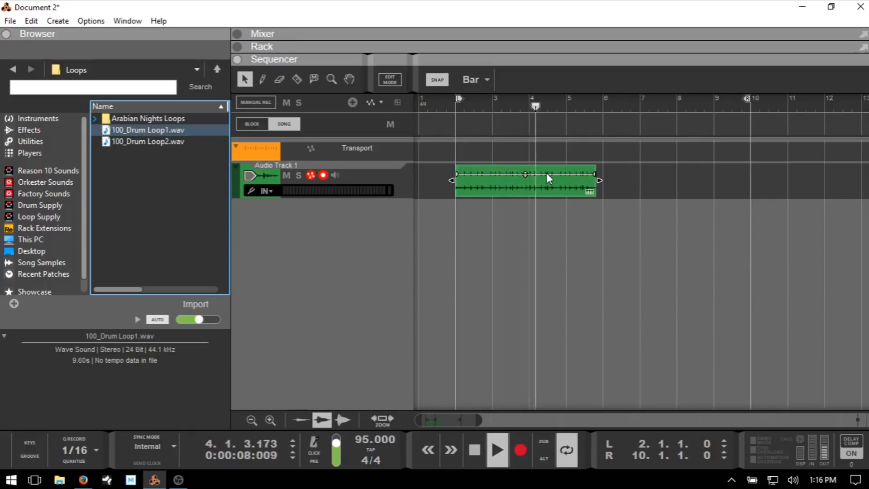
key("space")
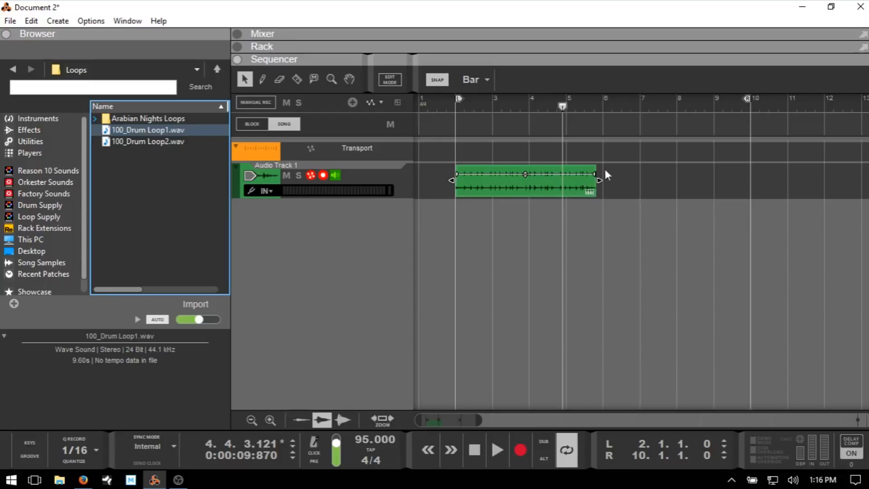
left_click(457, 104)
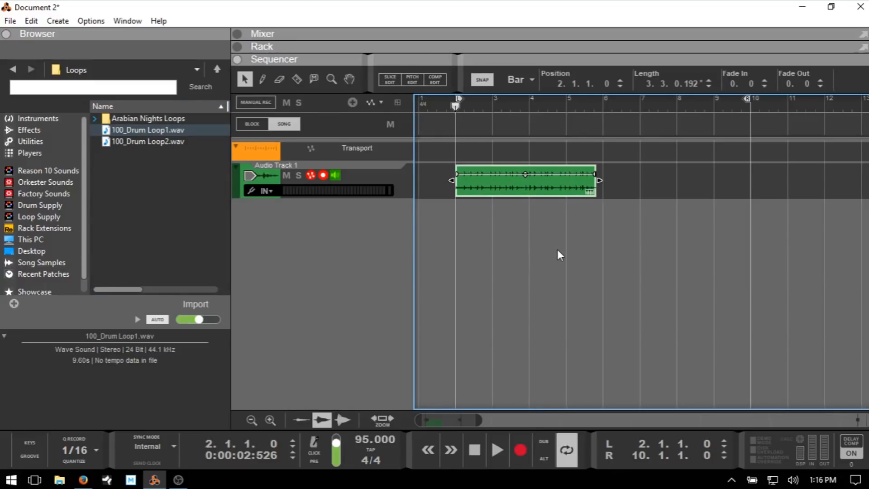
key("c")
key("c")
key("space")
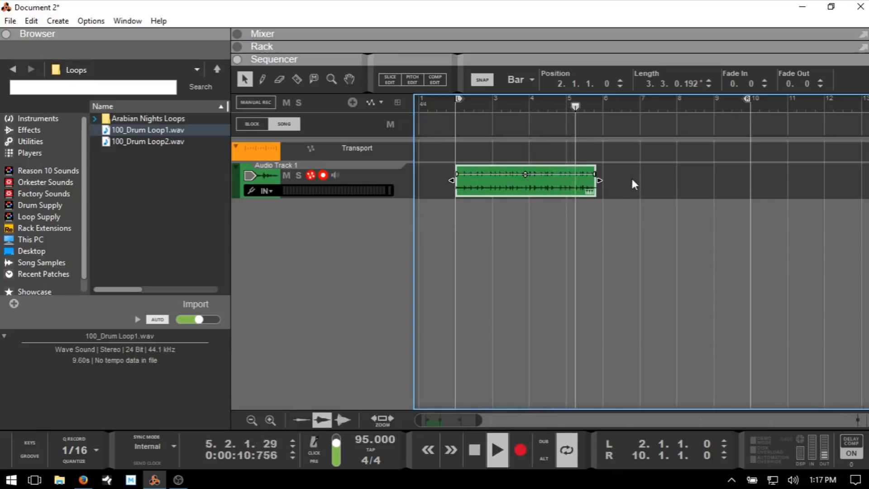
key("space")
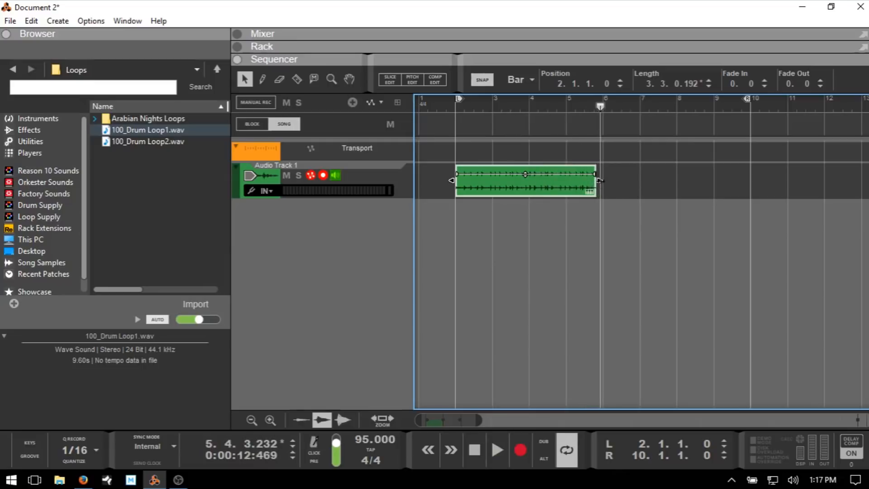
Stretch the drum loop clip to four bars so it ends at bar 6, and return the song position to bar 2.
left_click_drag(599, 181, 606, 181)
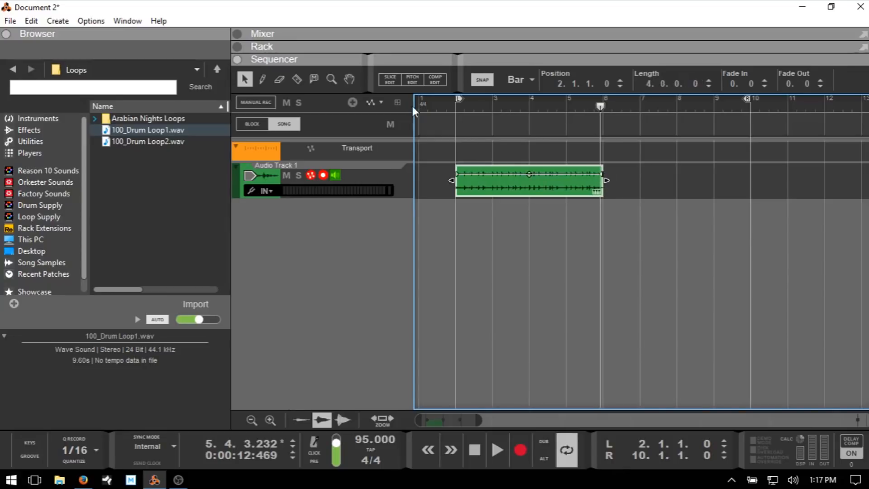
left_click(454, 108)
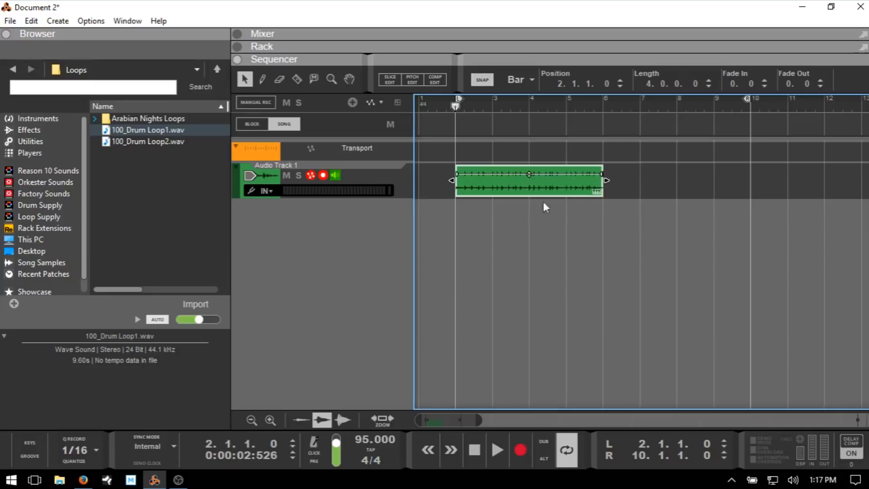
Play the stretched drum loop from bar 2 and set the song tempo to 120 BPM during playback.
left_click(115, 129)
key("space")
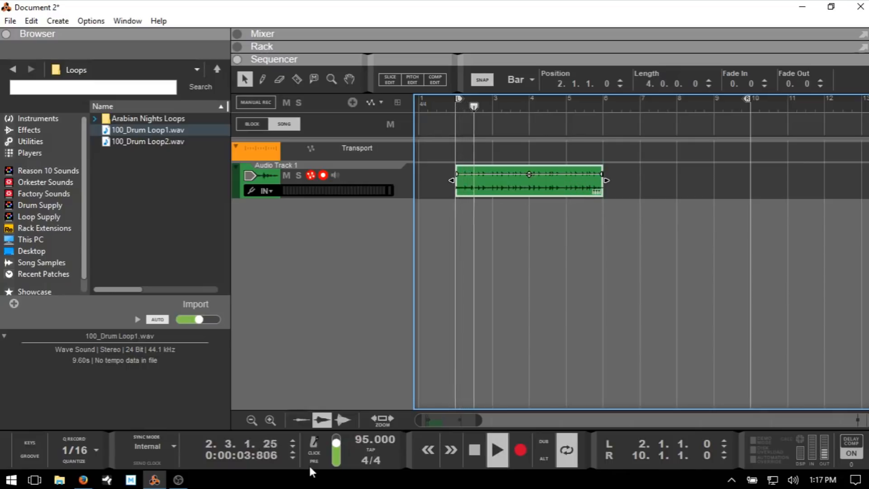
left_click(363, 440)
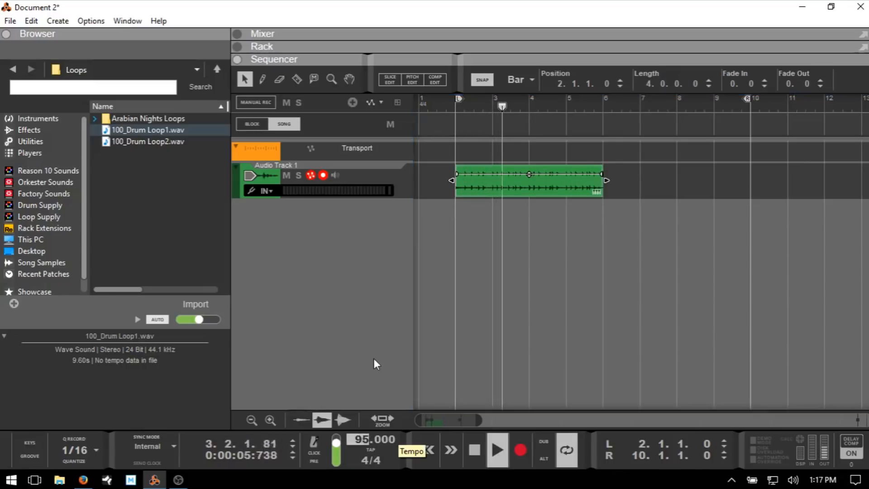
type("12")
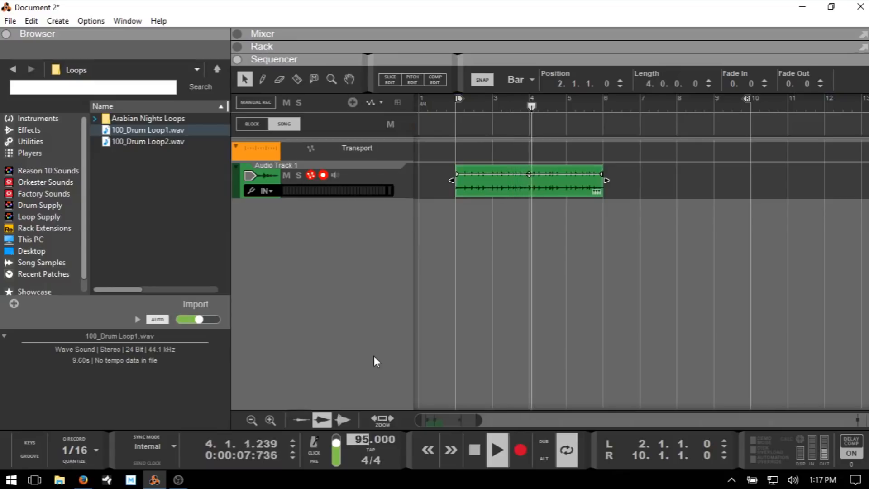
type("0")
key("Return")
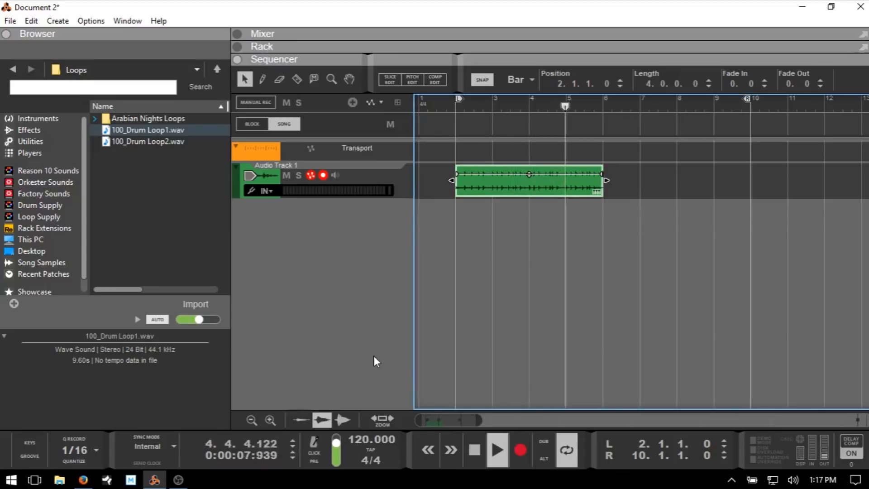
Set the song tempo to 110 BPM and replay the drum loop from bar 2.
left_click(360, 439)
double_click(361, 442)
type("100")
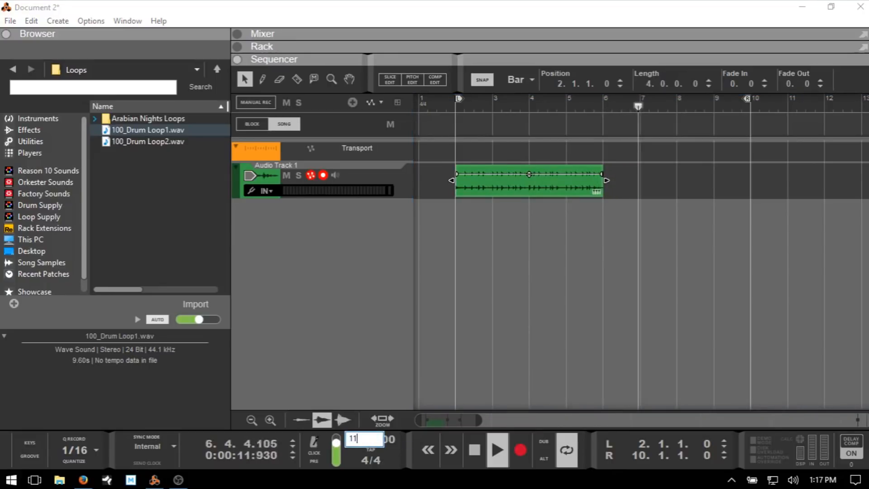
key("Return")
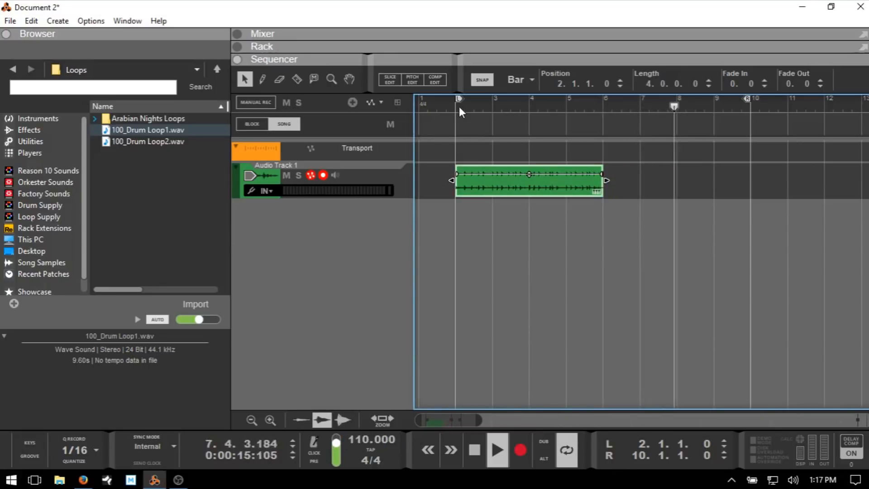
left_click(457, 105)
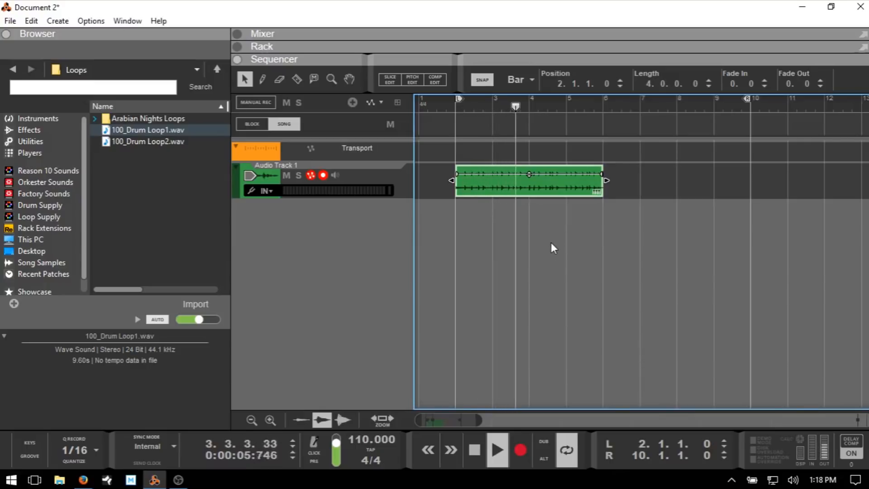
Set the song tempo to 80 BPM, replay the drum loop from bar 2 and stop playback.
left_click(358, 439)
type("80")
left_click(430, 231)
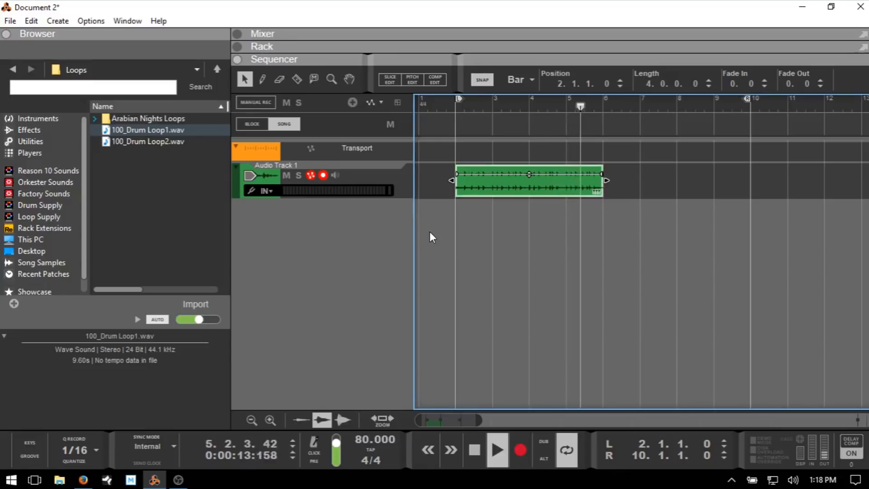
left_click(456, 106)
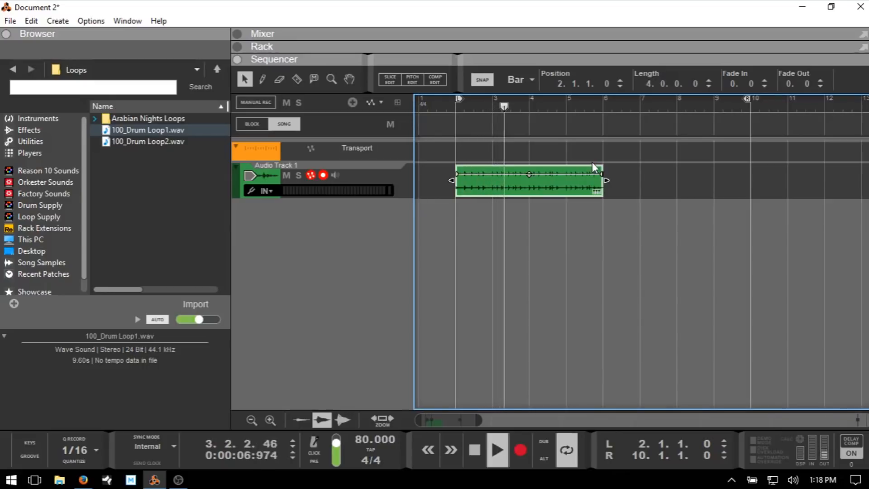
key("space")
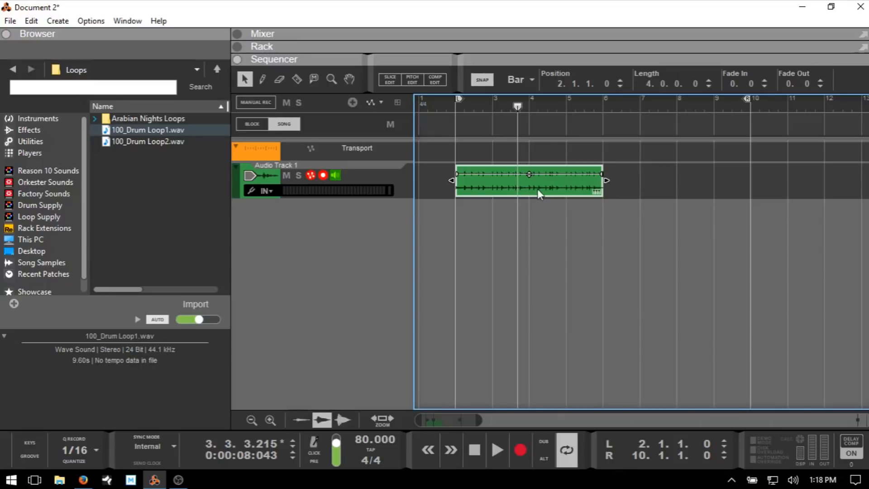
Open the drum loop clip for slice editing with its four bars filling the view.
double_click(538, 190)
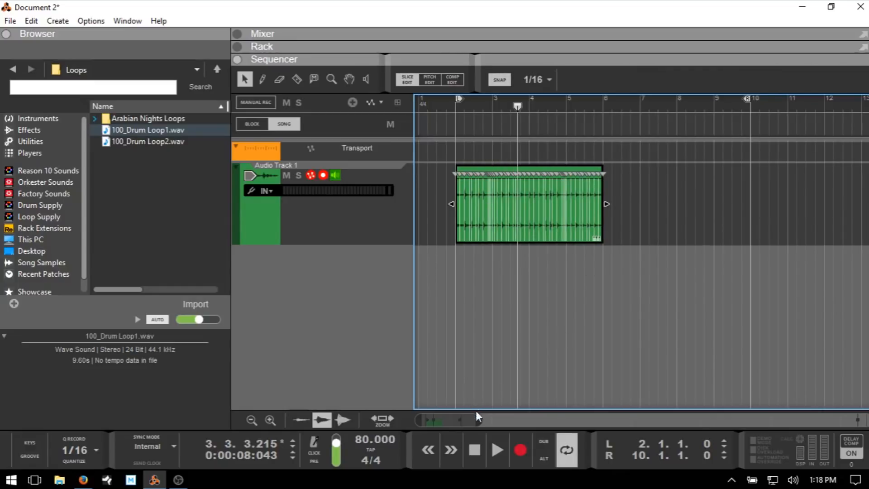
left_click_drag(477, 418, 439, 413)
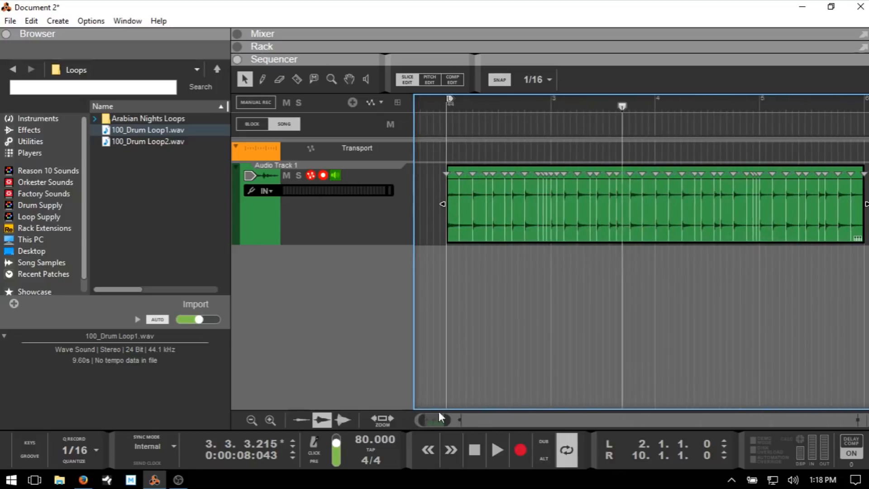
Delete the two clusters of closely spaced slice markers just before bar 3 and just before bar 5 in the drum clip.
left_click(537, 174)
left_click(548, 173, "shift")
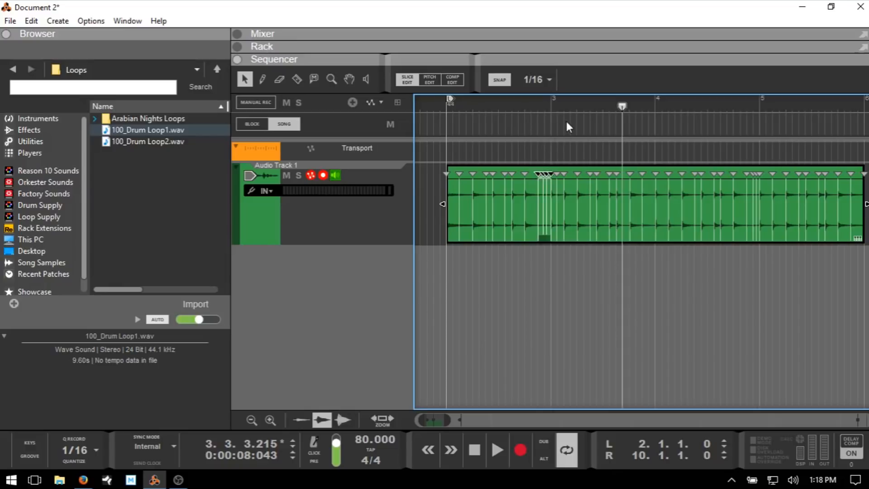
key("Delete")
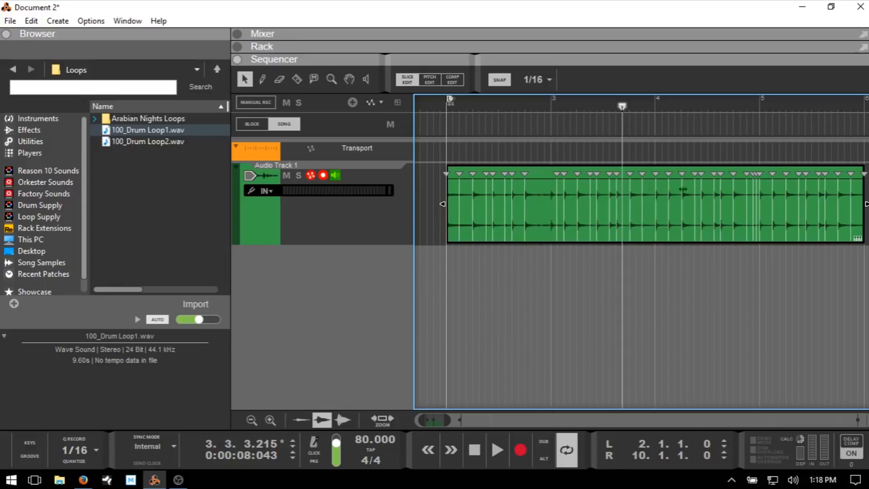
left_click(746, 175)
left_click(755, 174, "shift")
key("Delete")
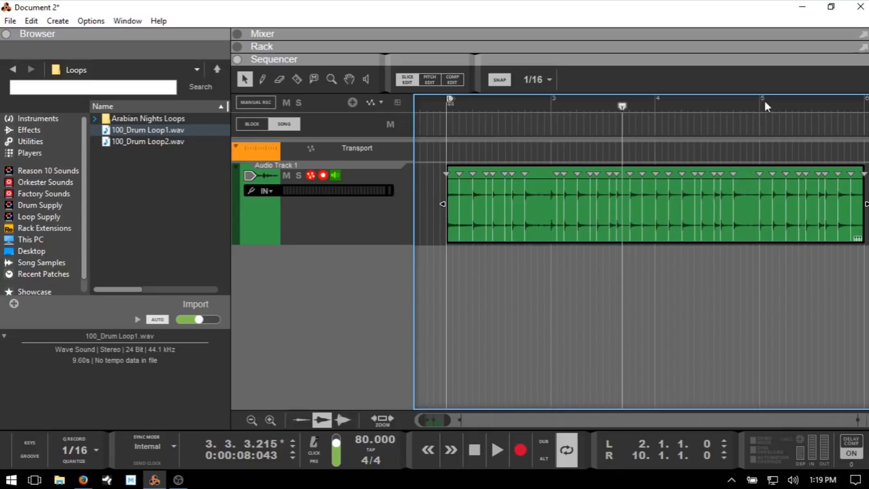
Bounce the sliced drum clip to a REX loop.
right_click(534, 211)
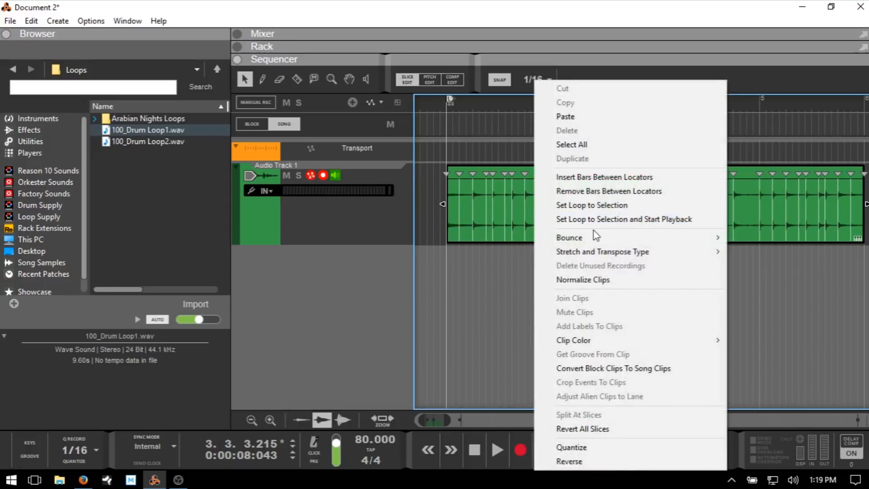
mouse_move(601, 242)
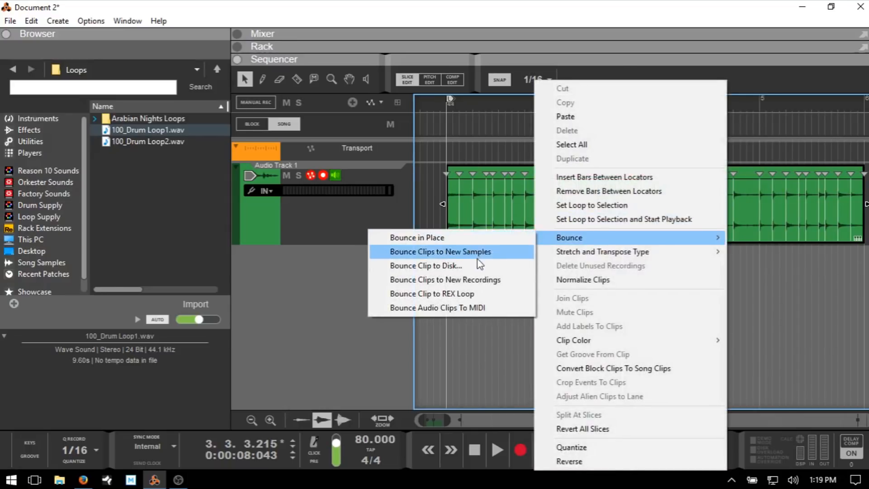
left_click(484, 294)
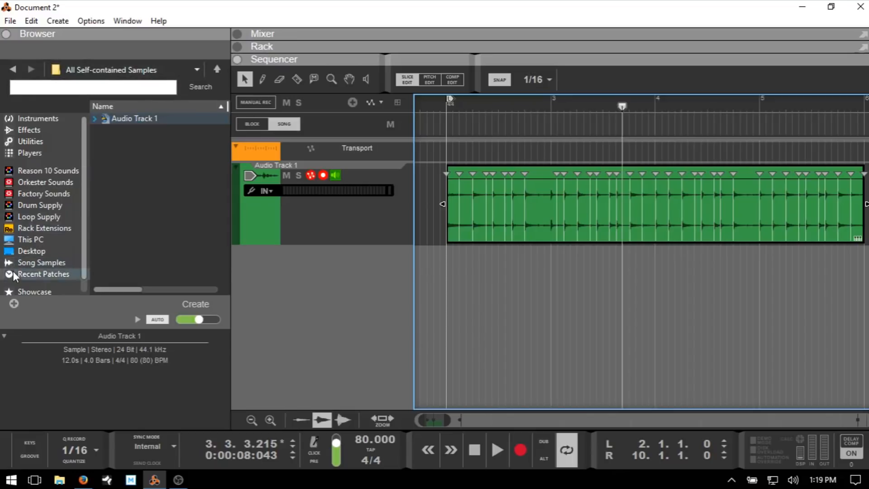
Locate the bounced Audio Track 1 loop among the song's All Self-contained Samples.
left_click(39, 262)
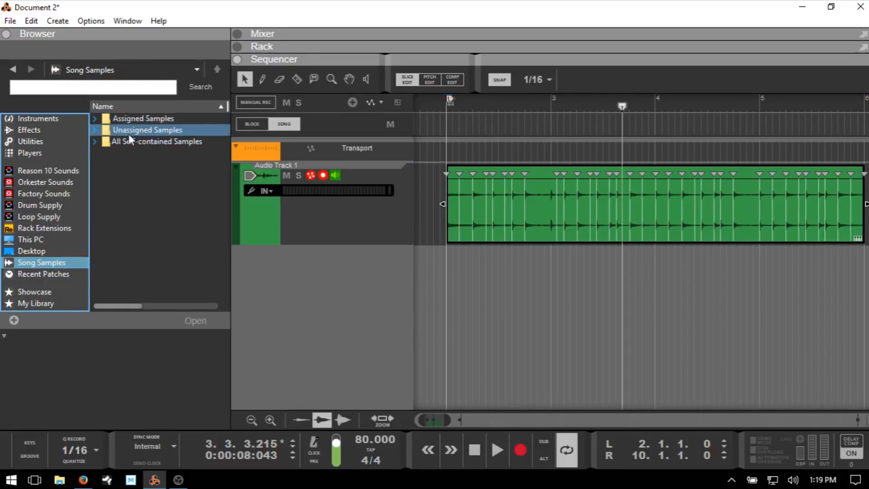
double_click(150, 142)
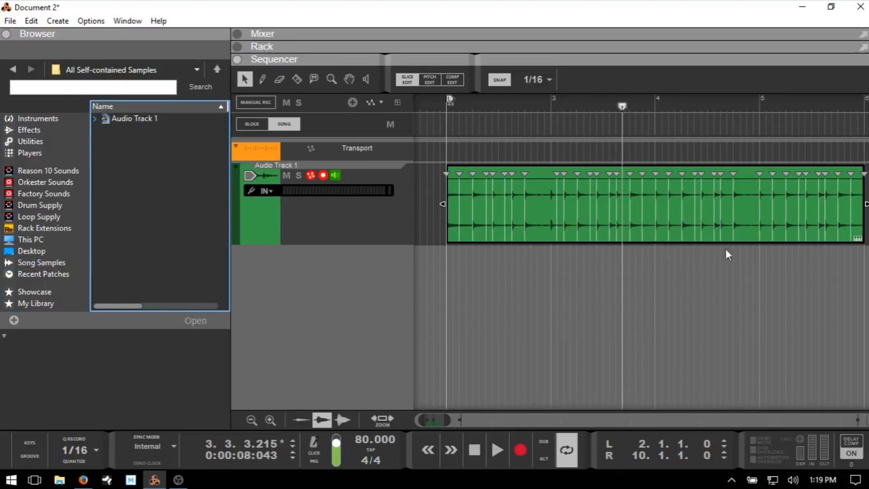
left_click(113, 119)
Leave slice editing, delete the original drum clip from the sequencer, and remove Audio Track 1 from the rack.
key("ctrl+e")
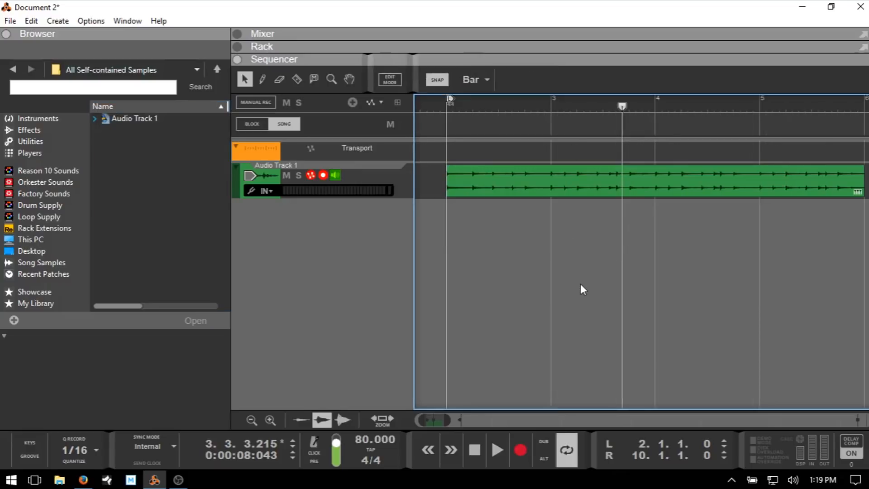
left_click(574, 195)
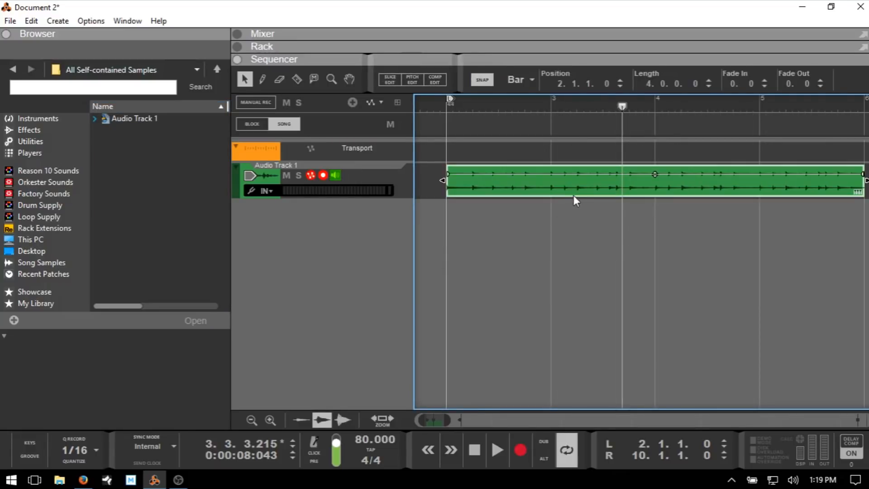
key("Delete")
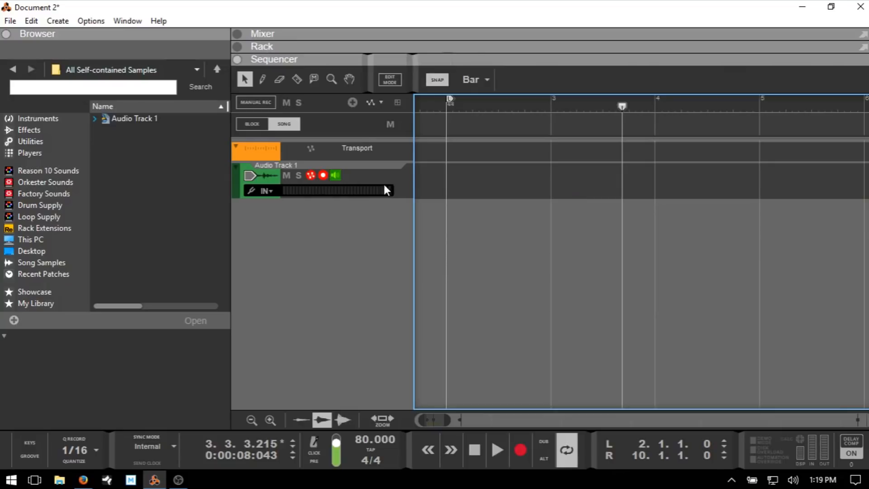
right_click(404, 183)
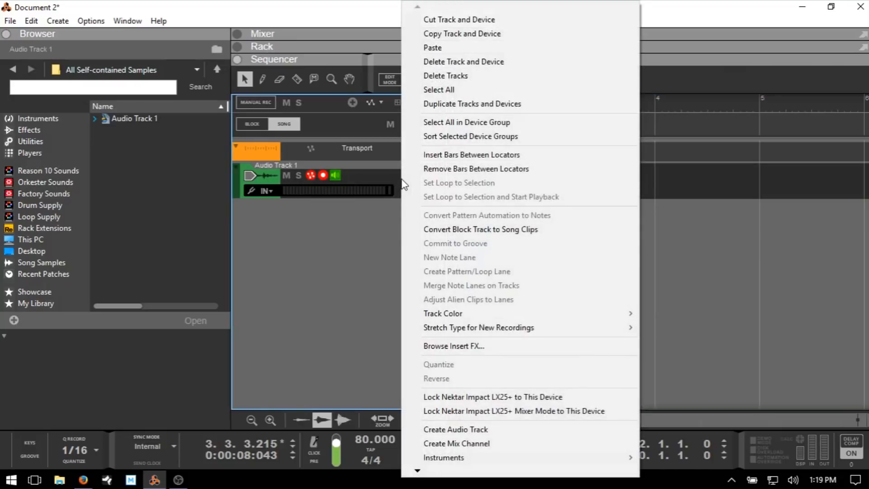
left_click(340, 282)
key("F6")
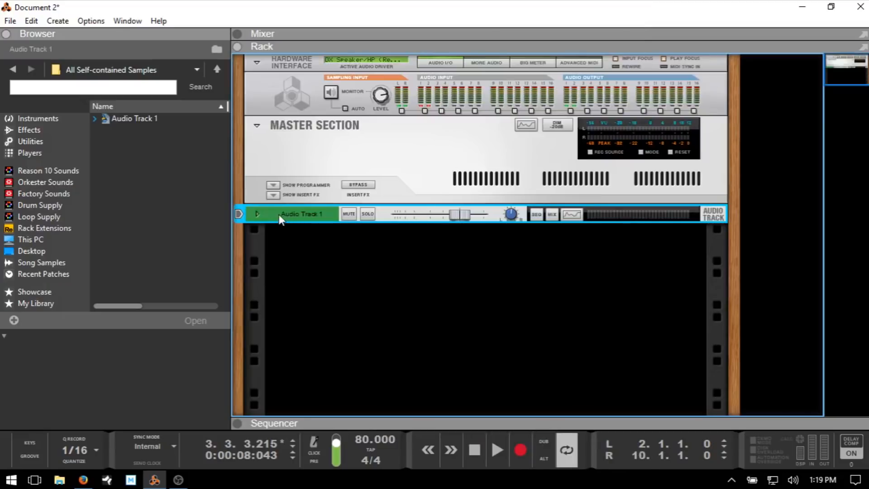
key("Delete")
key("Return")
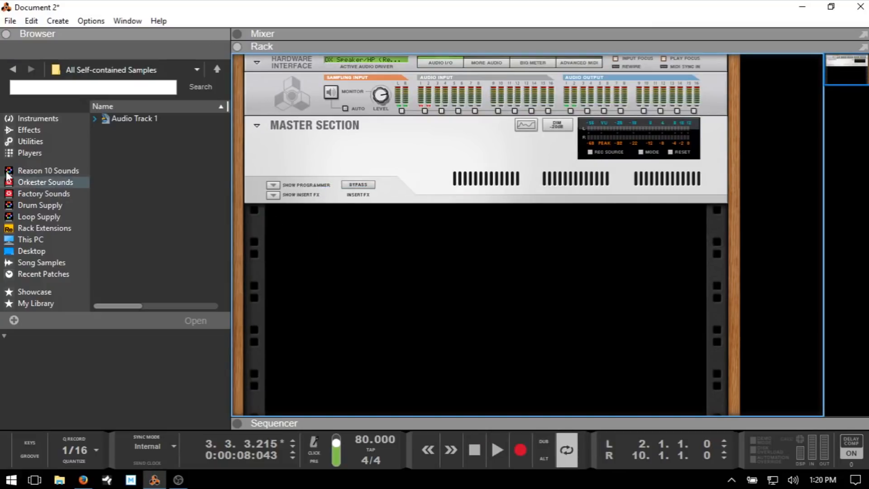
Add a Dr. OctoRex loop player to the rack and reset it to an empty patch.
left_click(34, 118)
left_click(129, 237)
left_click_drag(130, 237, 372, 277)
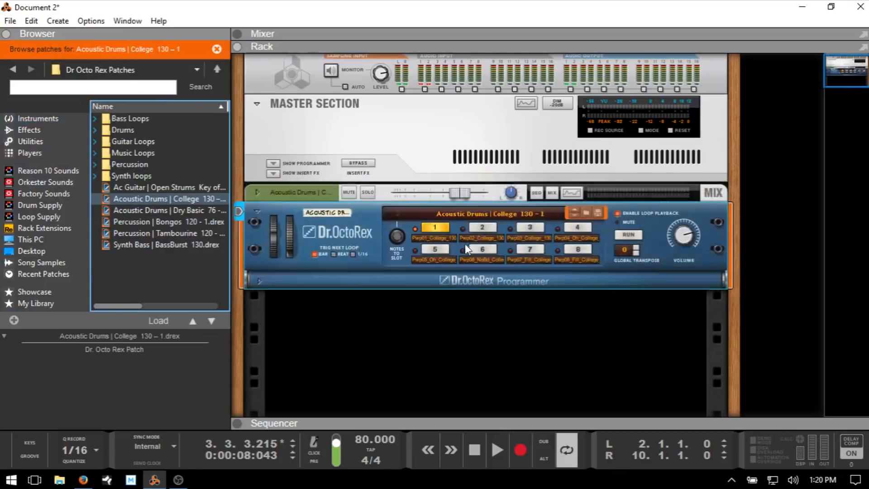
right_click(362, 261)
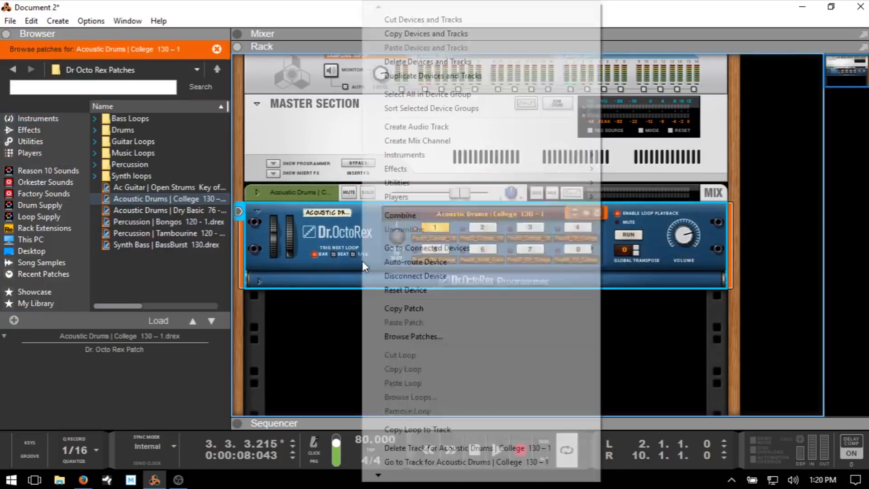
left_click(392, 289)
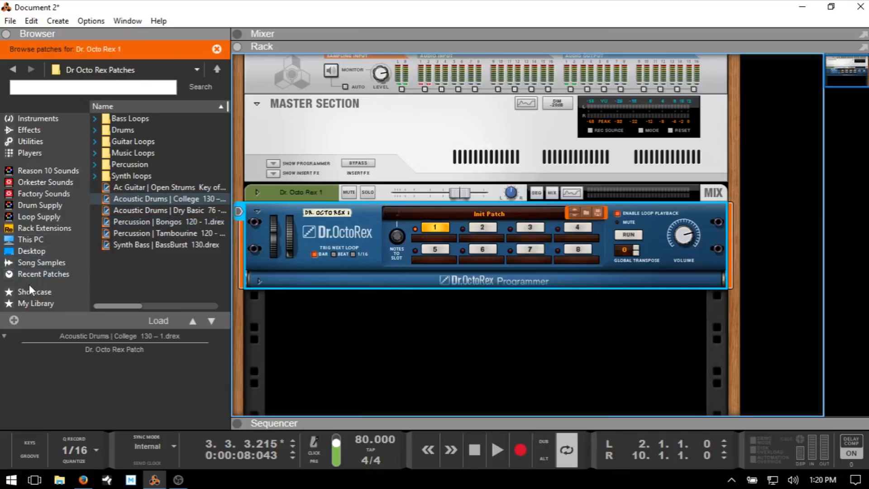
Load the Audio Track 1 loop from All Self-contained Samples into slot 1 of Dr. OctoRex.
left_click(47, 262)
left_click(148, 129)
double_click(129, 141)
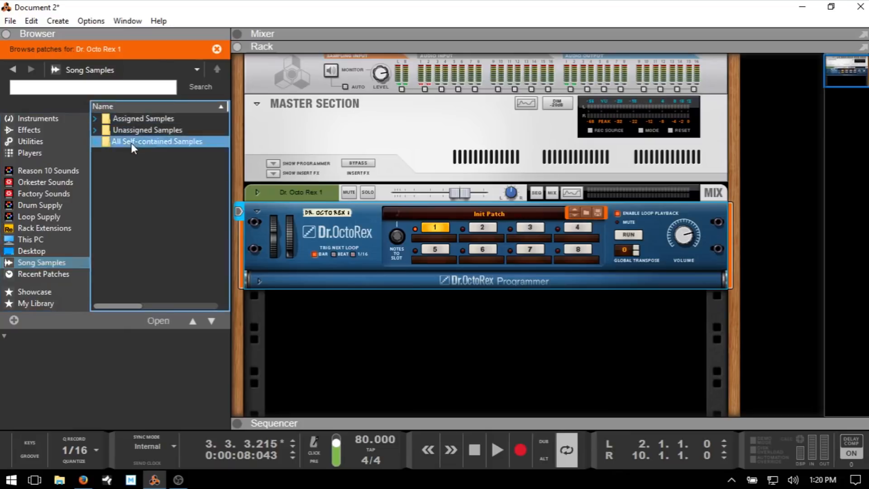
left_click(121, 119)
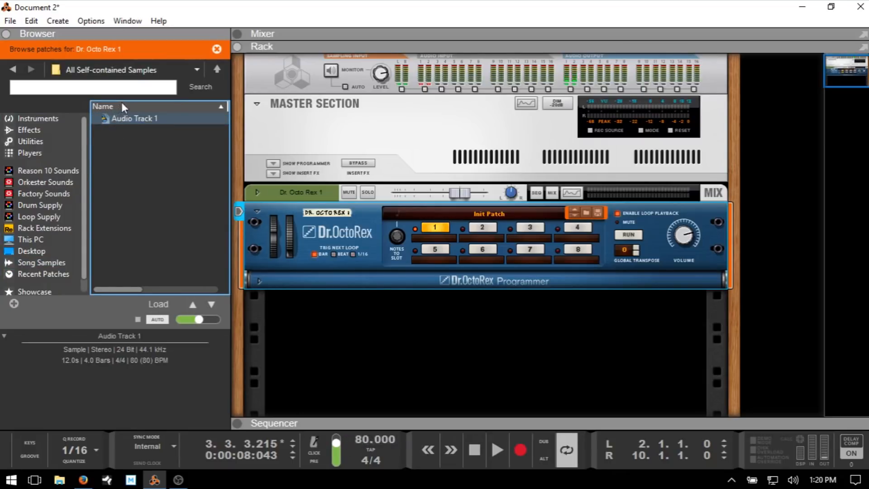
left_click_drag(130, 116, 393, 256)
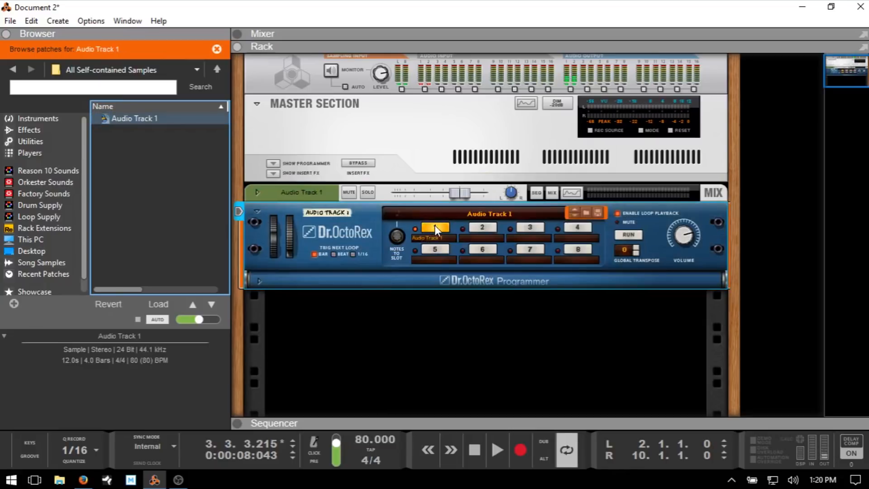
Stop the browser preview, start song playback, and set the tempo to 100 BPM.
left_click(138, 319)
key("space")
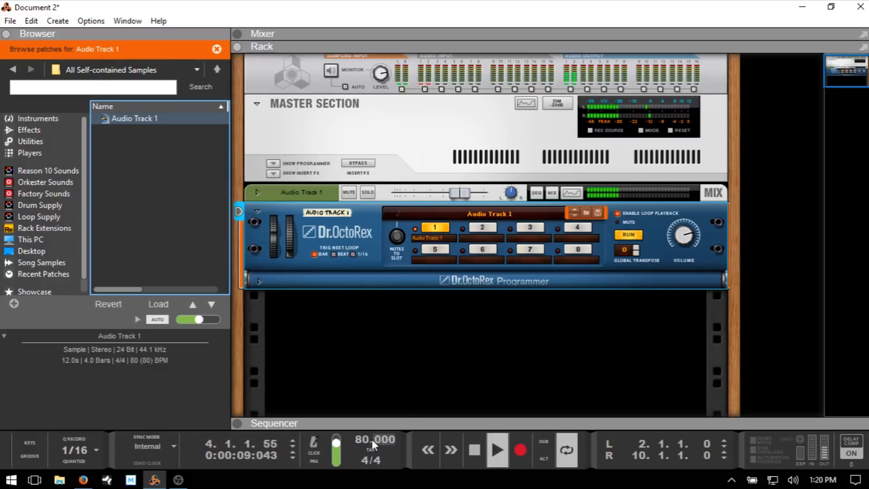
double_click(365, 440)
type("100")
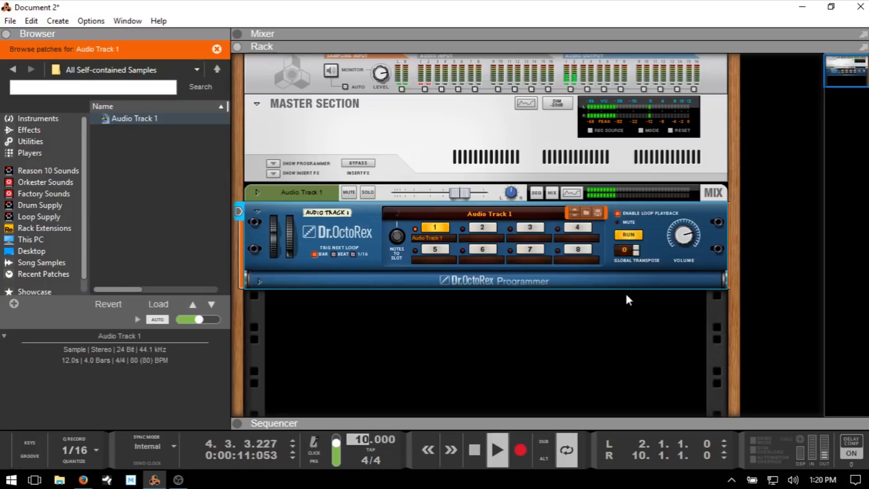
key("Return")
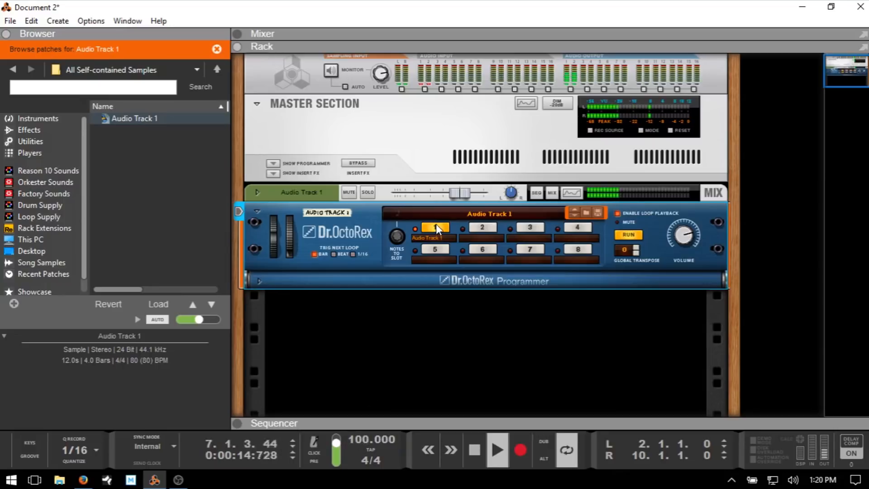
Expand the Dr. OctoRex programmer, stop playback, and enable Select Slice by MIDI.
left_click(256, 280)
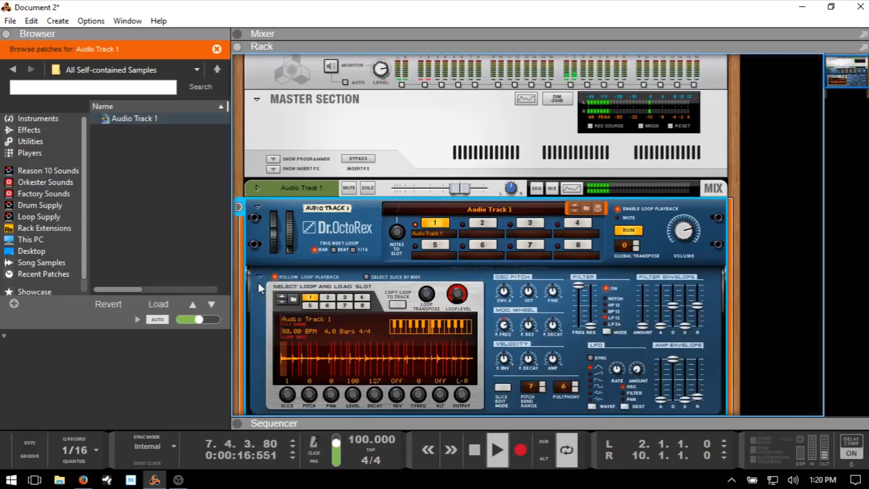
scroll(385, 256, "down", 2)
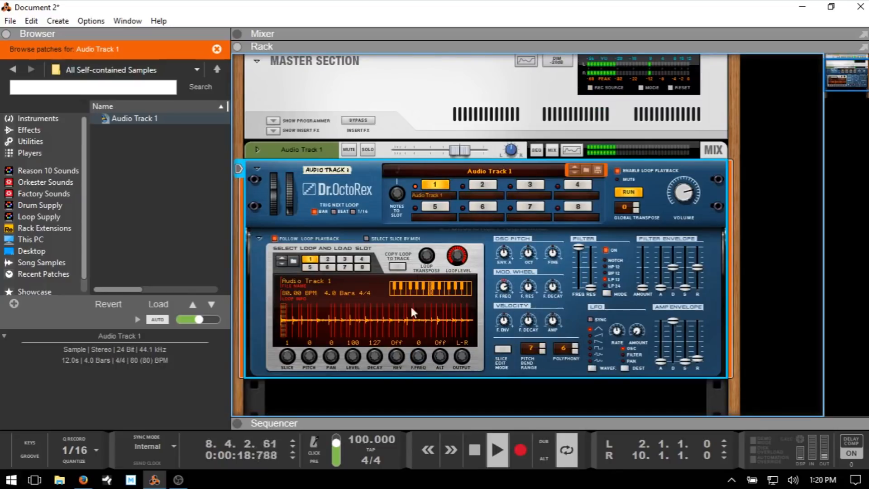
key("space")
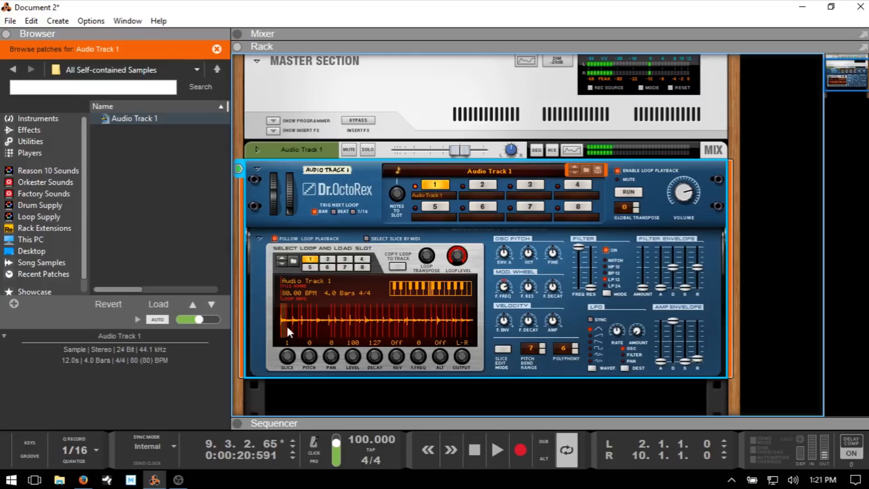
left_click(366, 239)
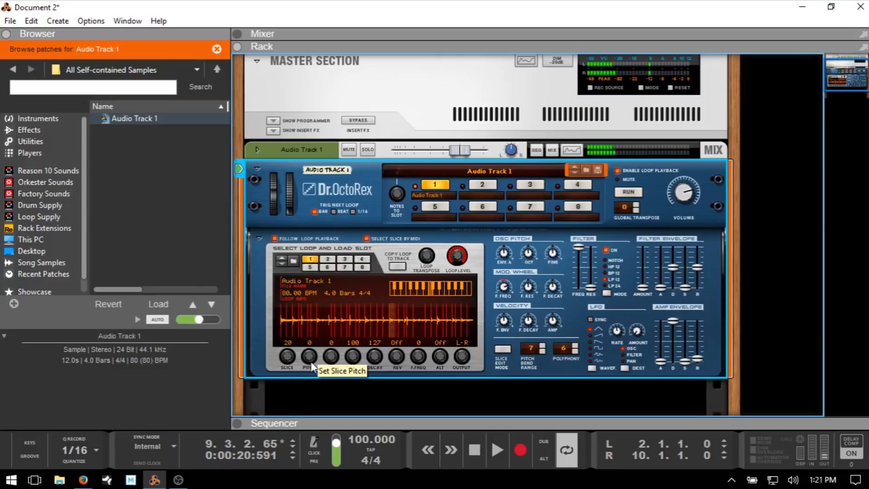
Set slice 20's pitch to 6 and its pan to 19, and adjust its reverse setting.
scroll(310, 359, "up", 5)
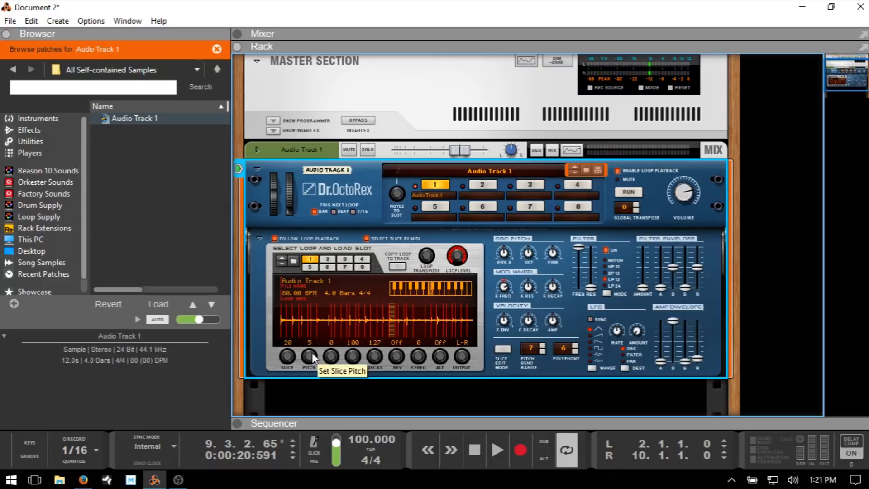
scroll(310, 360, "up", 1)
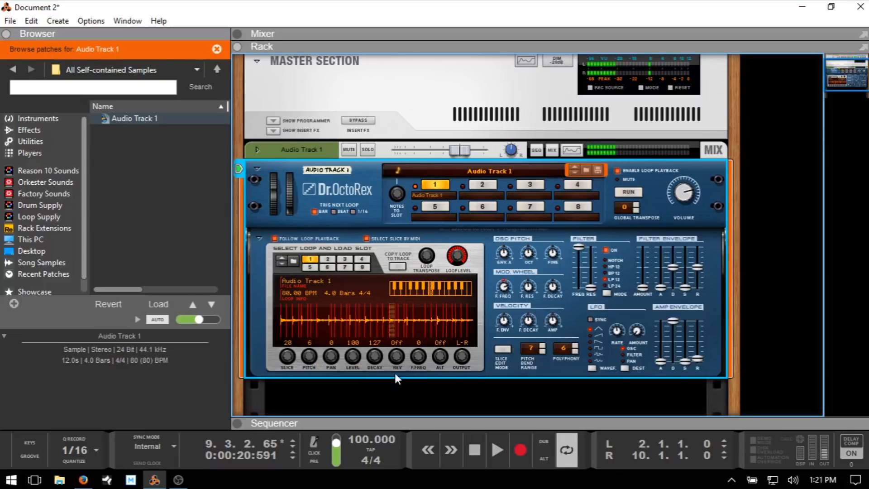
left_click_drag(330, 357, 332, 304)
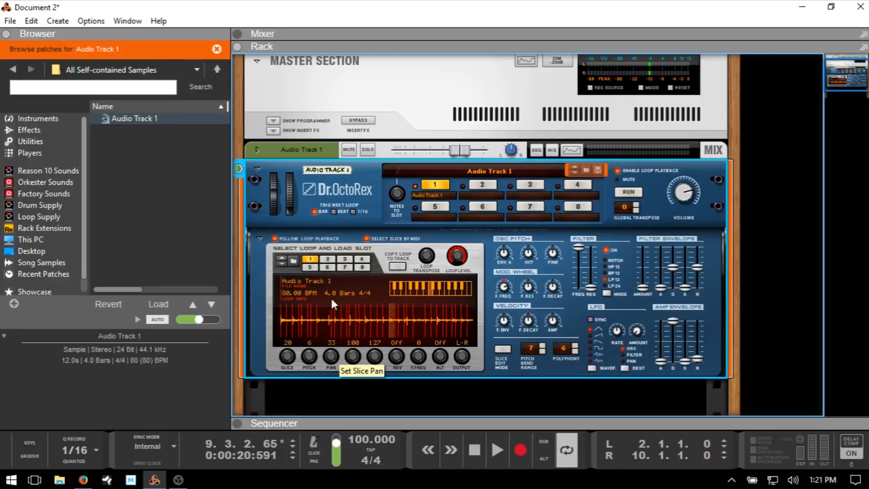
left_click_drag(331, 357, 335, 373)
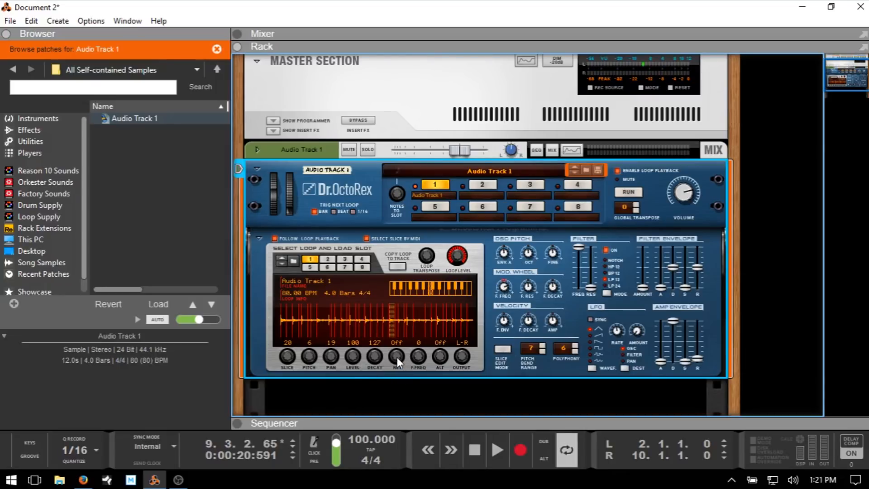
left_click_drag(398, 357, 398, 333)
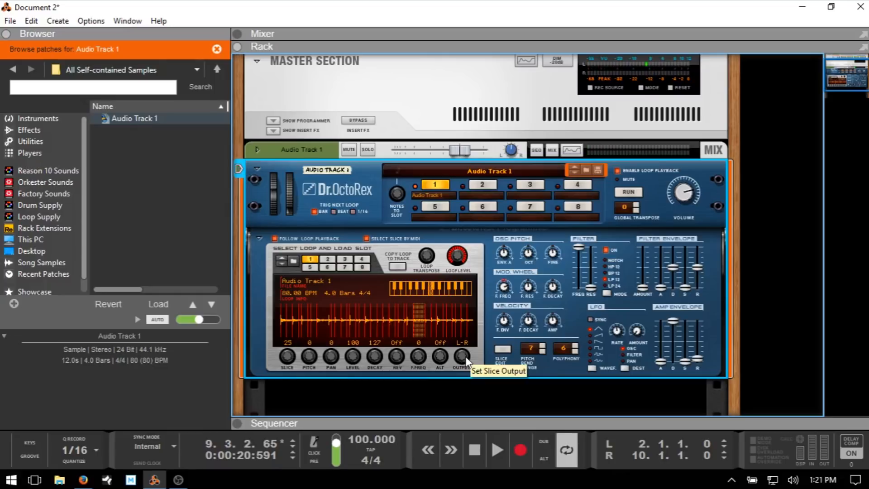
Examine the Dr. OctoRex slice outputs on the back of the rack and the available effect devices, and return to the front view.
key("Tab")
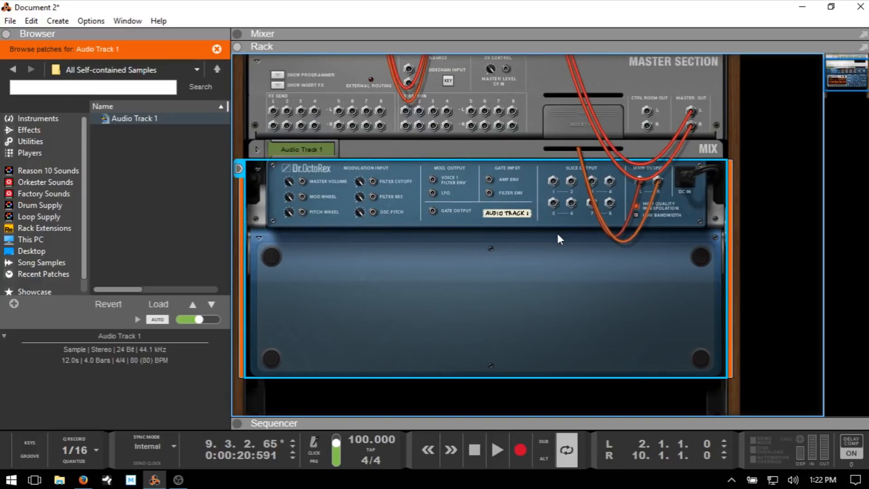
left_click(48, 131)
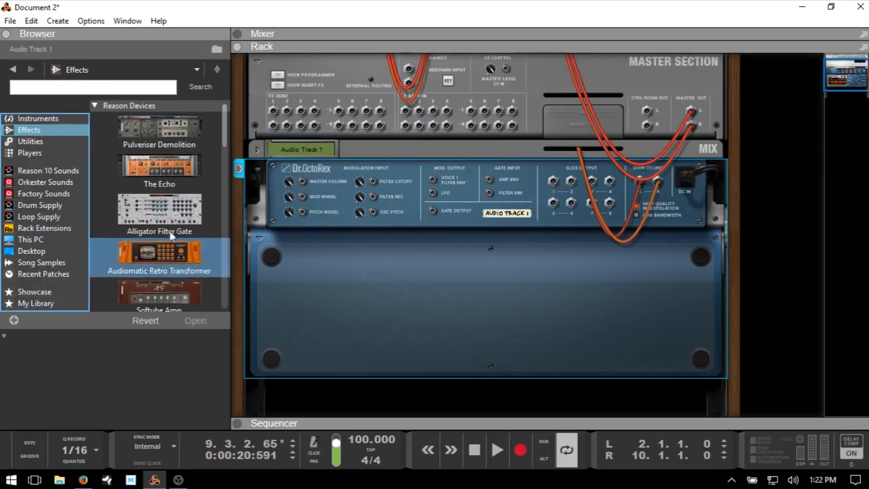
key("Tab")
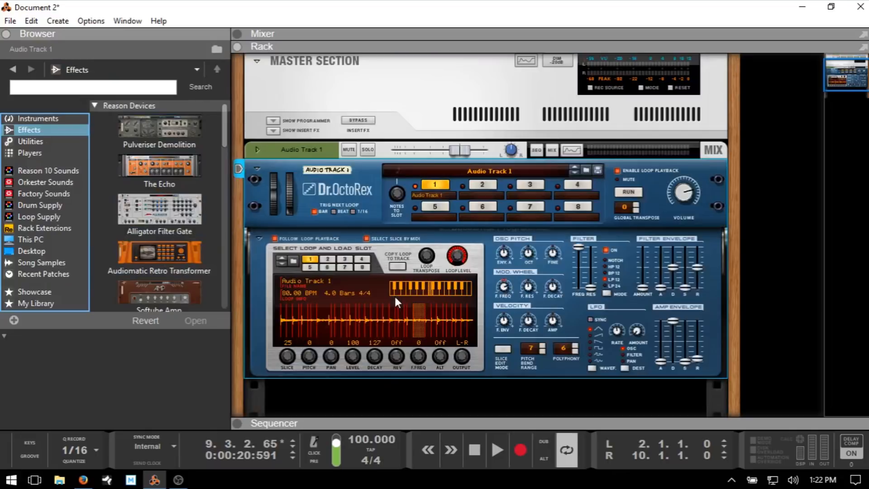
Delete the Dr. OctoRex together with everything in its device group.
left_click(362, 186)
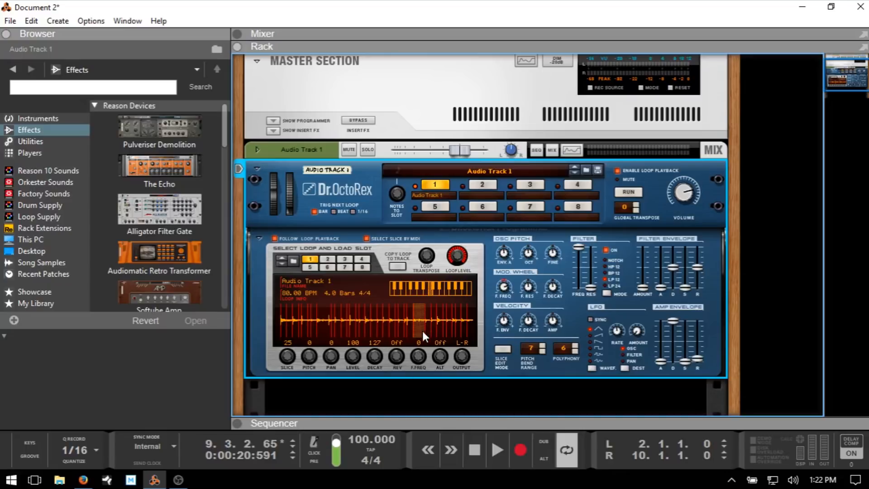
key("Delete")
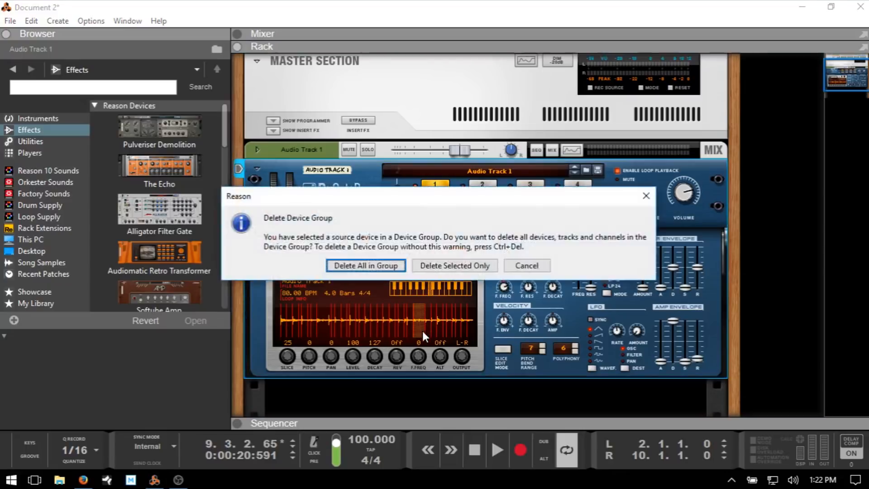
key("Return")
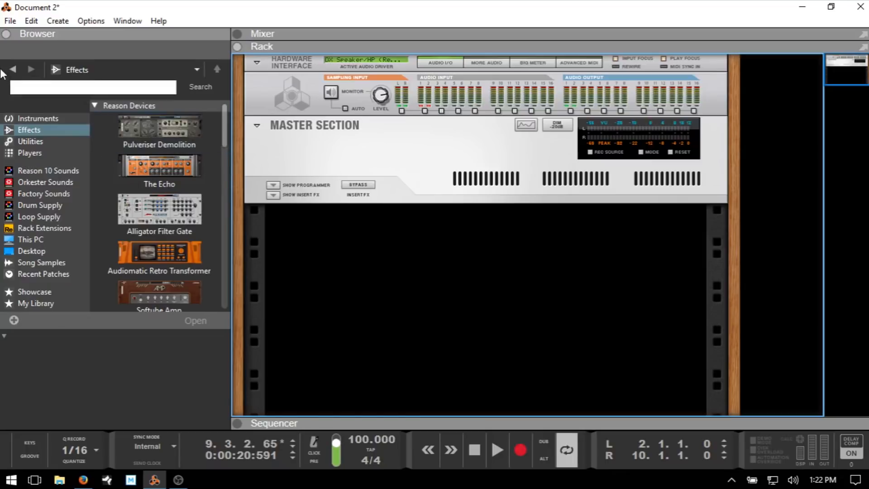
Add a Kong Drum Designer from the Reason instruments to the empty rack.
left_click(27, 119)
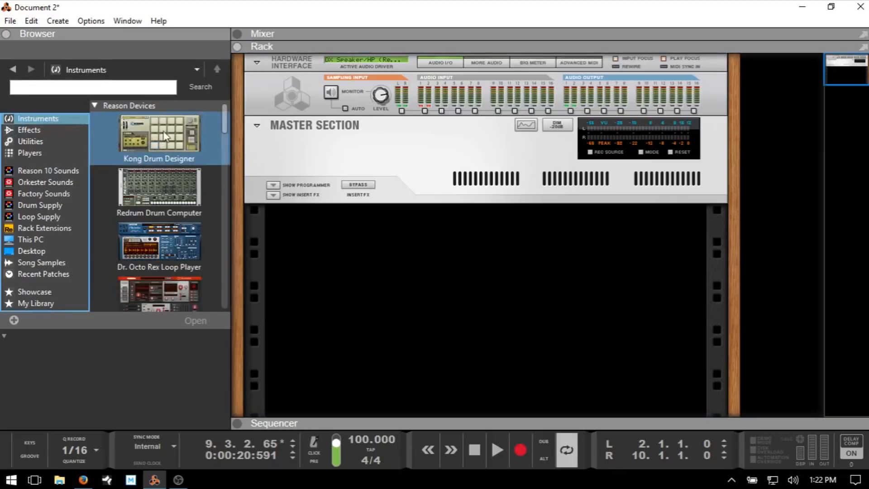
left_click_drag(148, 139, 468, 248)
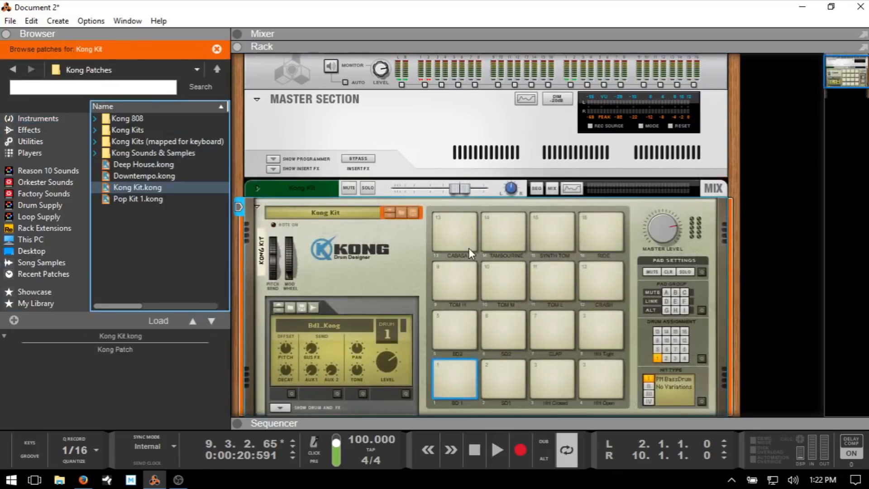
left_click(387, 267)
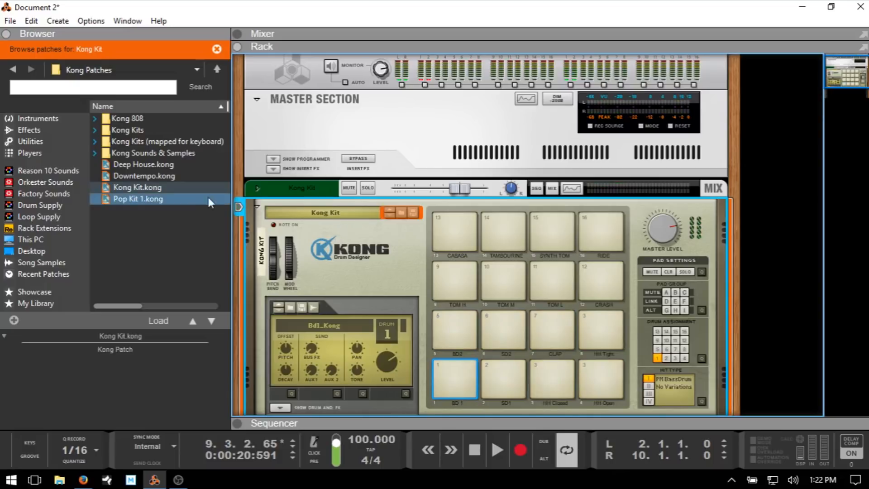
Load the 808 - (Accent Switch 125).kong patch from the Kong 808 folder into Kong.
double_click(126, 118)
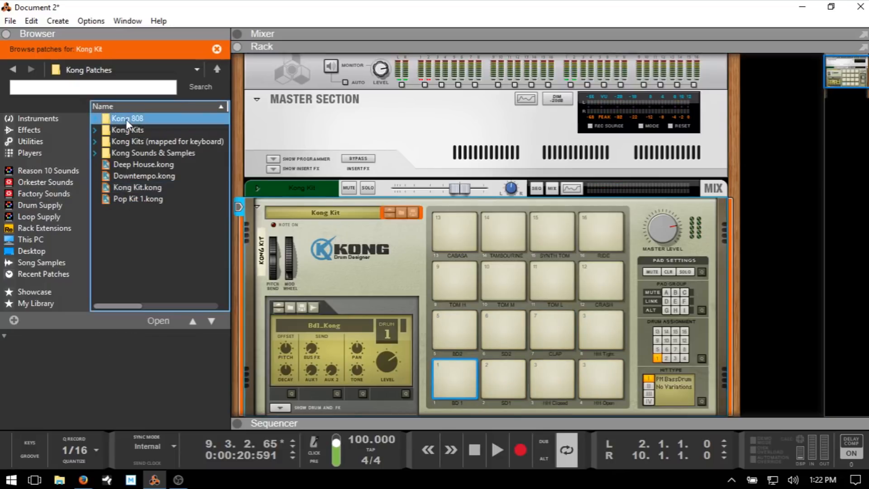
left_click(125, 119)
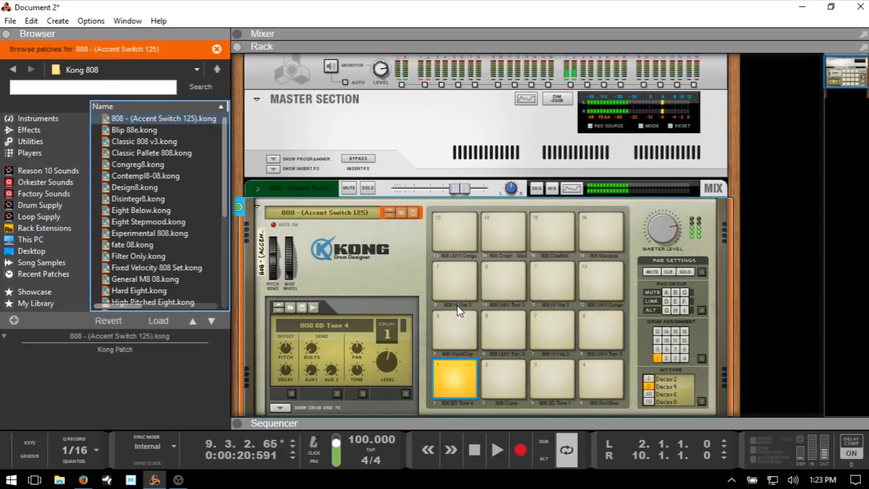
right_click(395, 269)
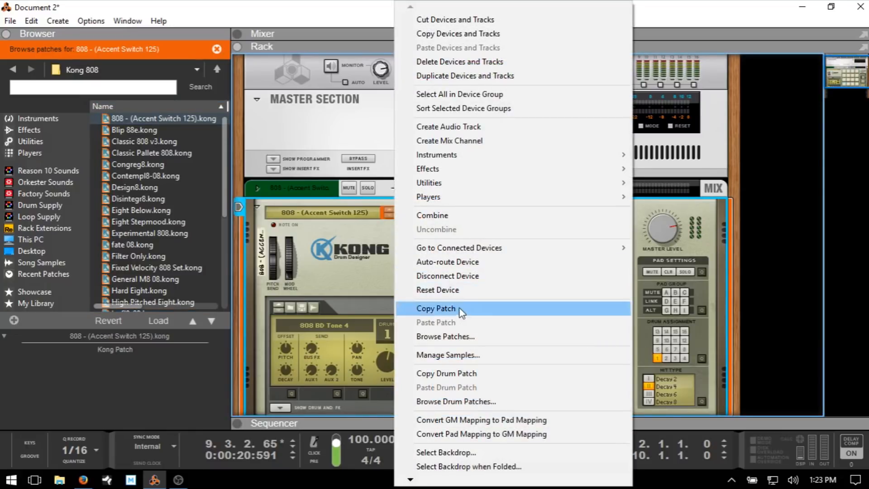
left_click(454, 292)
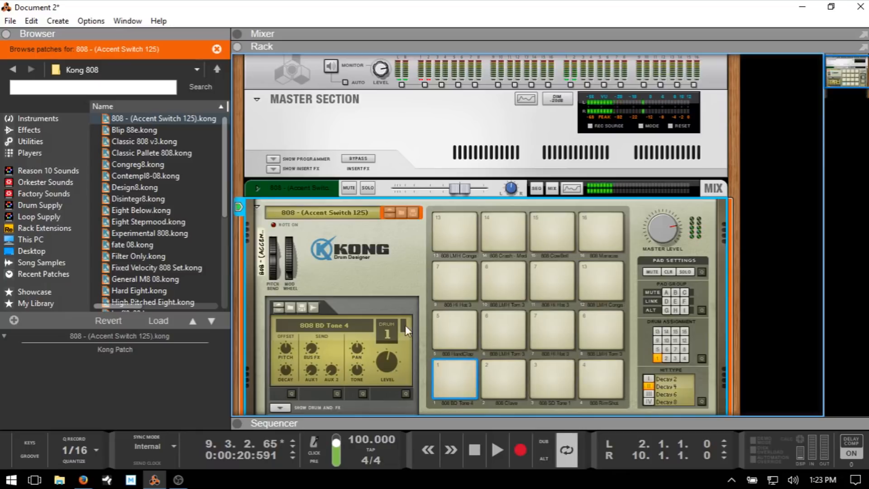
Show Kong's drum and FX section and look through pad 1's NN-Nano samples, ending with BD - Tone 4 D4.aif selected.
scroll(416, 326, "down", 1)
left_click(281, 369)
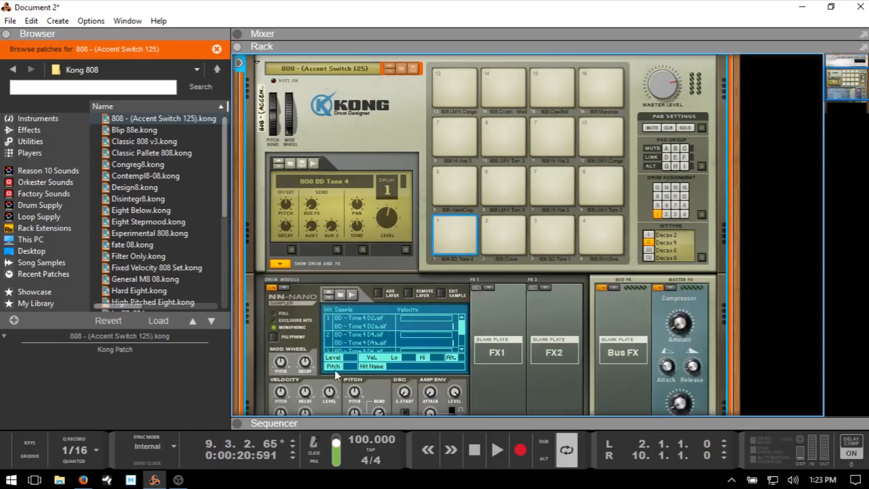
left_click(454, 232)
left_click(354, 316)
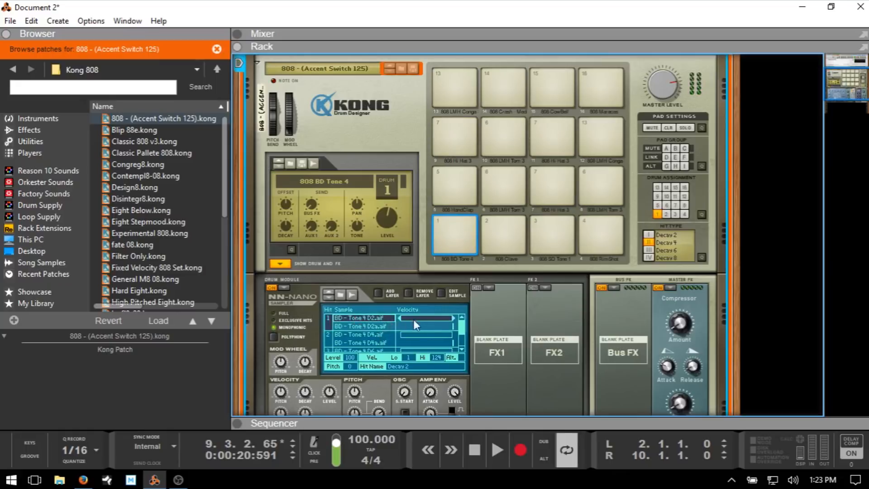
left_click(360, 326)
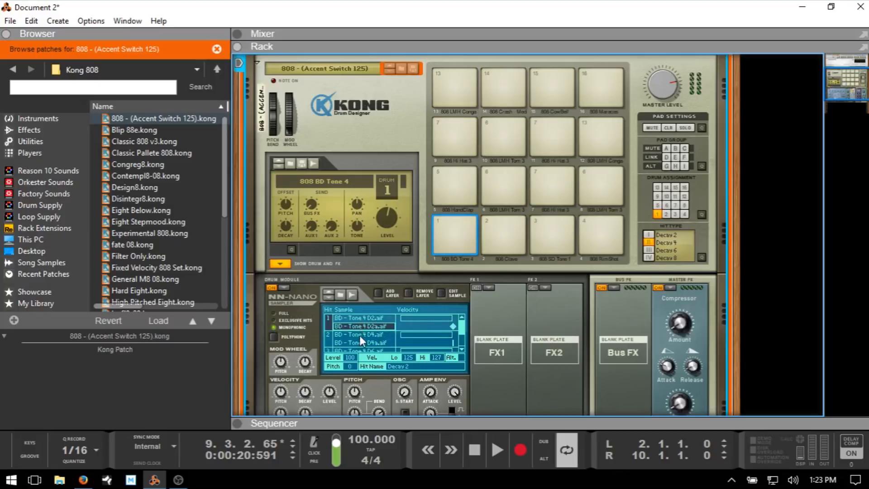
left_click(359, 334)
left_click(459, 217)
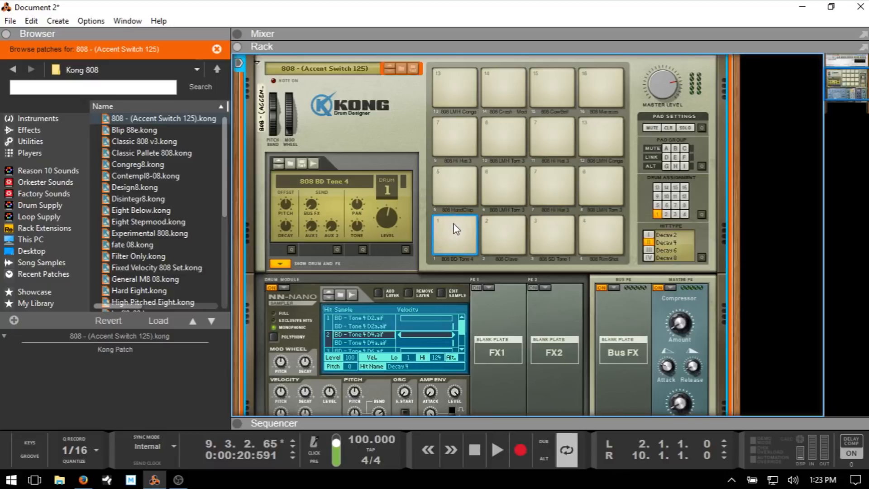
Audition BD - Tone 4 D4.aif in the sample editor, close it without saving, and hide Kong's drum and FX section.
left_click(441, 294)
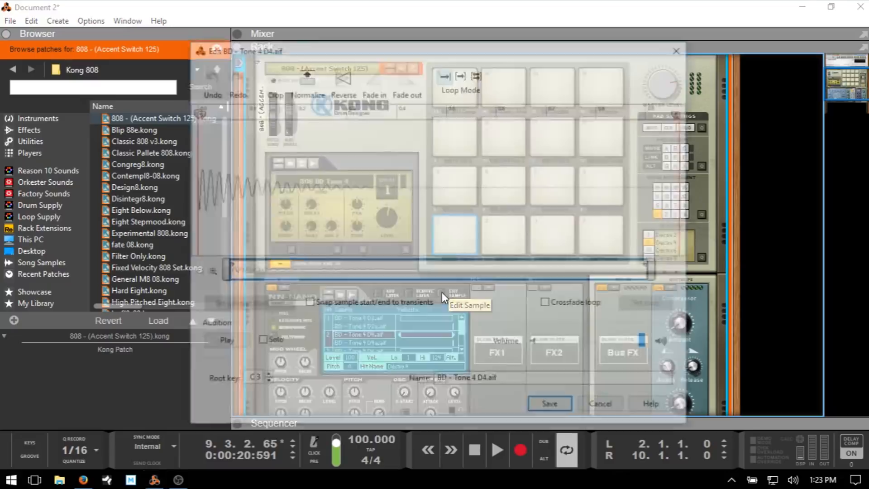
left_click(223, 347)
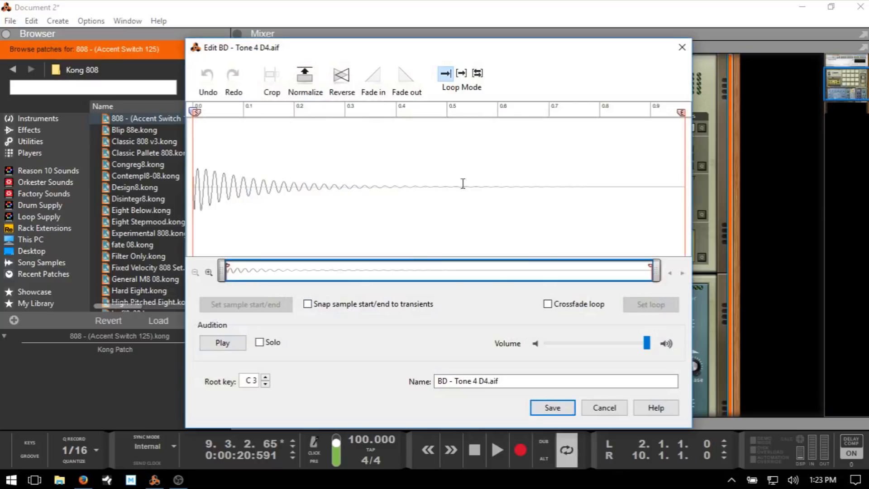
left_click(682, 48)
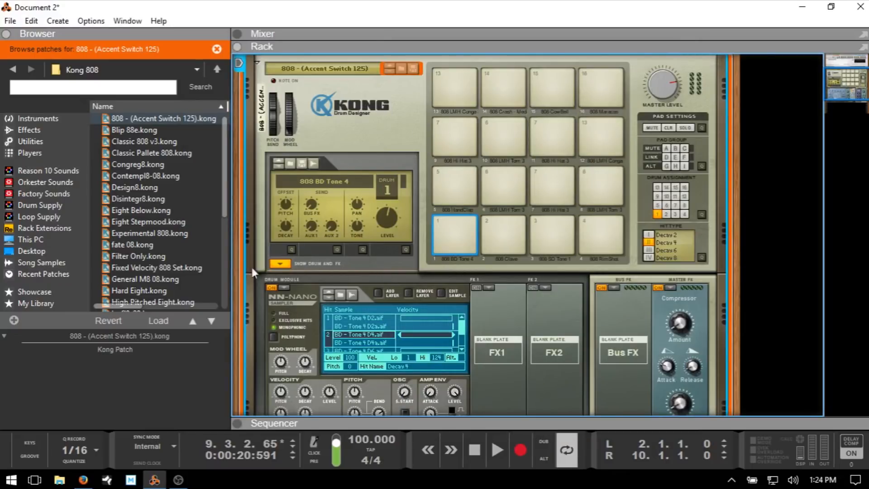
left_click(275, 263)
Audition the 808 bass drum on pad 1 and the hand clap on pad 5.
left_click(452, 242)
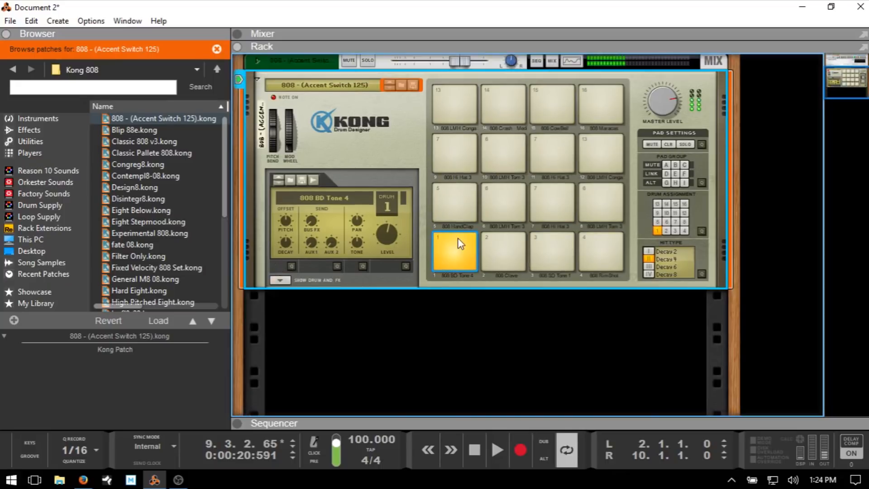
left_click(458, 187)
left_click(457, 186)
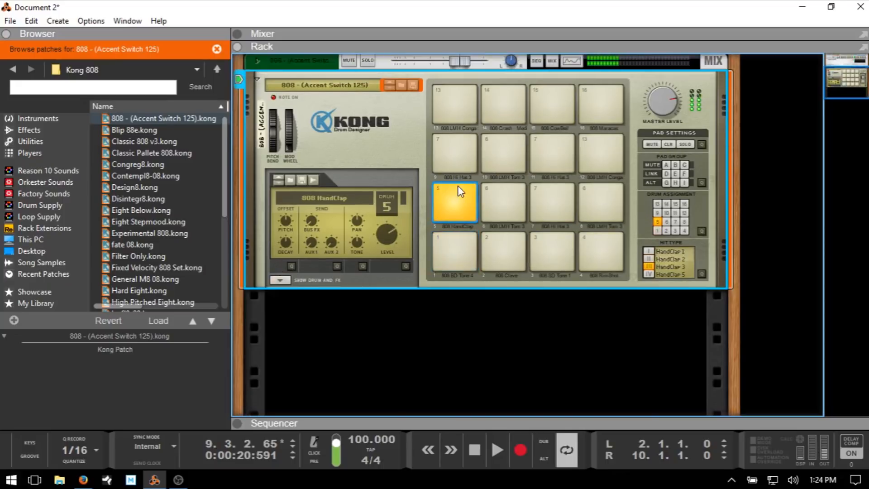
left_click(458, 186)
left_click(458, 186)
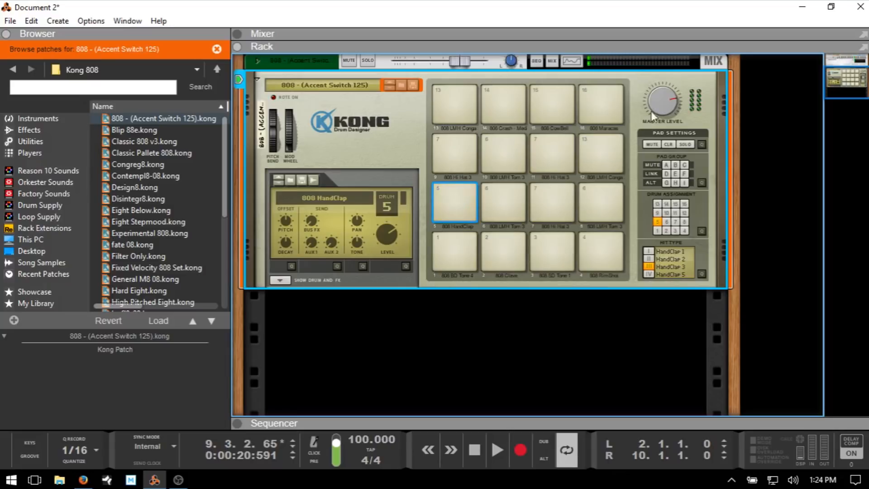
left_click(455, 235)
left_click(459, 196)
left_click(462, 188)
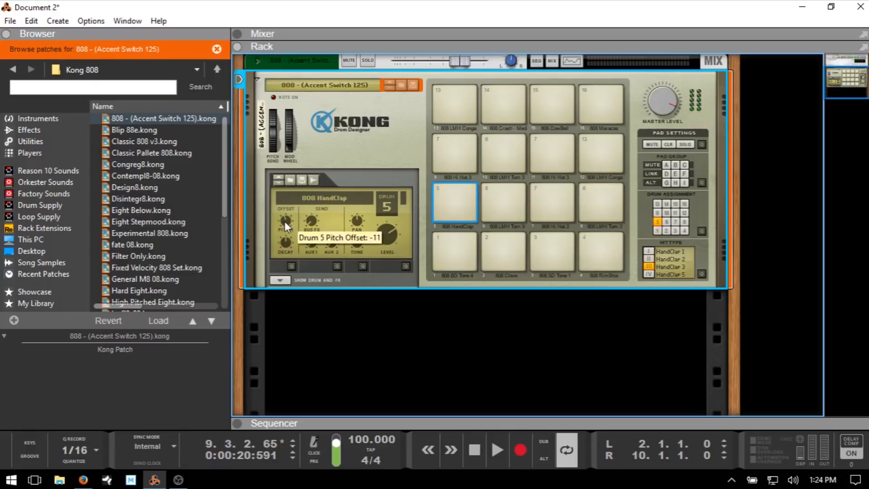
Try a different pitch offset on drum 5, the 808 hand clap, and replay its pad.
left_click_drag(285, 221, 285, 224)
left_click(453, 184)
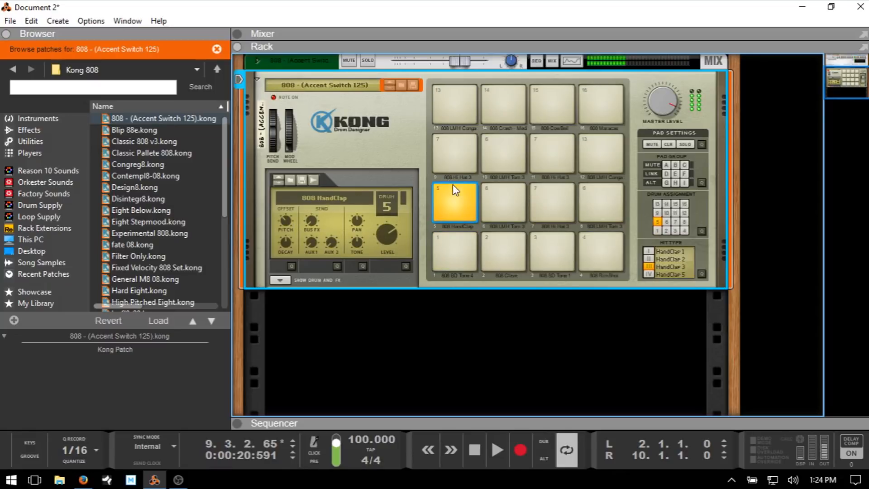
left_click(454, 187)
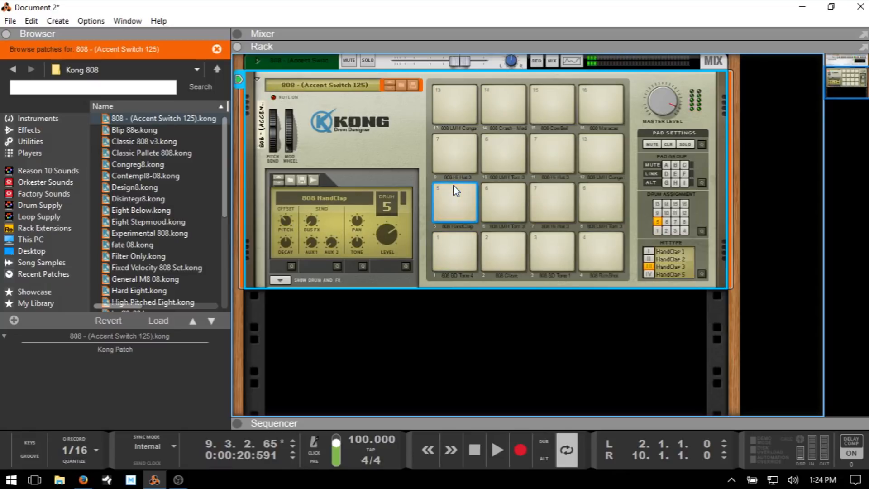
left_click(453, 185)
Audition the remaining kinds of 808 sounds across the pads, such as clave, toms, hi-hats, conga and rim shot.
left_click(458, 239)
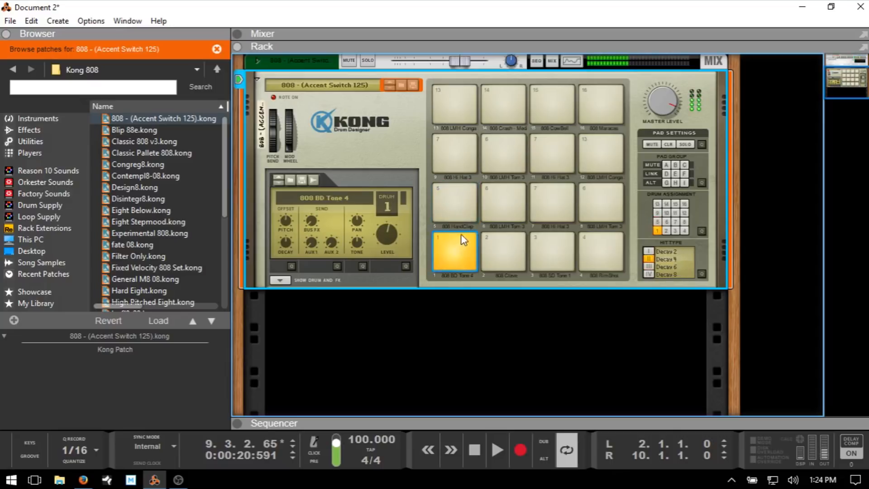
left_click(508, 241)
left_click(505, 193)
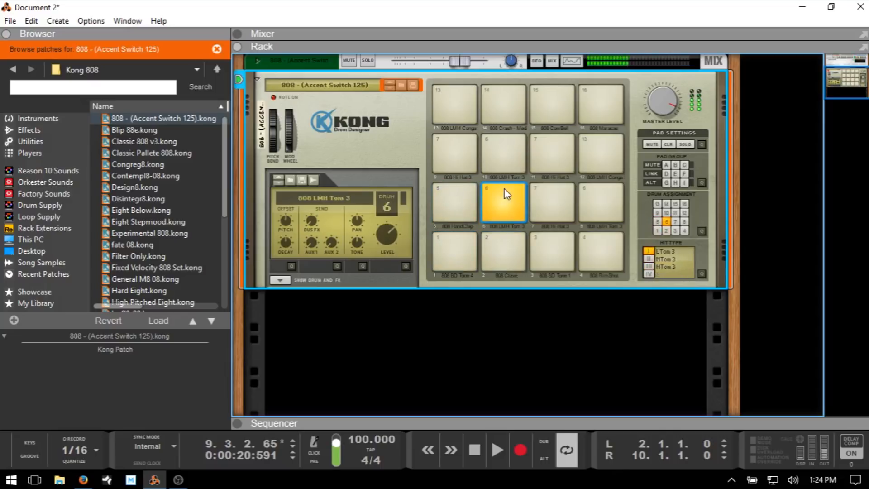
left_click(552, 193)
left_click(466, 140)
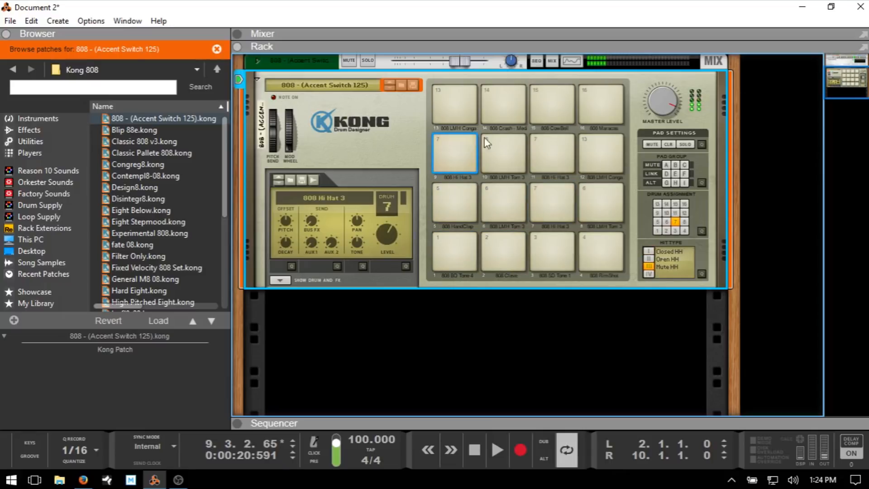
left_click(486, 138)
left_click(568, 138)
left_click(607, 144)
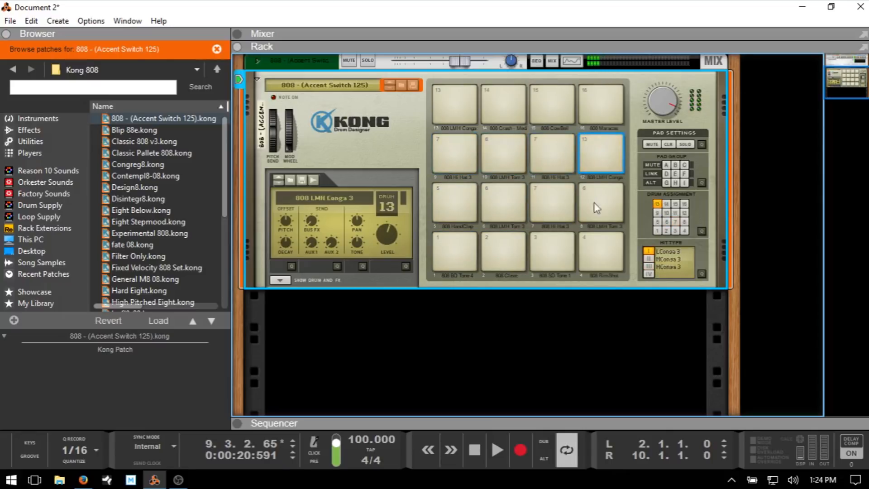
left_click(602, 246)
left_click(463, 235)
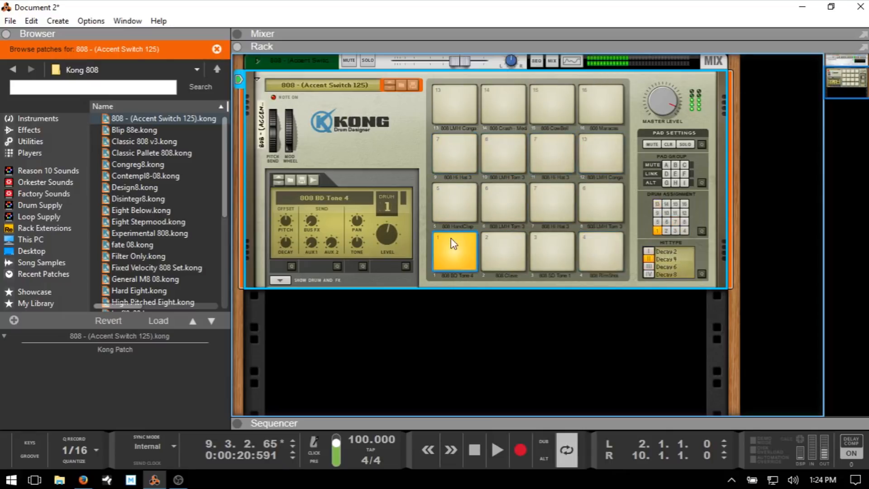
left_click(453, 185)
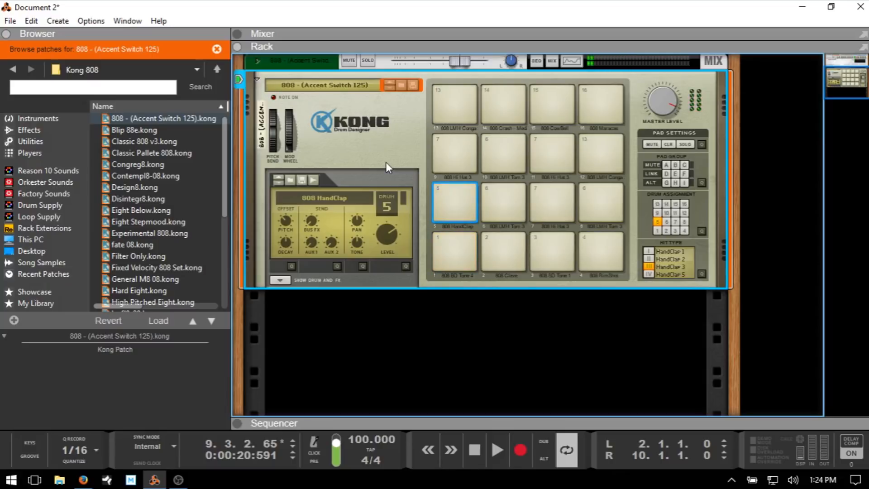
Switch Kong to the Eight Below patch and audition the hand clap on pad 5.
left_click(309, 87)
left_click(366, 138)
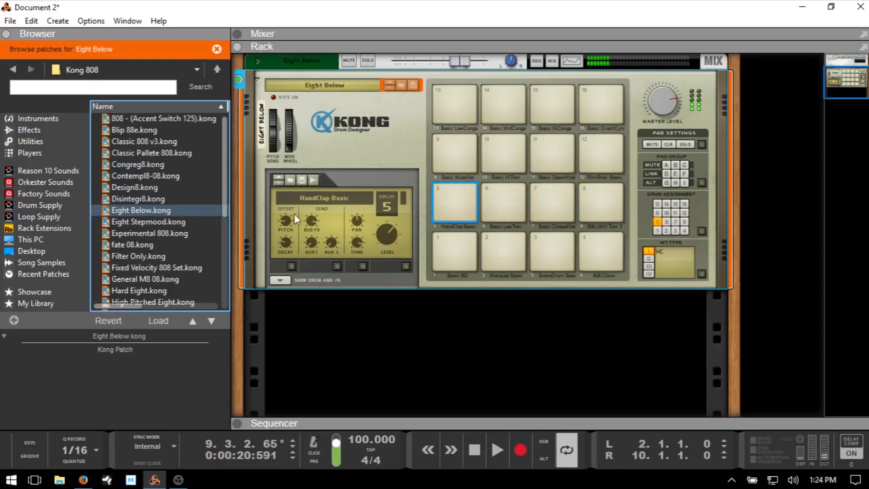
left_click(433, 211)
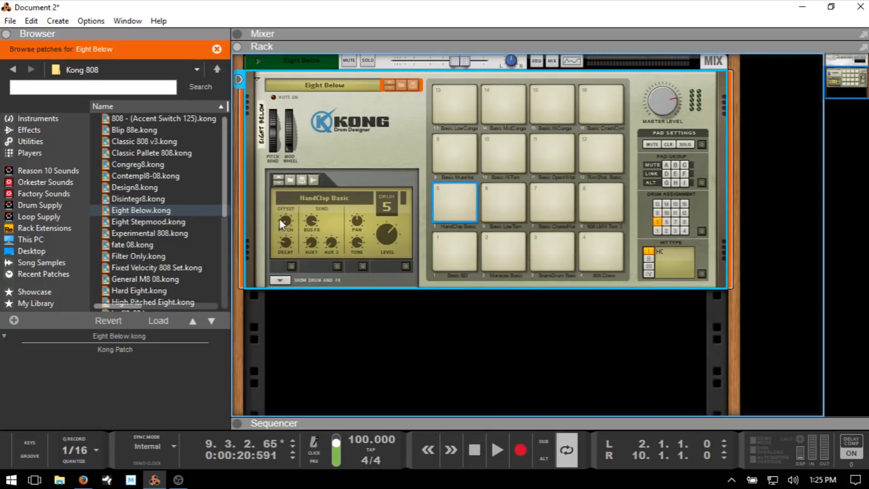
Adjust the hand clap's decay offset, show Kong's drum and FX section, and audition pad 5.
left_click_drag(286, 244, 287, 240)
left_click(280, 281)
left_click(453, 170)
left_click(453, 170)
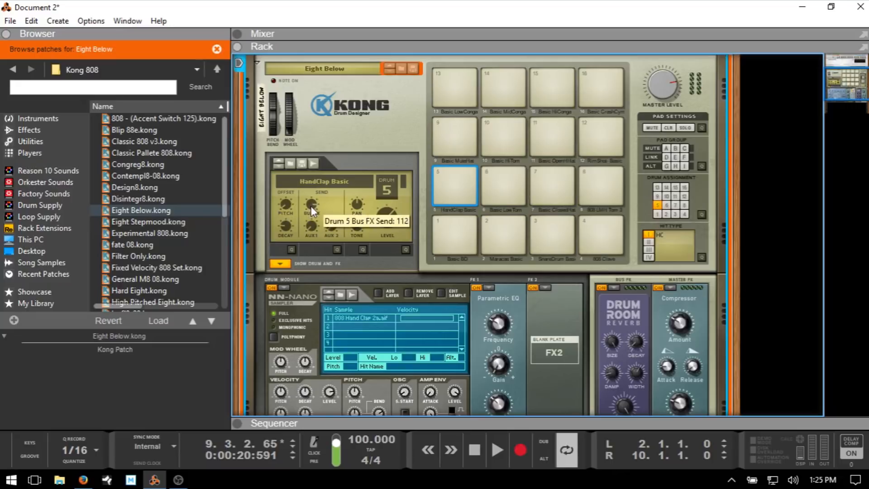
left_click(453, 171)
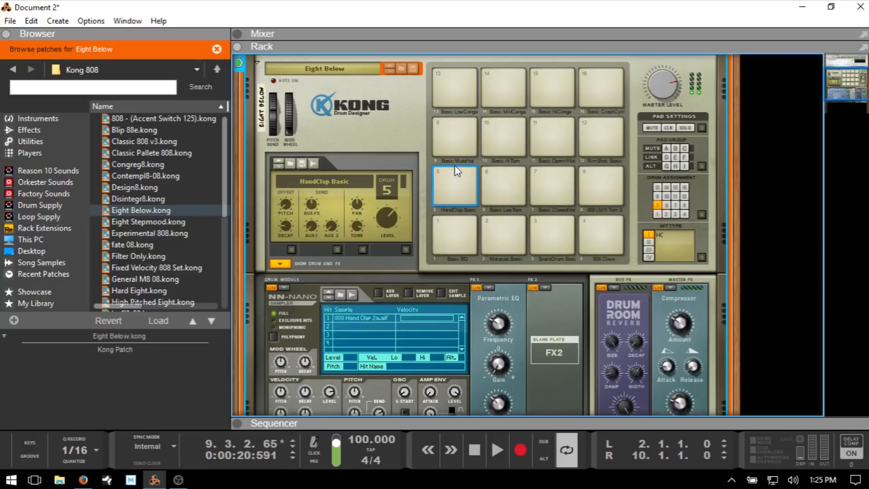
Load a Filter into the FX2 slot of drum 5, the hand clap.
scroll(422, 182, "down", 2)
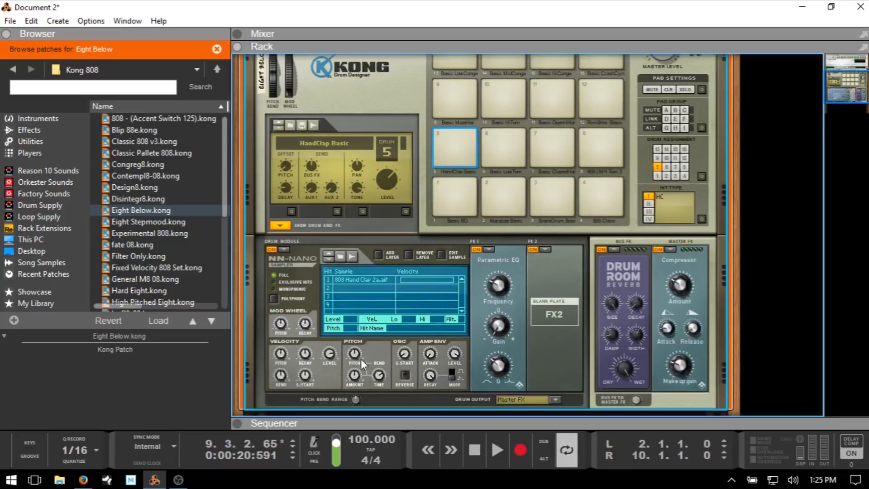
left_click(458, 188)
left_click(456, 135)
left_click(545, 251)
left_click(571, 328)
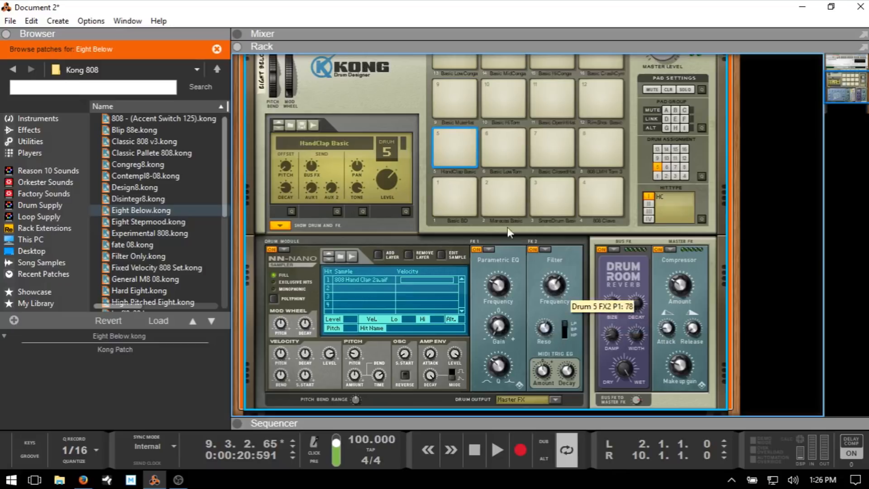
Audition pad 5, adjust the hand clap's Filter resonance and drum level, and hide Kong's drum and FX section.
left_click(459, 146)
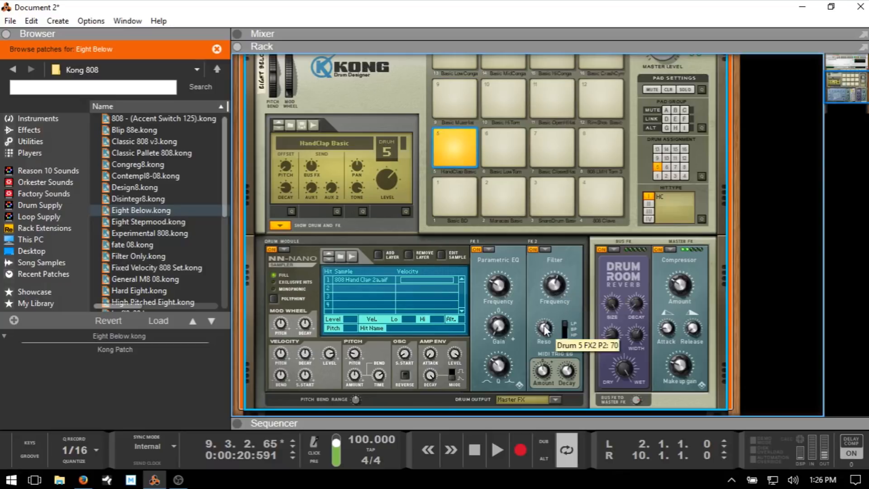
left_click_drag(544, 332, 547, 316)
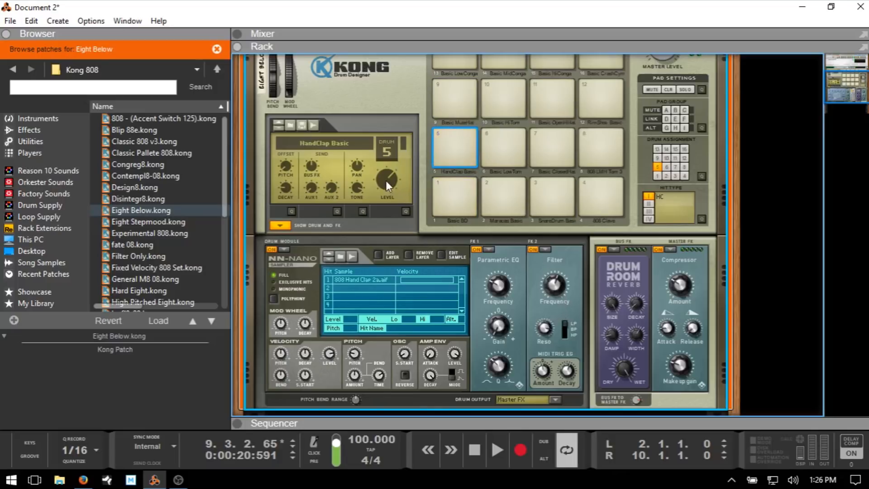
left_click_drag(386, 180, 387, 173)
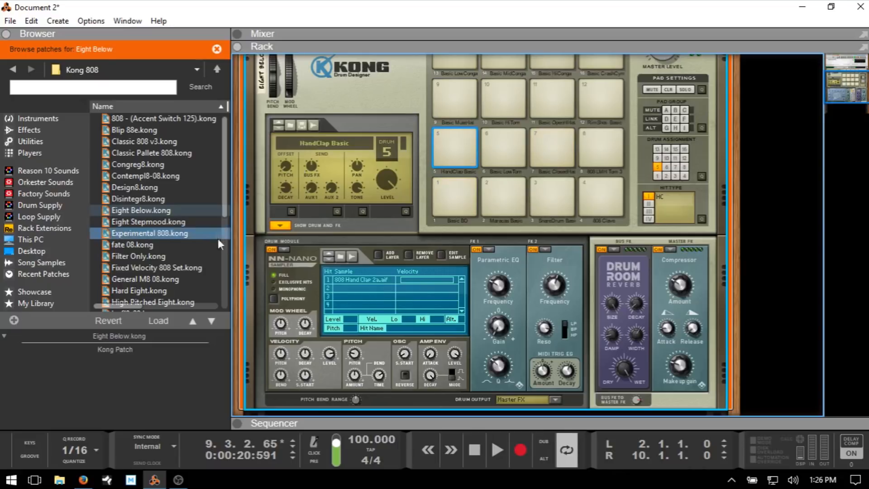
left_click(279, 225)
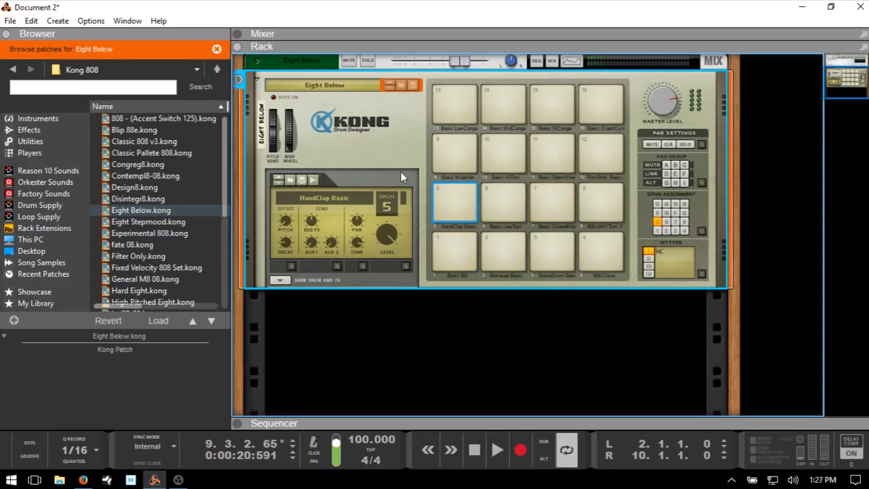
Show the sequencer and set the loop locators from bar 3 to bar 7.
key("F7")
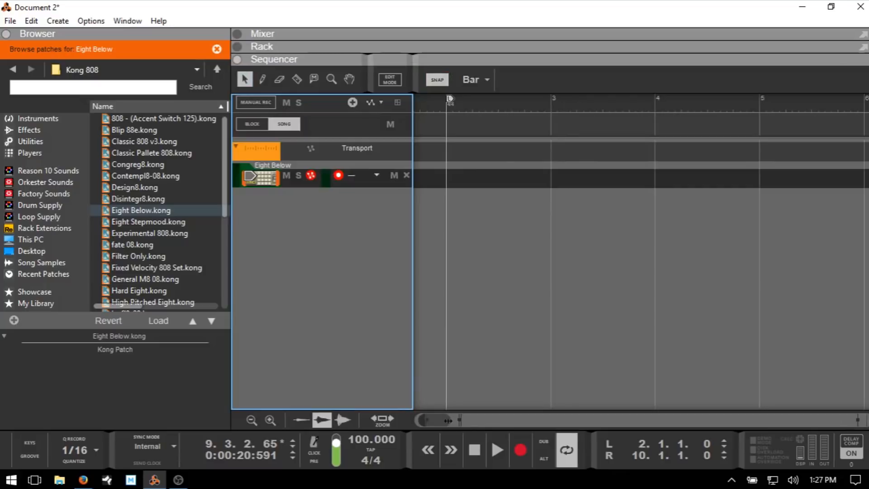
left_click_drag(450, 421, 460, 420)
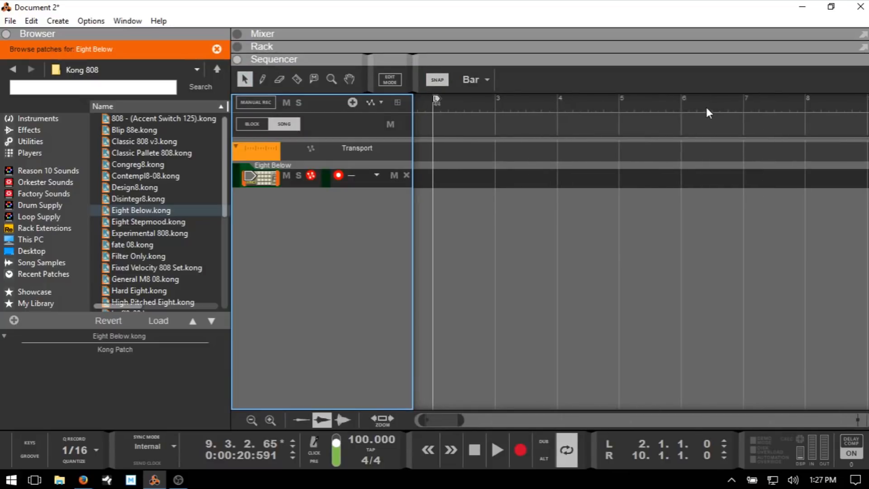
left_click(742, 108, "alt")
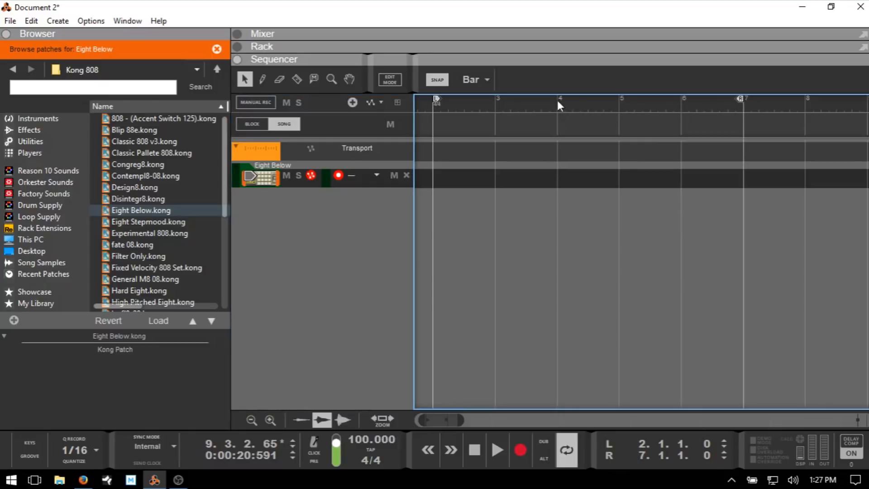
left_click(495, 107, "ctrl")
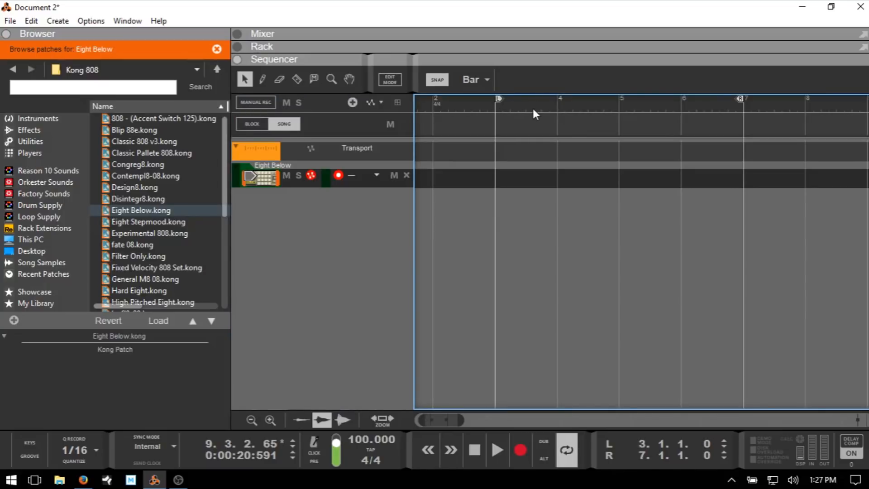
Set the song tempo to 130 BPM.
left_click(360, 444)
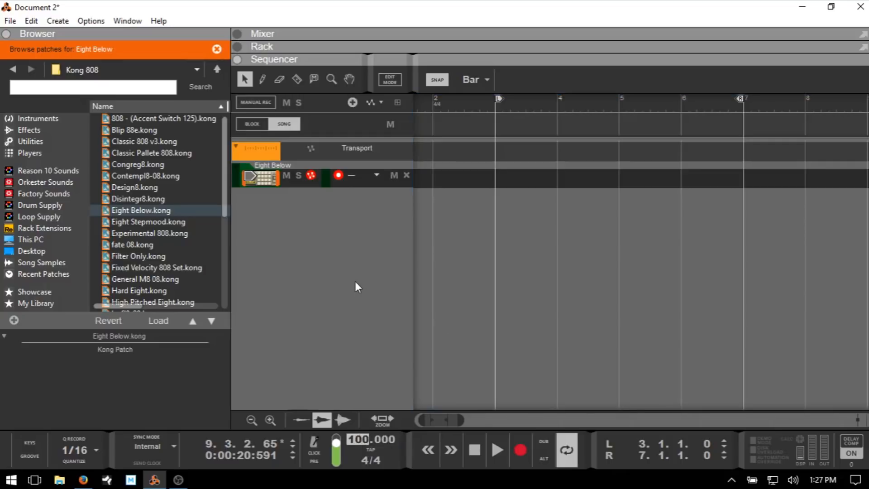
type("130")
key("Return")
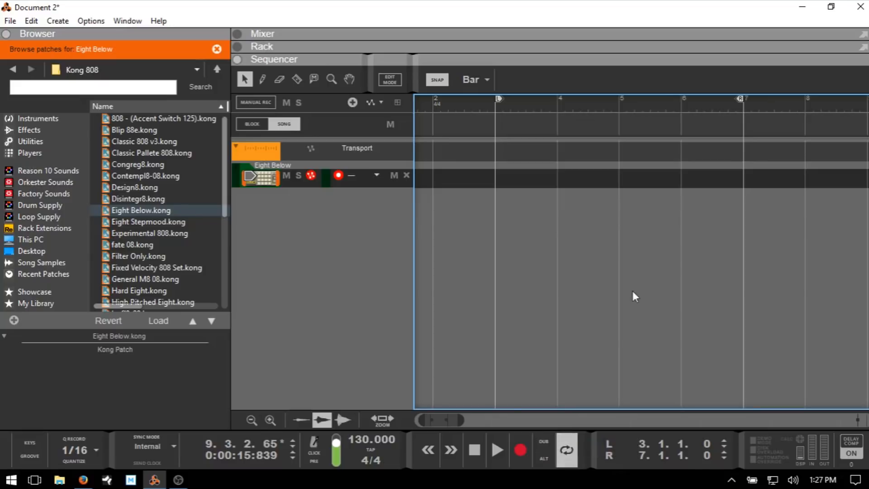
Return to the rack and audition the Basic BD bass drum on pad 1 while viewing its drum module settings.
key("F6")
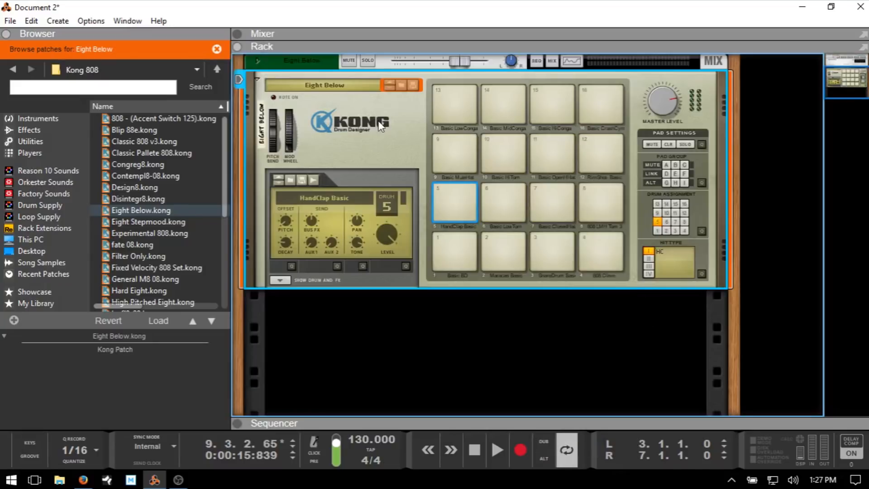
left_click(459, 237)
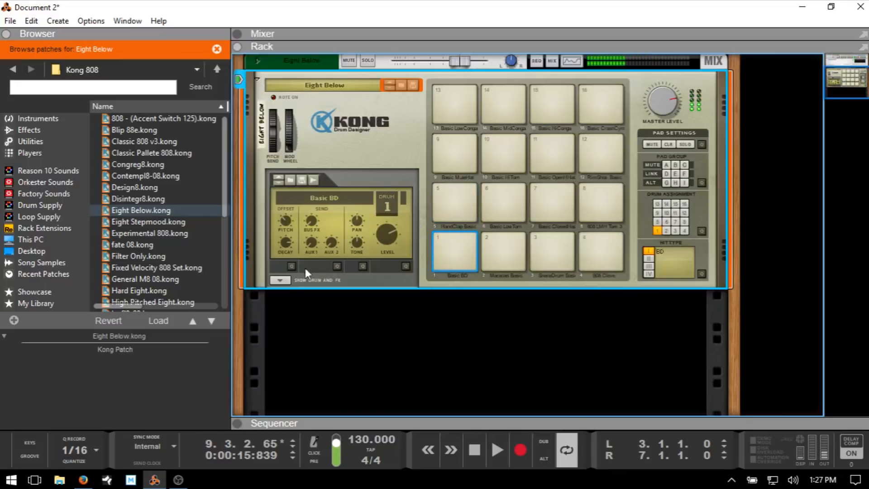
left_click(278, 280)
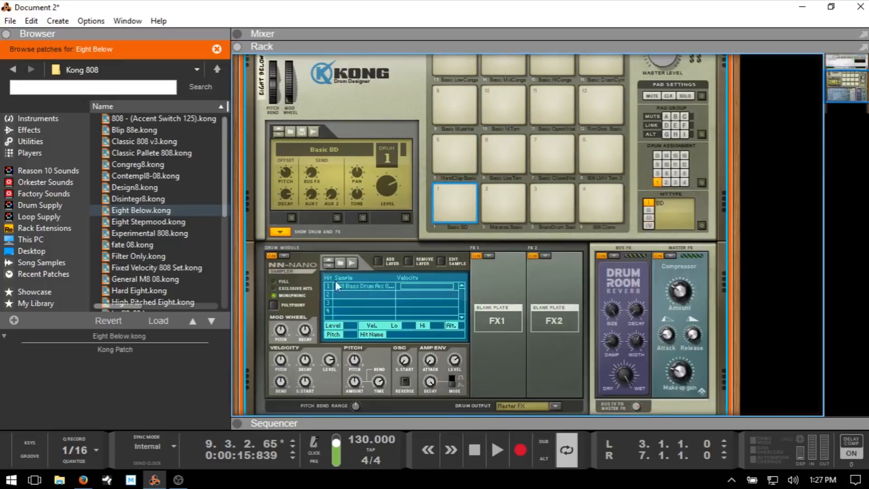
left_click(455, 193)
left_click(454, 189)
left_click(277, 232)
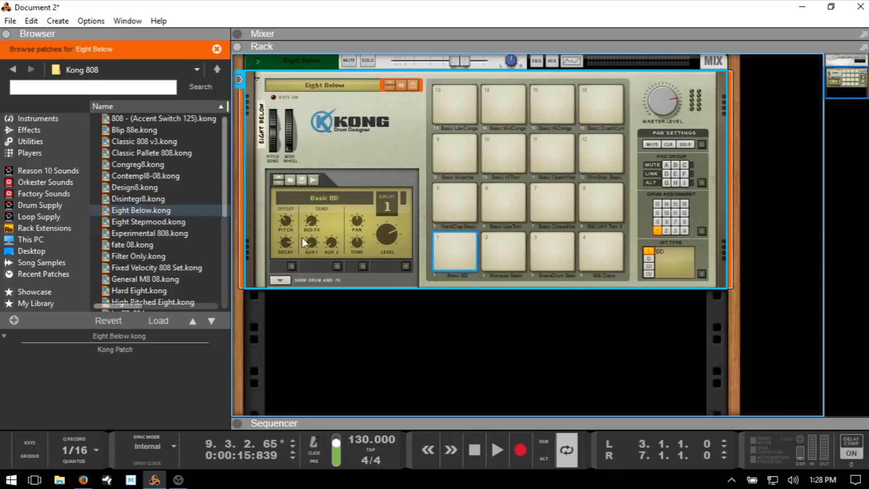
Show the rack and sequencer together and try recording a take on the Eight Below track.
key("F6+F7")
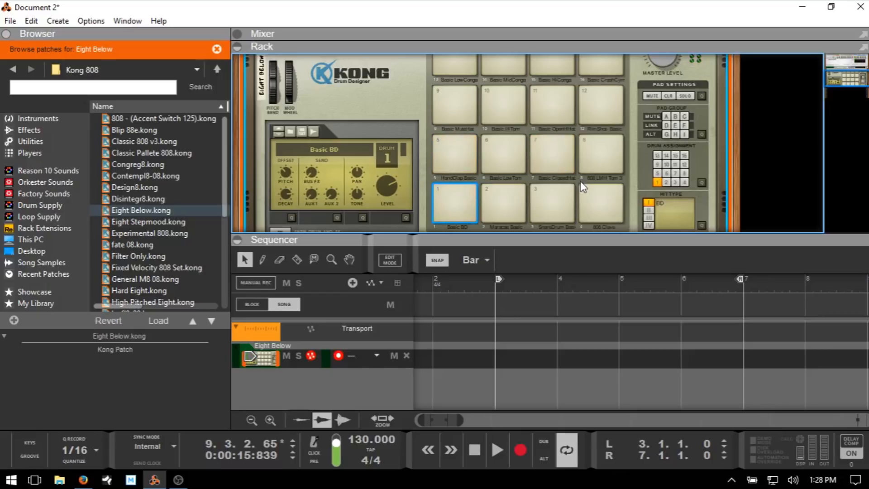
key("shift+Return")
key("ctrl+Return")
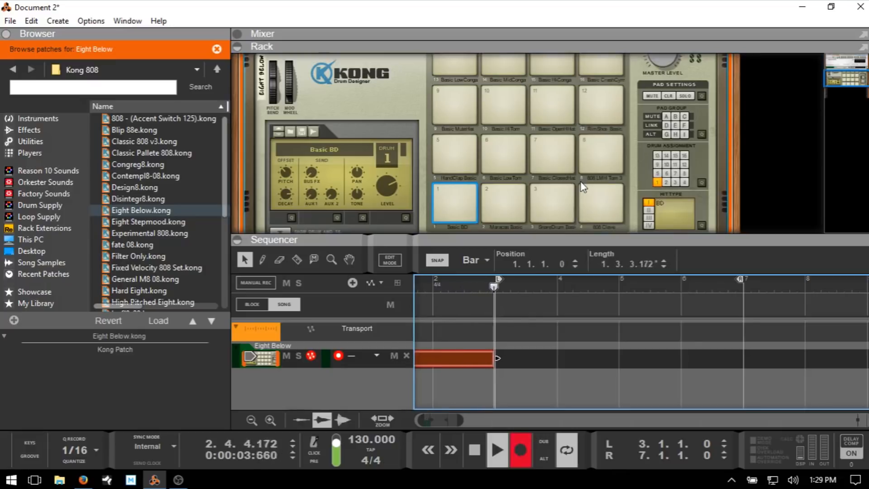
key("ctrl+Return")
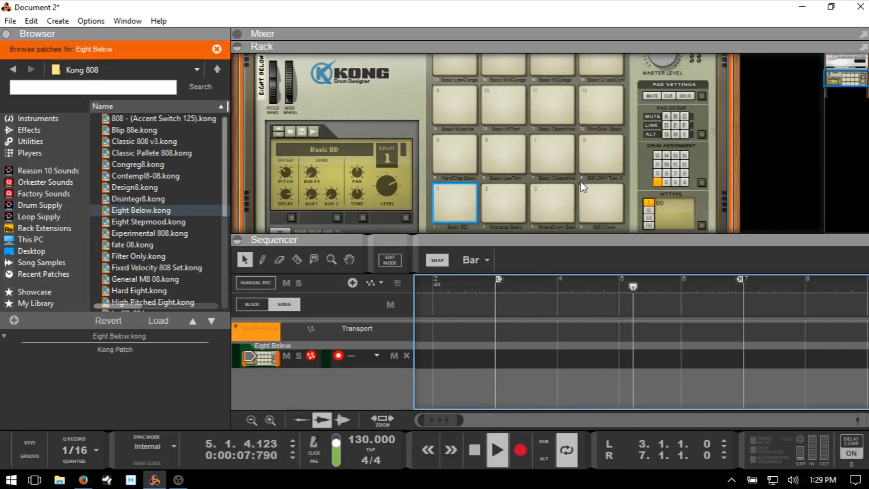
Turn on the metronome click, record a bass drum and hand clap pattern, and trim the clip's start to bar 3.
key("c")
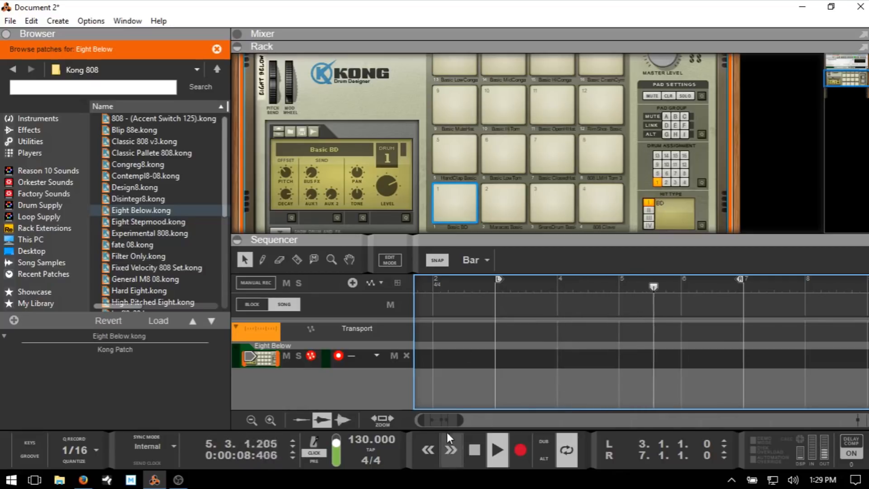
left_click_drag(437, 420, 421, 421)
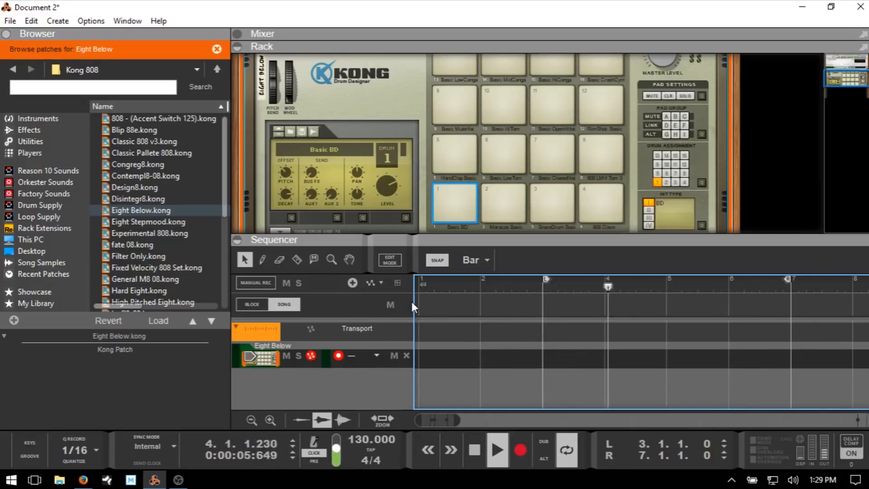
key("KP_Decimal")
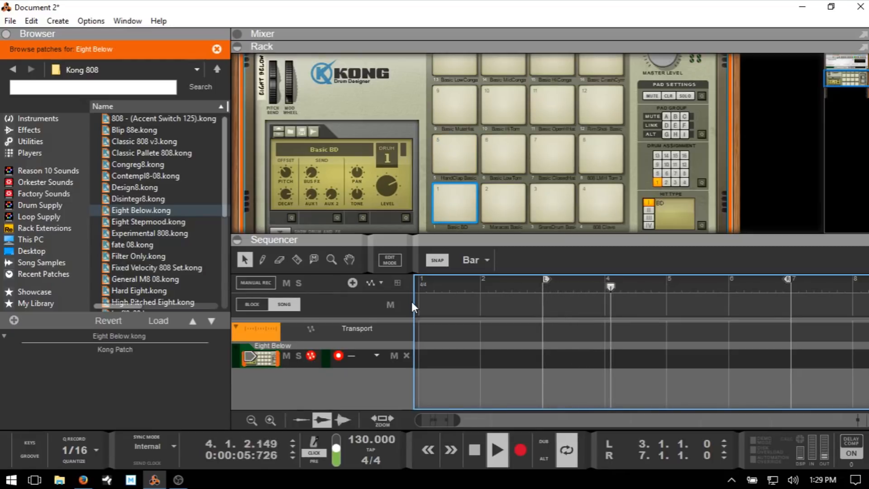
key("KP_Decimal")
key("KP_Multiply")
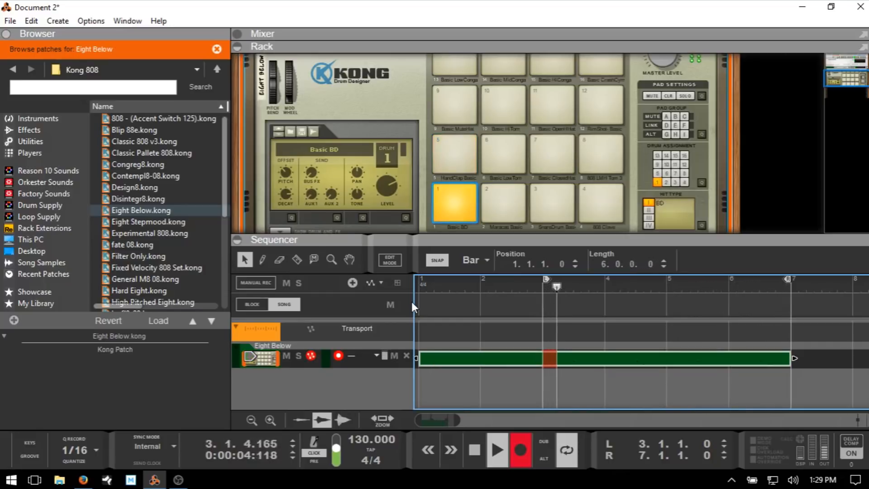
key("ctrl+Return")
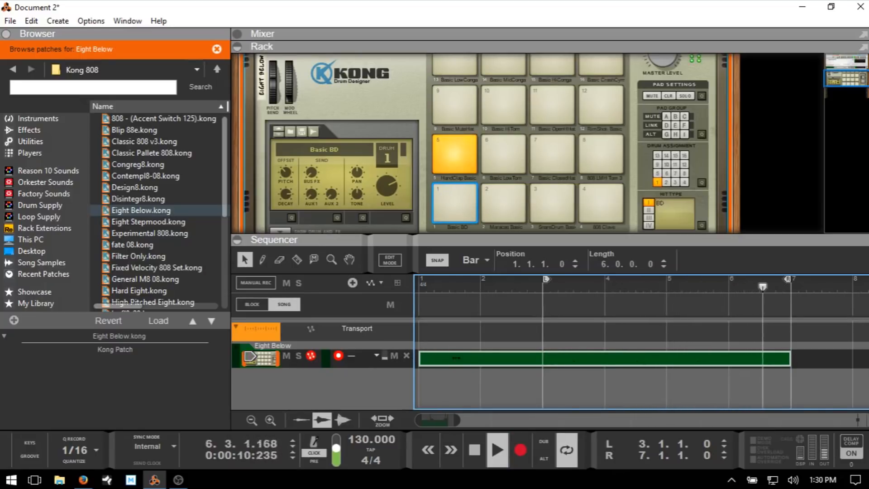
left_click_drag(419, 358, 543, 358)
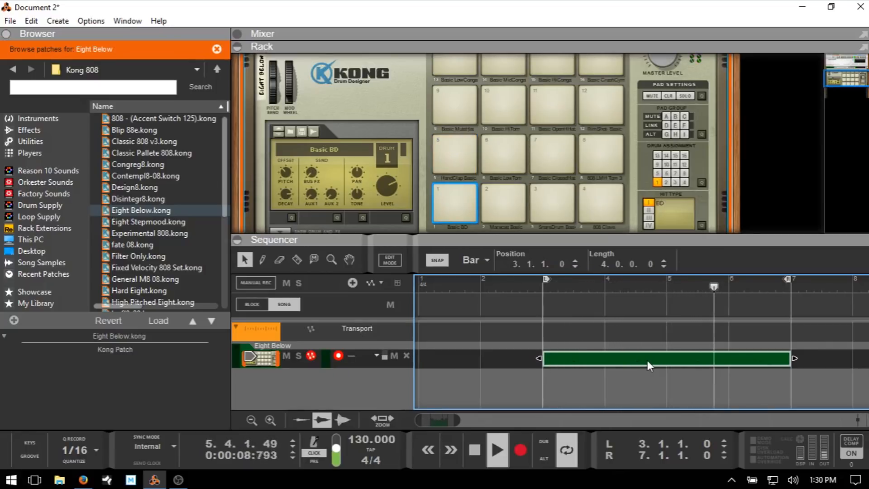
Open the recorded Eight Below clip for note editing with the sequencer filling the window and the browser hidden.
key("F6")
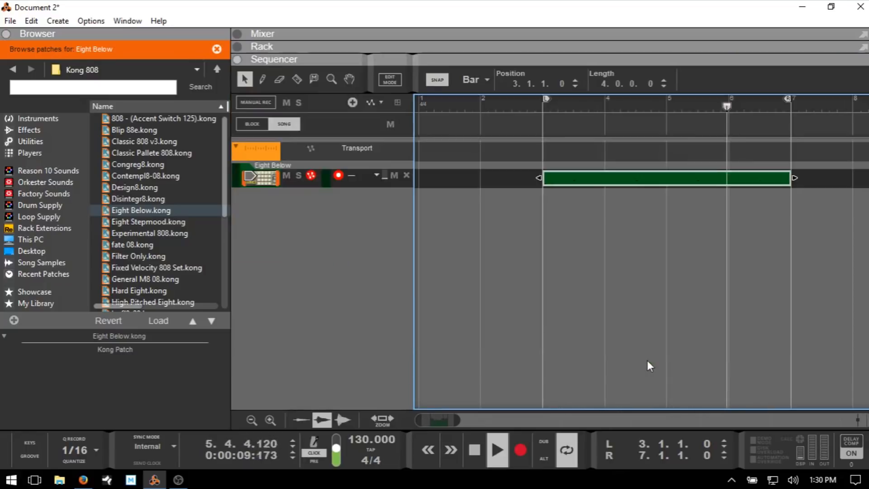
double_click(650, 180)
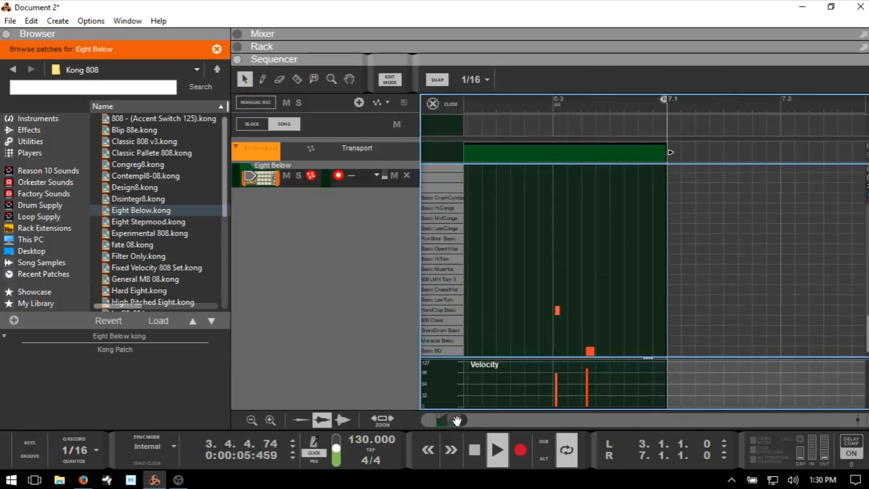
key("F3")
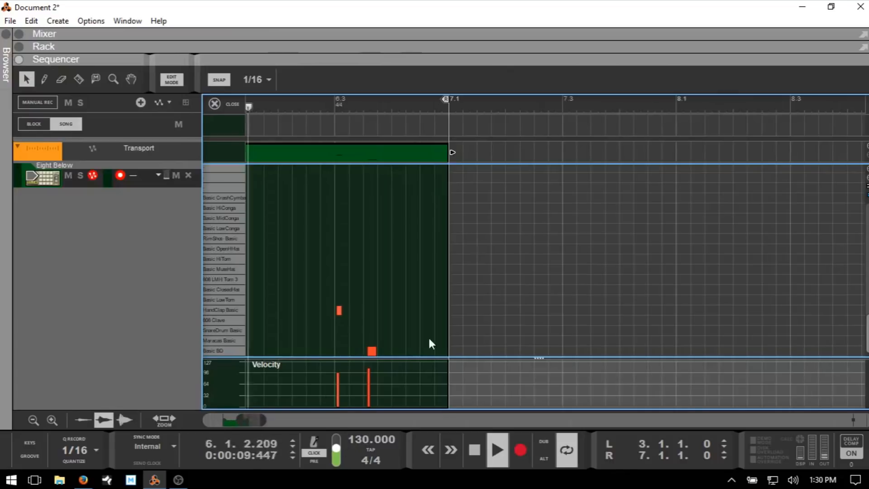
scroll(537, 305, "right", 2)
scroll(536, 305, "left", 7)
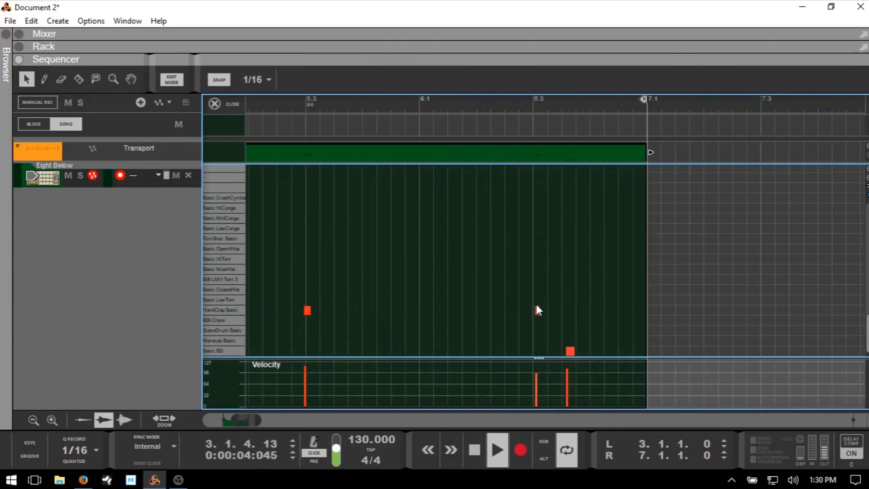
scroll(535, 307, "left", 4)
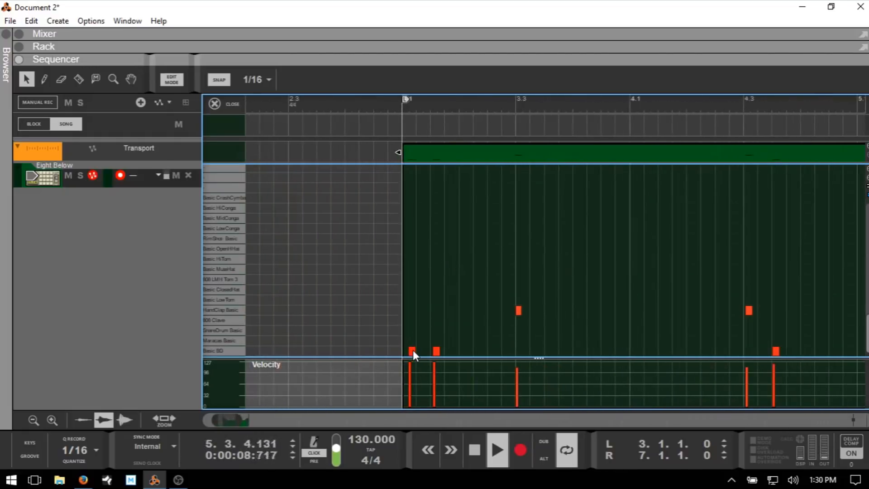
With snap off, nudge the first two bass drum hits to 3.1.1.38 and 3.1.3.2, and the bar 4 hand clap to 4.3.1.16.
left_click_drag(412, 350, 406, 351)
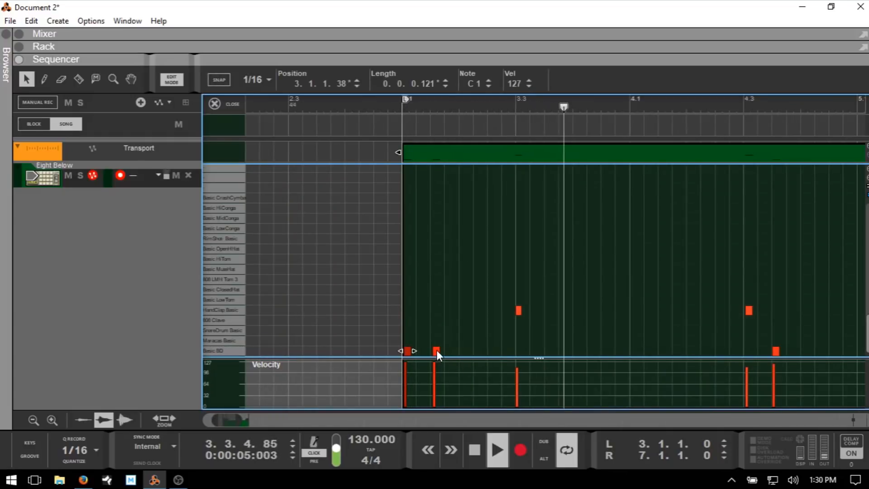
left_click_drag(436, 349, 435, 349)
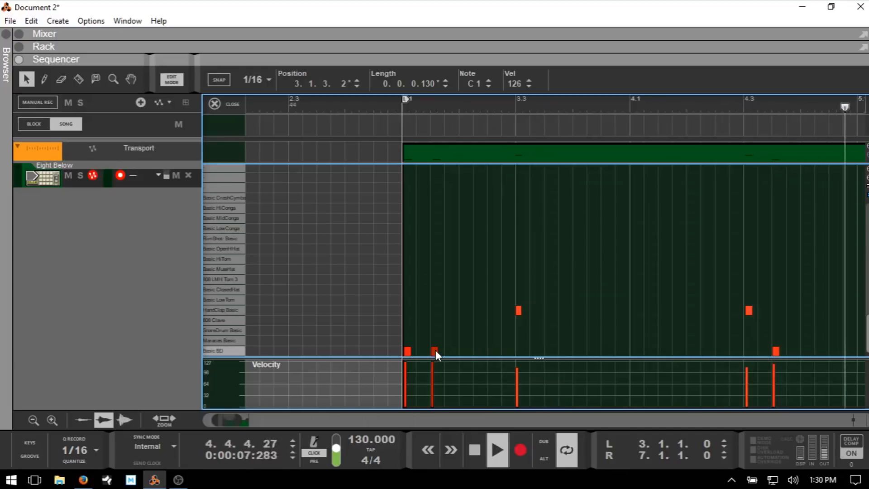
left_click(749, 310)
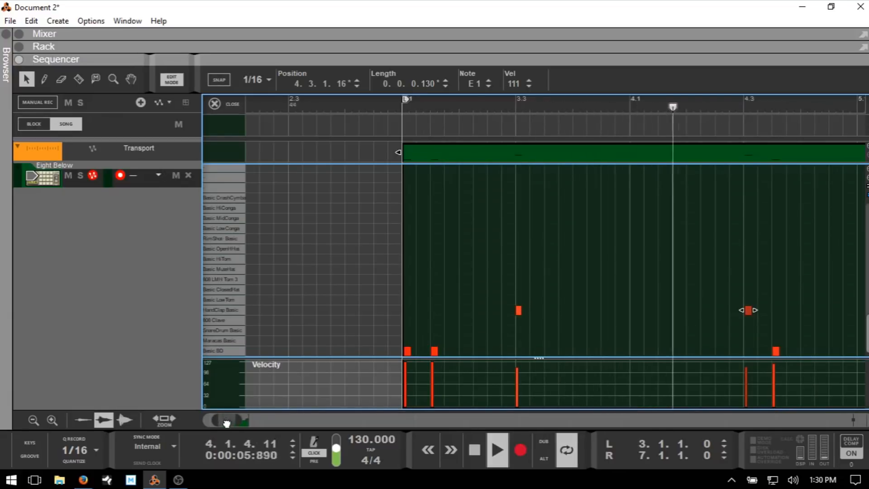
Move the last two hand claps to 5.3.1.12 and 6.2.4.226, and the bar 6 bass drum hit to 6.3.4.2.
left_click_drag(227, 420, 244, 423)
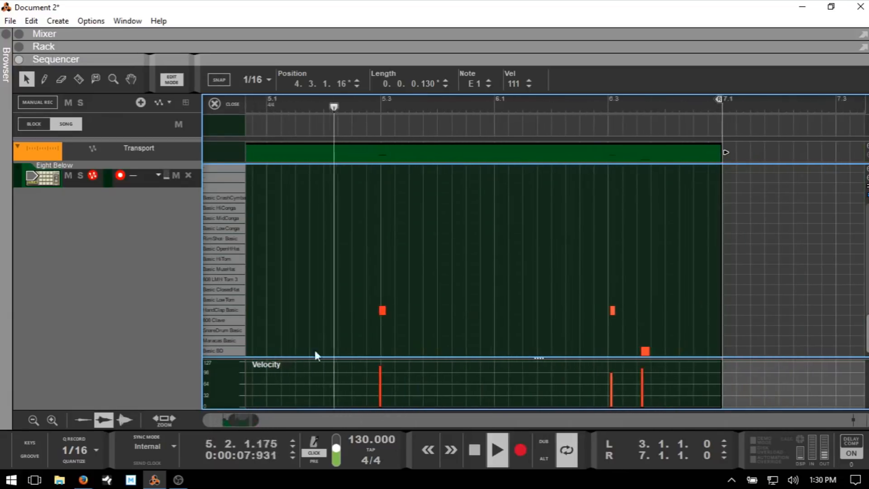
left_click_drag(384, 310, 385, 310)
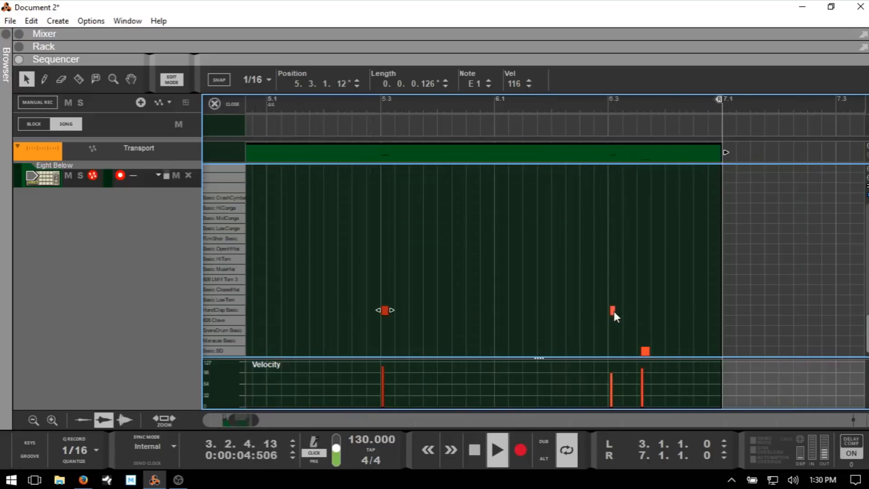
left_click_drag(614, 312, 610, 311)
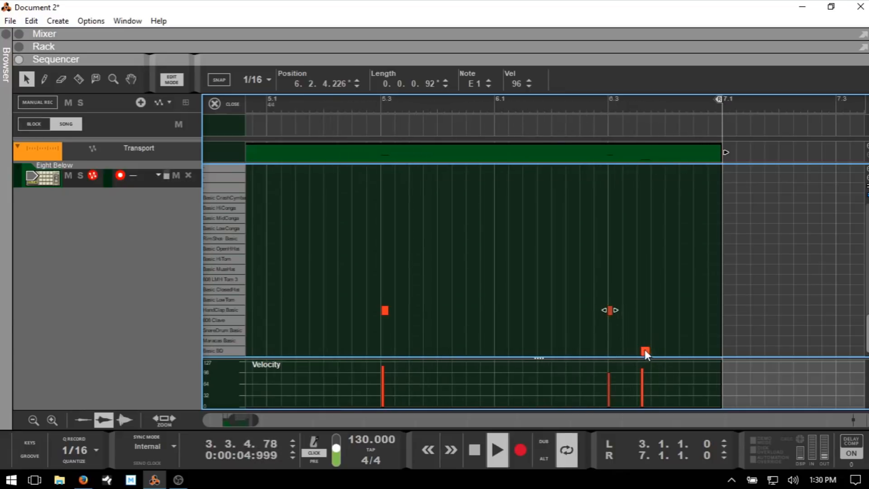
left_click_drag(644, 349, 654, 349)
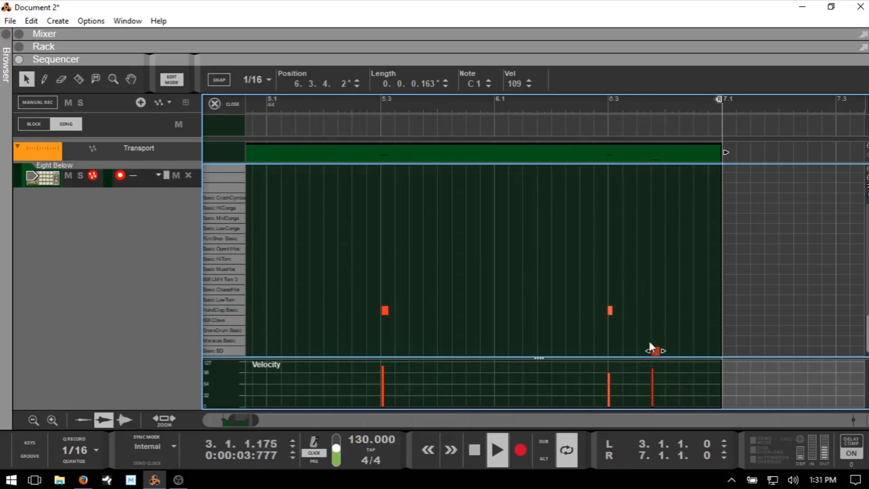
Move the bar 6 bass drum hit to 6.3.3.25 and close the clip's note editor.
left_click_drag(654, 349, 643, 349)
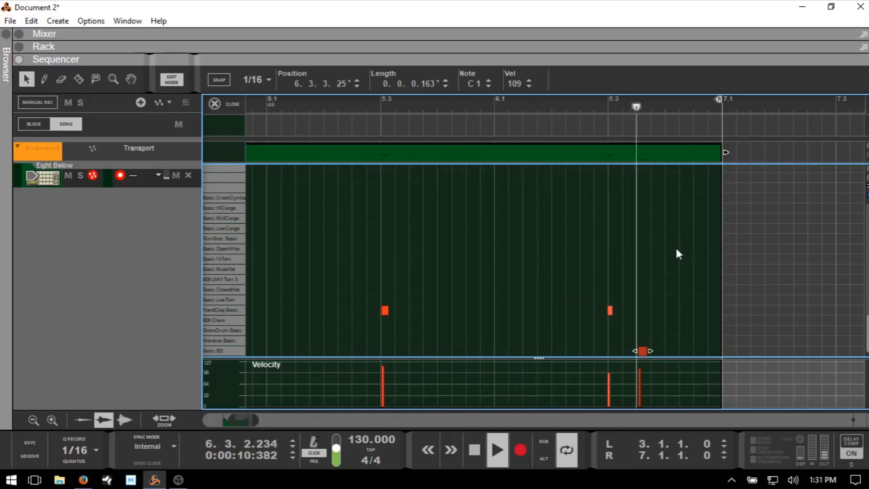
key("ctrl+e")
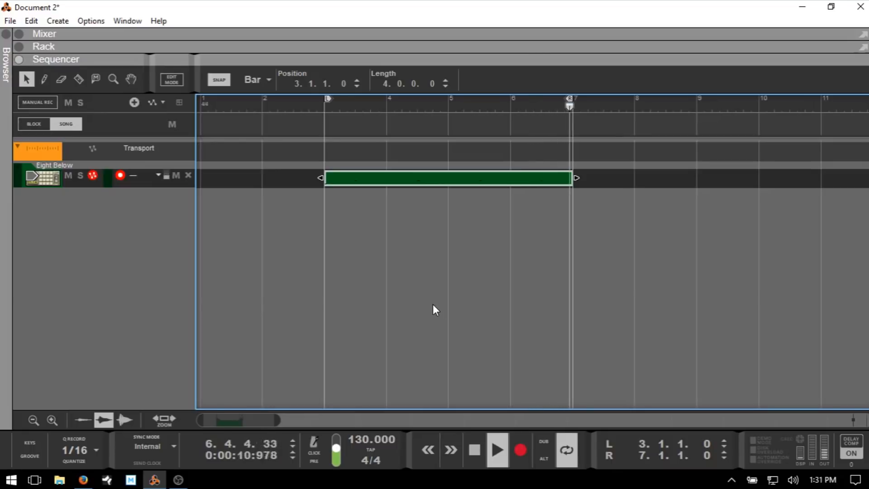
Add a Grain Sample Manipulator to the rack below the Kong Drum Designer.
key("F6")
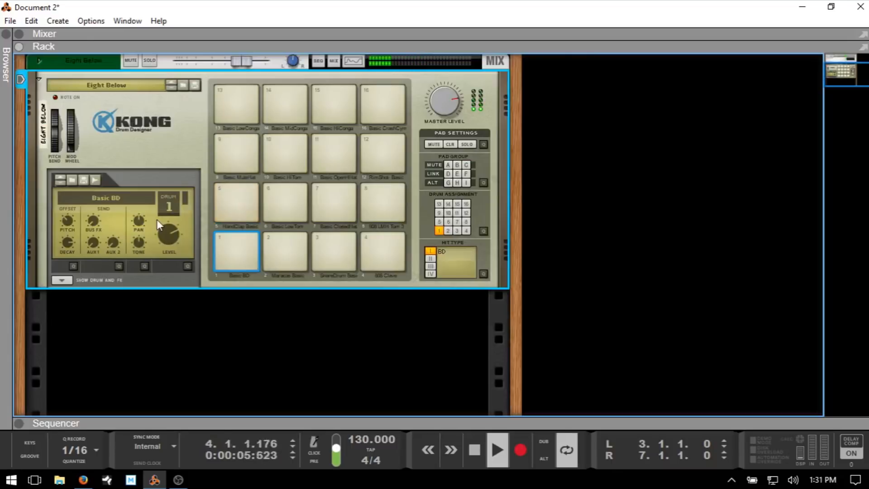
key("F7")
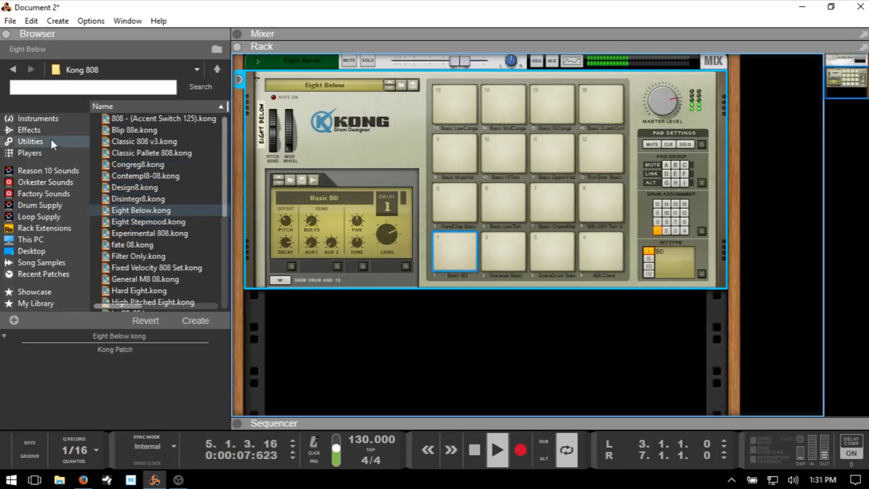
left_click(18, 121)
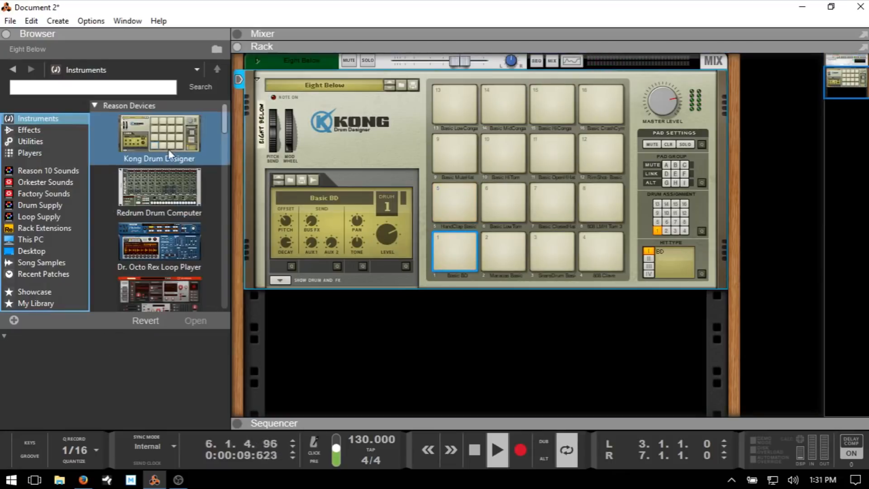
scroll(172, 190, "down", 2)
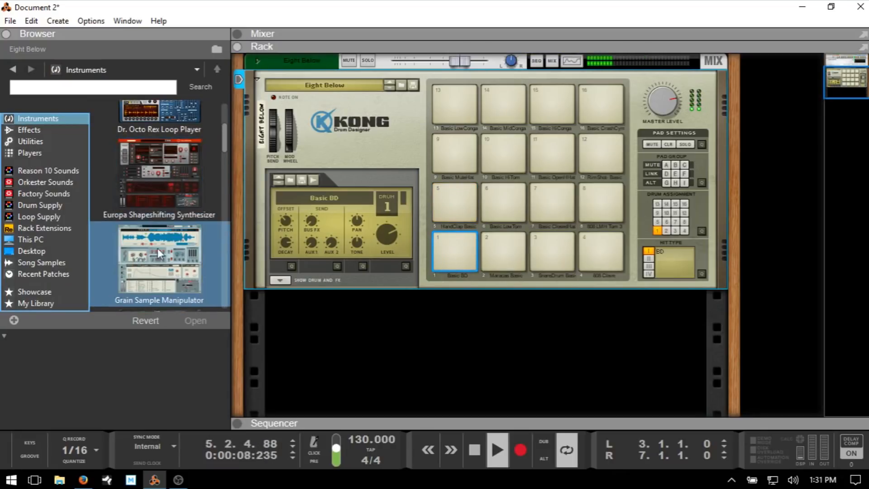
left_click(135, 246)
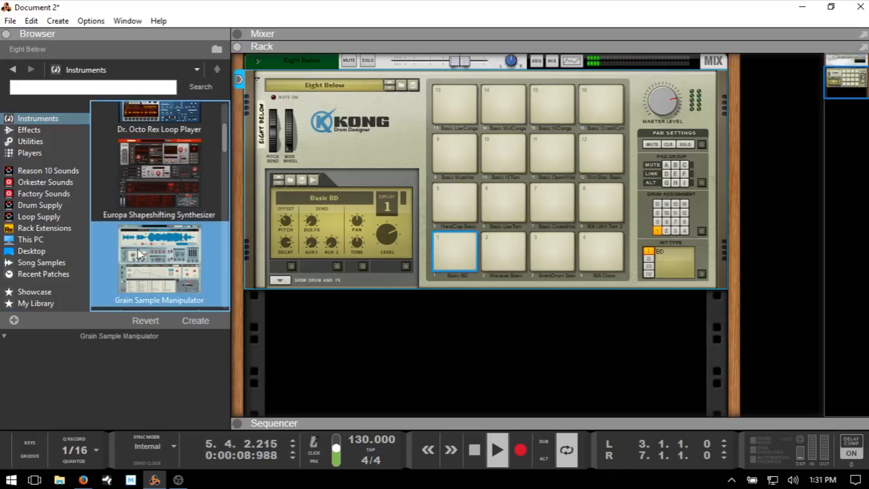
left_click_drag(137, 248, 383, 324)
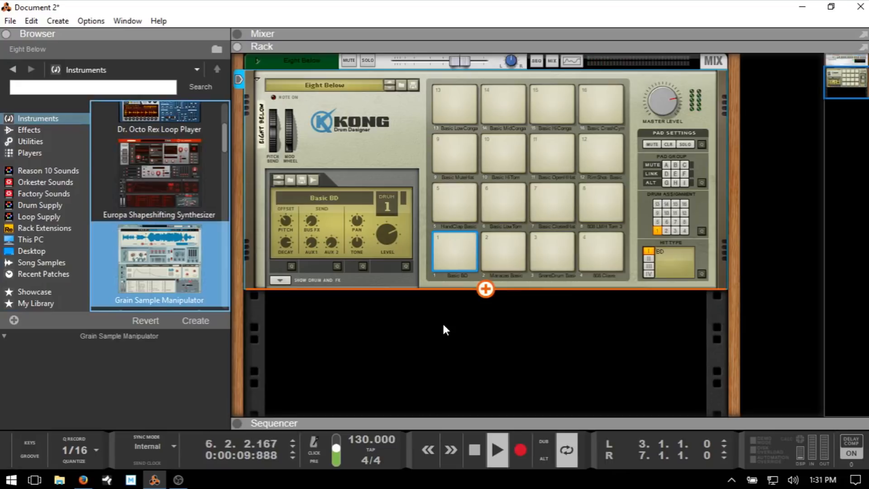
left_click_drag(446, 325, 446, 324)
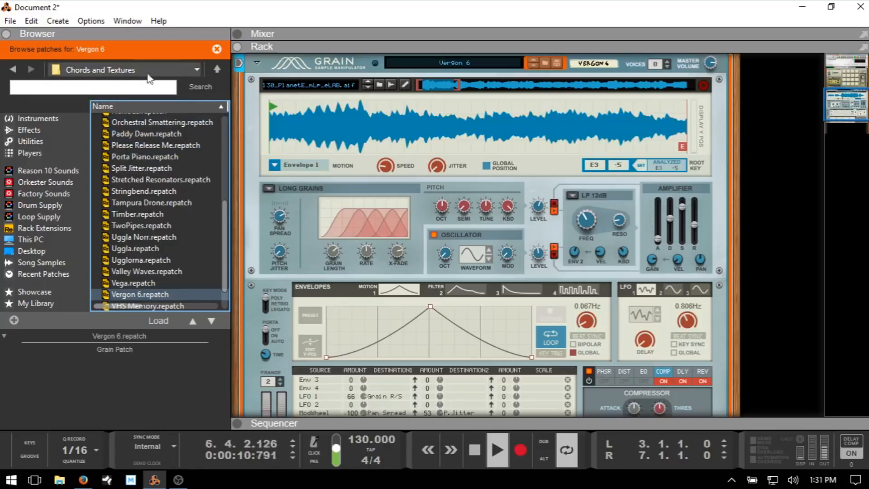
Audition Try Angles and Stringed Soul from Grain's Plucks, Bells, Stabs patches, load Spelman, and slightly lower its mix channel level.
left_click(217, 70)
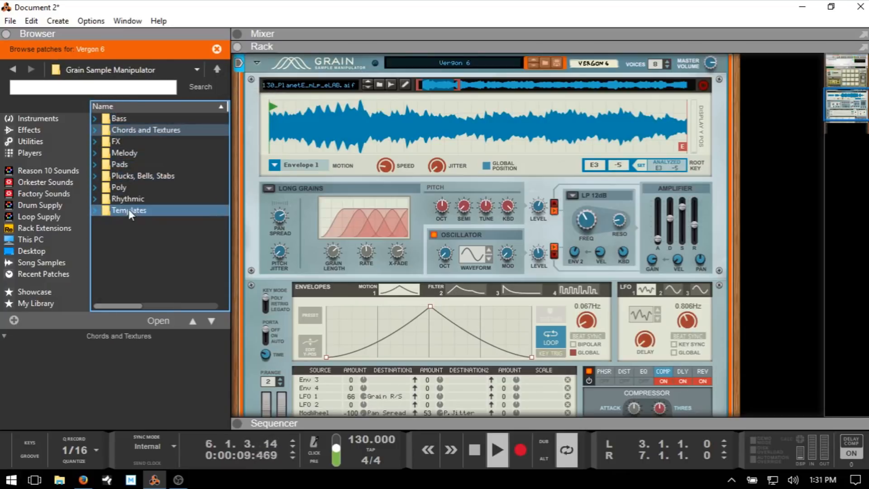
double_click(137, 173)
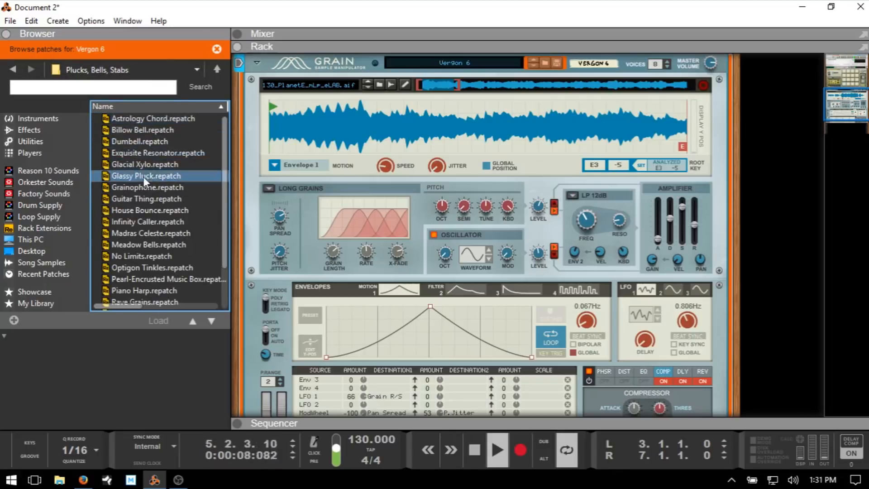
scroll(141, 210, "down", 2)
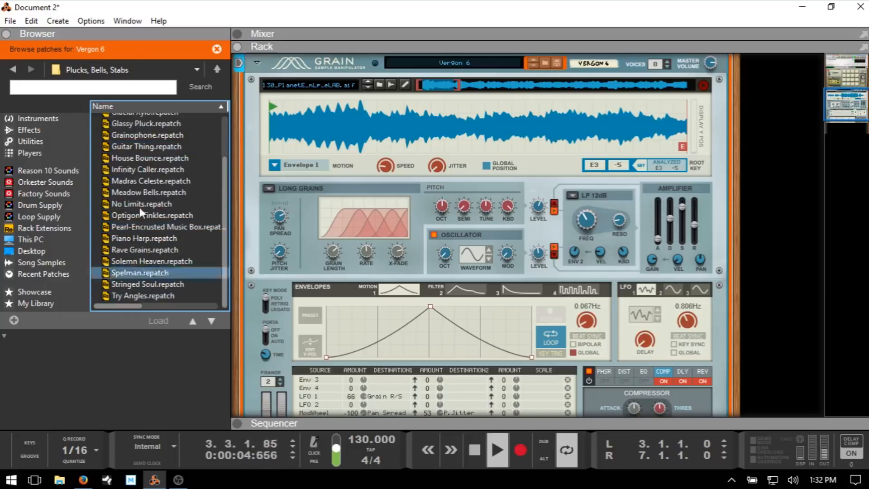
left_click(130, 297)
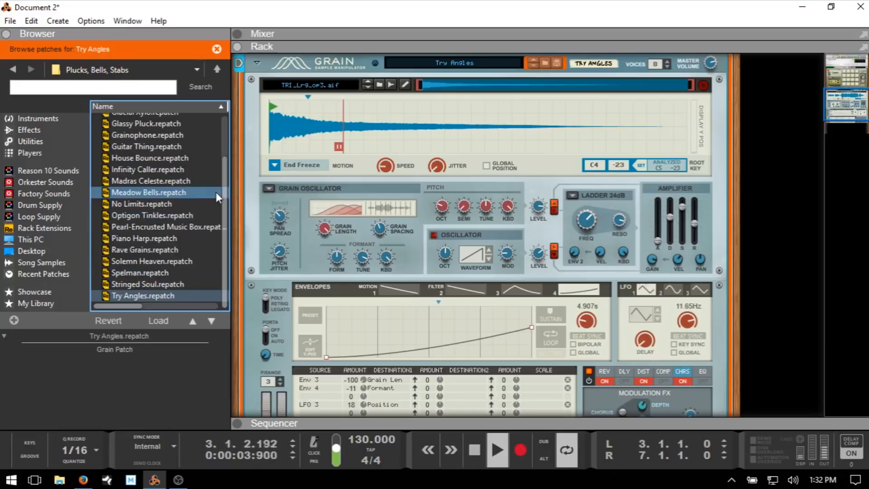
key("Up")
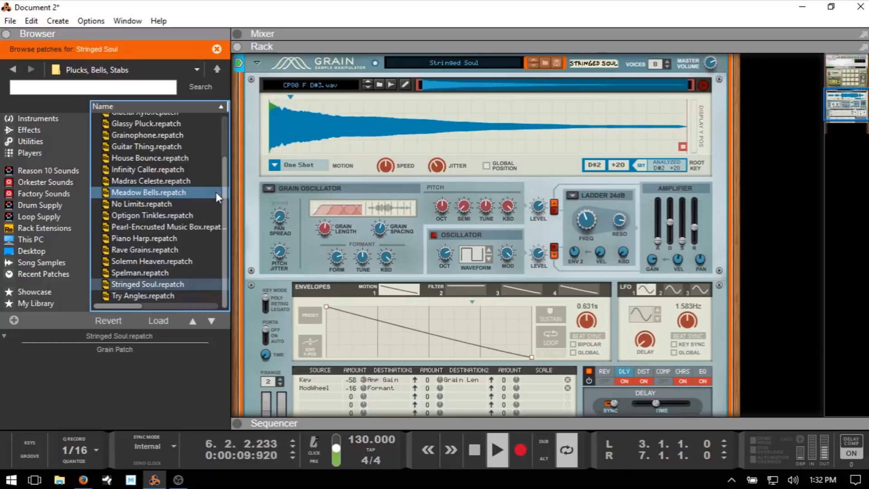
key("Up")
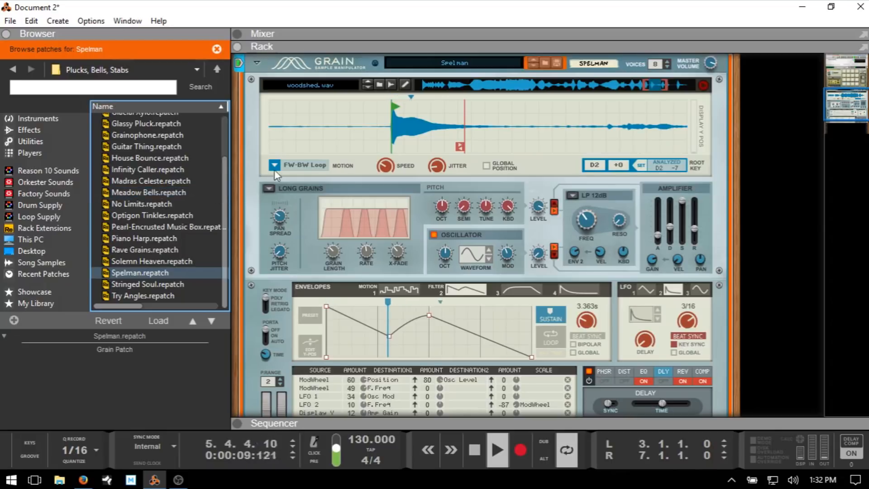
scroll(294, 167, "up", 3)
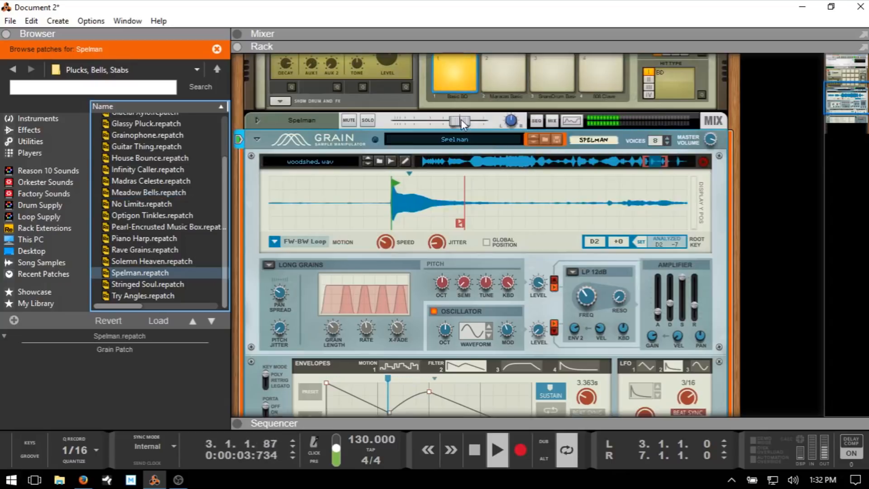
left_click_drag(461, 119, 451, 119)
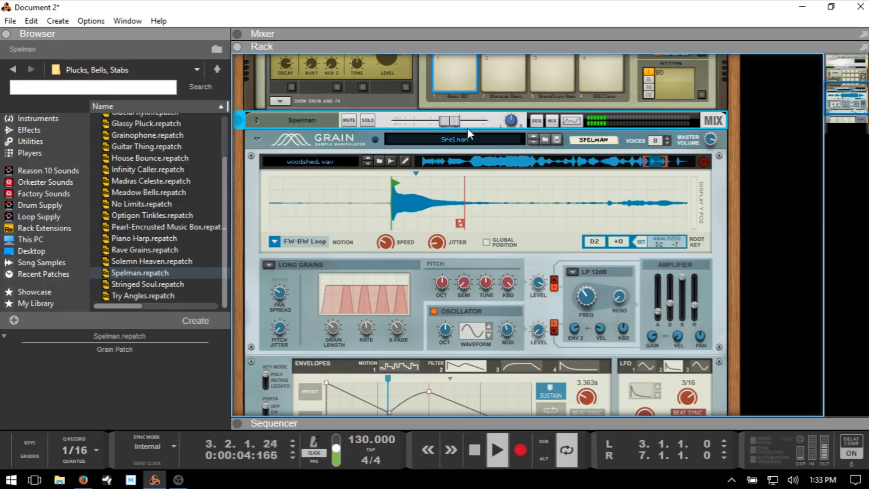
Record a short repeating Spelman melody on its sequencer track across the loop from bar 3 to bar 7.
key("F7")
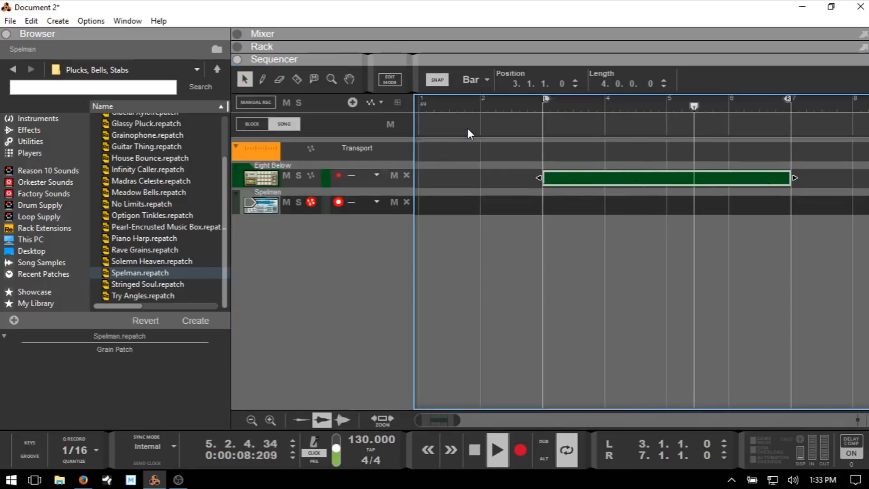
key("ctrl+Return")
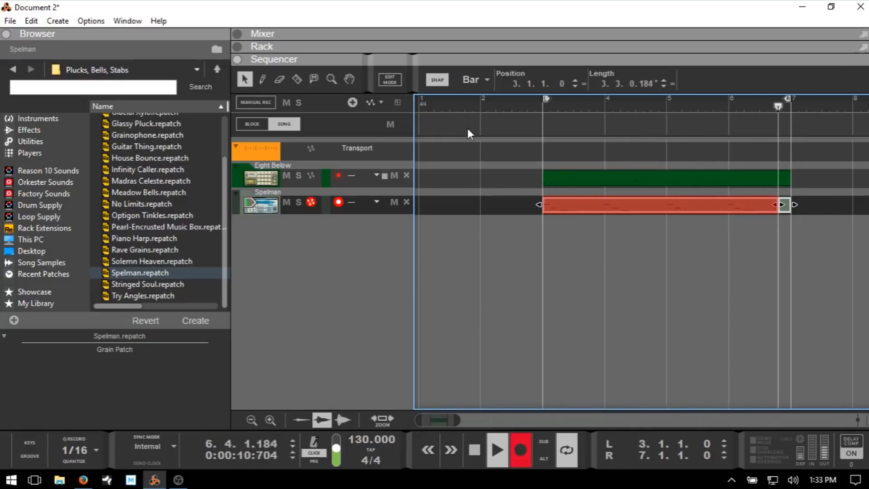
key("KP_Multiply")
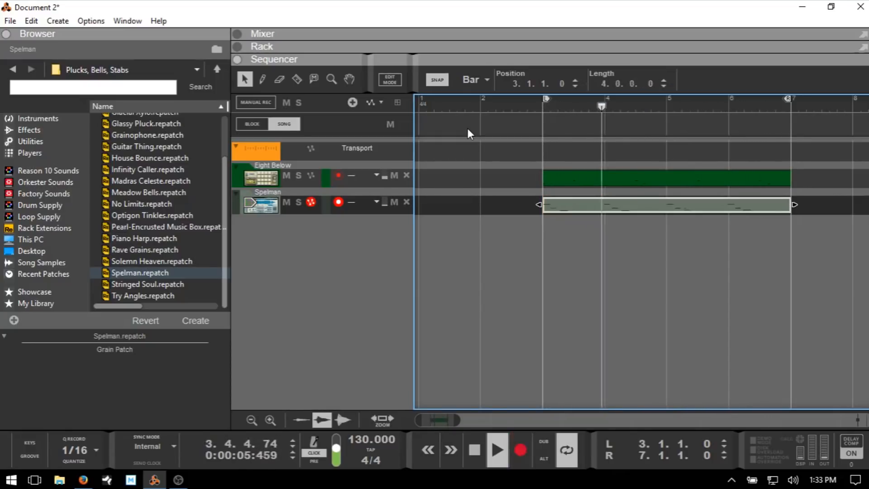
Open the Spelman clip for note editing and delete the very short stray note in bar 5.
double_click(645, 207)
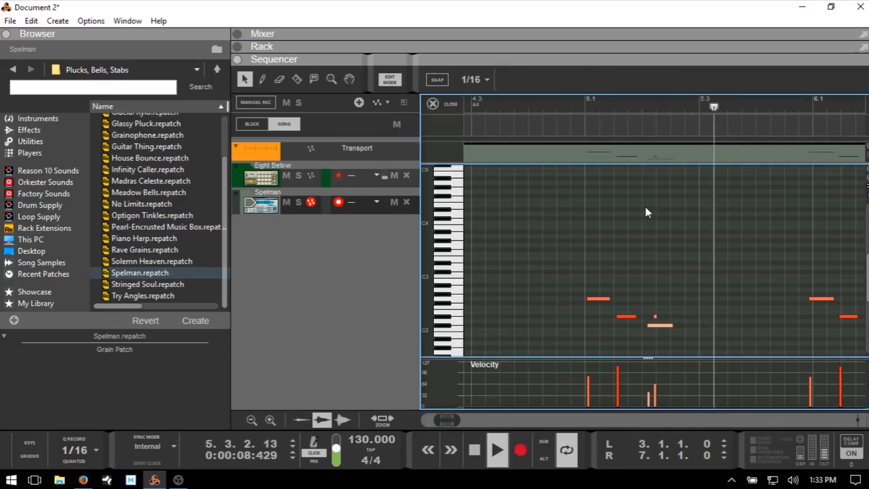
left_click(655, 316)
key("Delete")
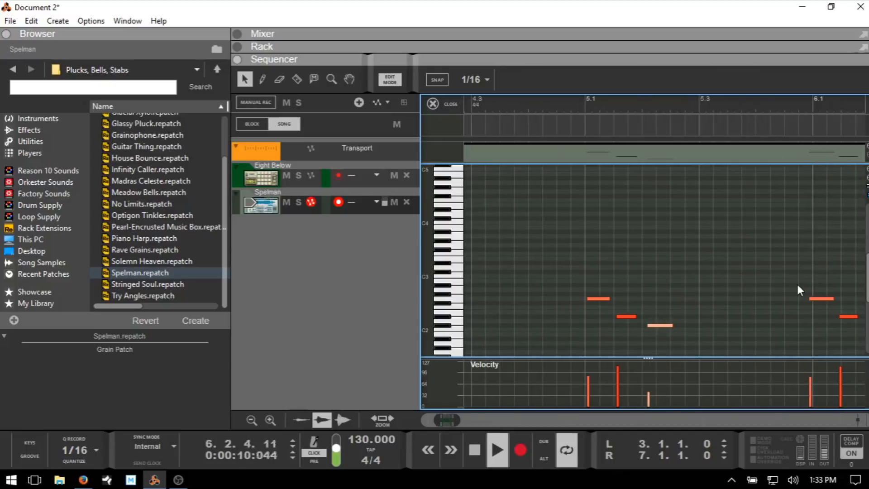
With the browser hidden, shift the bar 6 C#2 note to 6.1.4.234 and add a C#2 note at 6.4.3.11 lasting 0.0.1.114.
key("F3")
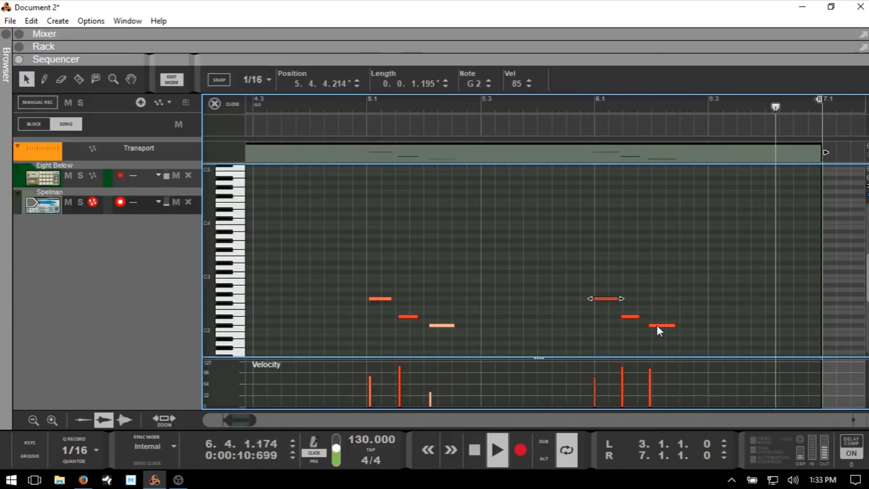
left_click_drag(658, 325, 659, 325)
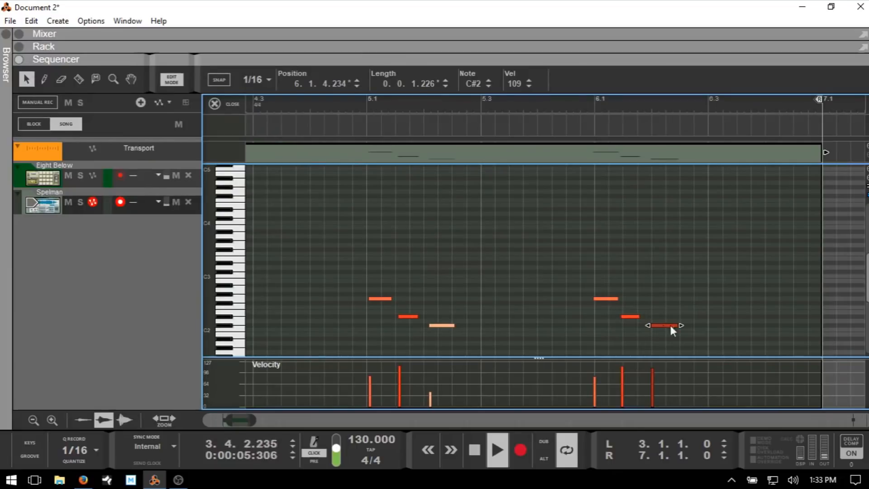
double_click(795, 325)
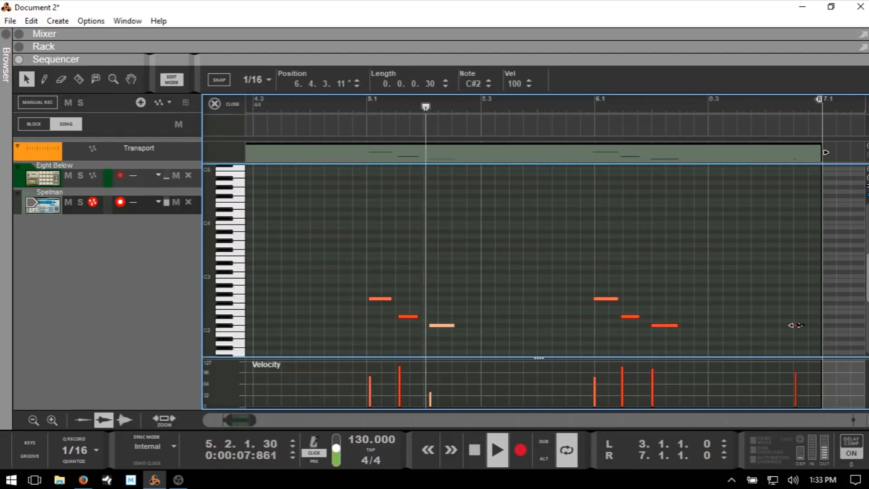
left_click_drag(804, 325, 860, 314)
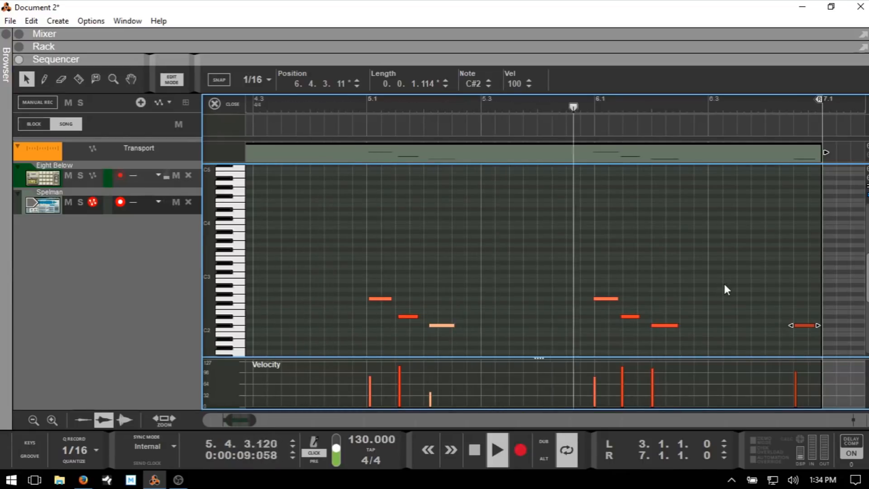
Open the Eight Below clip for note editing and try a short Basic ClosedHat note at 5.3.1.95.
key("ctrl+e")
double_click(250, 177)
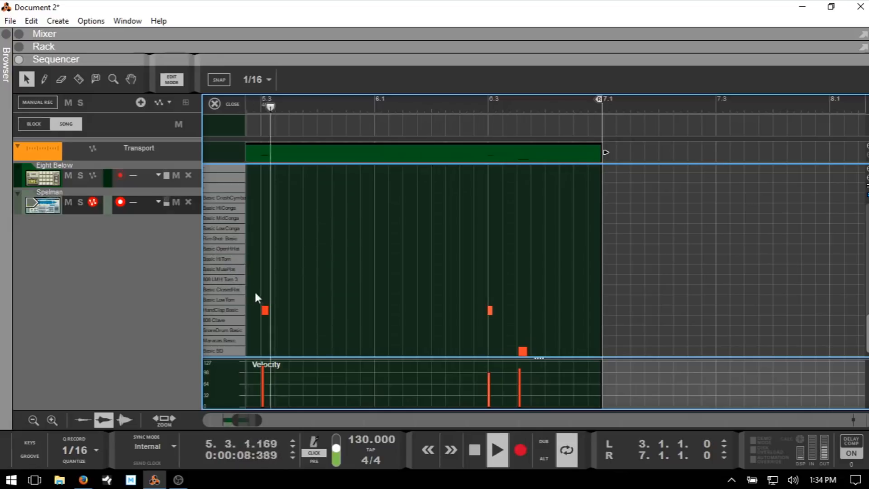
double_click(267, 290)
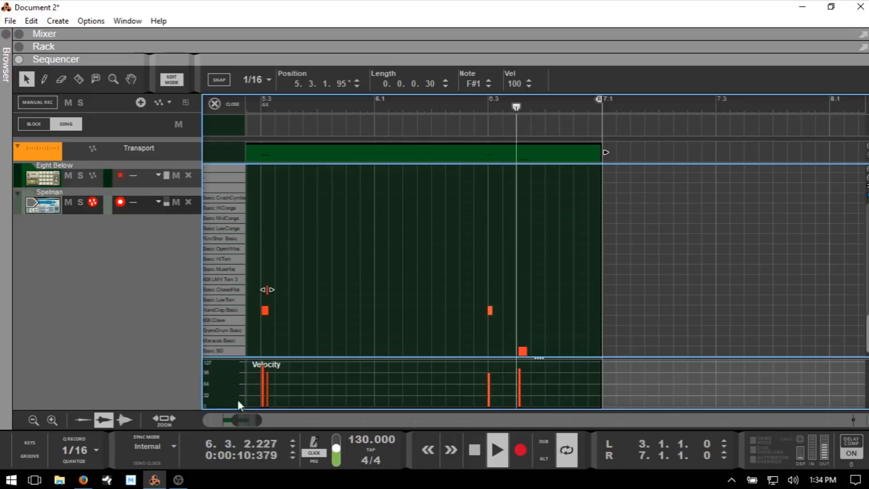
left_click_drag(242, 420, 231, 420)
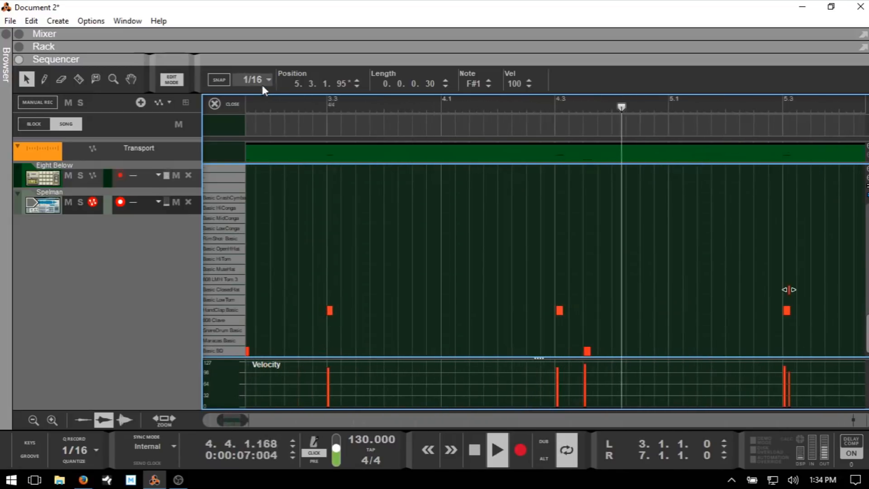
scroll(412, 222, "down", 2)
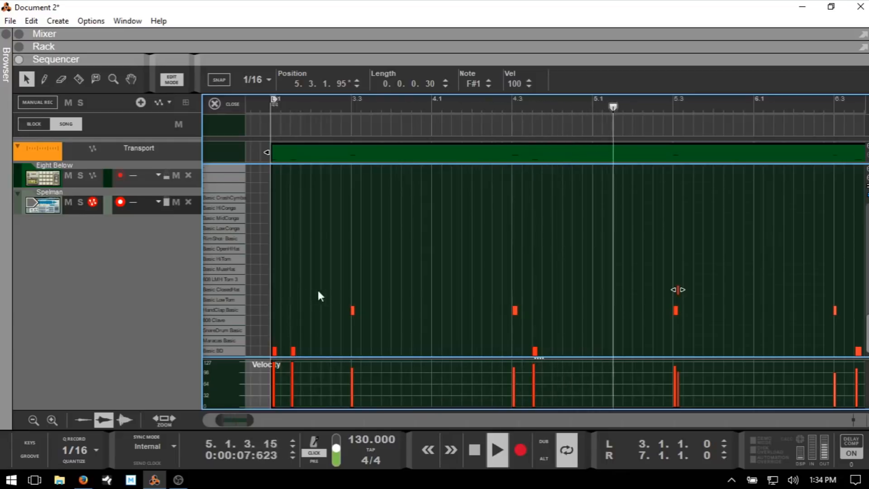
Turn snap on with a 1/8 grid and delete the trial closed hat note in bar 5.
left_click(214, 80)
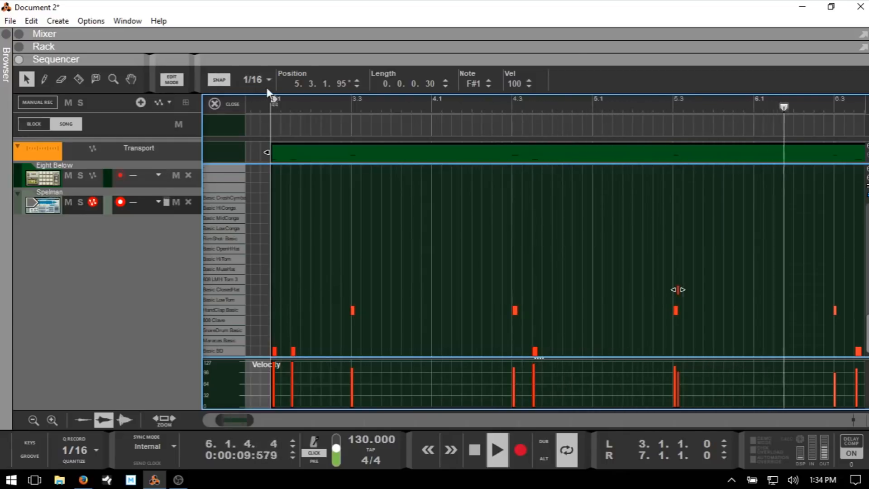
left_click(269, 80)
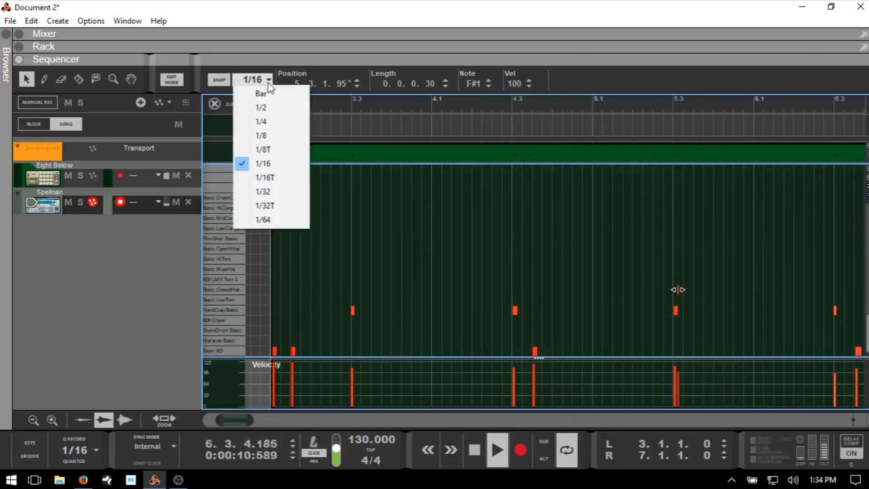
left_click(261, 136)
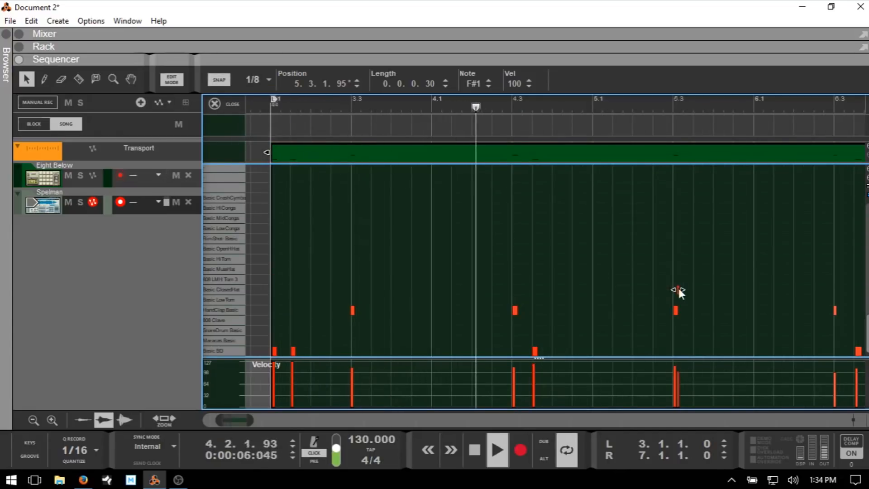
key("Delete")
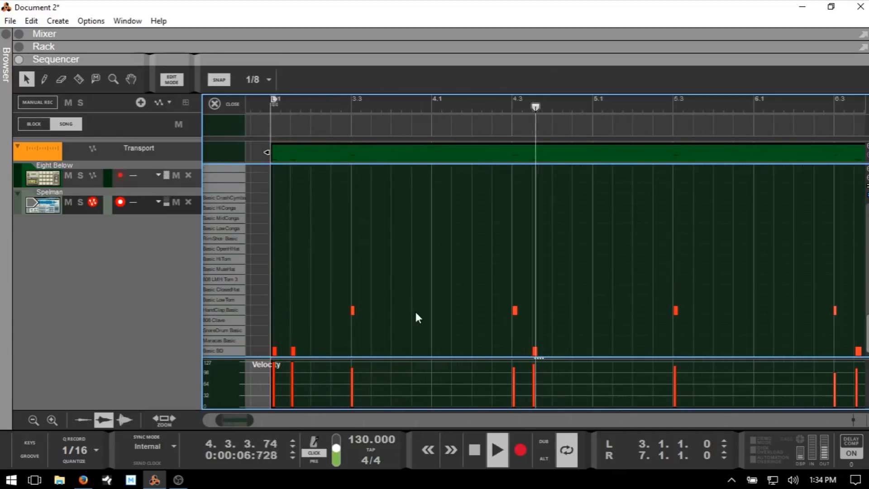
Add 1/8-long Basic ClosedHat notes on each beat from 3.1.1.0 through 4.1.1.0.
left_click(277, 290)
double_click(322, 290)
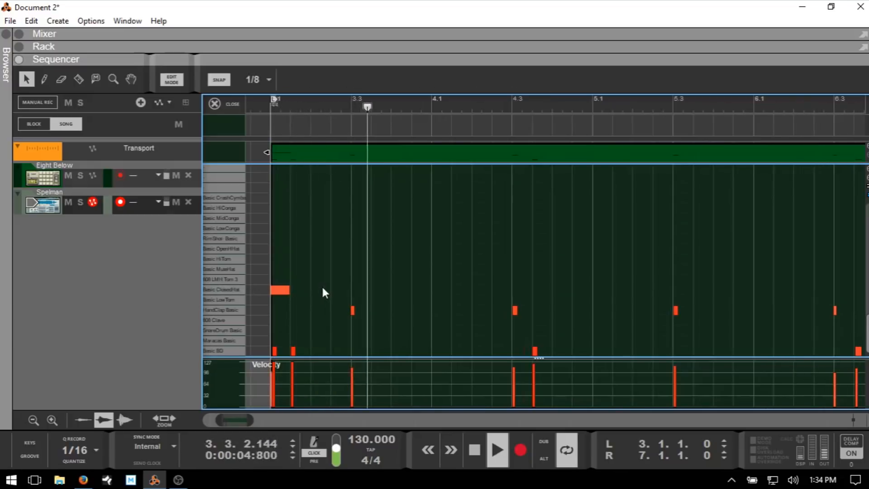
left_click(362, 291)
left_click(362, 290)
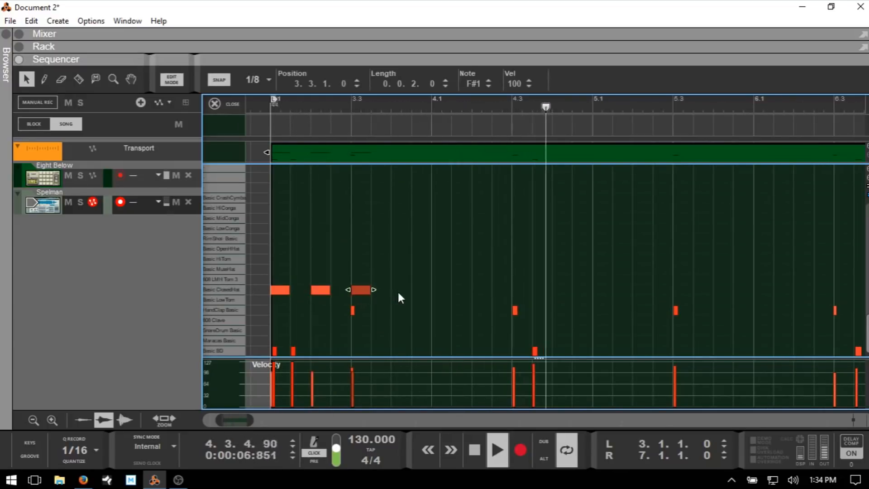
left_click(402, 290)
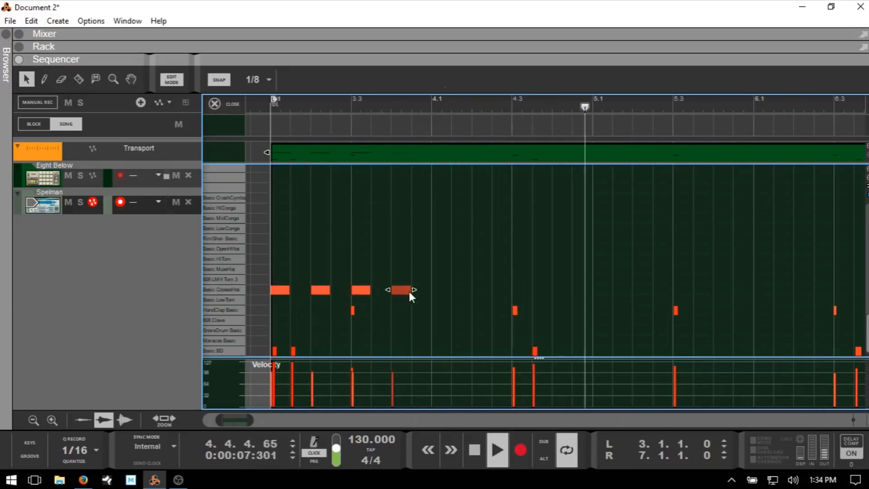
left_click(442, 290)
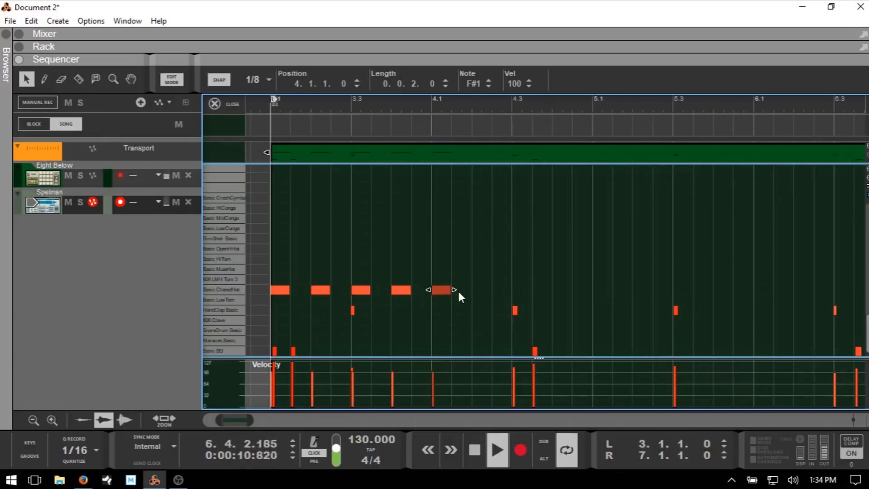
Set the snap grid to 1/16 and draw a Basic ClosedHat note at 4.1.3.0 with a length of 0.1.2.0.
left_click(262, 80)
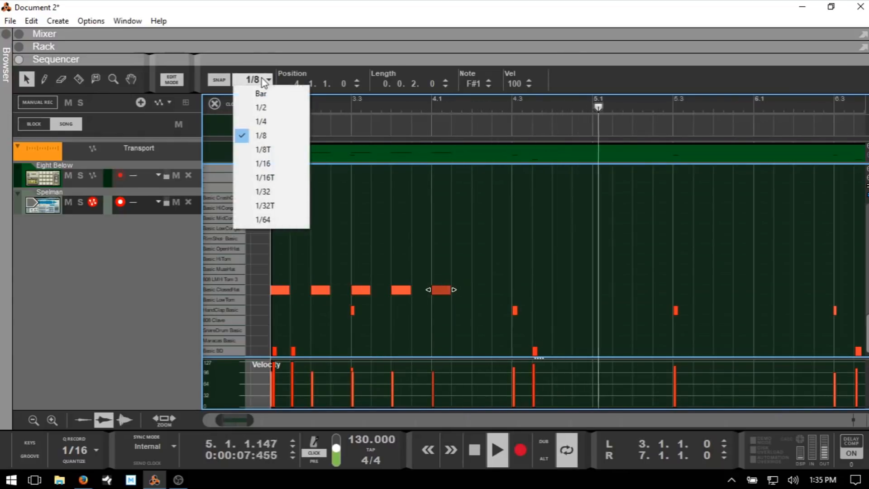
left_click(279, 164)
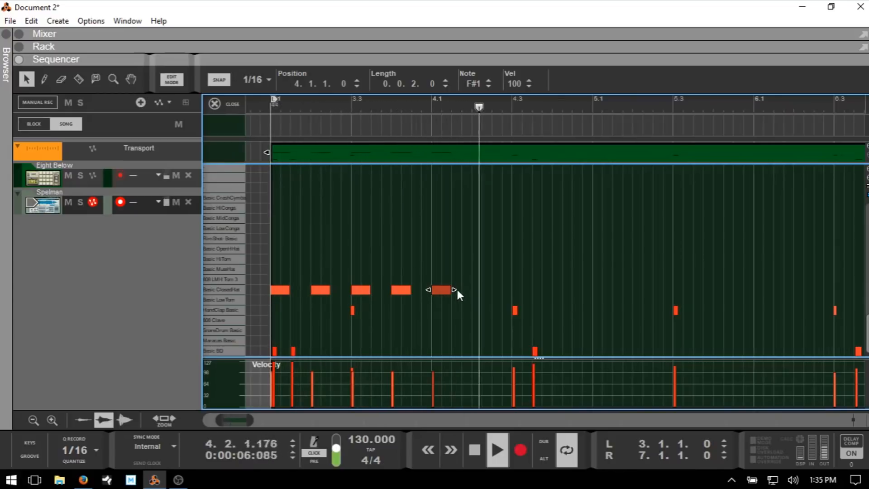
left_click_drag(457, 292, 511, 288)
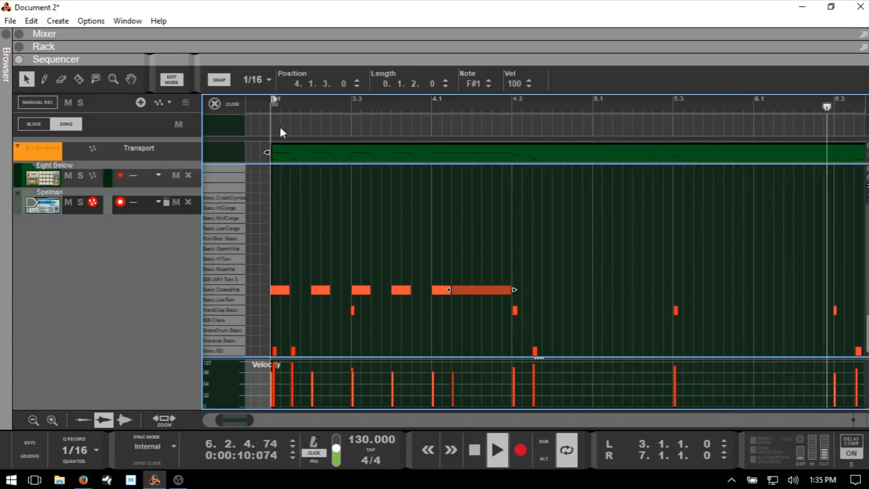
Split the long closed hat note in bar 4 with the Razor into four 1/16 notes, leaving its final 1/8 whole.
key("r")
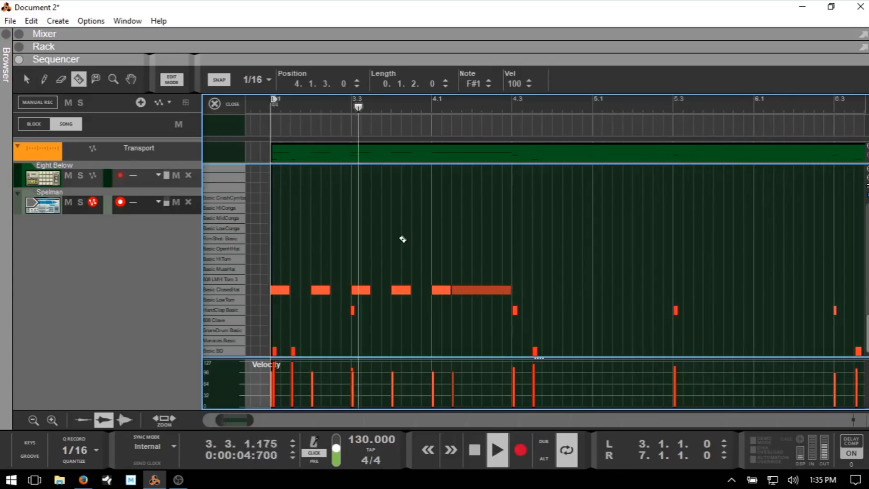
left_click(464, 290)
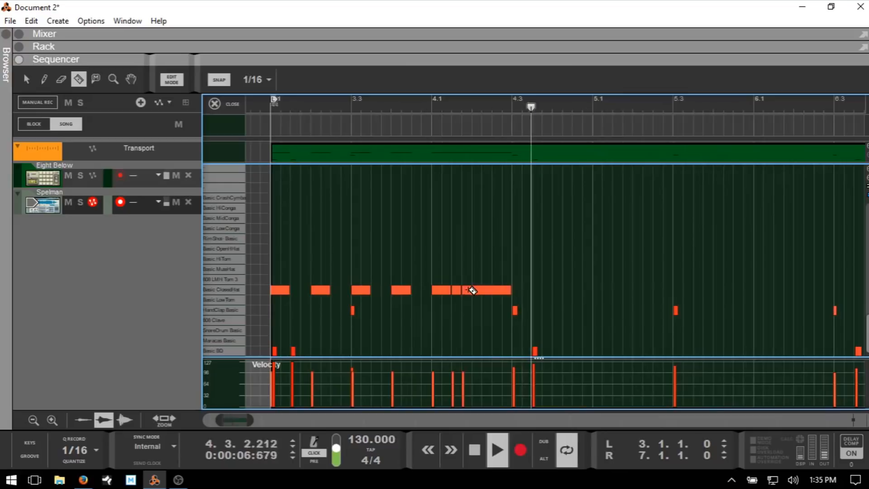
left_click(473, 290)
left_click(481, 290)
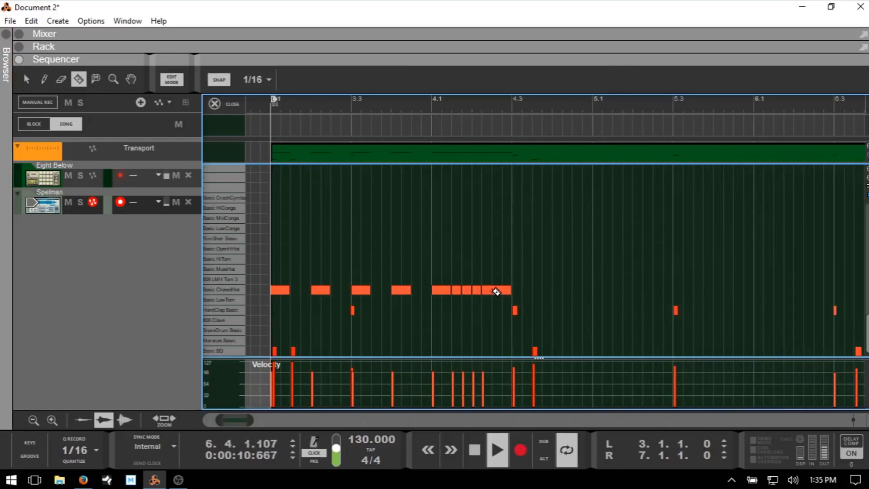
left_click(497, 290)
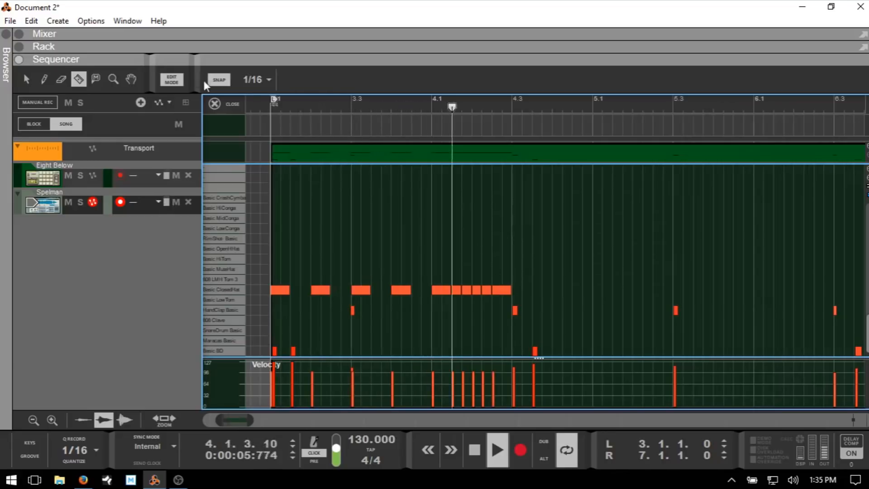
At 1/32 snap, split the final 1/8 of the bar 4 roll into four 1/32 notes and add a 1/32 closed hat at 4.3.1.0.
left_click(268, 79)
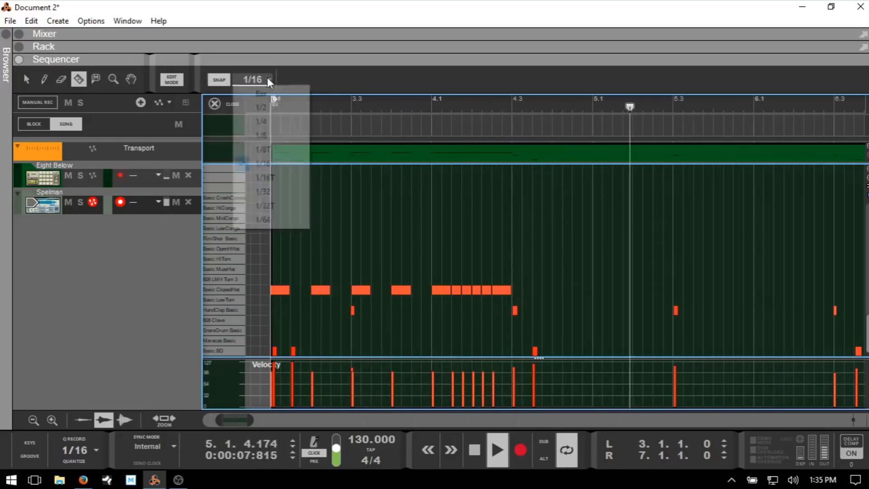
left_click(268, 191)
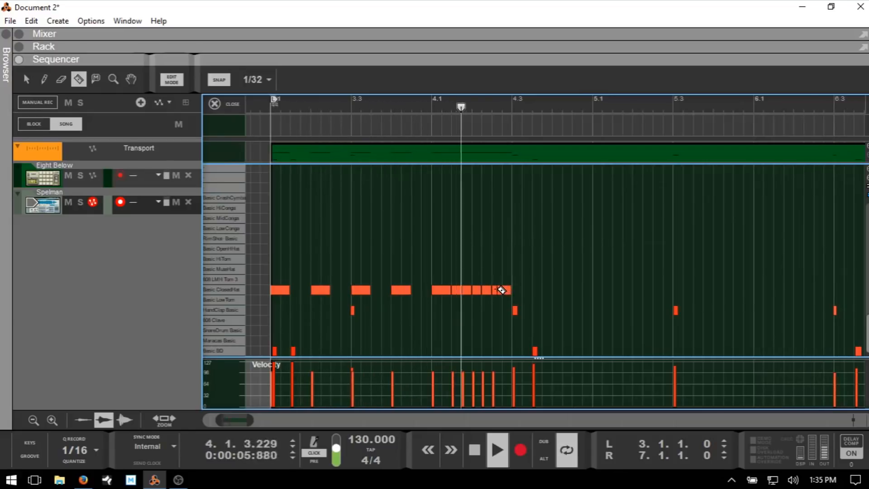
left_click(501, 290)
left_click(503, 289)
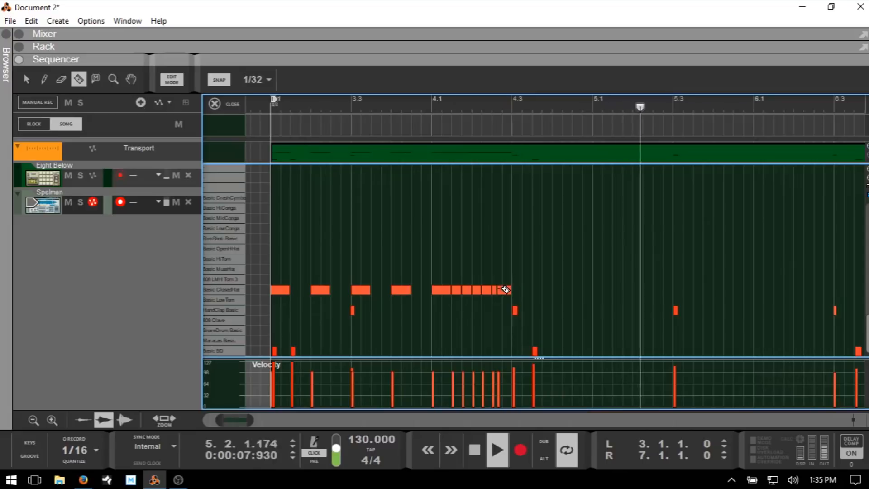
left_click(509, 290)
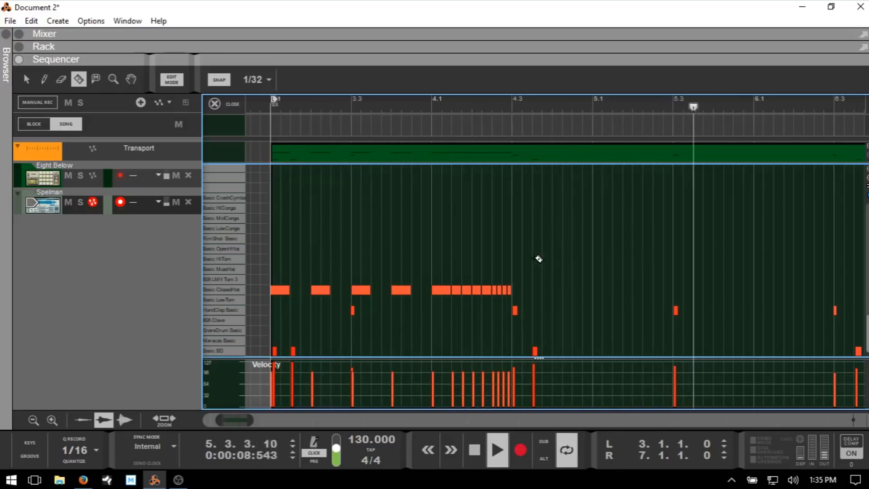
key("q")
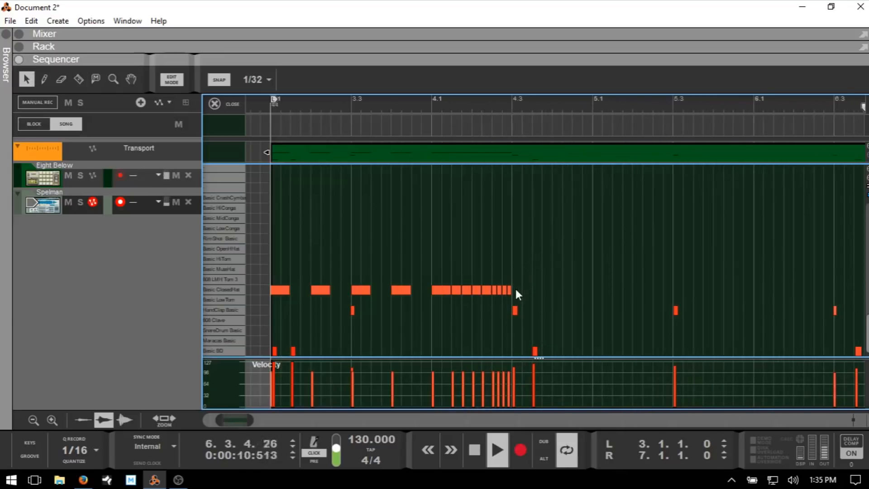
left_click(514, 289)
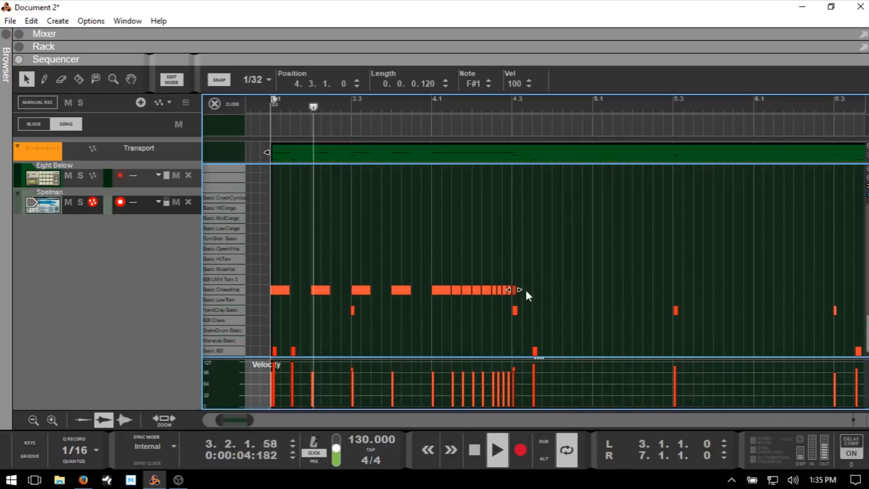
Set the snap grid to 1/8 and add 1/8 closed hat notes at 4.3.3.0 and 5.1.1.0.
left_click(268, 80)
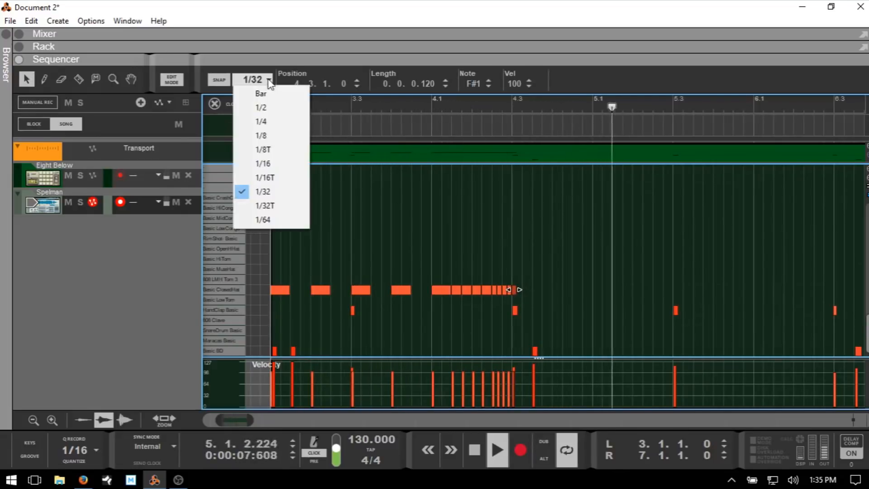
left_click(275, 136)
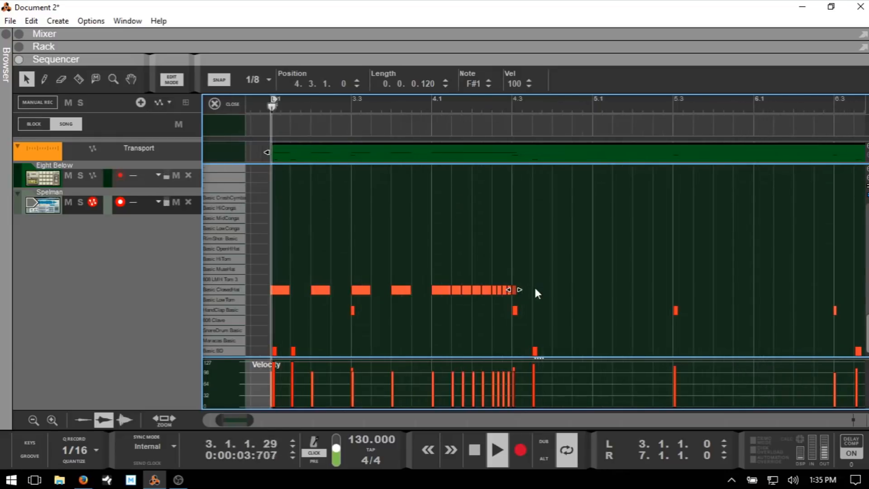
left_click_drag(534, 290, 550, 289)
left_click(600, 290)
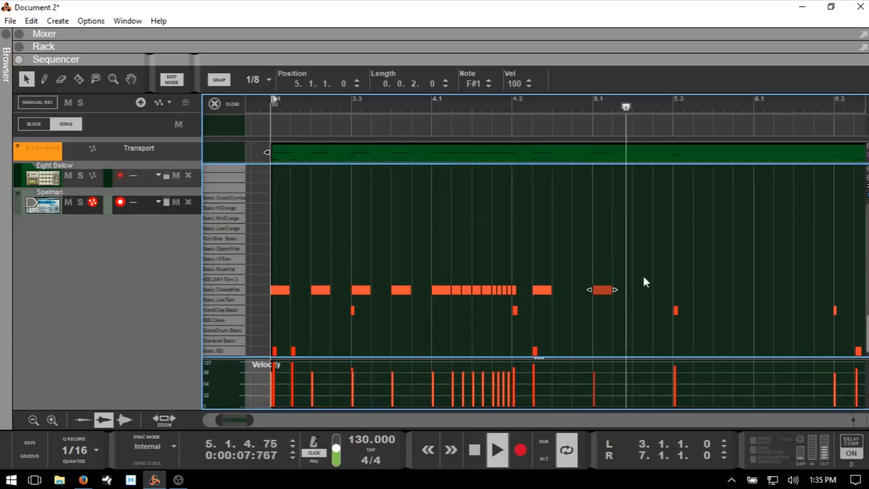
Add 1/8 closed hat notes at 5.2.1.0, 5.2.3.0, 5.3.1.0, 5.4.1.0 and 6.1.1.0.
left_click(643, 296)
left_click(641, 291)
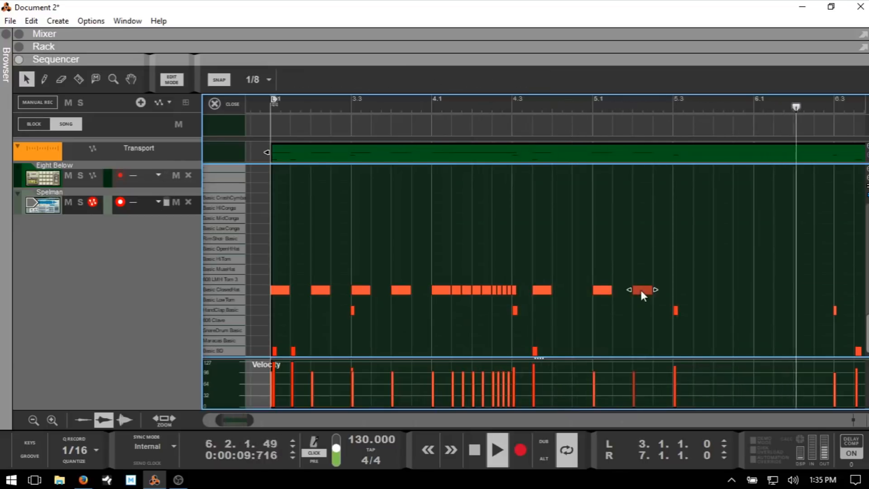
left_click(673, 290)
left_click(664, 290)
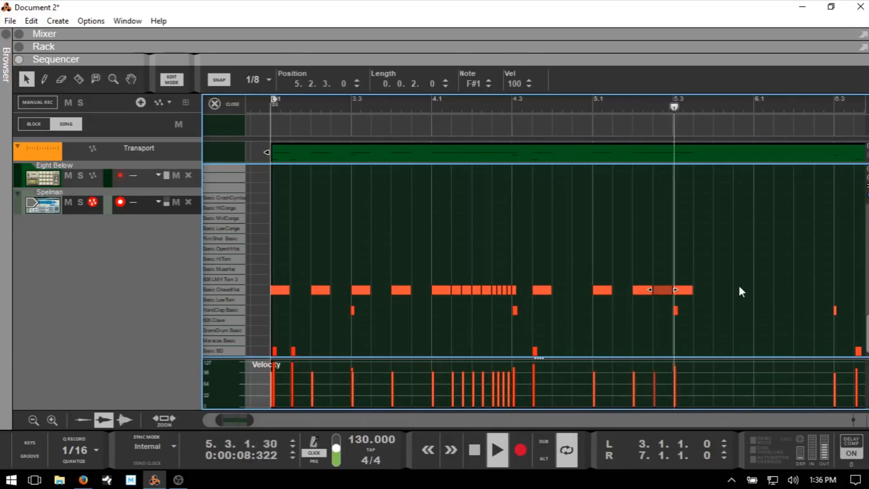
left_click(724, 289)
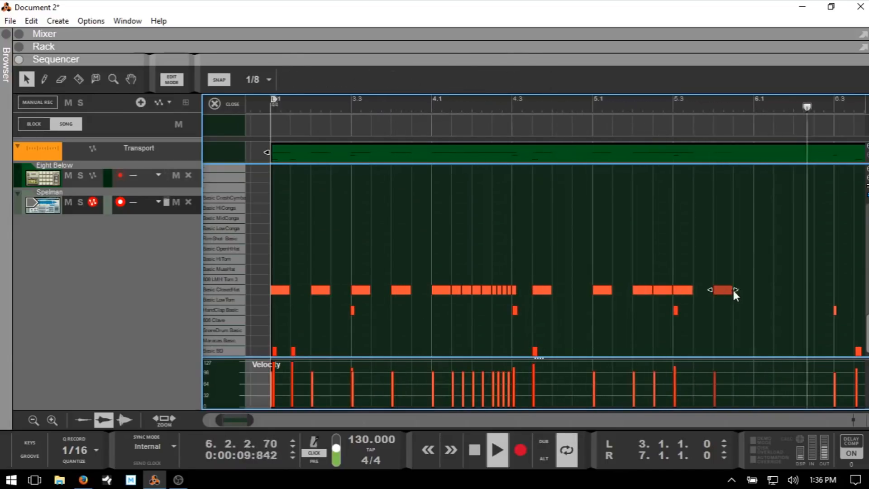
left_click(761, 289)
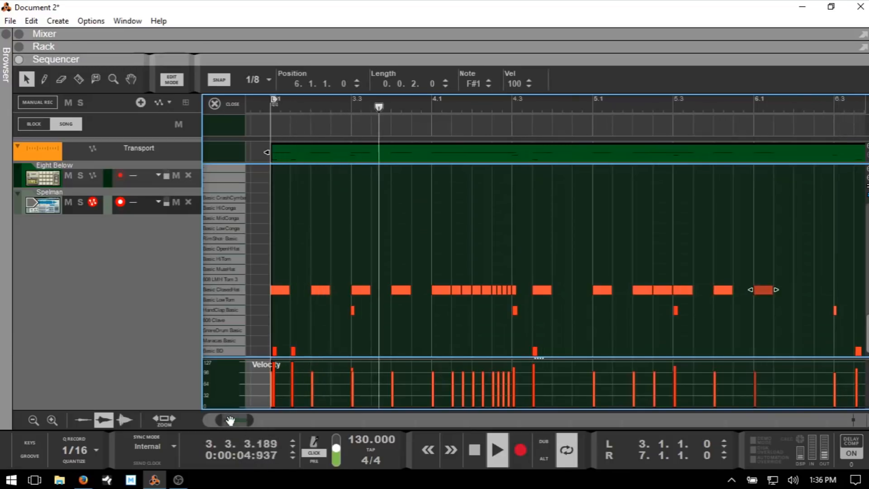
Add a closed hat note at 6.1.3.0 and extend its length to 0.1.2.0.
left_click_drag(231, 420, 242, 420)
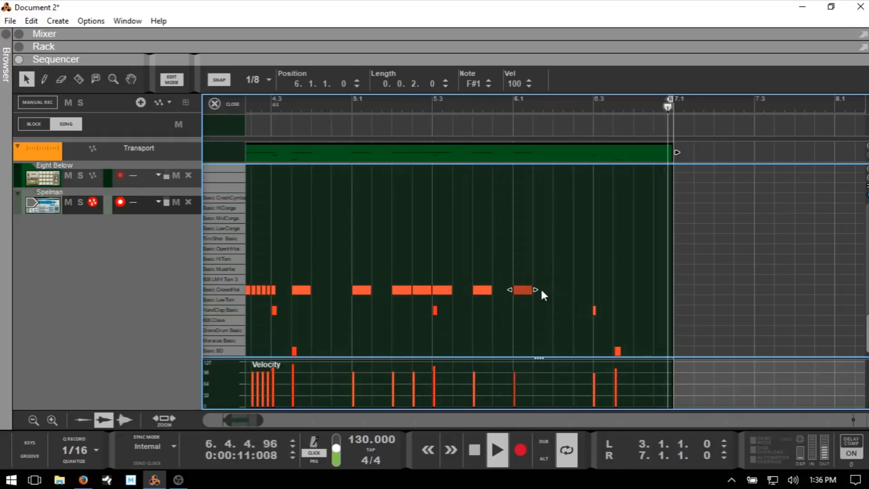
key("ctrl+d")
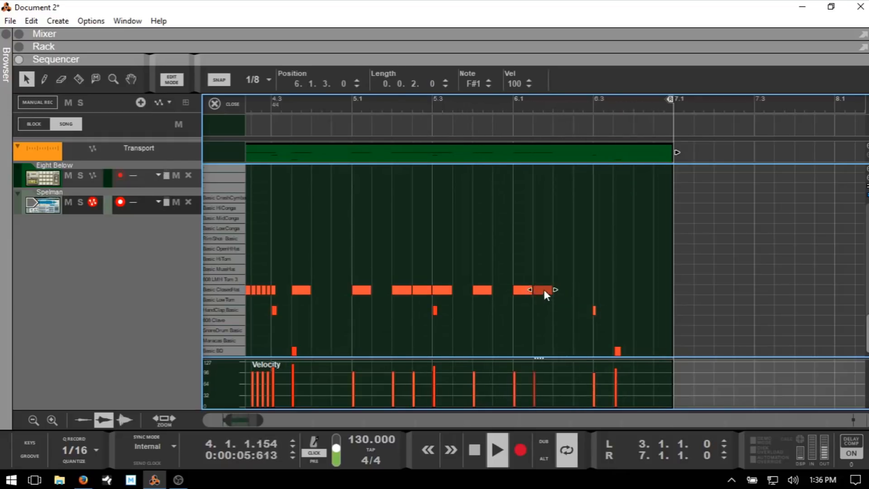
left_click_drag(556, 290, 594, 290)
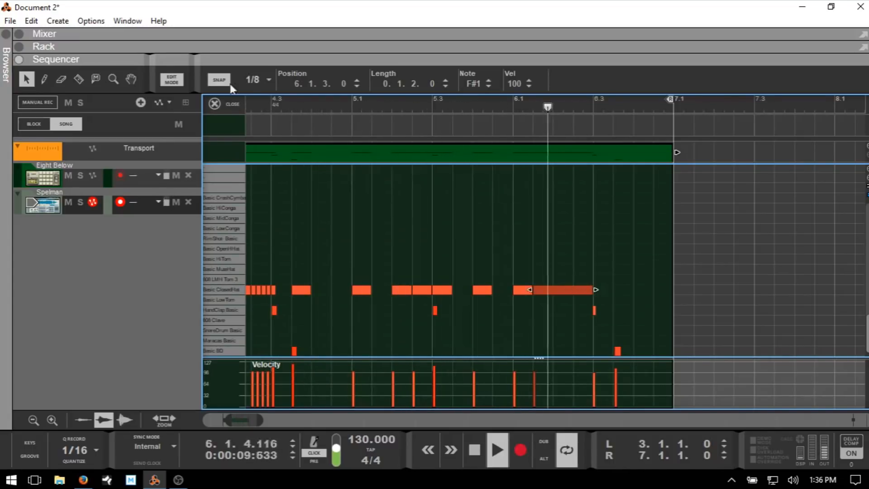
Set the snap grid to 1/16 and split the long closed hat note in bar 6 into 1/16 notes with the Razor.
left_click(254, 79)
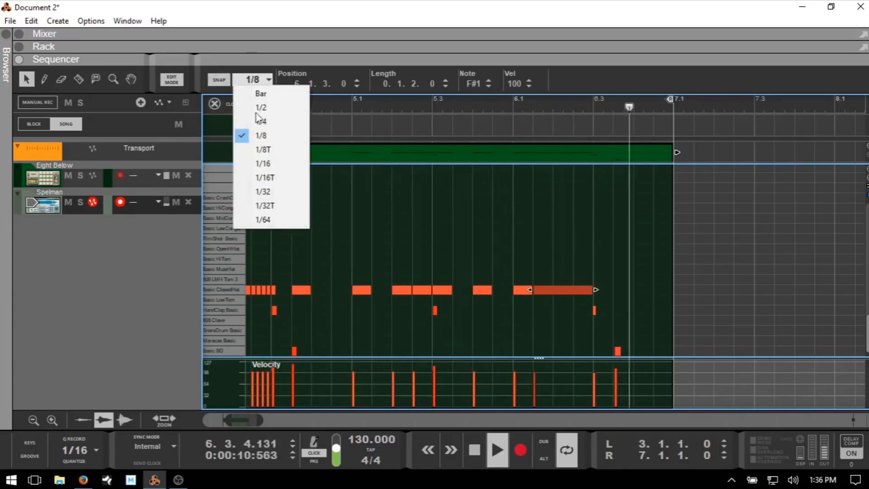
left_click(267, 164)
key("r")
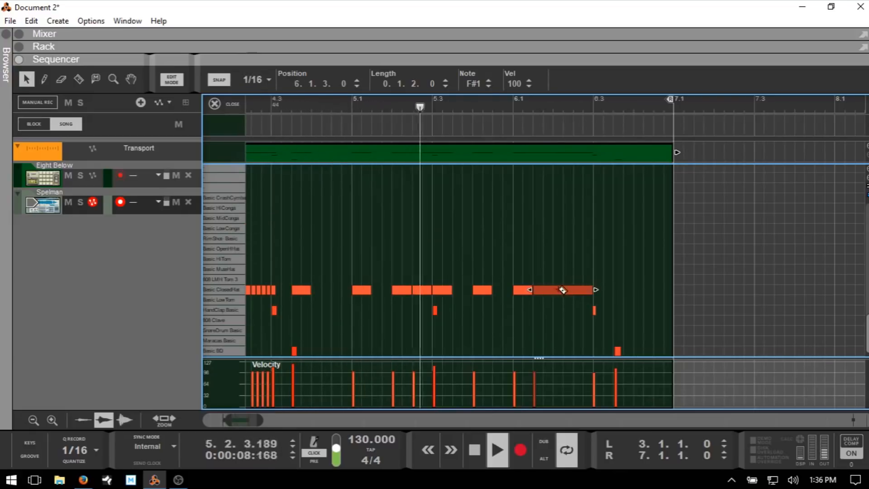
left_click(545, 290)
left_click(553, 291)
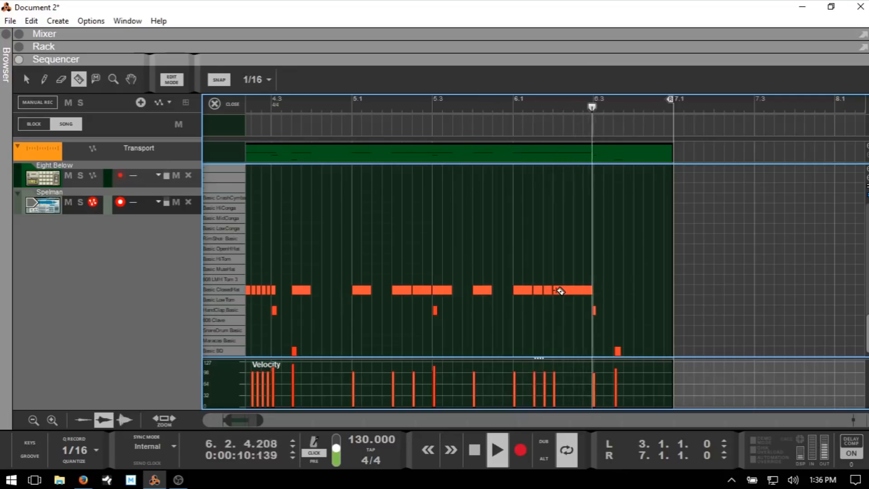
left_click(564, 291)
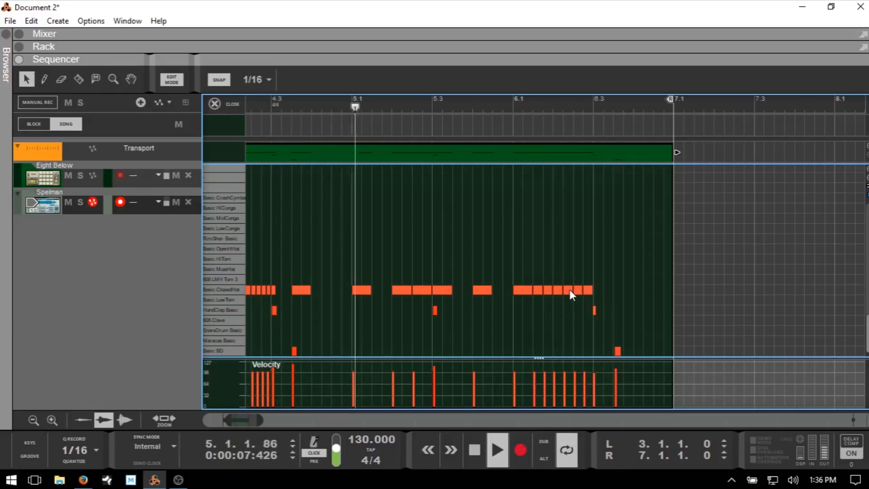
Move the 1/16 closed hat at 6.2.2.0 to 6.3.1.0 and add 1/16 closed hats at 6.3.4.0 and 6.4.3.0.
left_click_drag(569, 290, 600, 289)
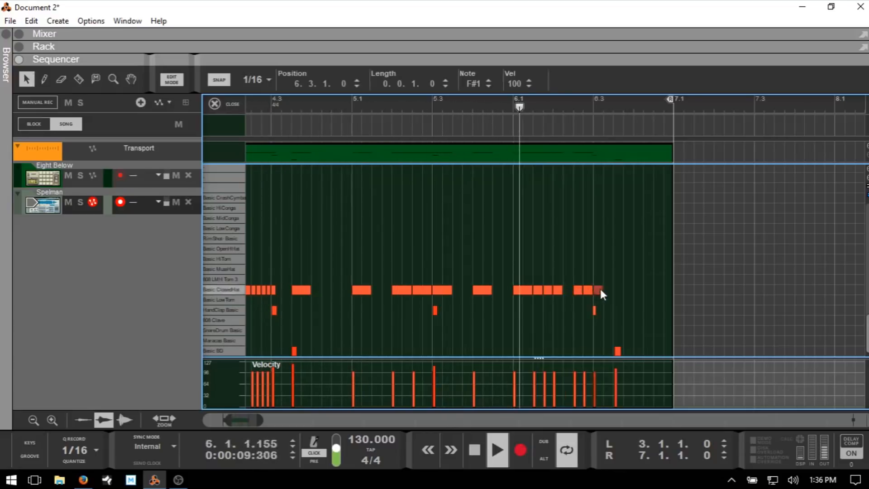
double_click(625, 290)
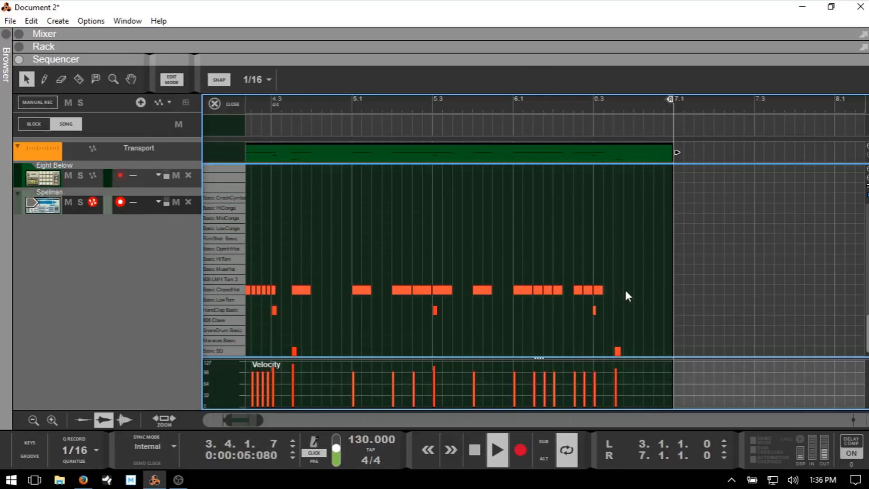
double_click(658, 290)
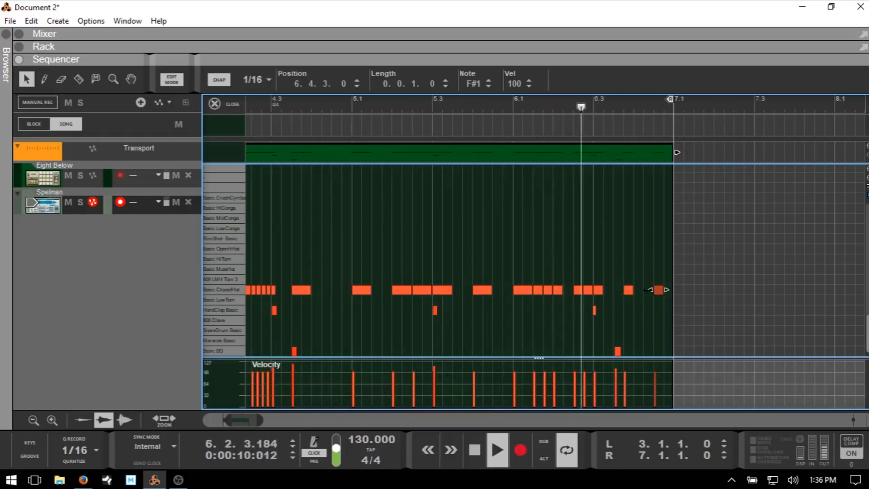
left_click(647, 290)
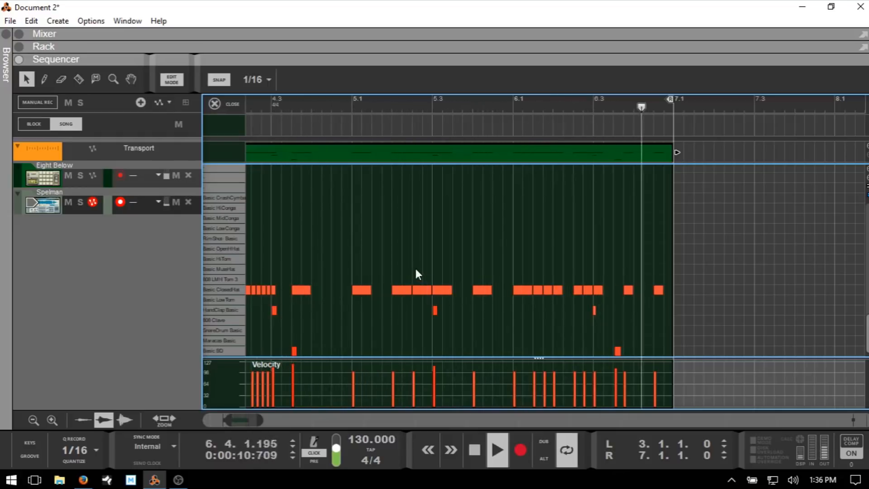
Set the snap grid to 1/32 and split the 1/8 closed hat note at 5.3.1.0 into four 1/32 notes with the Razor.
left_click(255, 85)
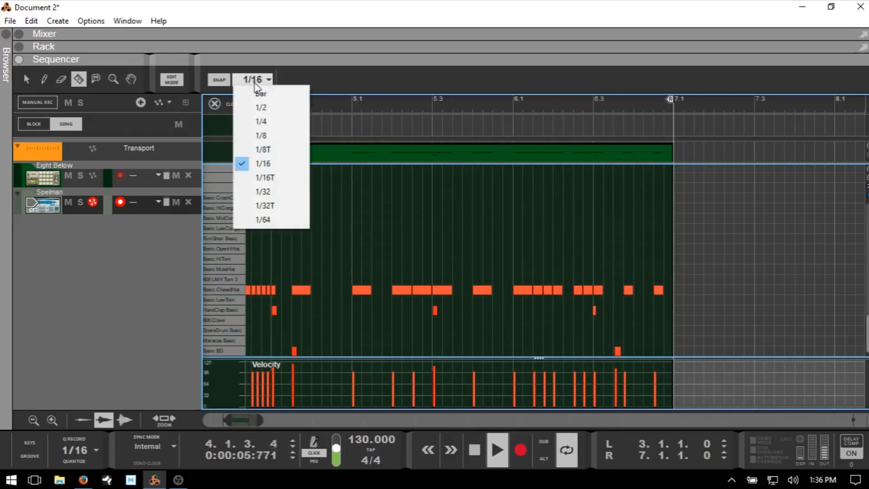
left_click(281, 200)
left_click(442, 293)
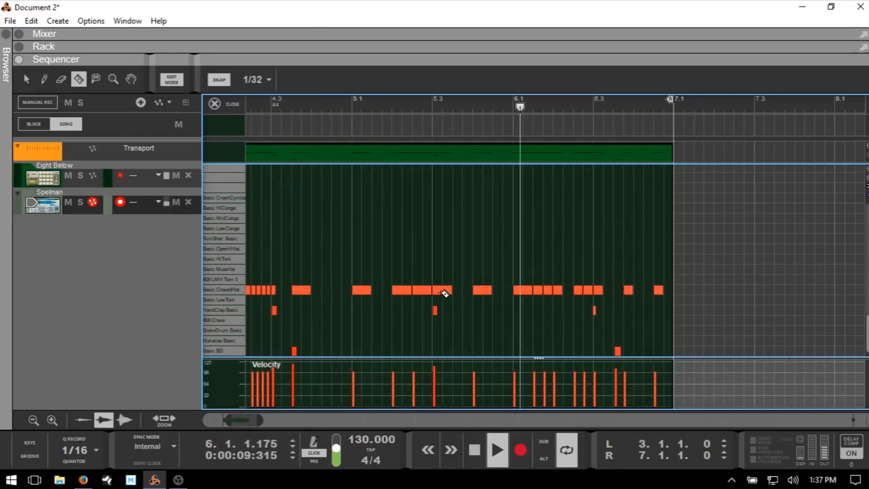
left_click(448, 292)
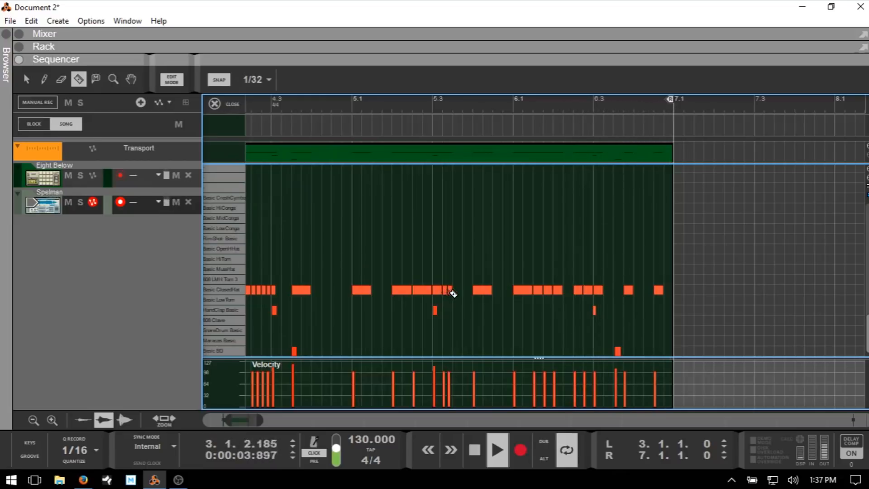
left_click(439, 291)
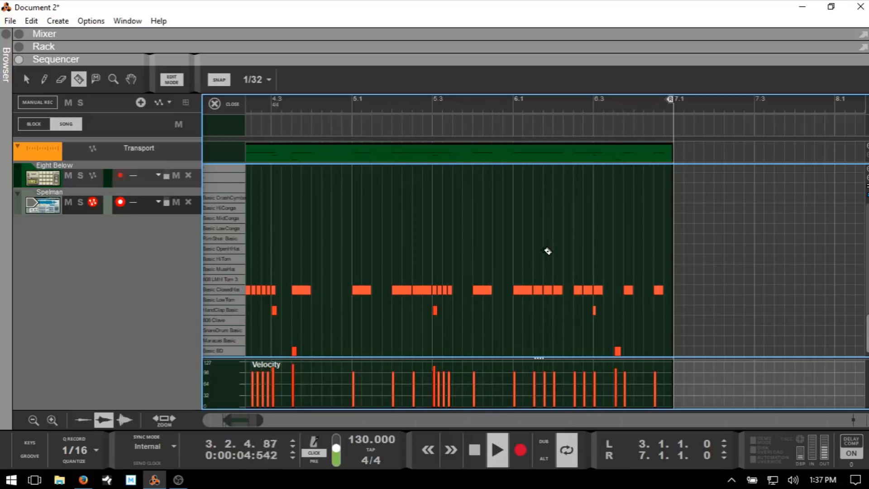
Close the drum clip editor, show the rack together with the patch browser, and stop playback.
key("ctrl+e")
key("q")
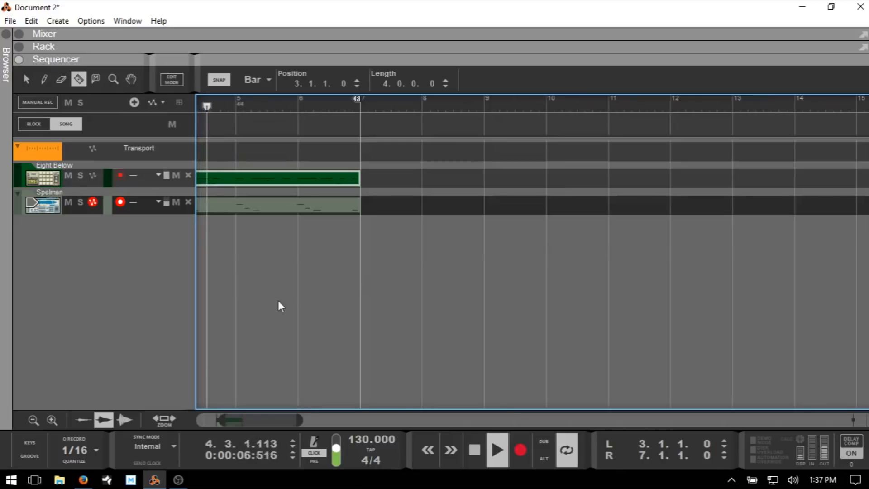
left_click_drag(272, 419, 228, 412)
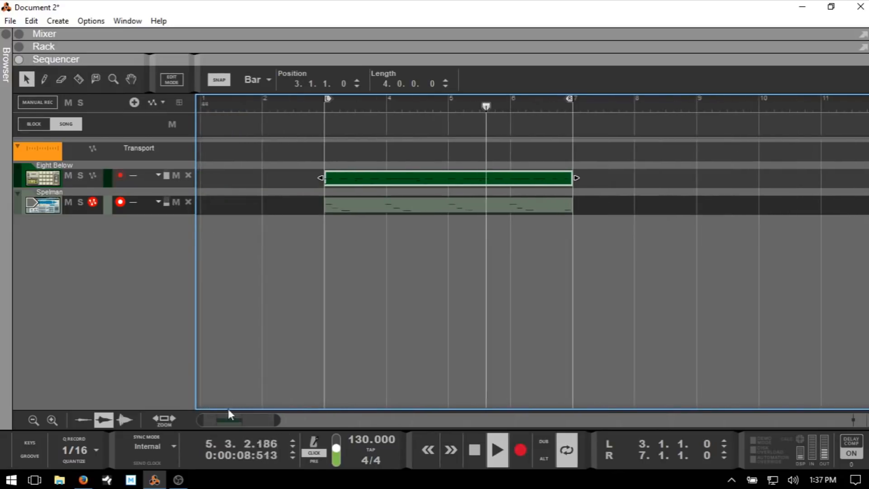
key("F4")
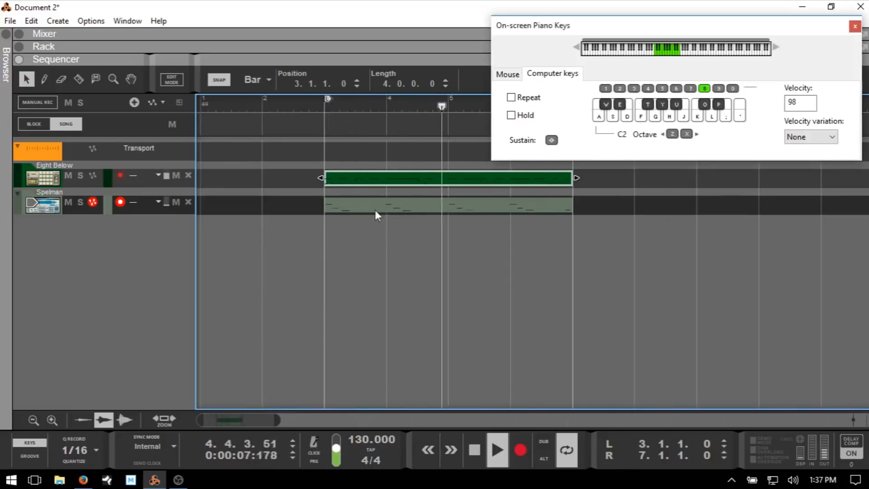
key("F4")
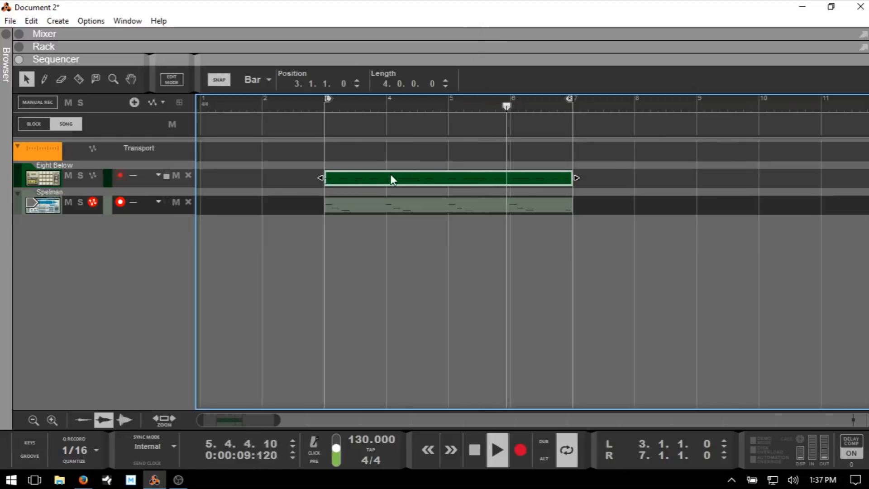
key("F6")
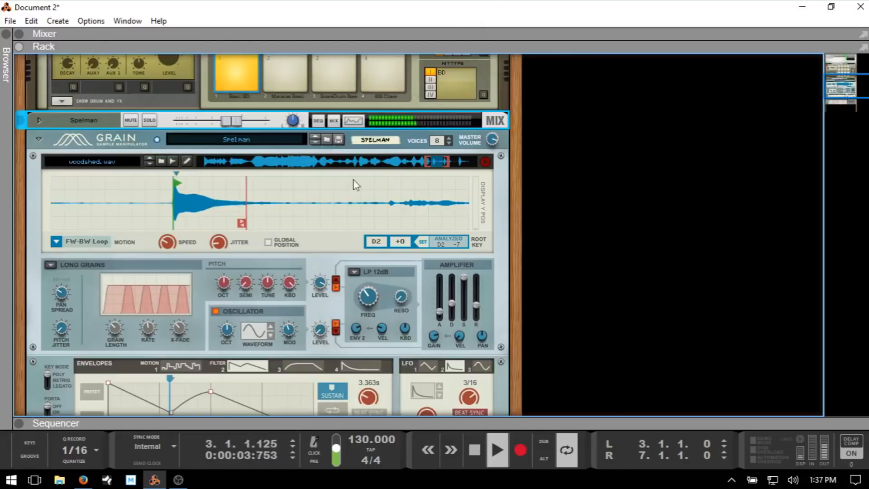
key("F3")
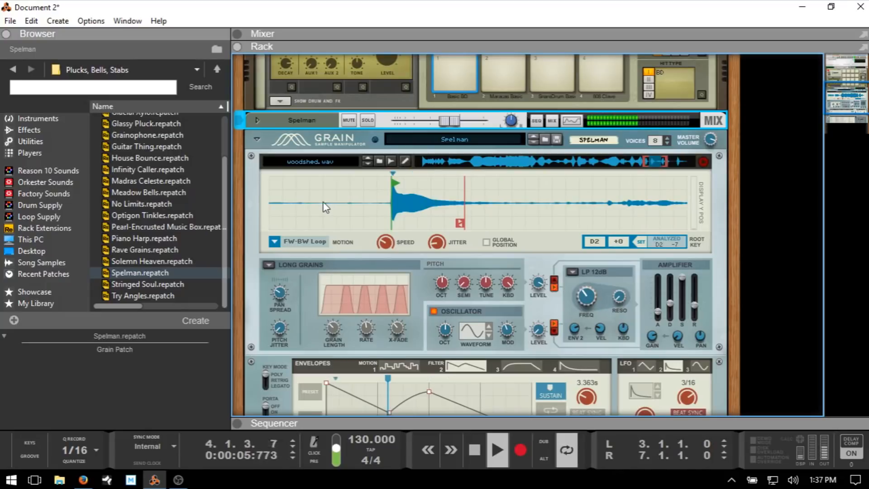
key("space")
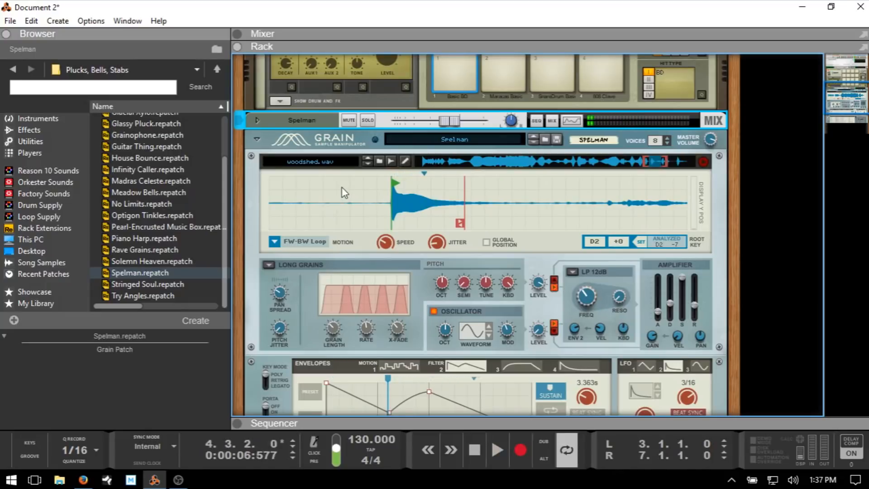
Look over the Kong and Grain devices in the rack and the Grain patches in the Plucks, Bells, Stabs folder.
scroll(414, 202, "up", 5)
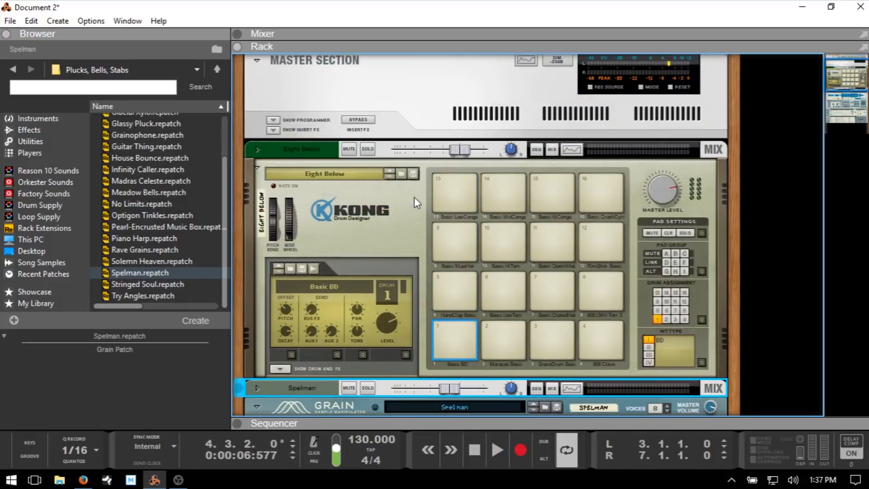
scroll(414, 197, "down", 14)
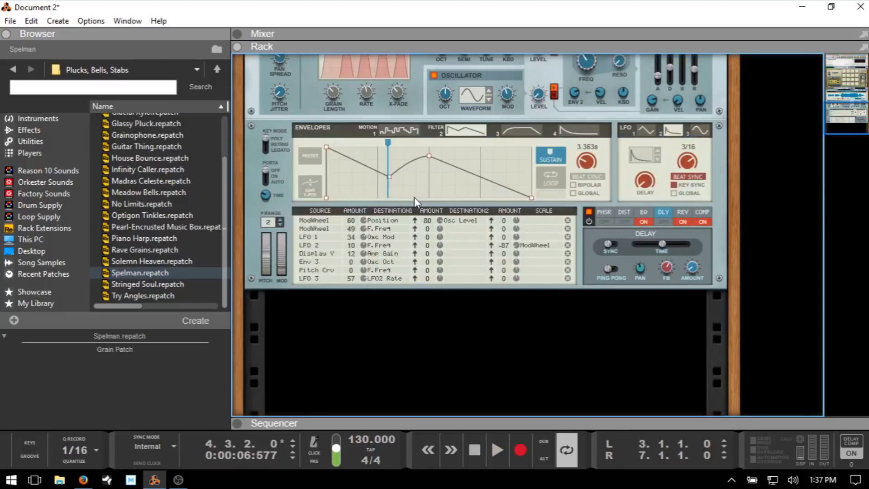
left_click(165, 181)
left_click(163, 193)
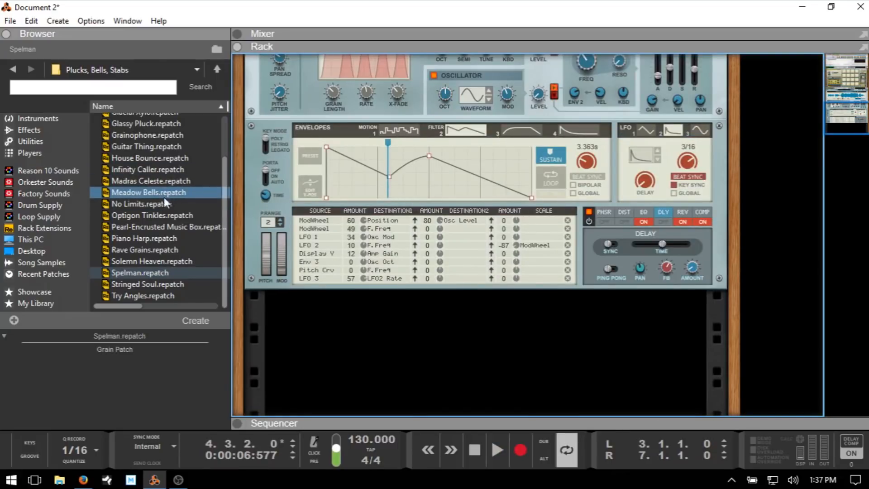
left_click(158, 204)
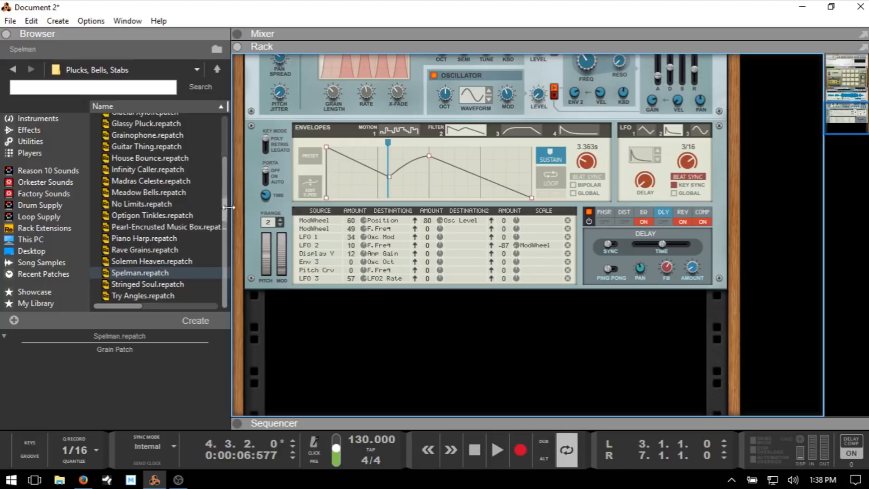
scroll(405, 284, "up", 10)
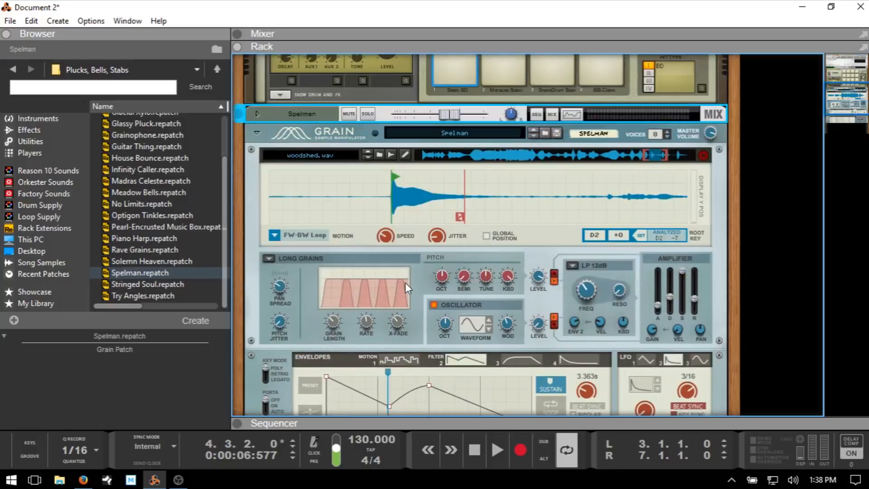
scroll(406, 284, "down", 6)
scroll(406, 282, "down", 5)
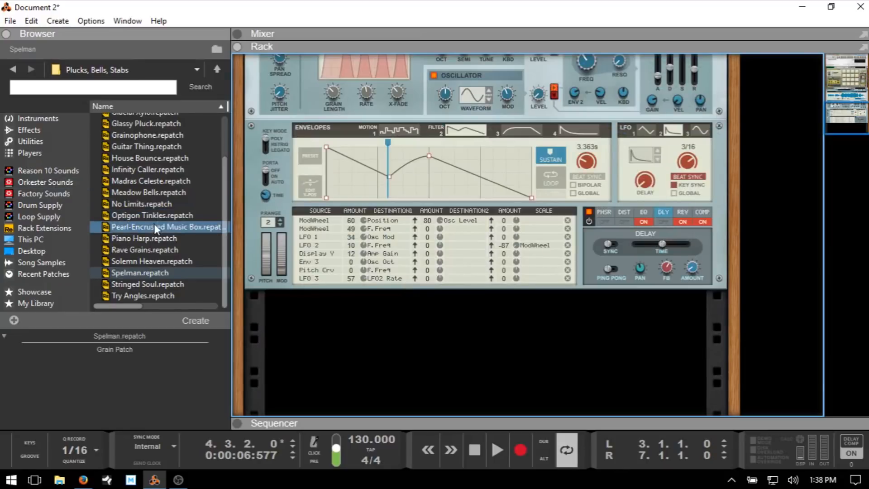
scroll(154, 224, "up", 2)
left_click(113, 165)
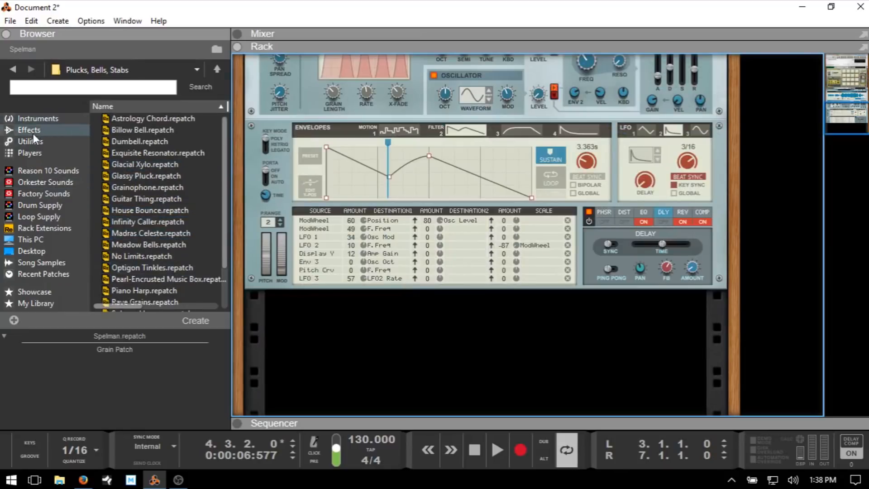
Add a Europa Shapeshifting Synthesizer from the instruments to the rack below the Grain device.
left_click(31, 119)
left_click(133, 161)
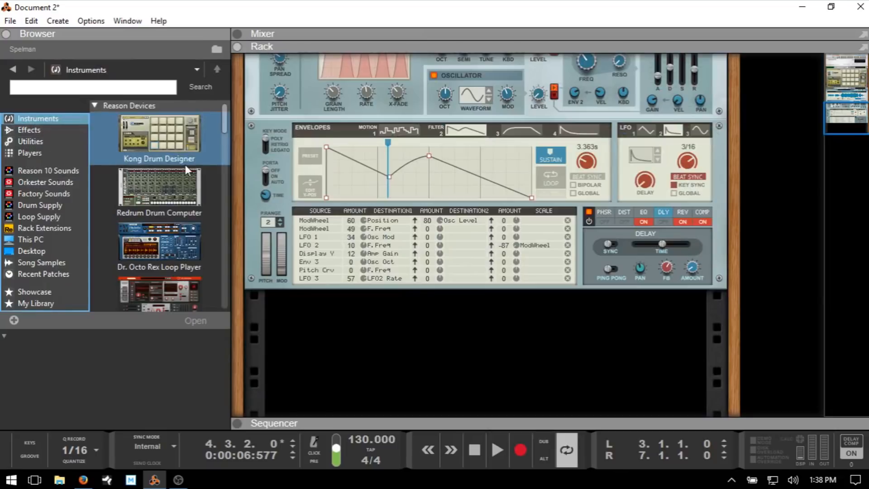
scroll(186, 169, "down", 3)
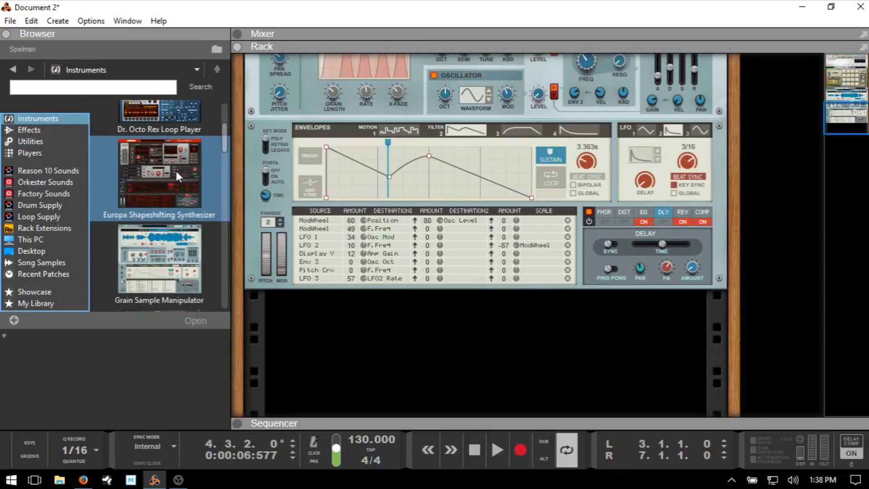
mouse_move(163, 162)
left_mouse_down()
mouse_move(176, 194)
mouse_move(324, 335)
mouse_move(342, 327)
left_mouse_up()
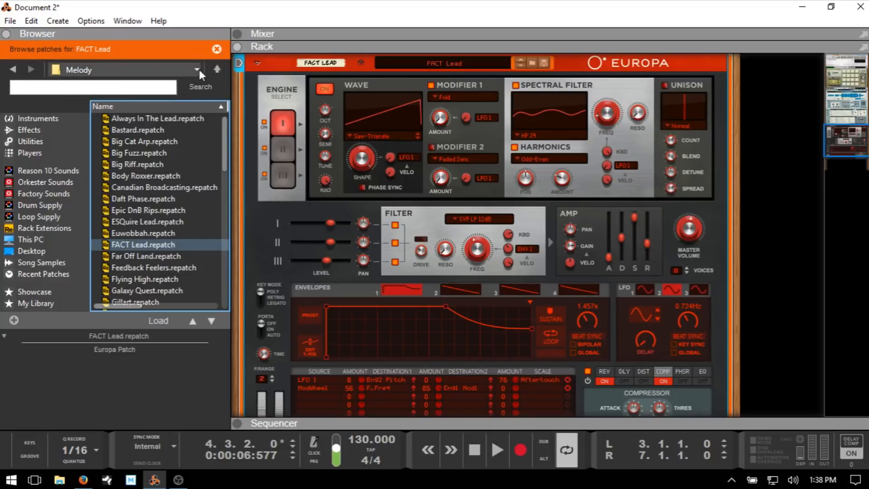
Load the YamNam Sab patch from Europa's Bass folder and lower the synth's mix channel level.
left_click(217, 71)
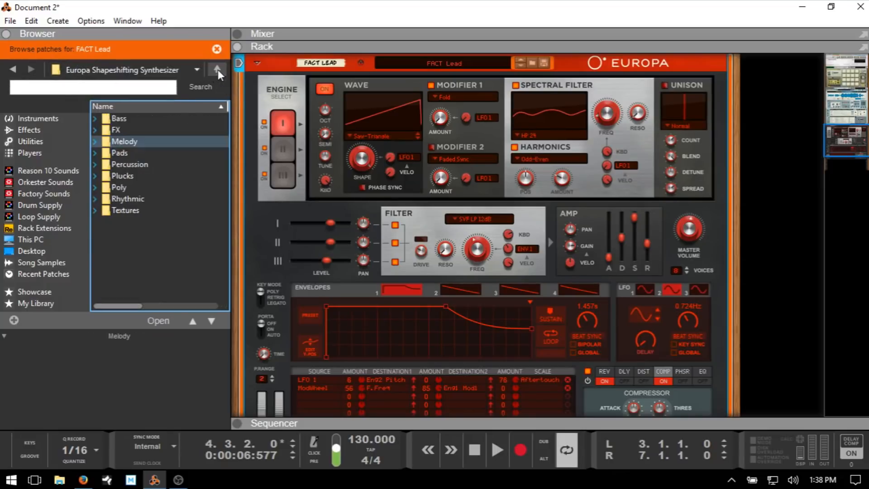
double_click(119, 119)
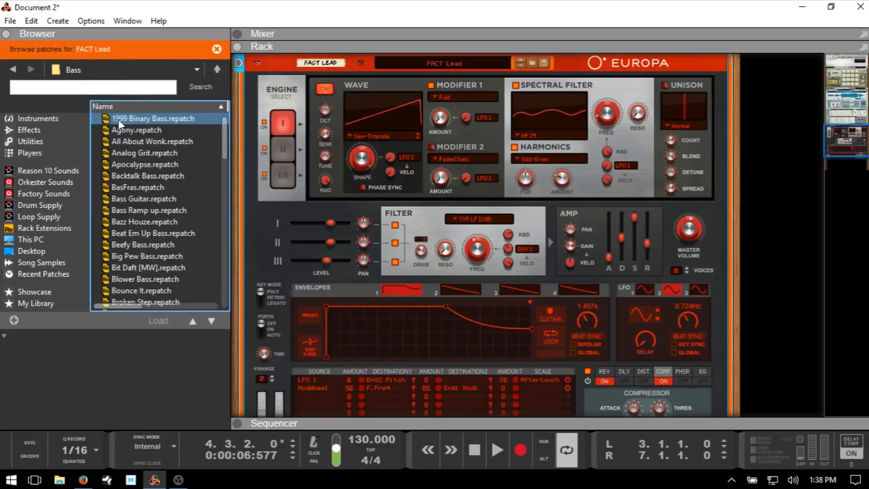
scroll(184, 155, "down", 15)
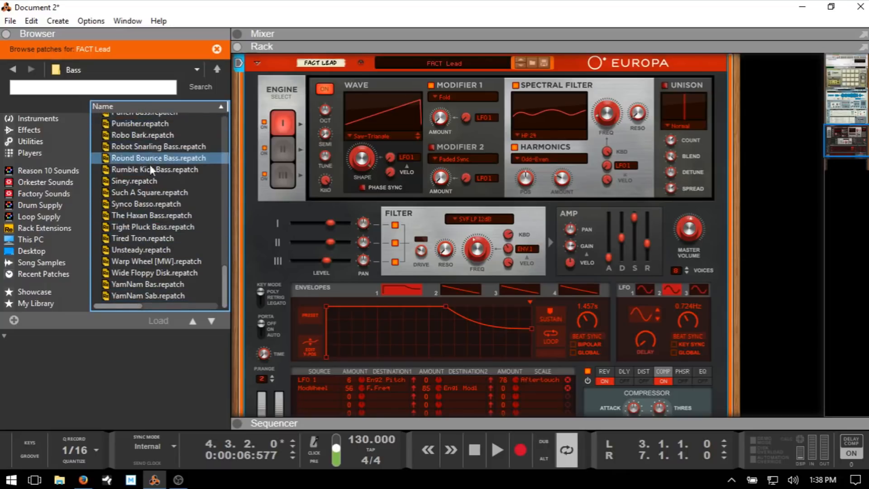
left_click(127, 295)
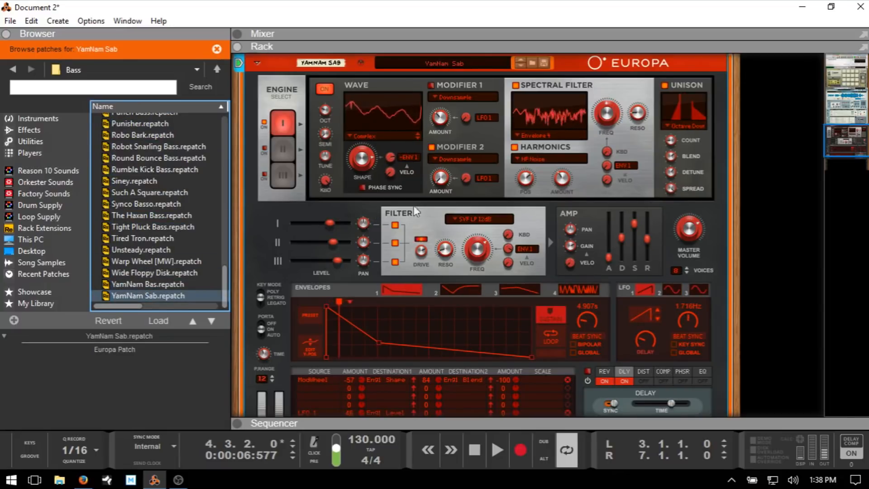
scroll(457, 150, "up", 3)
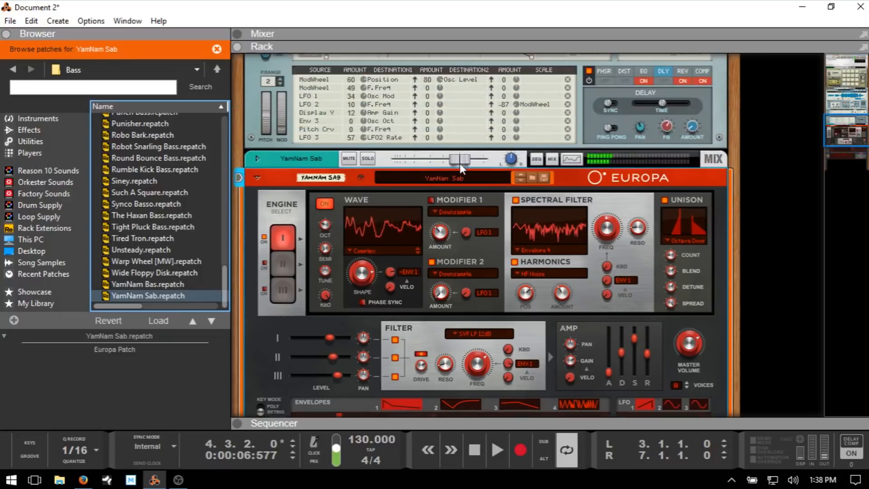
left_click_drag(460, 163, 444, 162)
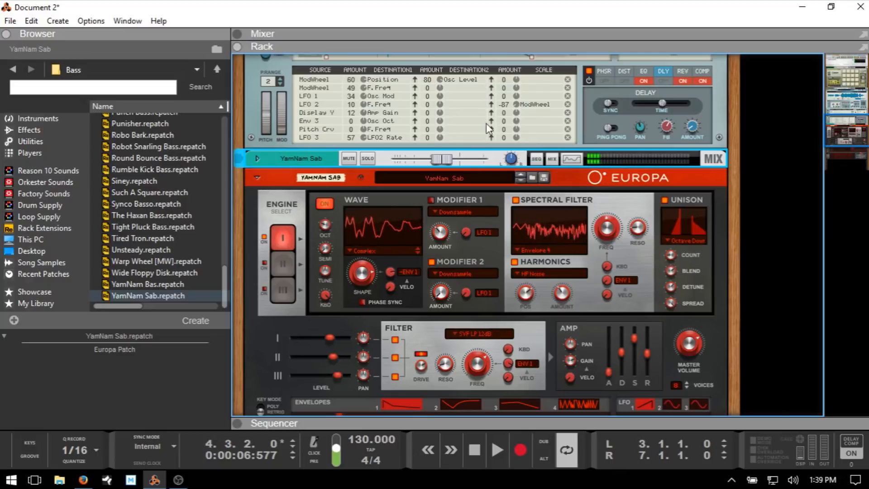
Play the loop, reopen patch browsing for Europa, and audition the YamNam Bas and Wide Floppy Disk bass patches.
key("space")
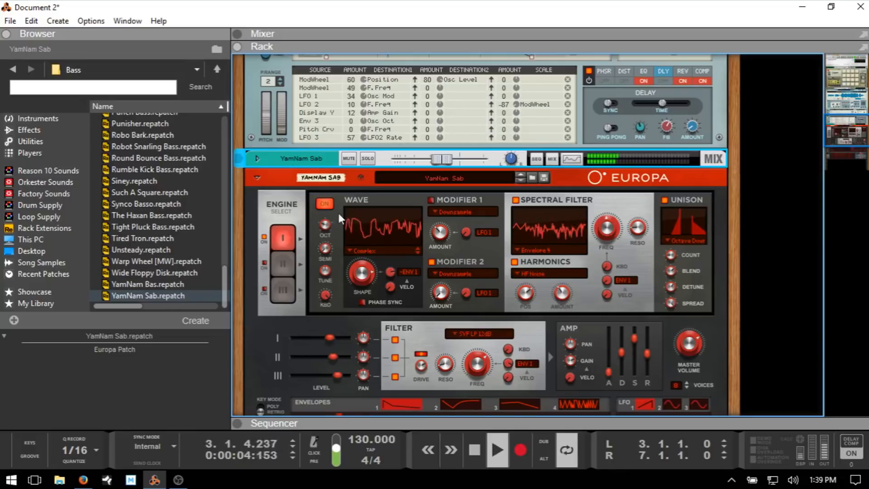
left_click(150, 294)
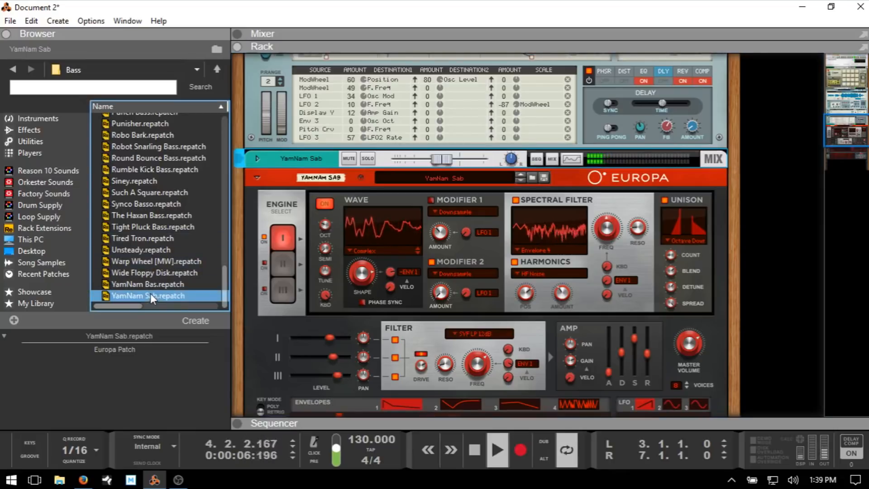
key("shift+Up")
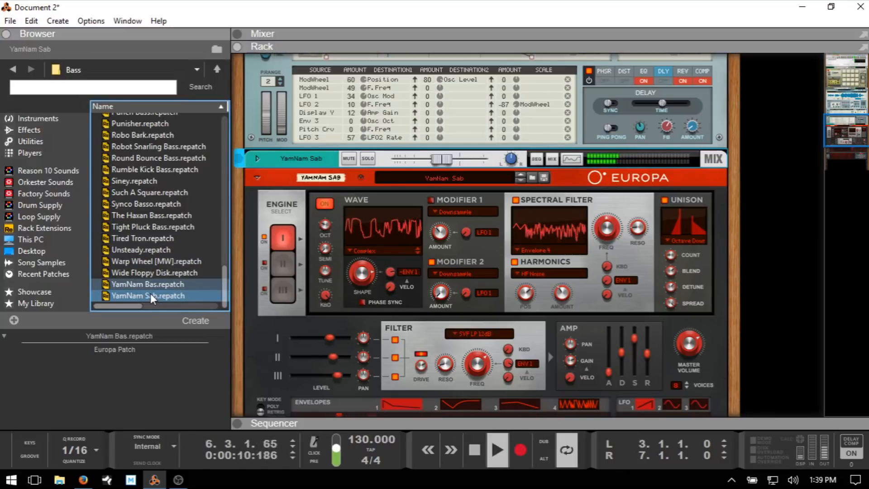
left_click(150, 293)
left_click(533, 178)
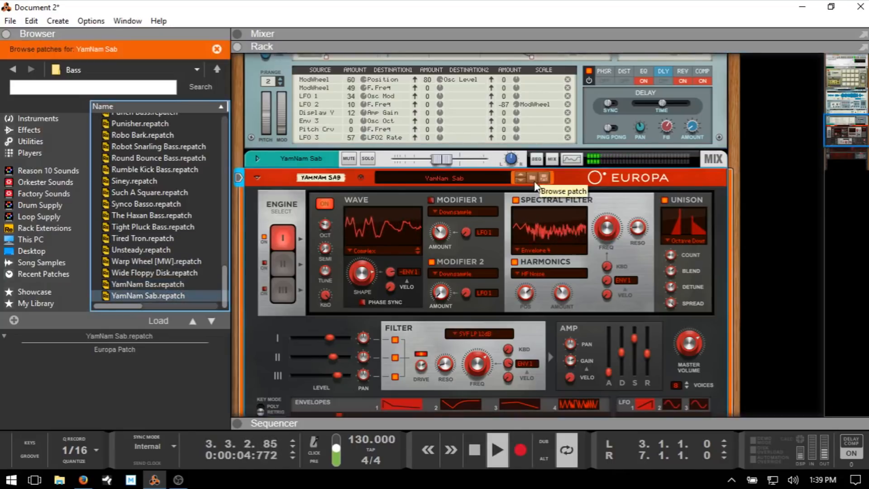
left_click(151, 295)
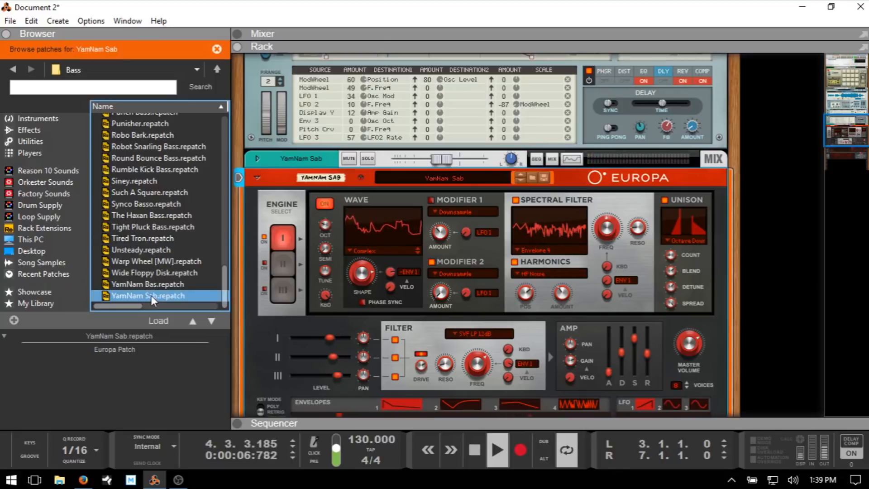
key("Up")
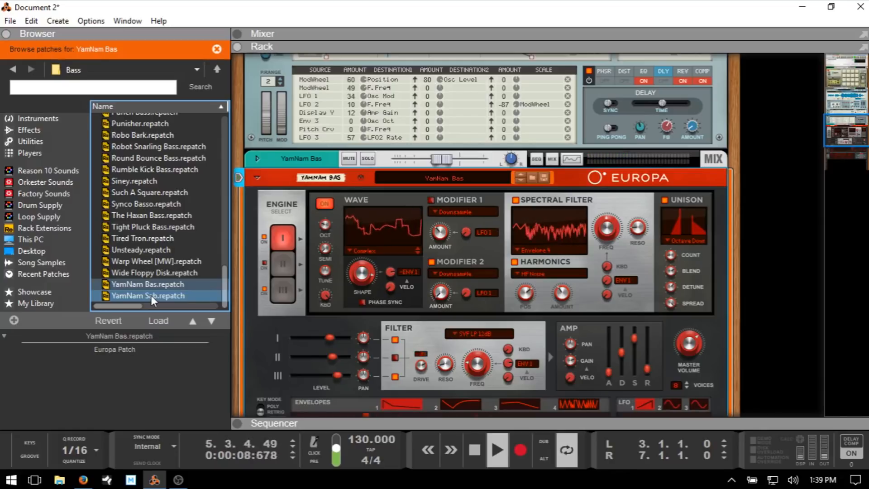
left_click(162, 283)
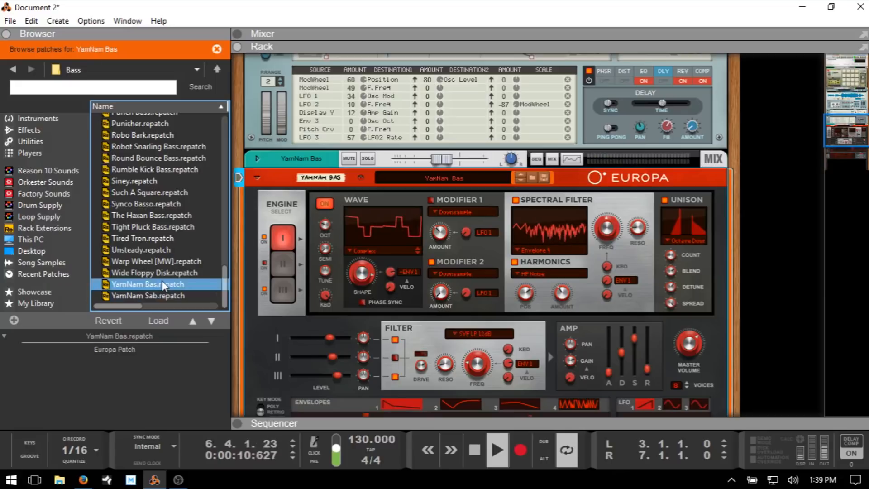
key("Up")
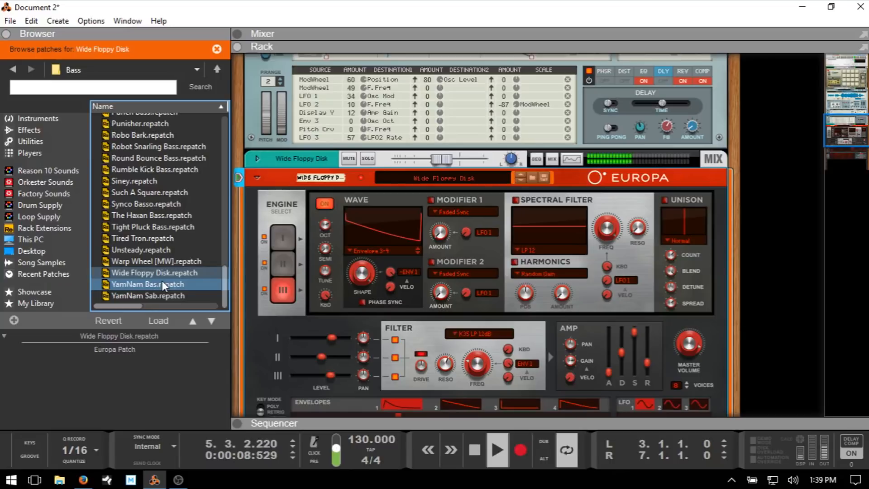
Audition the Europa bass patches from Warp Wheel [MW] up to Tight Pluck Bass and keep Tight Pluck Bass loaded.
key("Up")
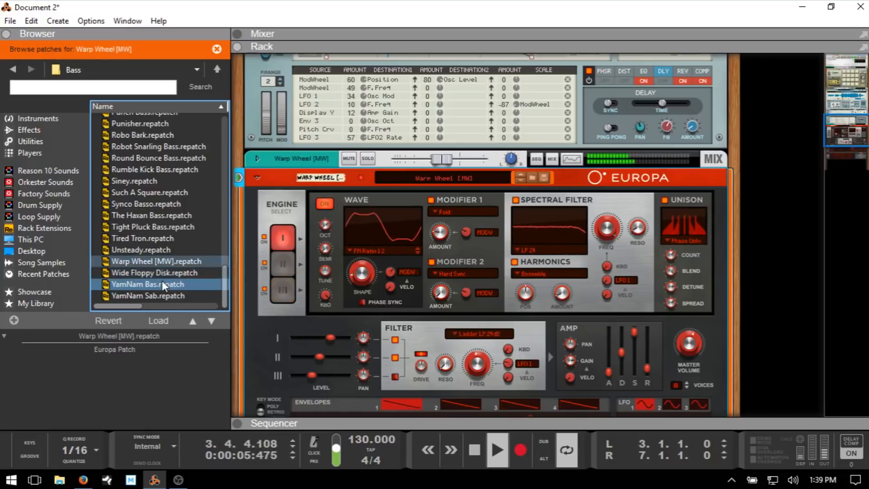
key("Up")
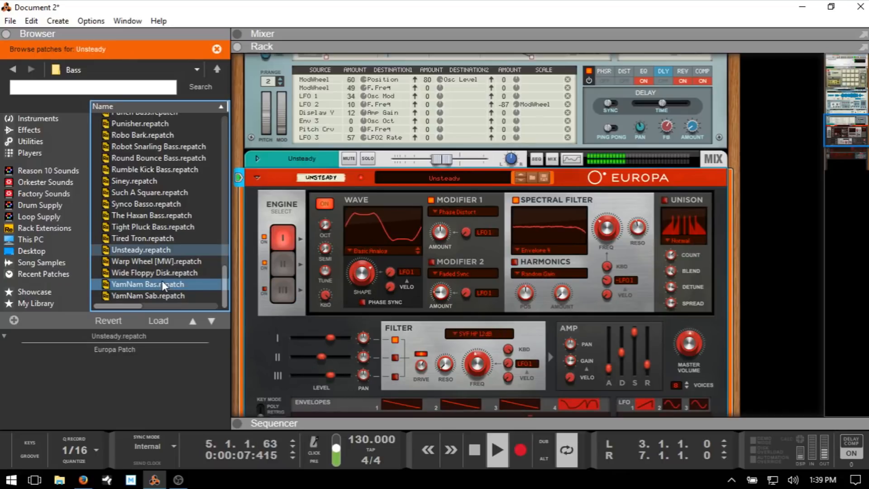
key("Up")
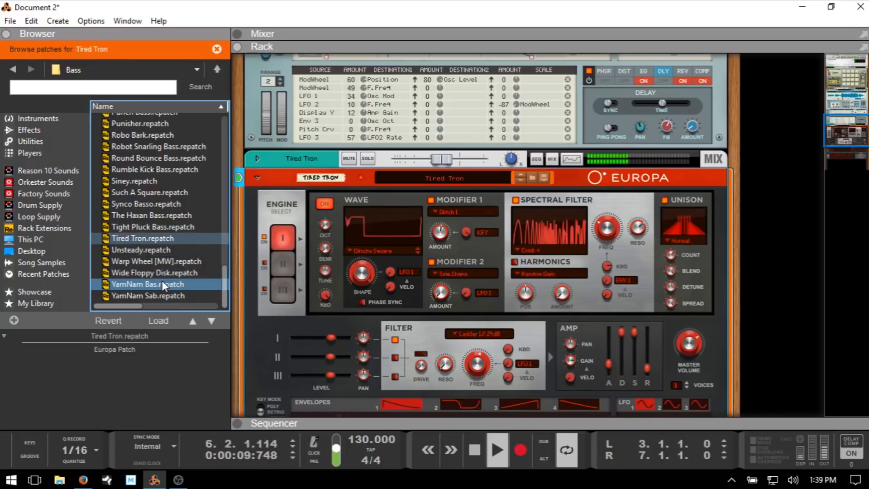
key("Up")
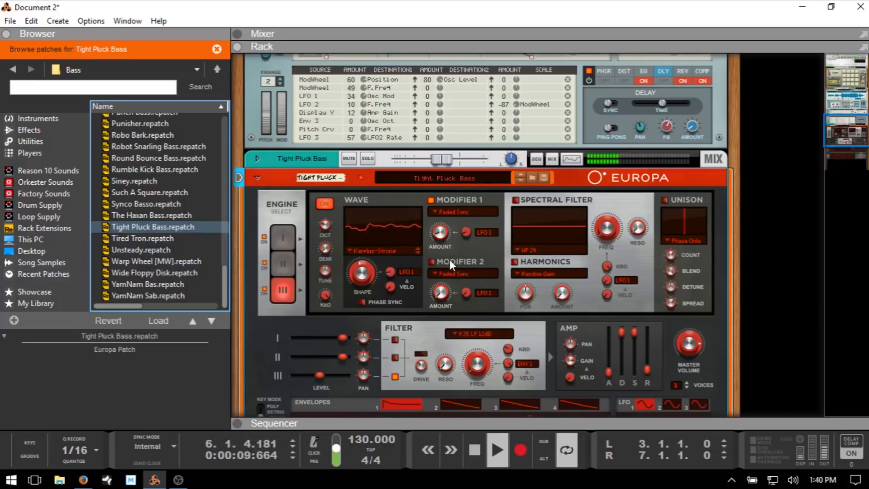
scroll(450, 259, "down", 2)
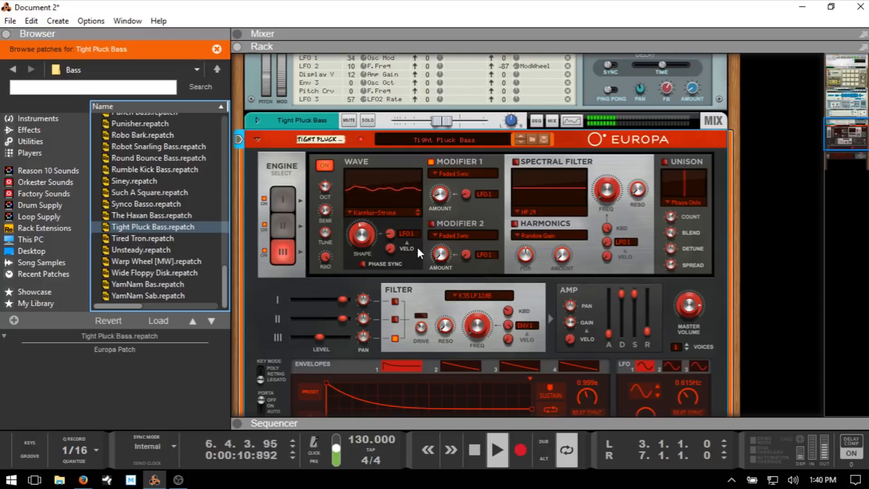
Record a bass part on the Tight Pluck Bass track across the loop from bar 3 to bar 7.
key("F7")
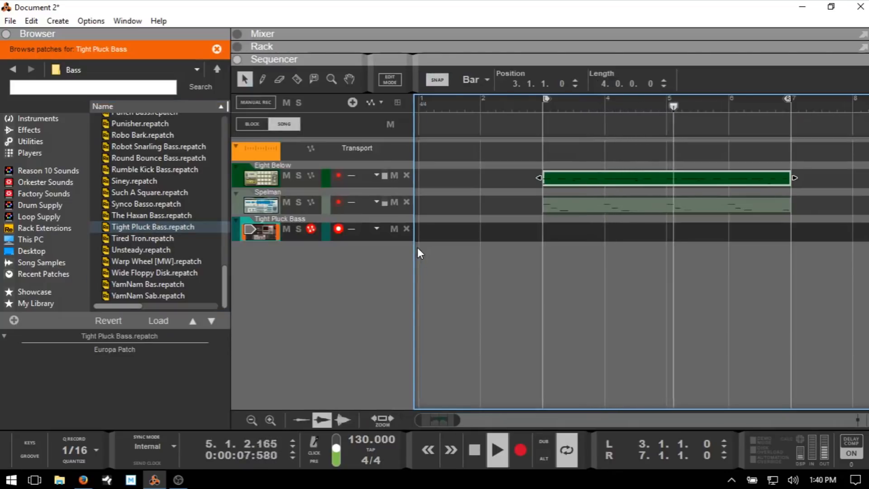
key("ctrl+Return")
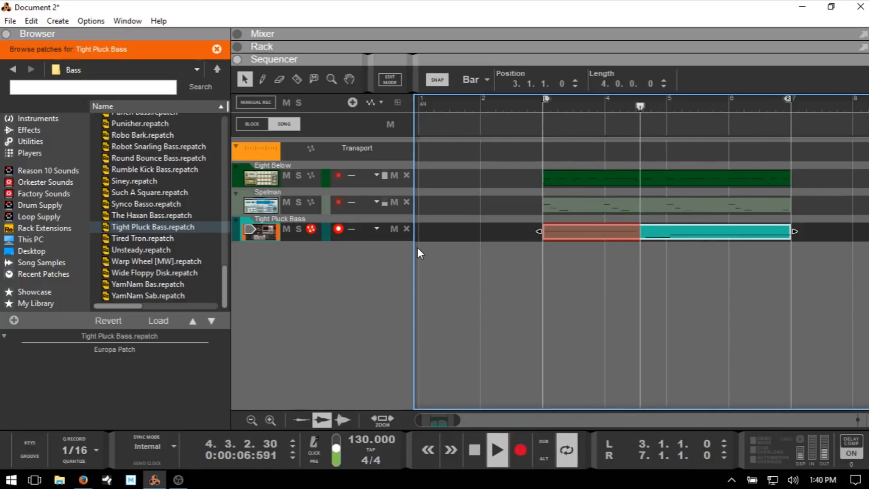
key("ctrl+Return")
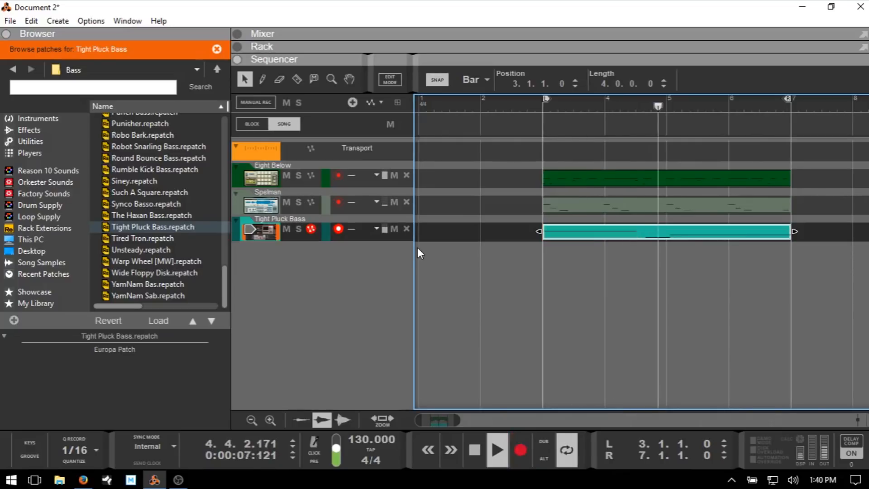
Open the recorded bass clip for note editing and extend the C1 note's start back to position 4.3.1.120.
double_click(615, 235)
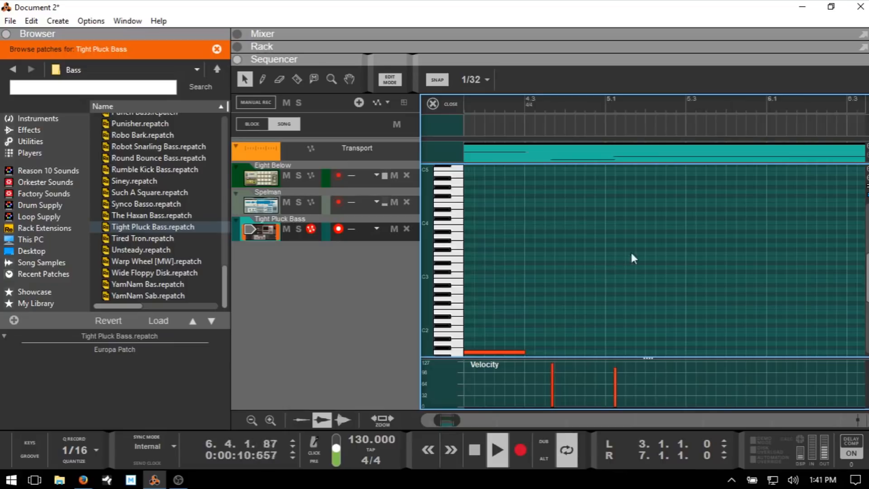
scroll(630, 251, "down", 5)
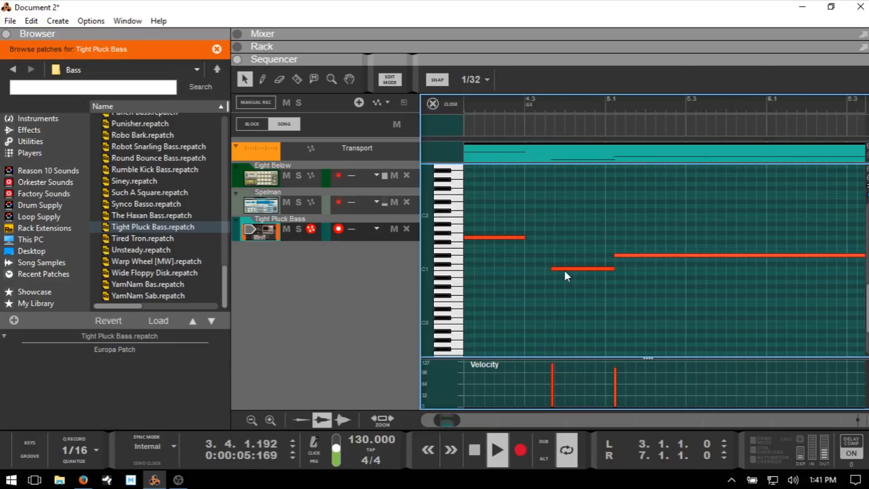
left_click(564, 269)
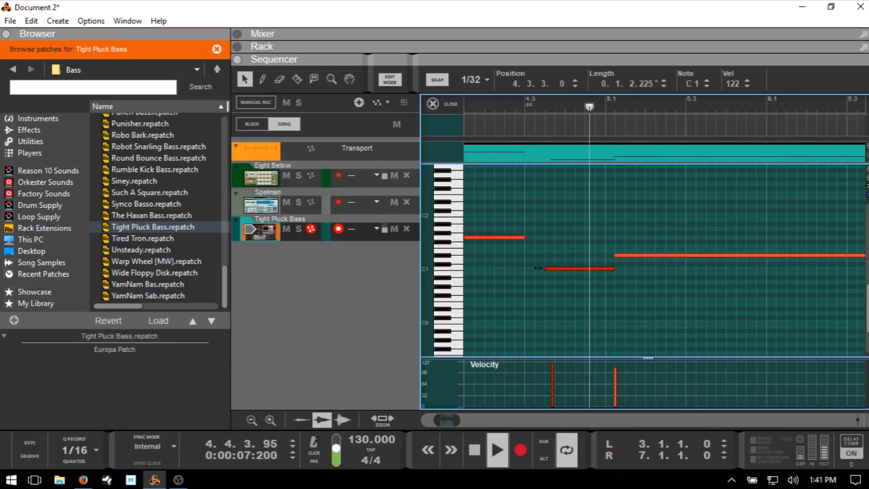
left_click_drag(547, 268, 517, 268)
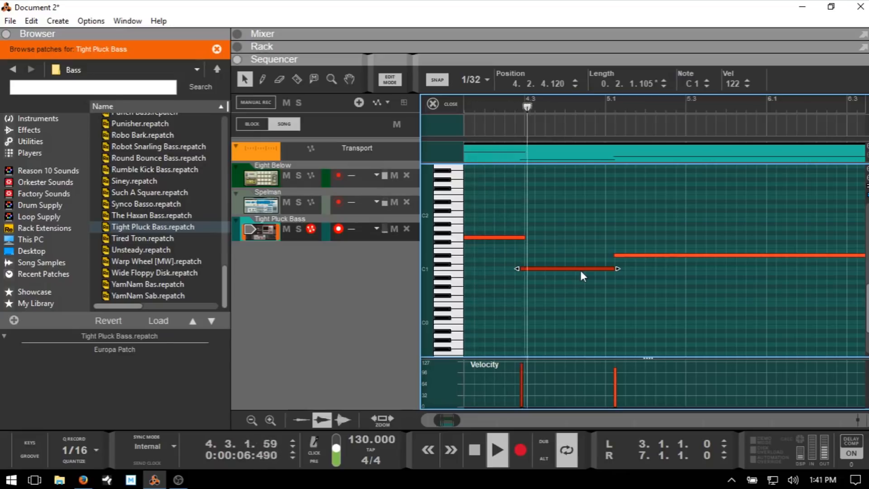
left_click_drag(516, 269, 527, 267)
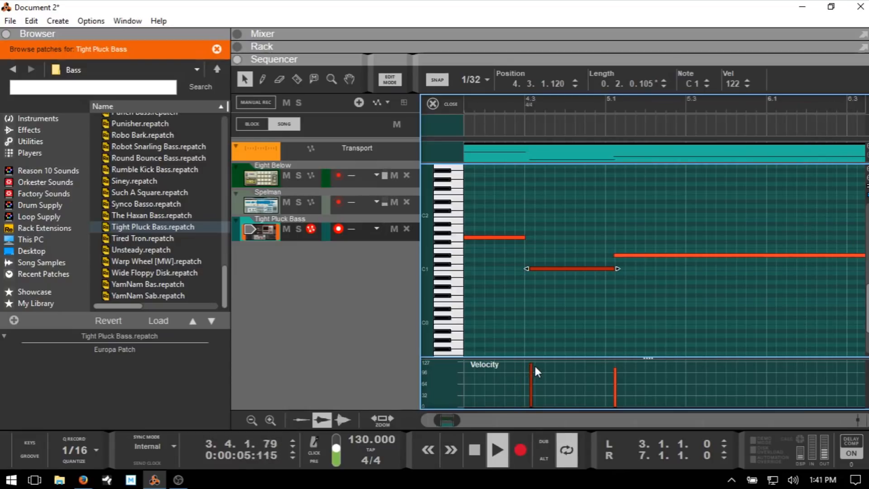
Set the C1 note's velocity to 116 by redrawing its bar in the velocity lane.
key("w")
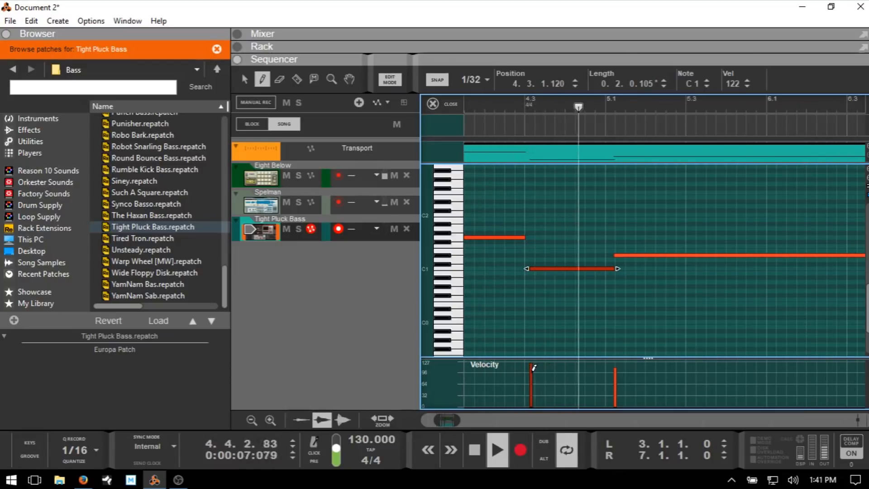
left_click(533, 368)
left_click(534, 371)
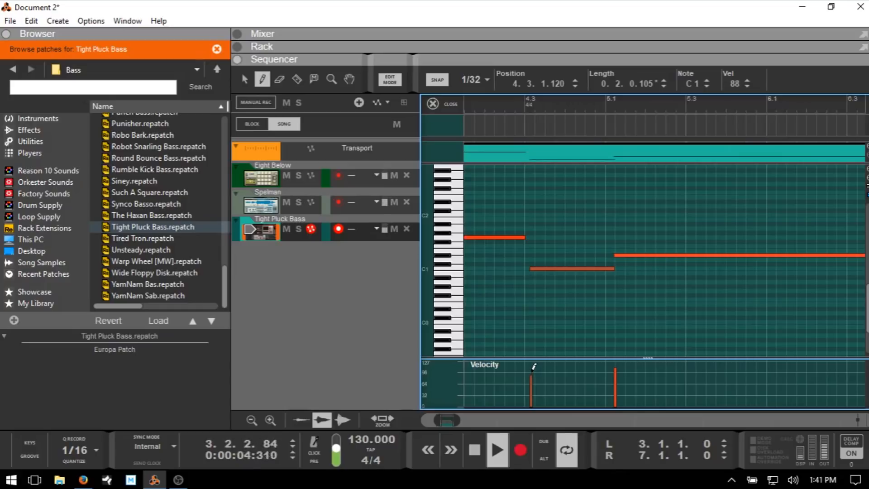
left_click(533, 365)
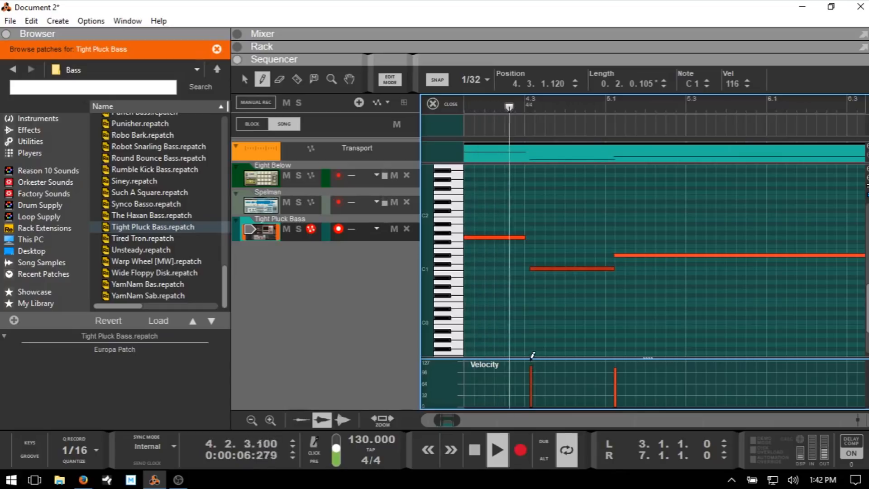
Extend the C1 note's start to position 4.2.4.120 and close the bass clip.
key("q")
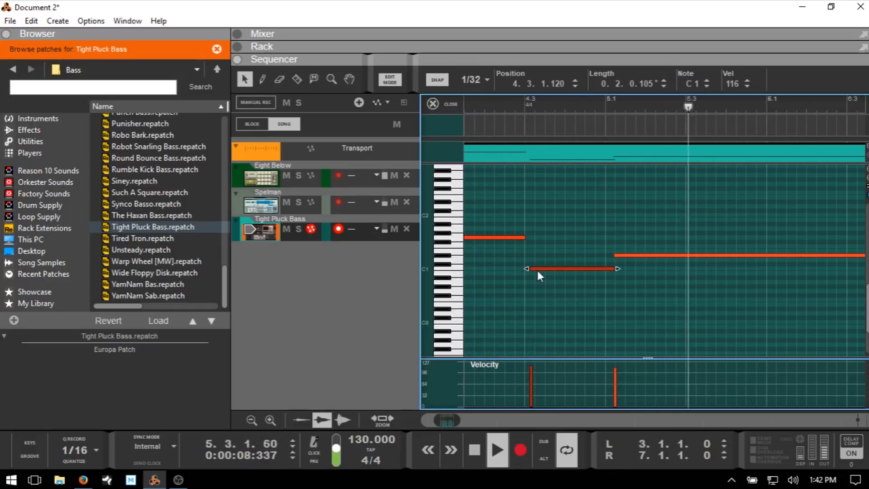
left_click_drag(526, 268, 516, 268)
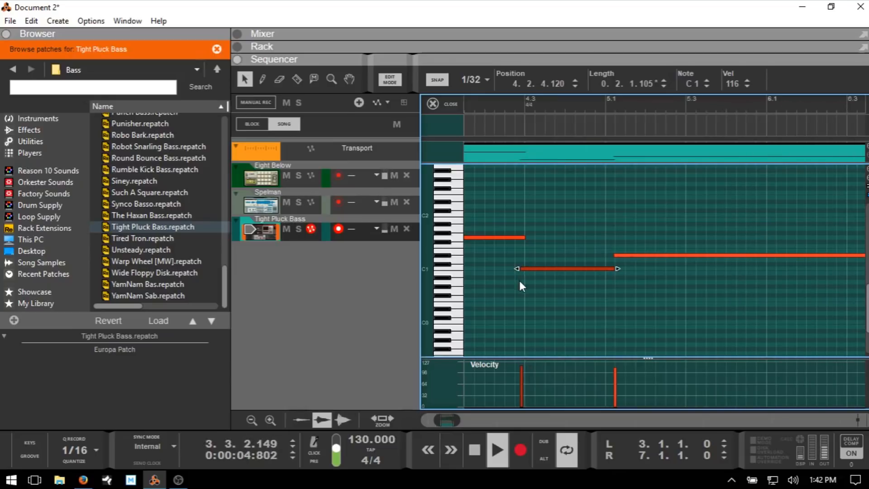
key("ctrl+e")
Raise Europa's amp attack slightly and shift the peak of envelope 1 a little later and lower.
key("F6")
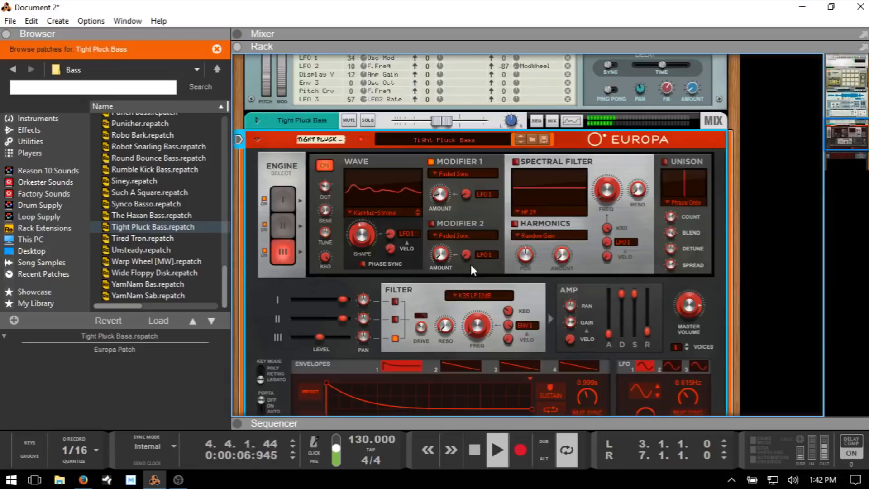
scroll(473, 267, "down", 2)
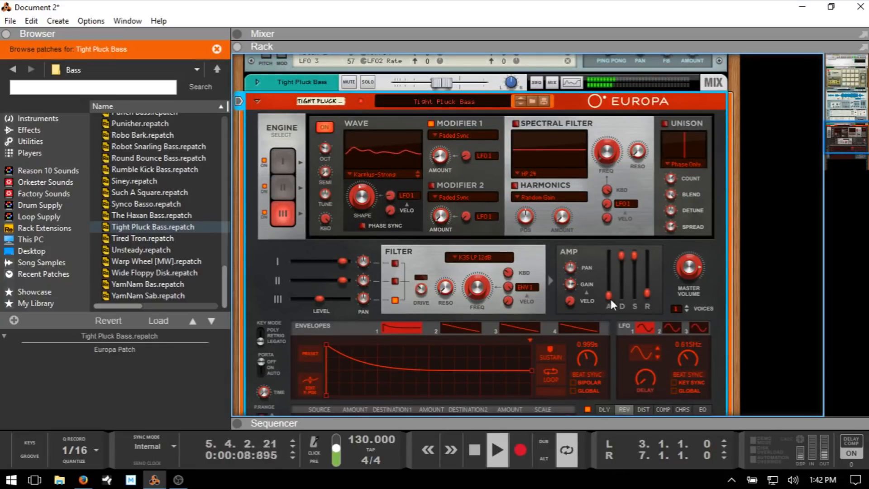
left_click_drag(610, 300, 610, 292)
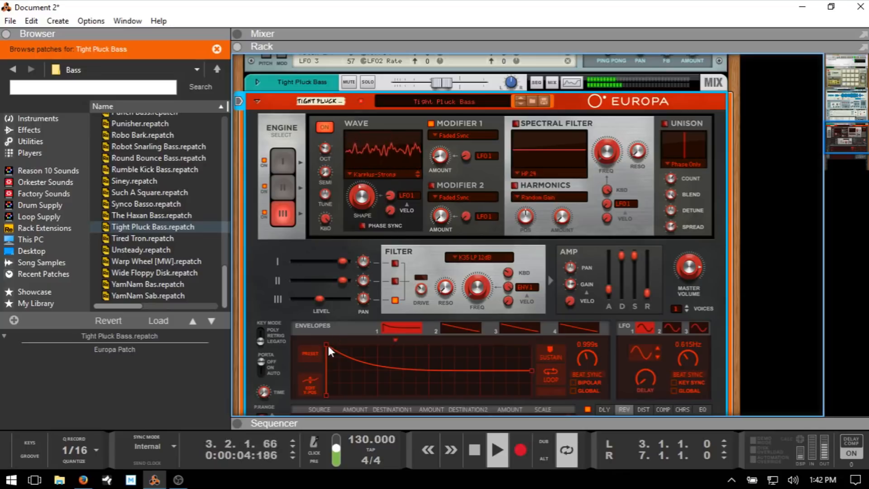
left_click_drag(327, 343, 346, 354)
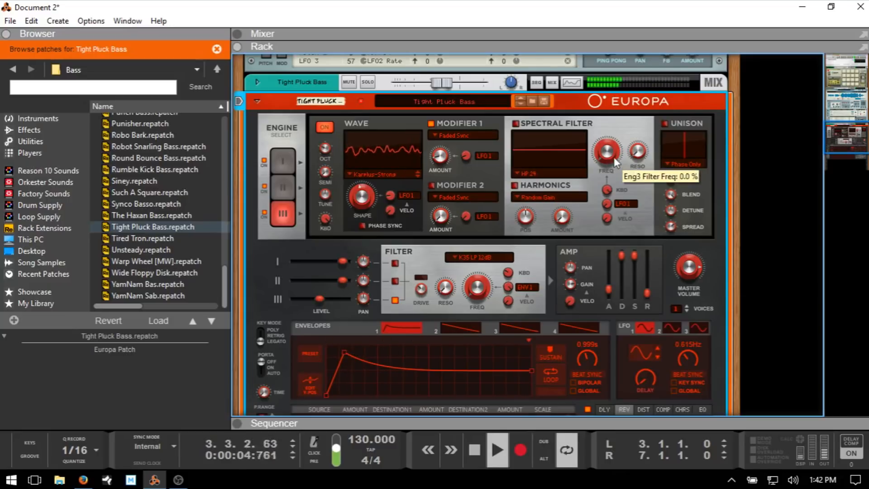
Raise Europa's spectral filter frequency to about 40% on engine 2 and 42.2% on engine 1.
mouse_move(606, 154)
left_mouse_down()
mouse_move(605, 138)
mouse_move(602, 154)
left_mouse_up()
left_click(286, 194)
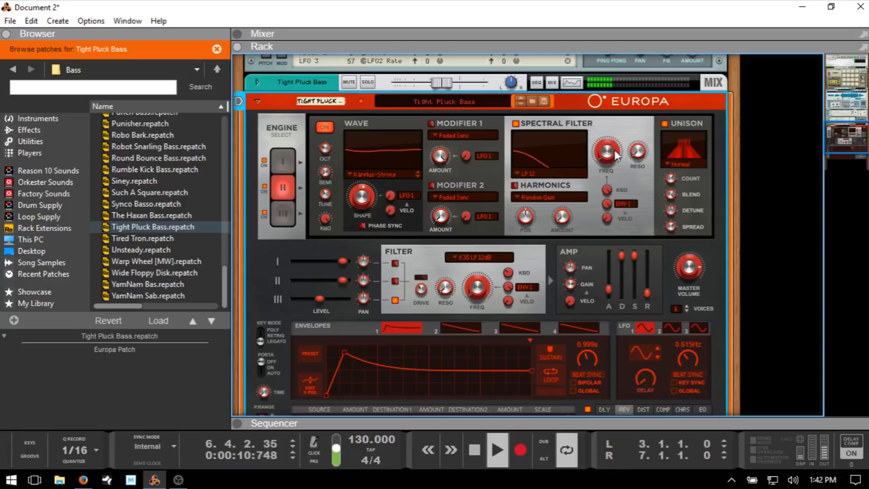
left_click_drag(614, 150, 616, 136)
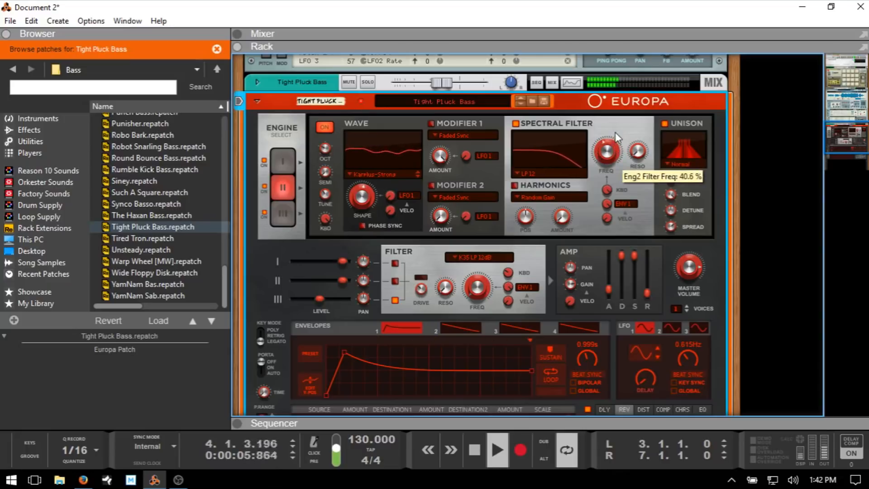
left_click(283, 161)
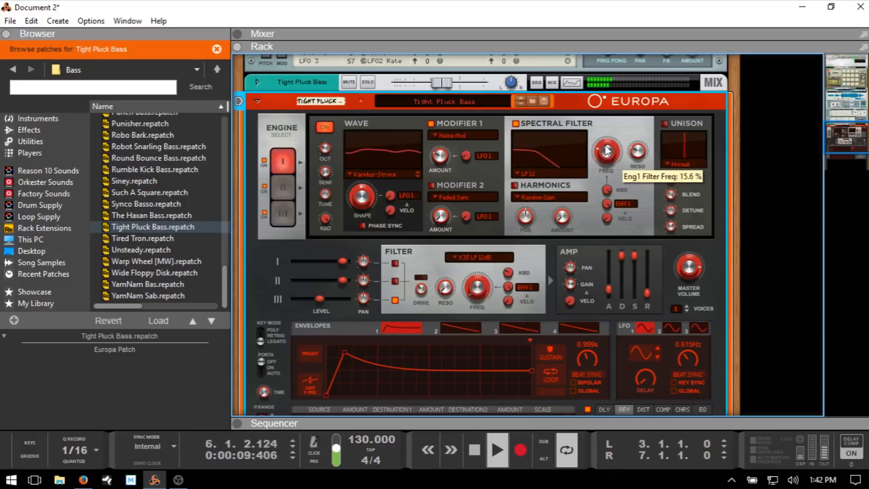
left_click_drag(607, 151, 603, 151)
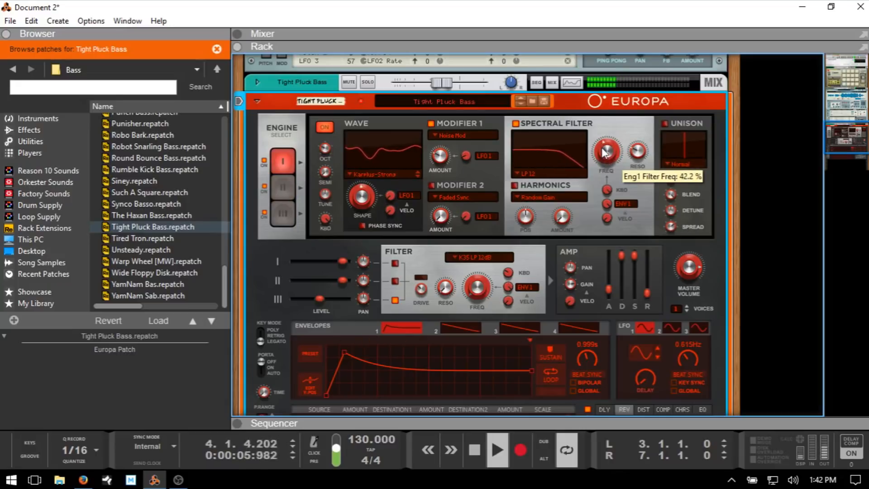
left_click(284, 184)
left_click_drag(608, 156, 608, 155)
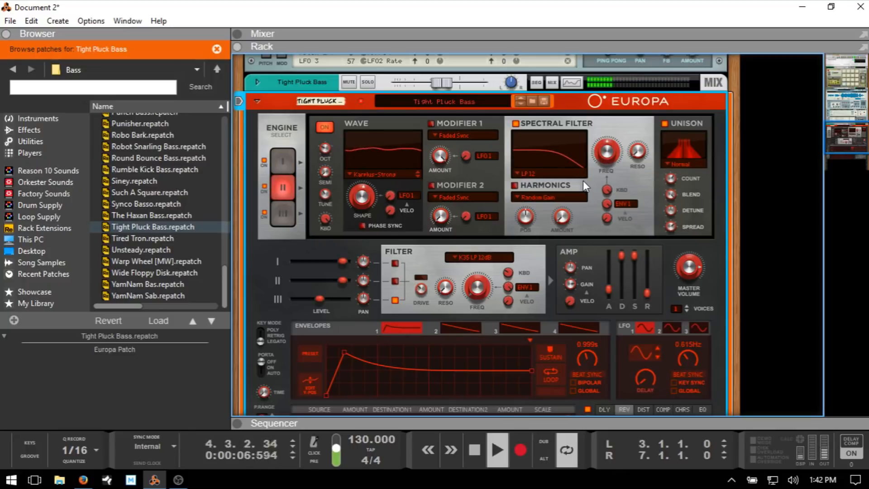
Add a Radical Piano from the instruments to the rack below the Europa device.
left_click(27, 119)
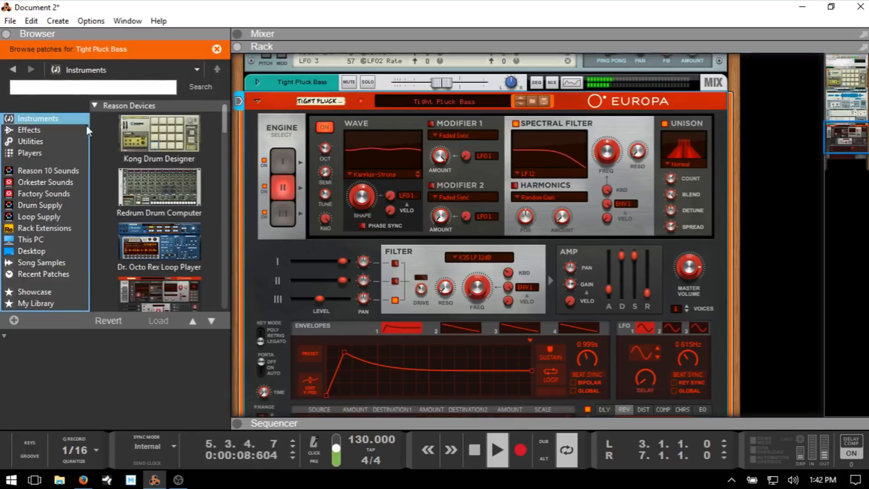
scroll(509, 180, "down", 5)
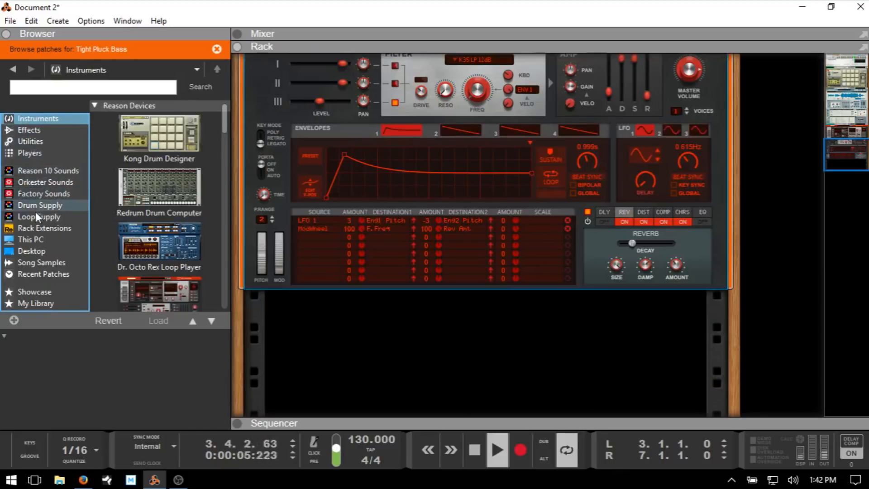
scroll(143, 208, "down", 3)
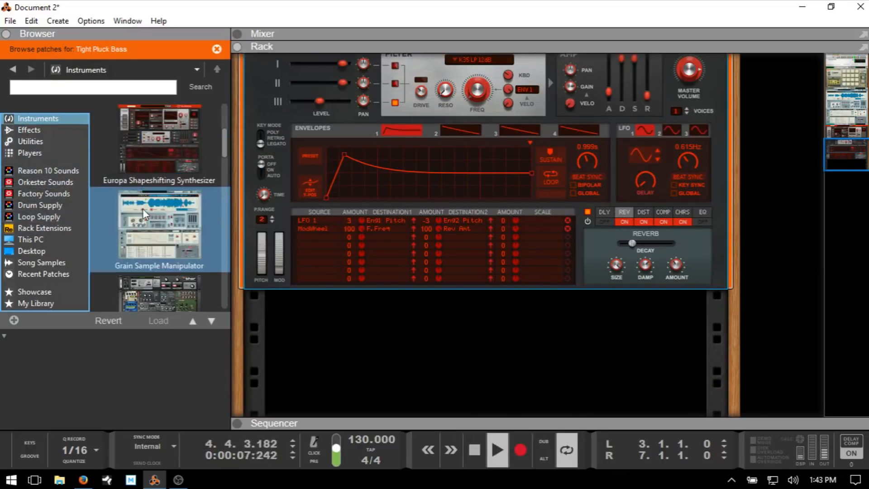
scroll(144, 210, "down", 3)
scroll(145, 211, "down", 2)
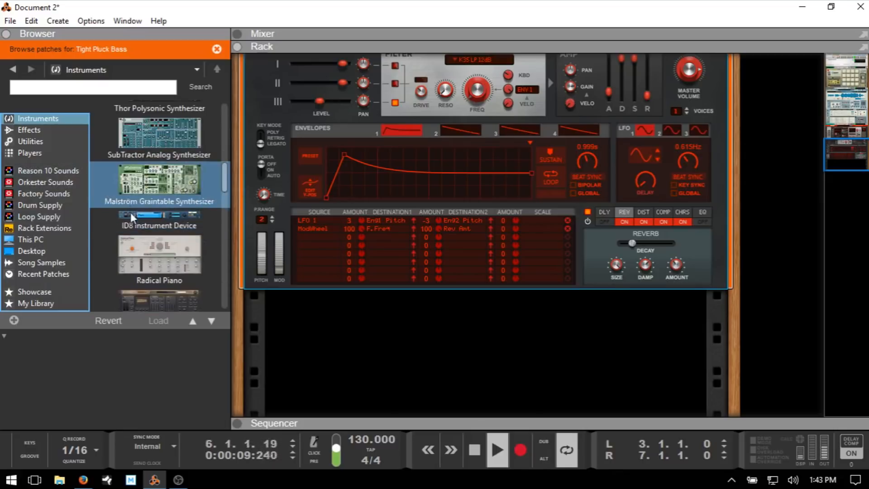
mouse_move(140, 245)
left_mouse_down()
mouse_move(400, 334)
mouse_move(485, 289)
left_mouse_up()
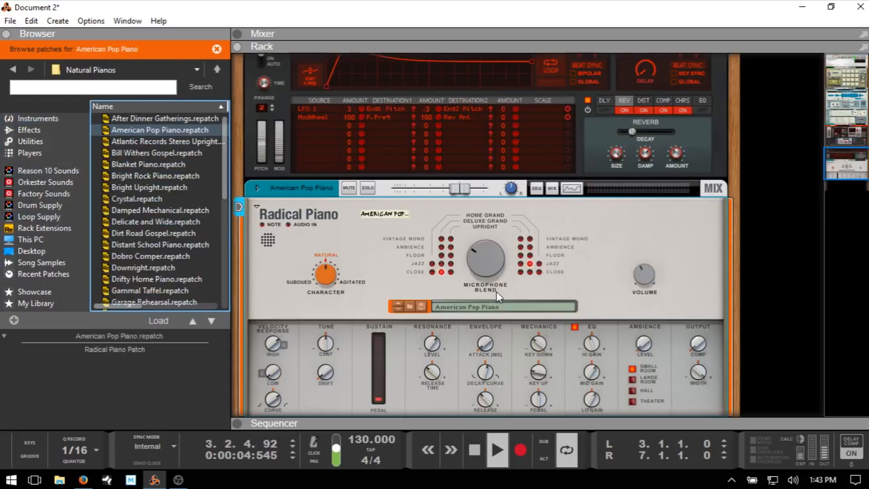
scroll(324, 232, "down", 3)
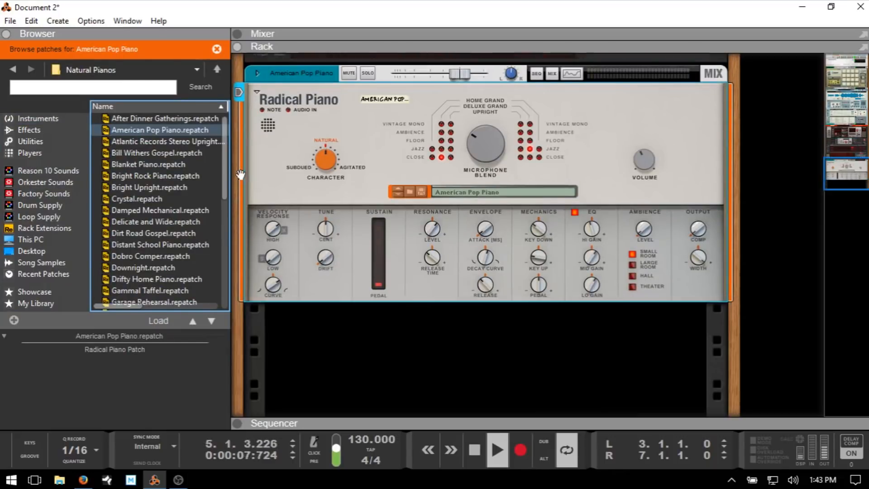
Add an RV7000 MkII Reverb from the effects to the rack below the Radical Piano.
left_click(32, 130)
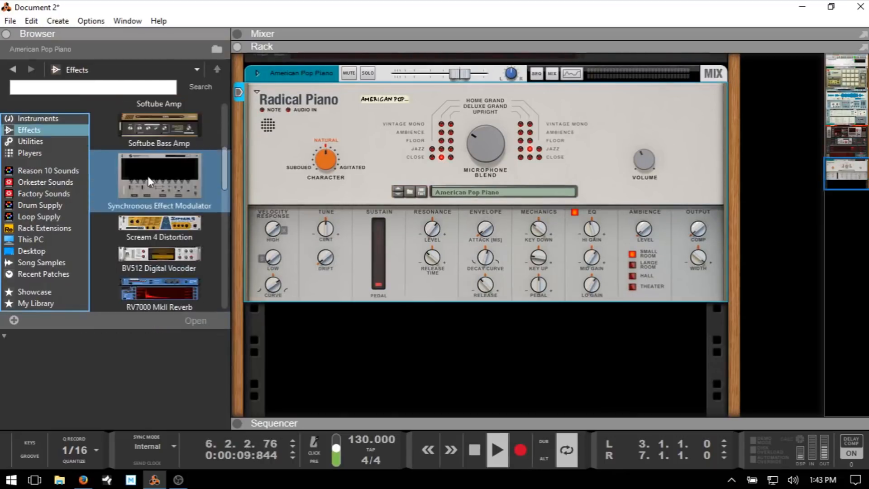
scroll(150, 181, "down", 3)
mouse_move(158, 188)
left_mouse_down()
mouse_move(388, 339)
mouse_move(420, 342)
left_mouse_up()
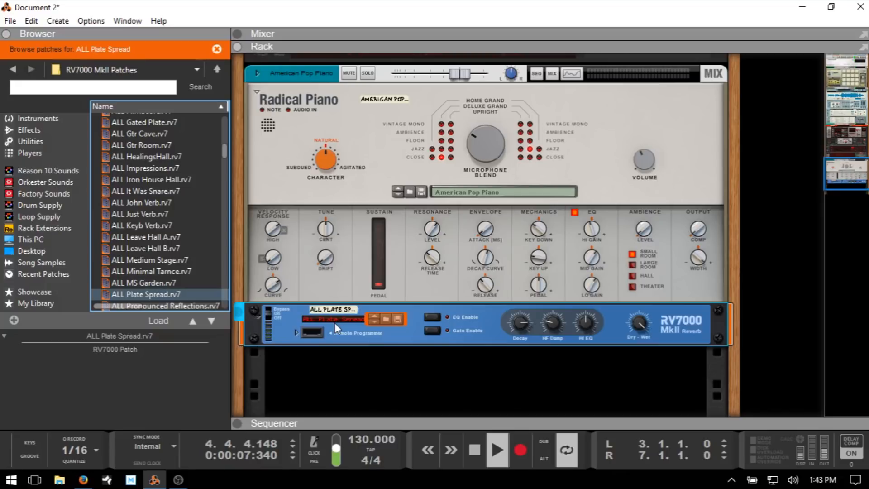
Load the ALL FilmScore IR patch into the RV7000 reverb and balance its dry/wet mix with the Radical Piano's volume.
left_click(335, 322)
left_click(405, 430)
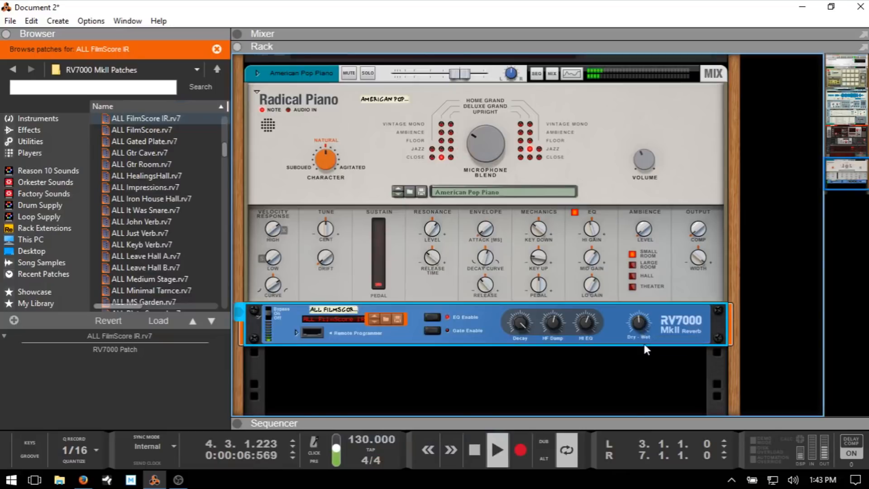
left_click(645, 162)
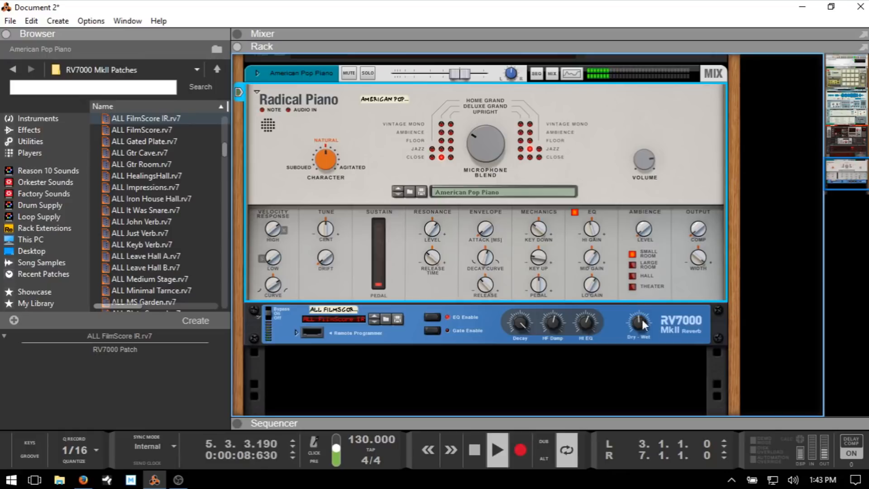
left_click_drag(642, 320, 639, 320)
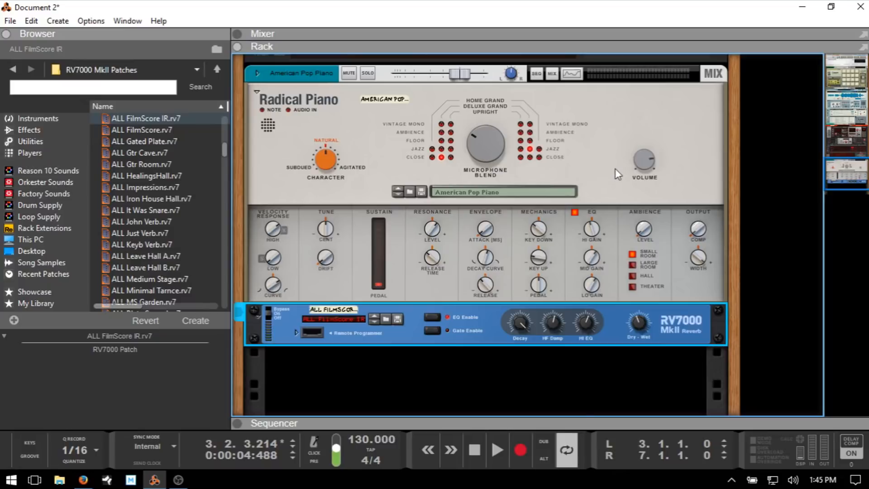
scroll(616, 170, "up", 5)
scroll(615, 169, "up", 5)
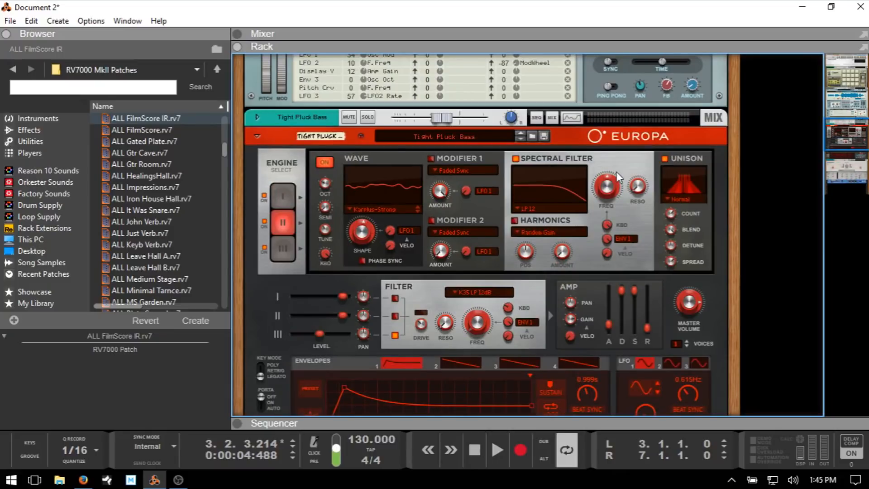
scroll(616, 172, "up", 18)
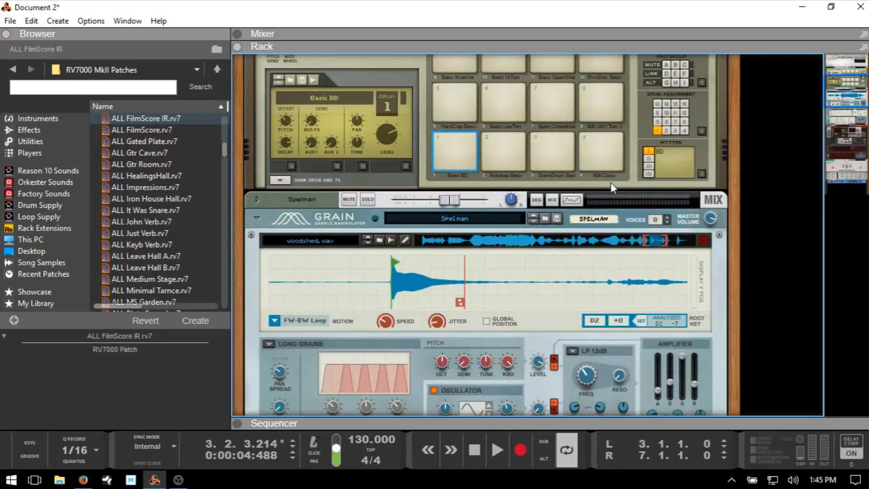
scroll(615, 188, "up", 5)
scroll(613, 185, "down", 20)
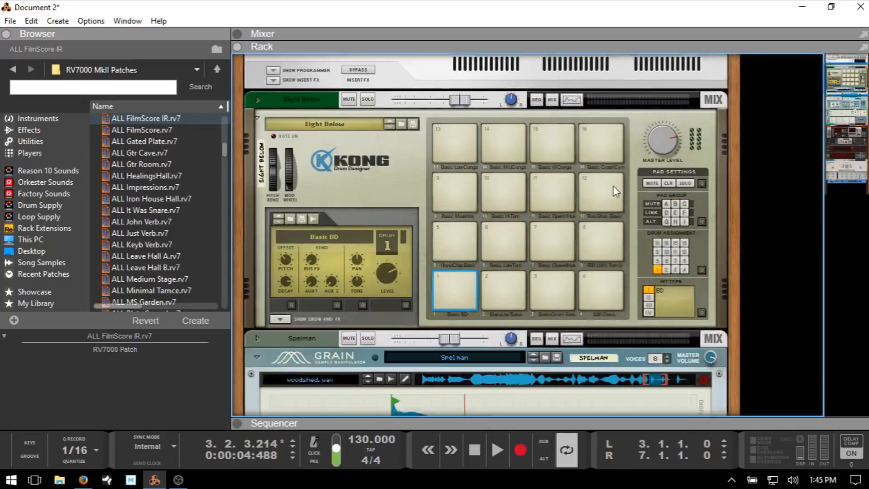
scroll(613, 186, "down", 6)
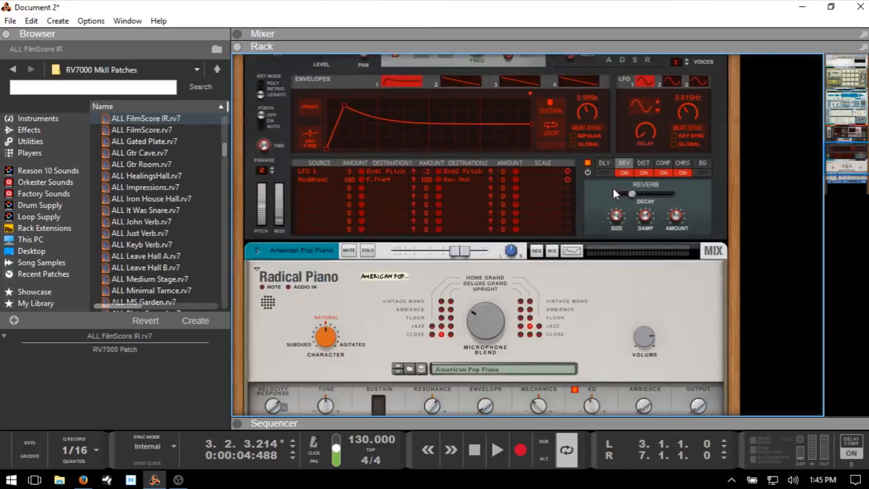